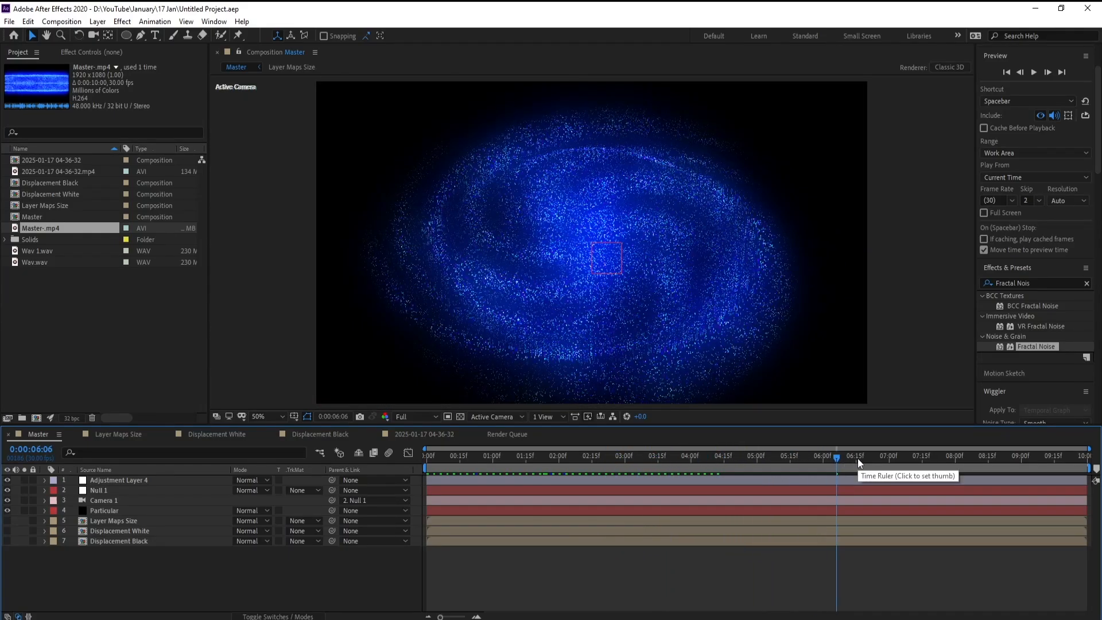
- Scrub through the finished galaxy animation in the Master composition between about 6 and 8 seconds
left_click(877, 458)
left_click(907, 459)
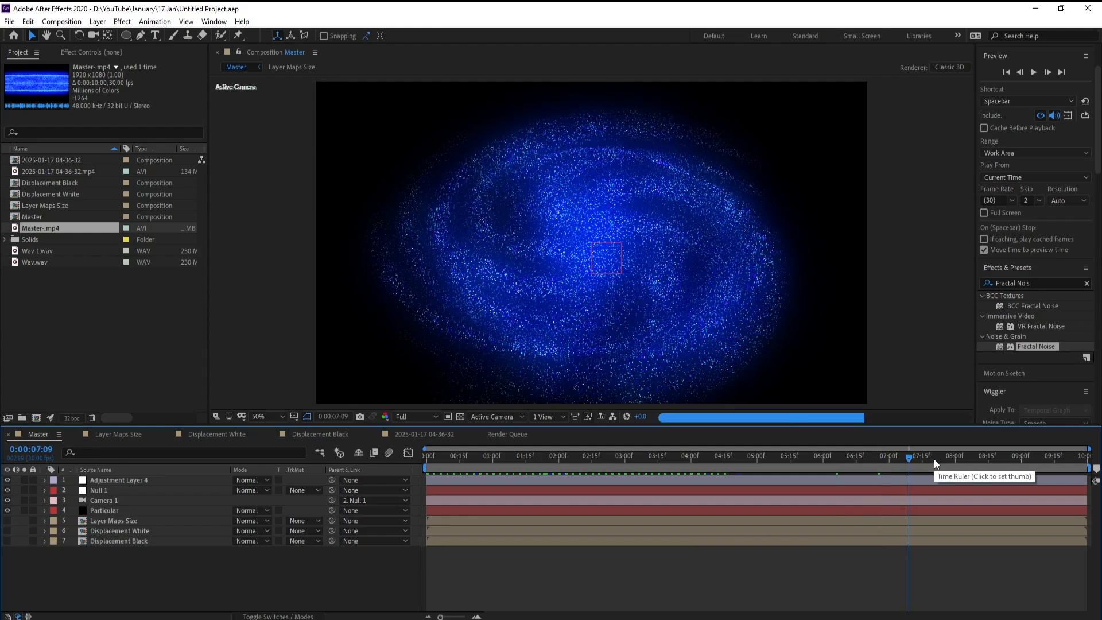
left_click(933, 459)
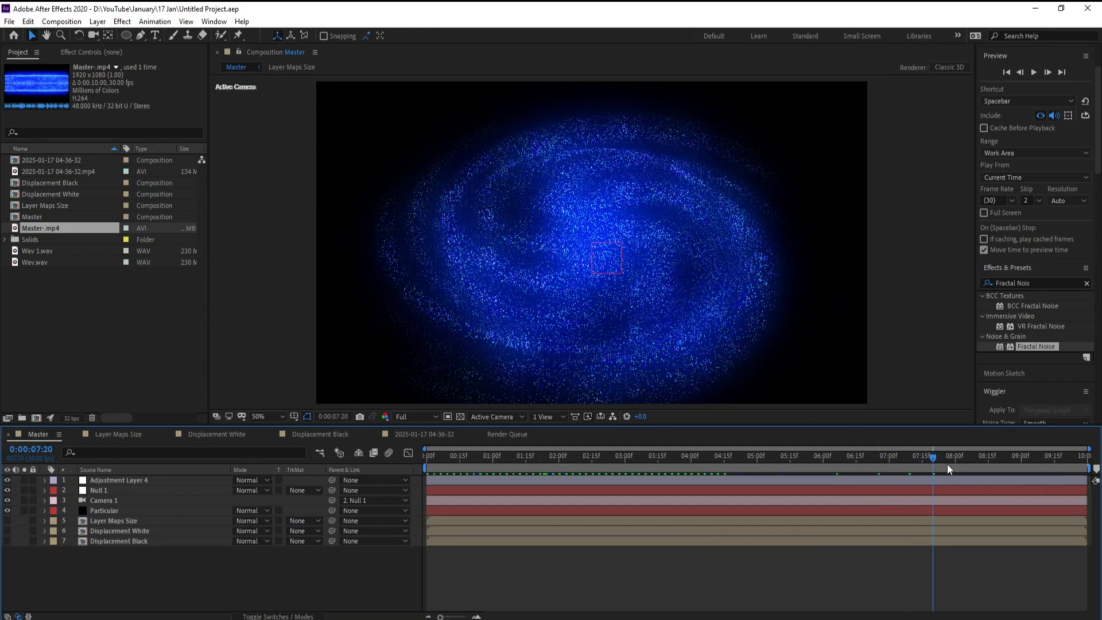
left_click_drag(923, 463, 862, 463)
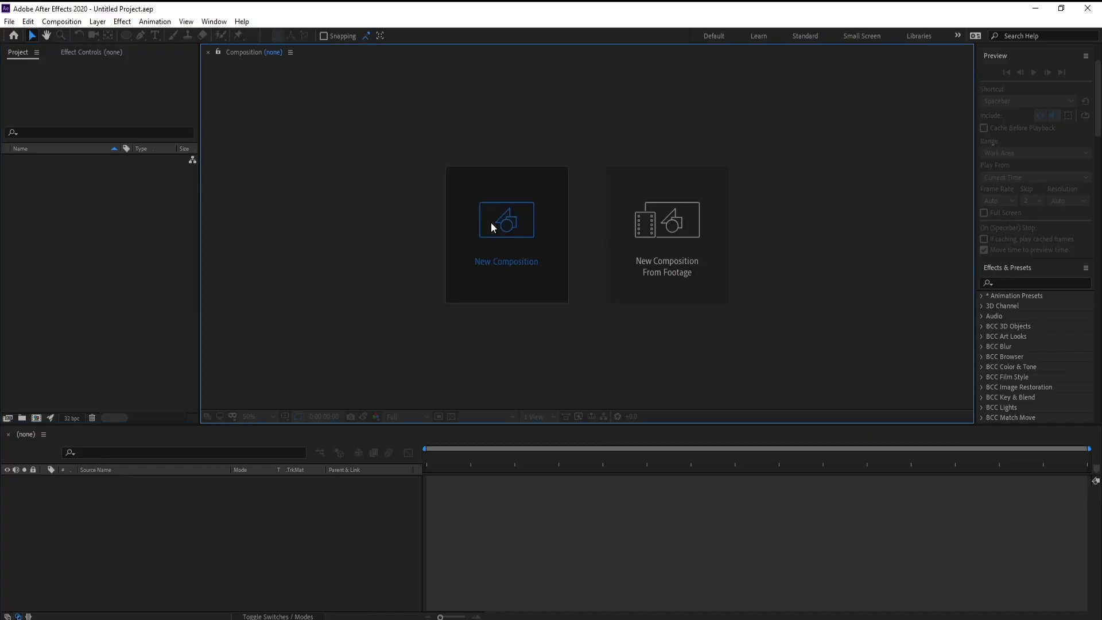
- Create a 1920 x 1080 composition named Master at 30 fps with a 10-second duration
left_click(491, 223)
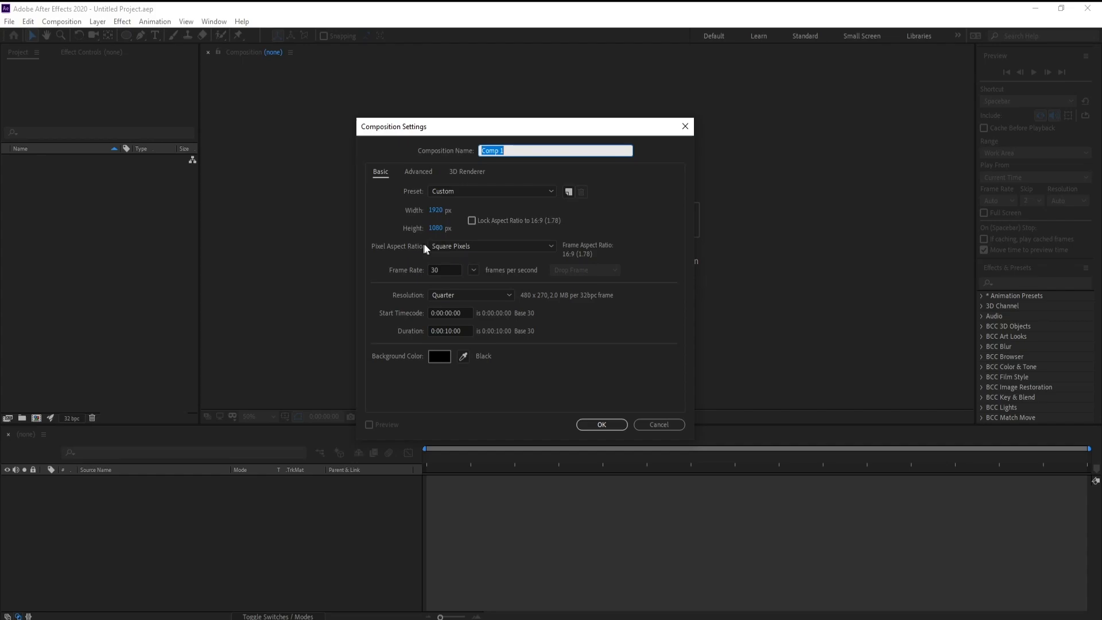
left_click(445, 270)
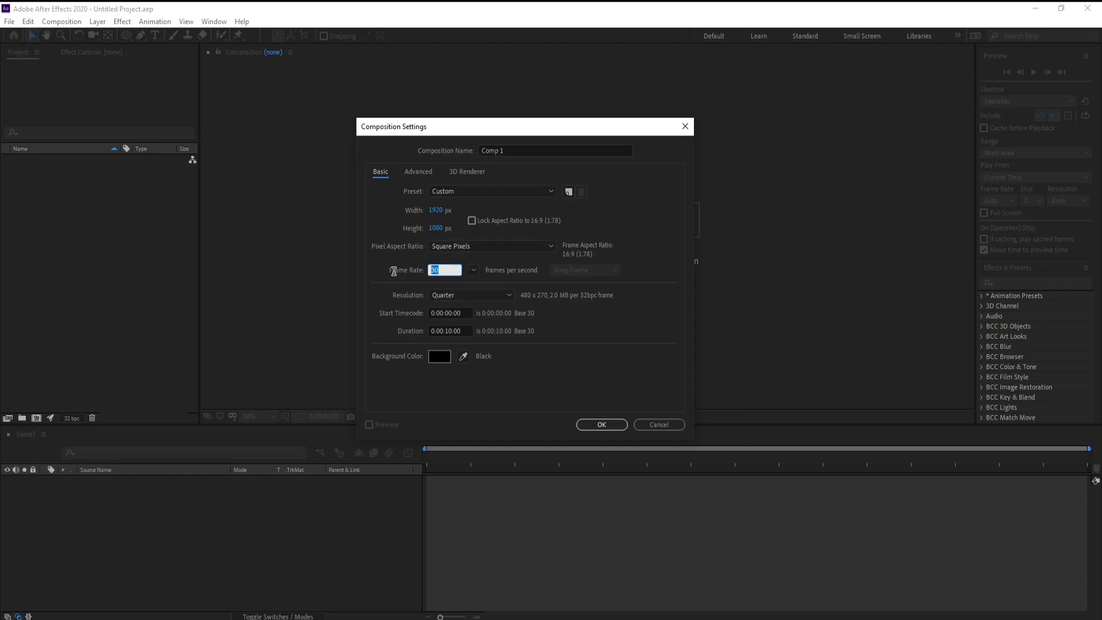
left_click(520, 150)
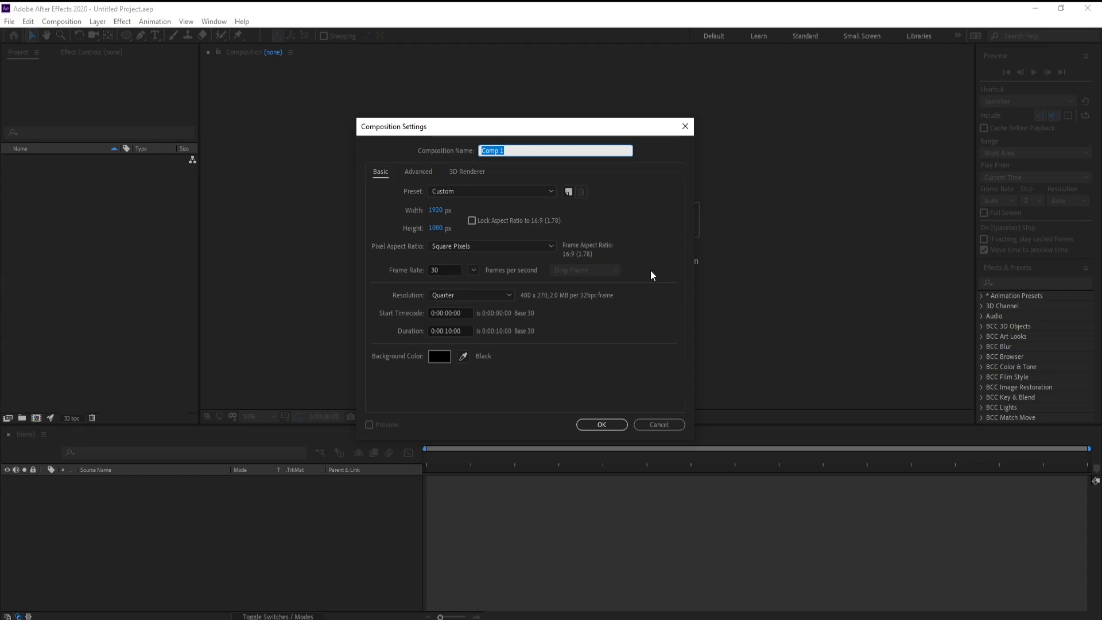
type("Master")
key("Return")
- Add a black solid layer named Particular to the Master composition
left_click(98, 21)
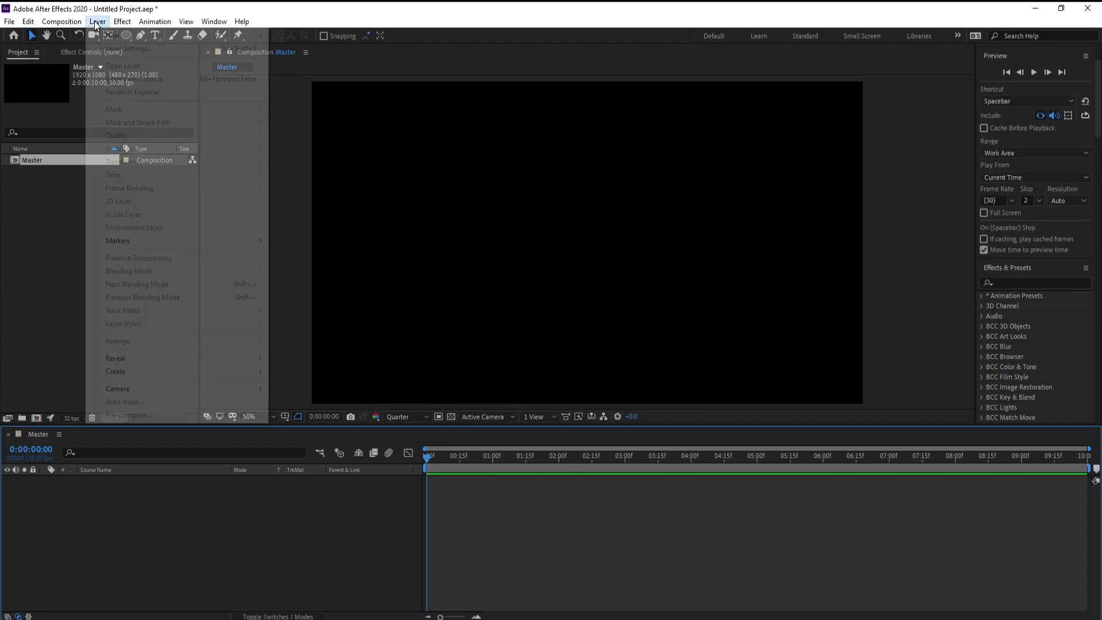
mouse_move(109, 33)
left_click(280, 48)
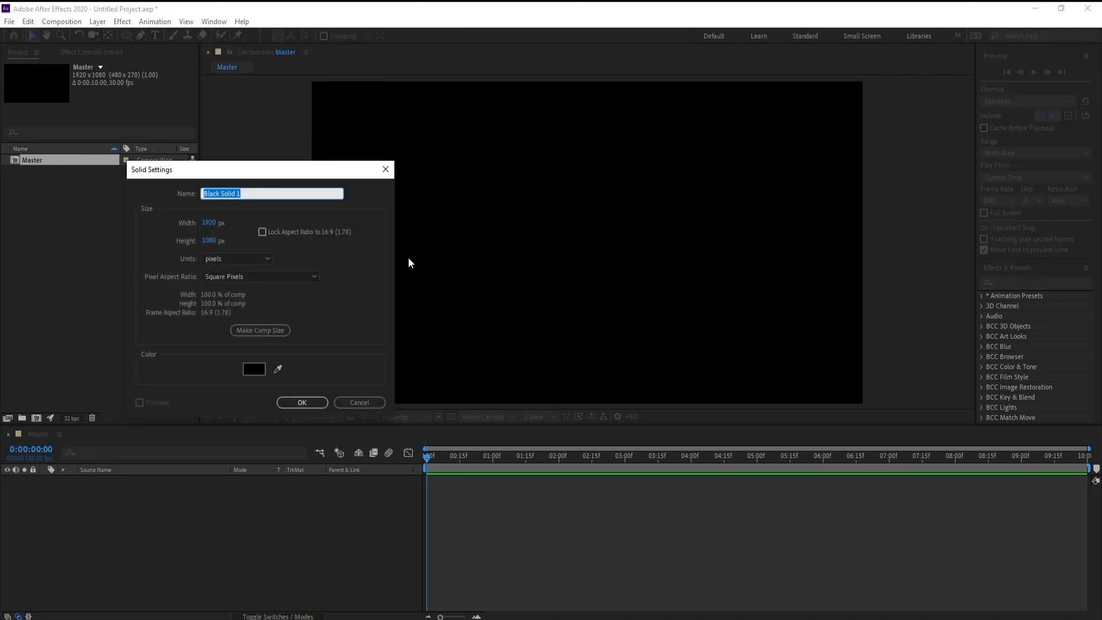
type("Particular")
key("Return")
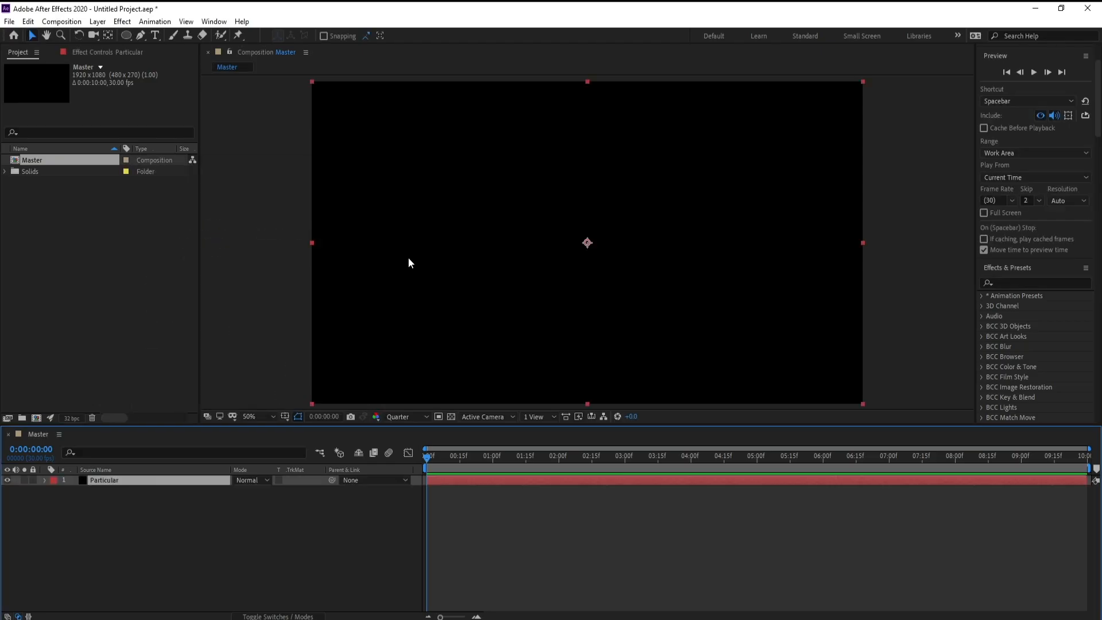
- Apply the RG Trapcode Particular effect to the Particular solid layer
left_click(122, 21)
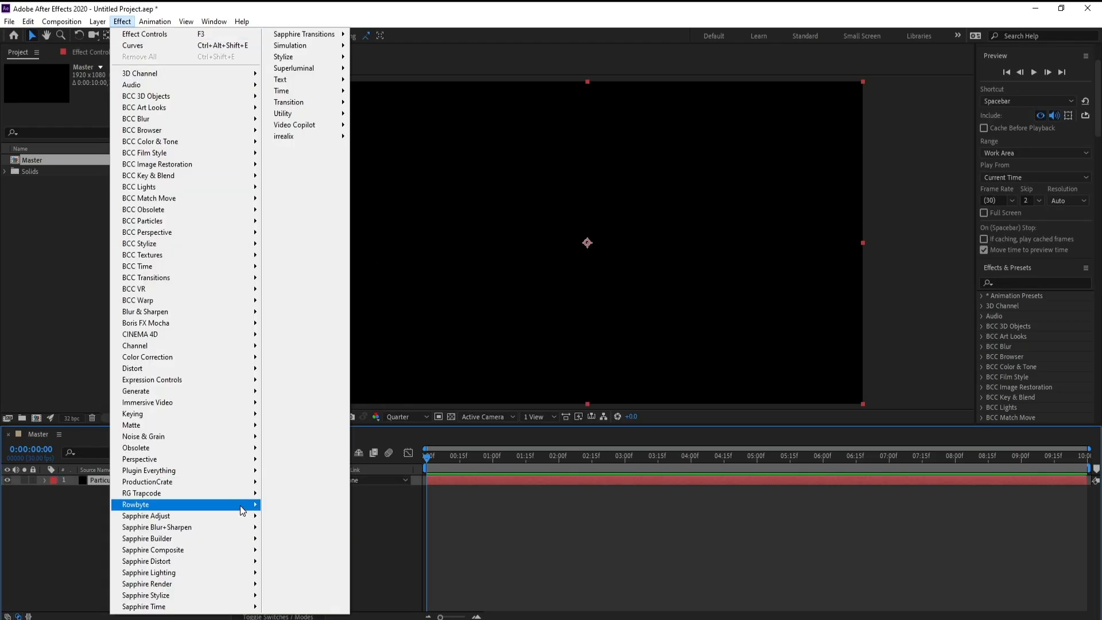
mouse_move(233, 496)
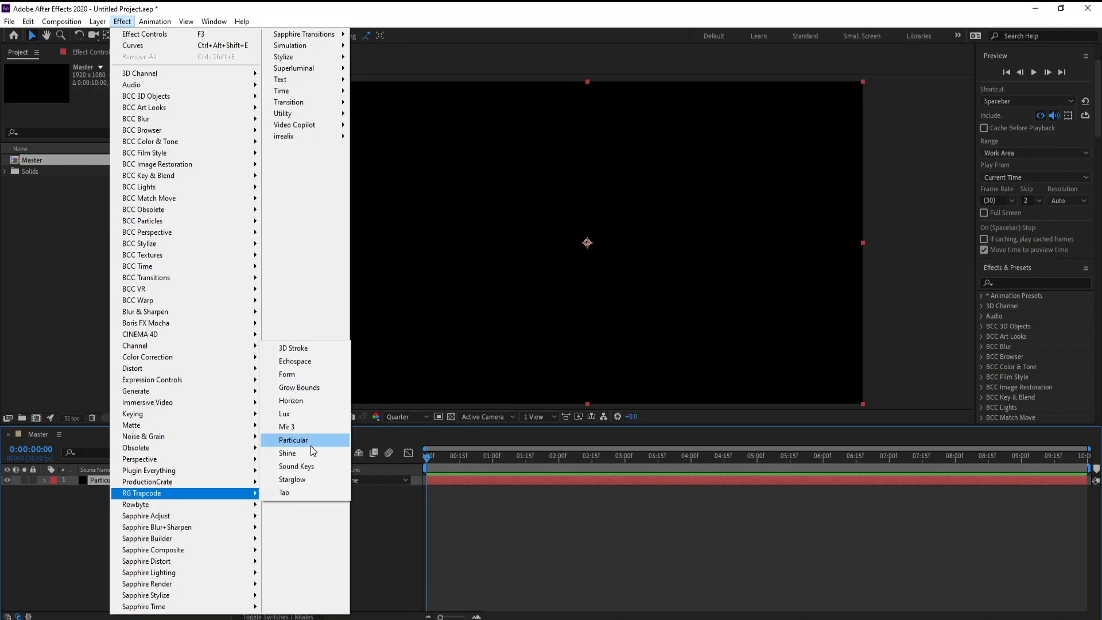
left_click(313, 446)
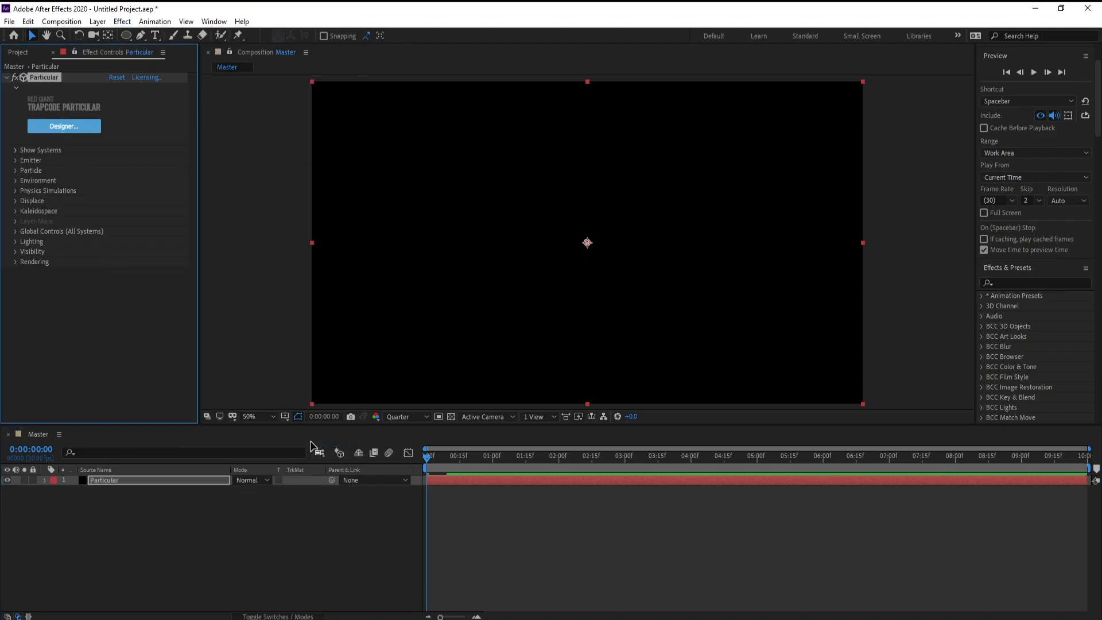
- Set the composition preview resolution to Full and scrub the particle emission to 0:00:03:07
left_click_drag(442, 455, 604, 455)
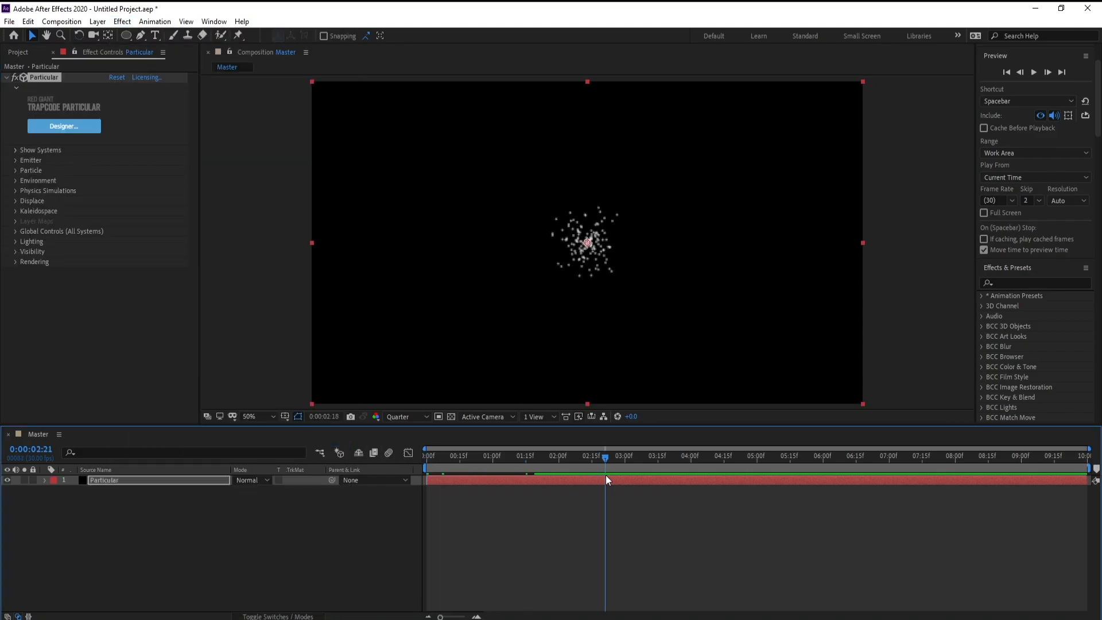
left_click(398, 416)
left_click(400, 444)
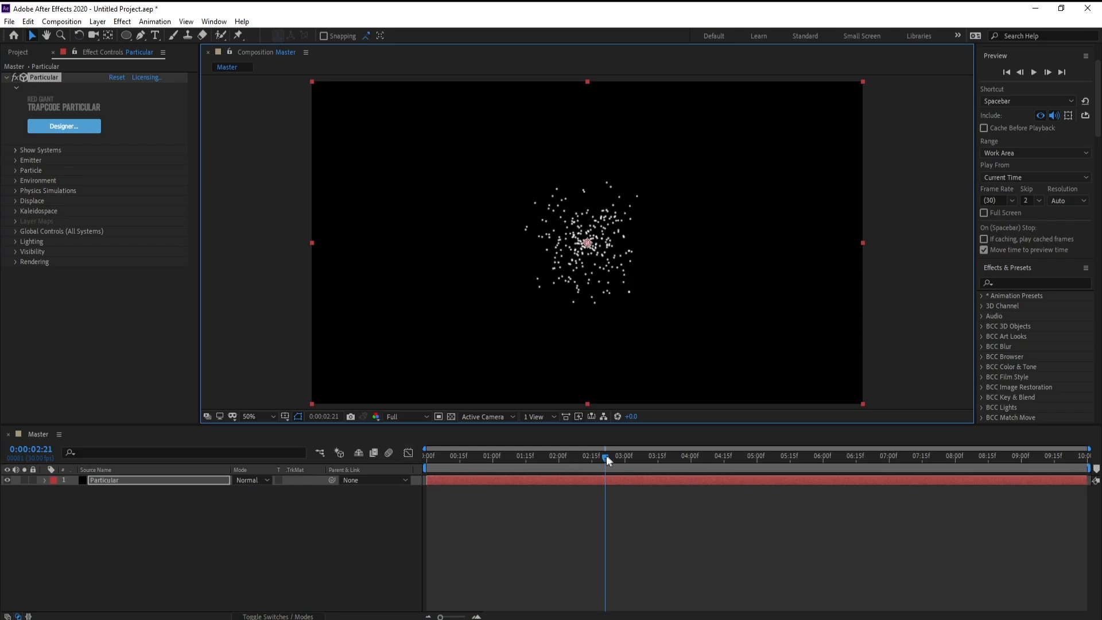
left_click_drag(606, 454, 640, 459)
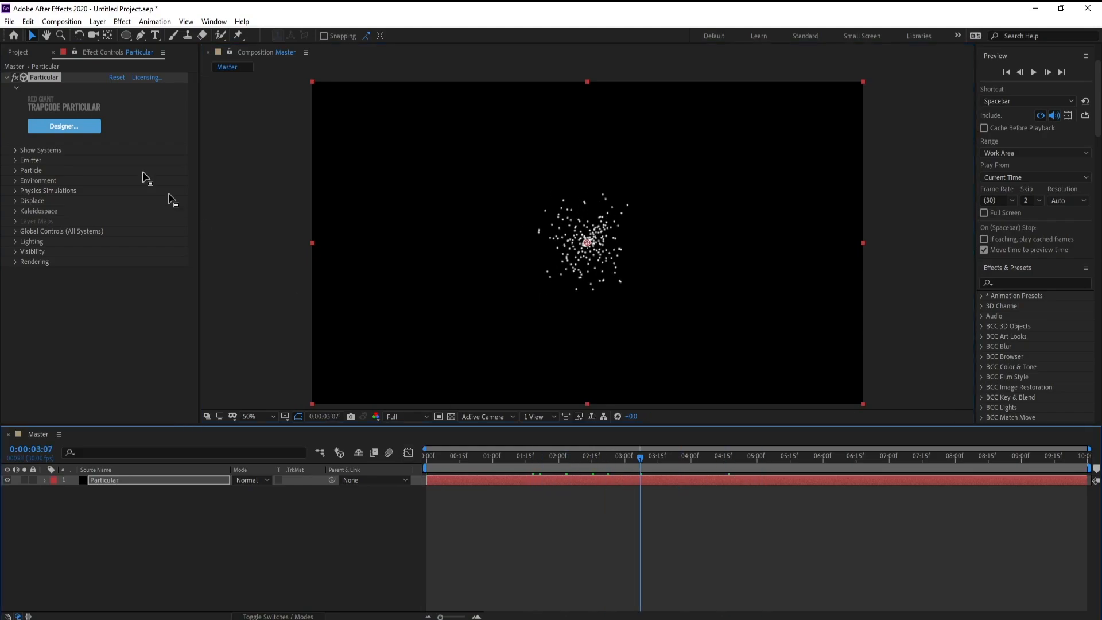
- Add a new camera layer to the Master composition with its default settings
left_click(98, 21)
mouse_move(112, 35)
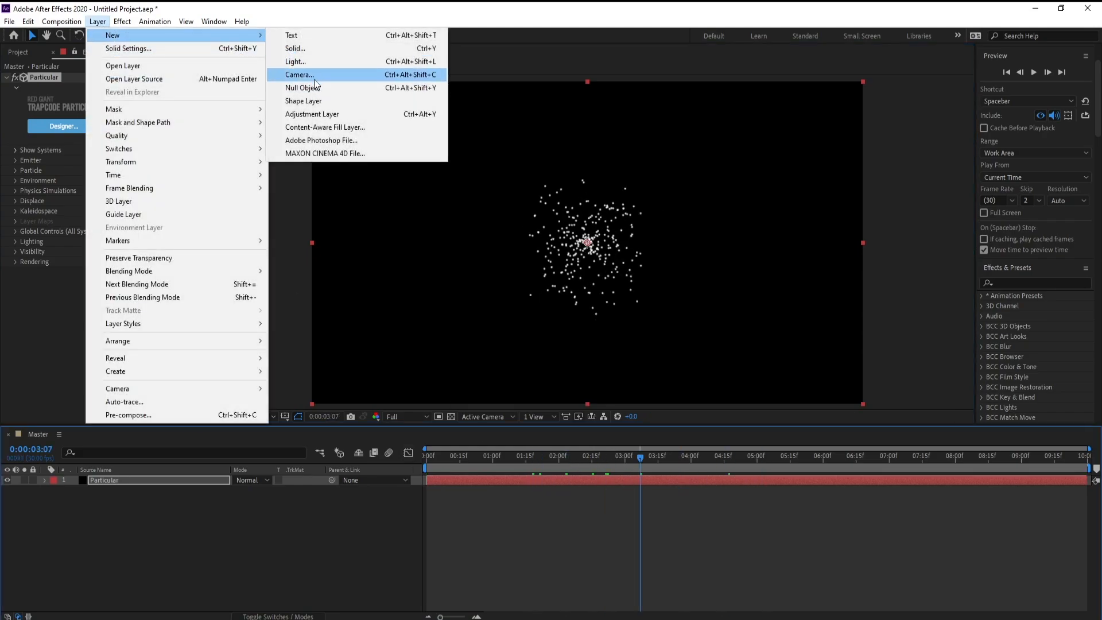
left_click(310, 74)
left_click(465, 378)
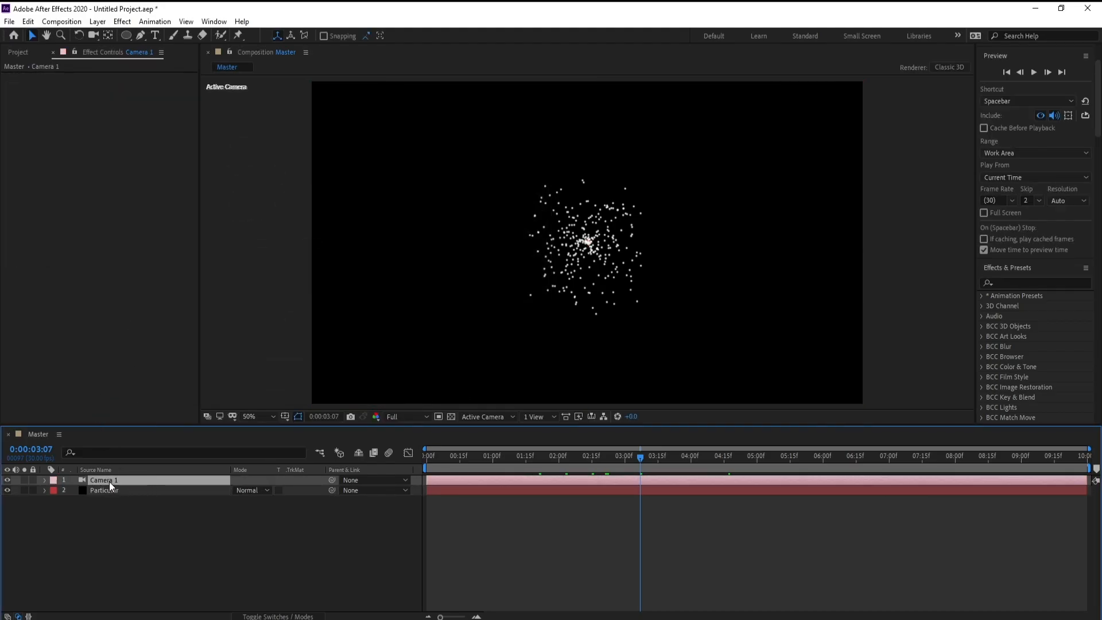
- Create an orbit null for the camera and move the current time to 0:00:02:16
right_click(109, 480)
mouse_move(197, 415)
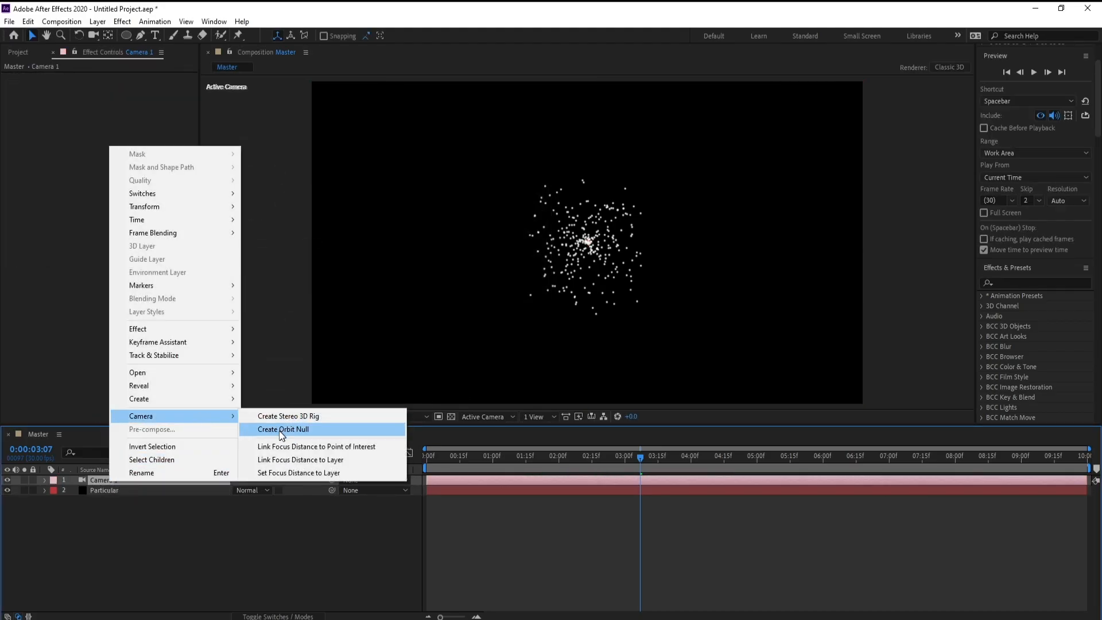
left_click(311, 431)
left_click_drag(641, 478, 593, 473)
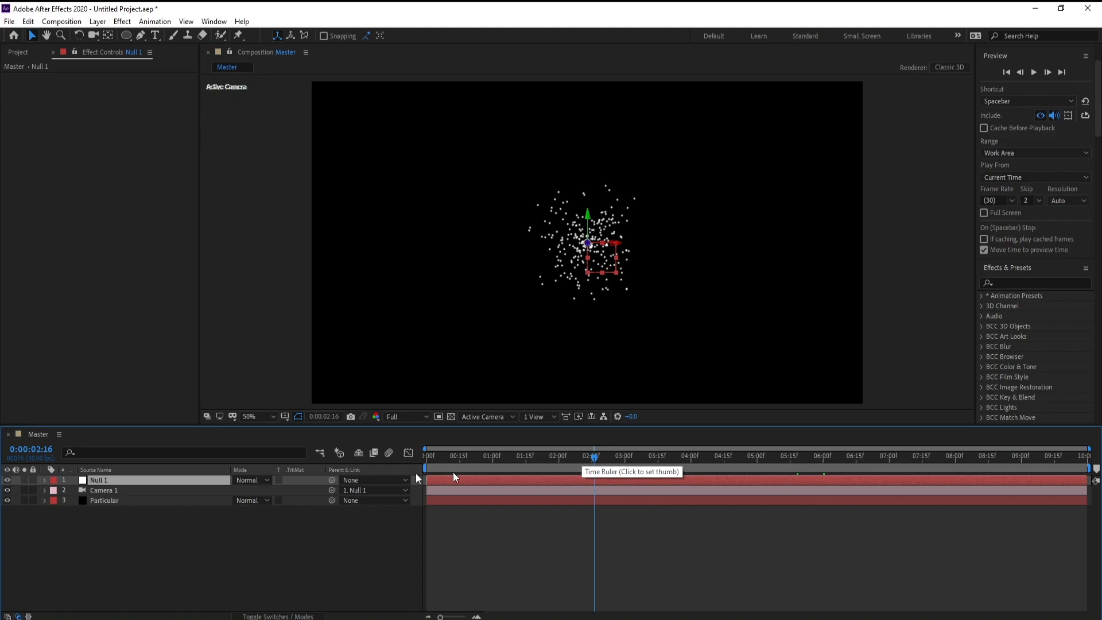
- On the Particular layer, set the emitter type to Box and the emitter behavior to Dynamic Form
left_click(100, 500)
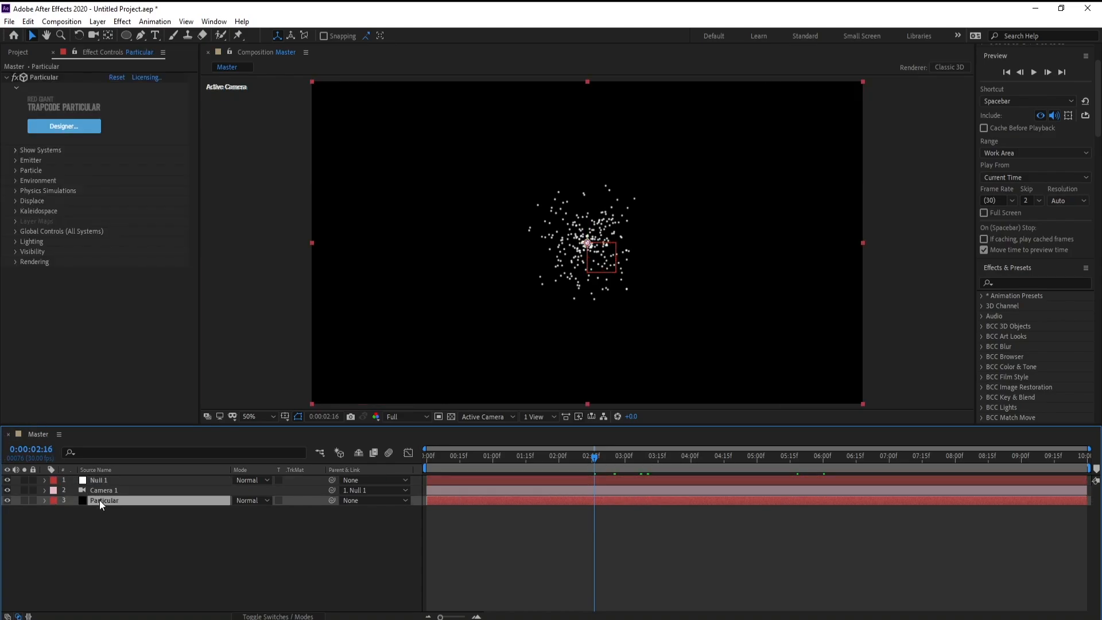
left_click(15, 161)
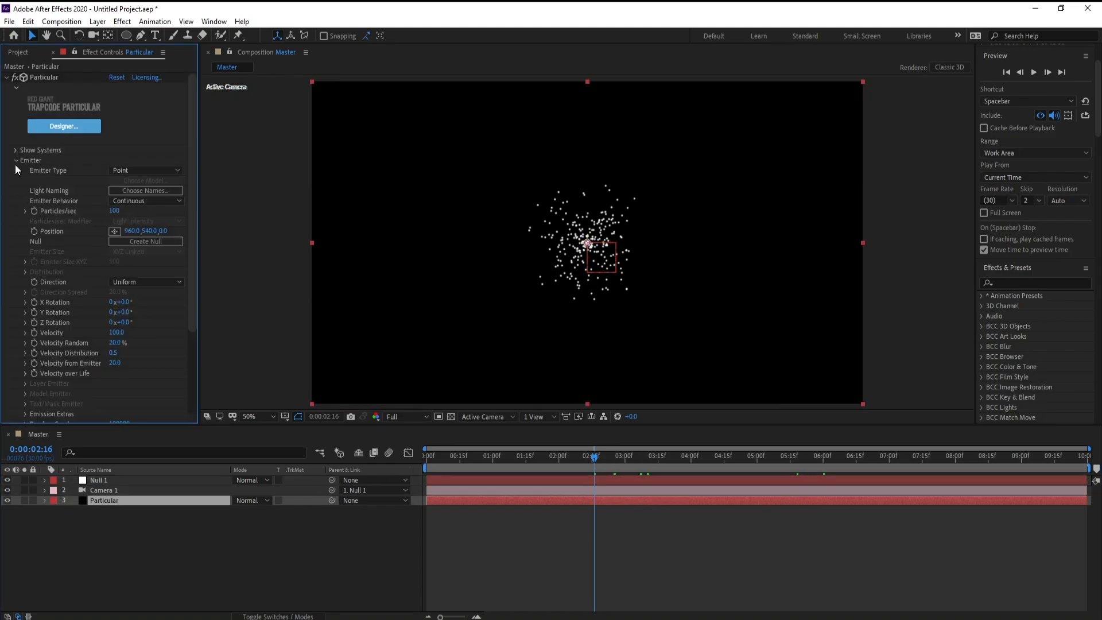
left_click_drag(199, 185, 256, 190)
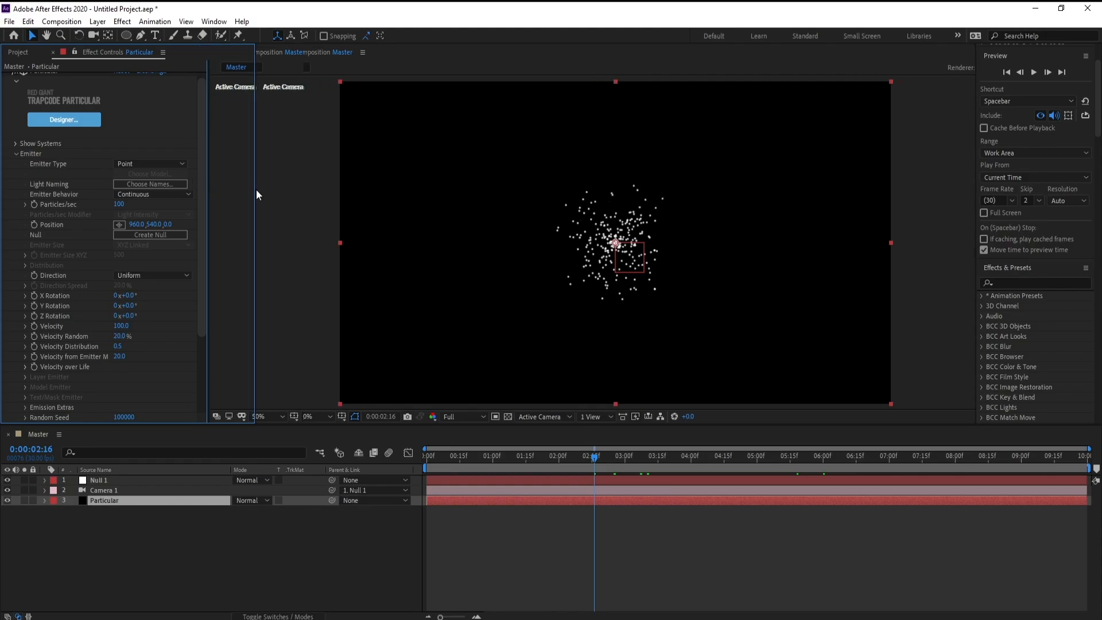
left_click(178, 166)
left_click(183, 192)
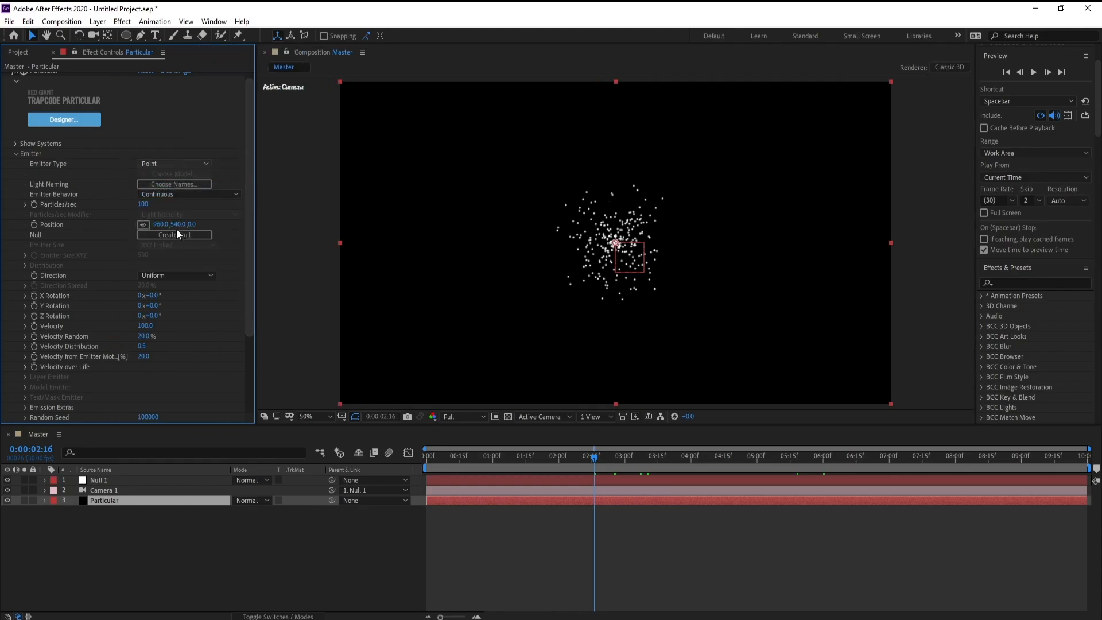
left_click(189, 196)
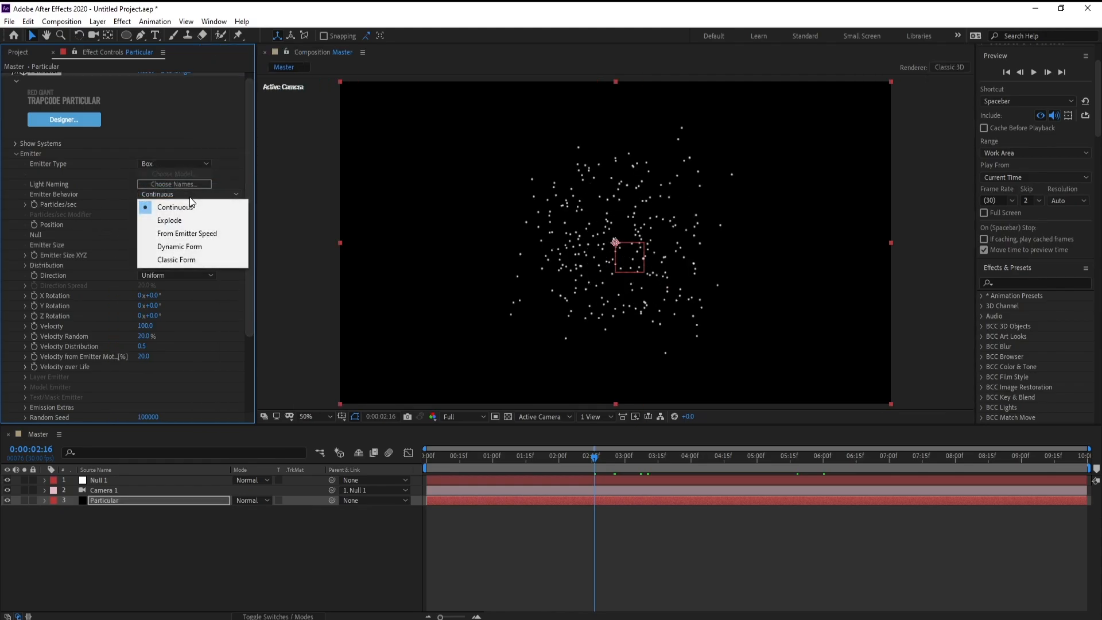
left_click(198, 246)
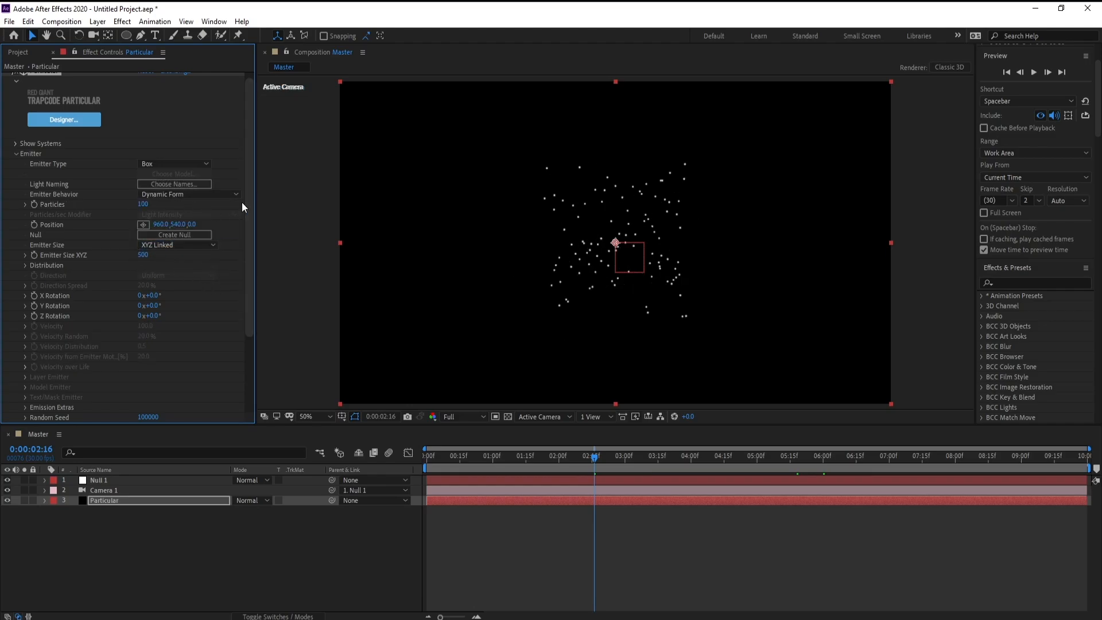
scroll(249, 202, "up", 1)
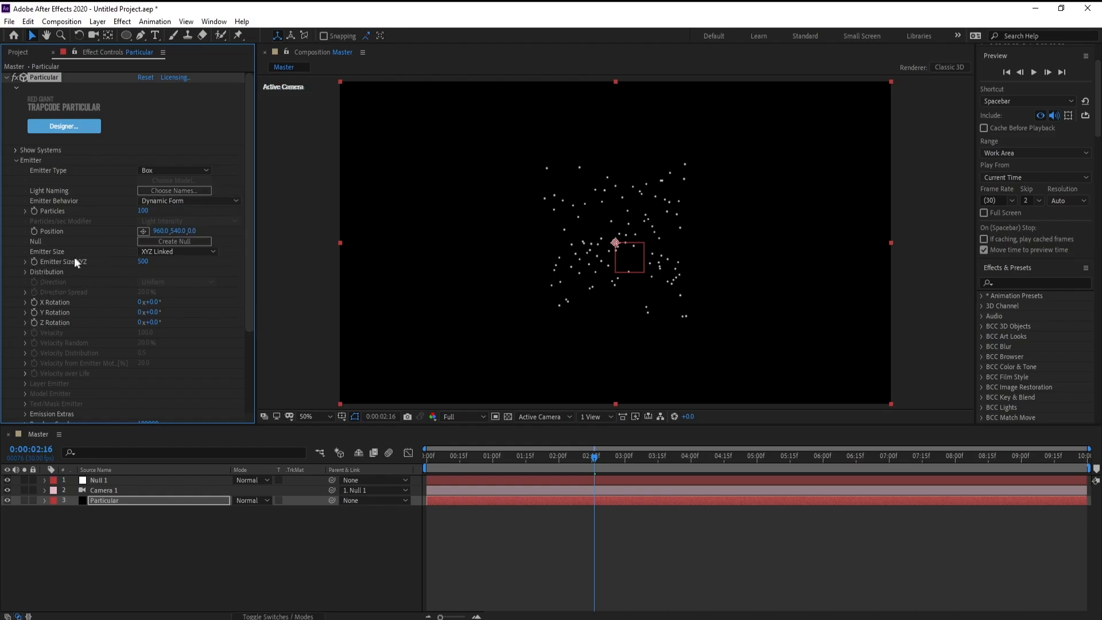
- Switch the emitter size to XYZ Individual and set X to 1920, Y to 10 and Z to 1920
left_click(172, 253)
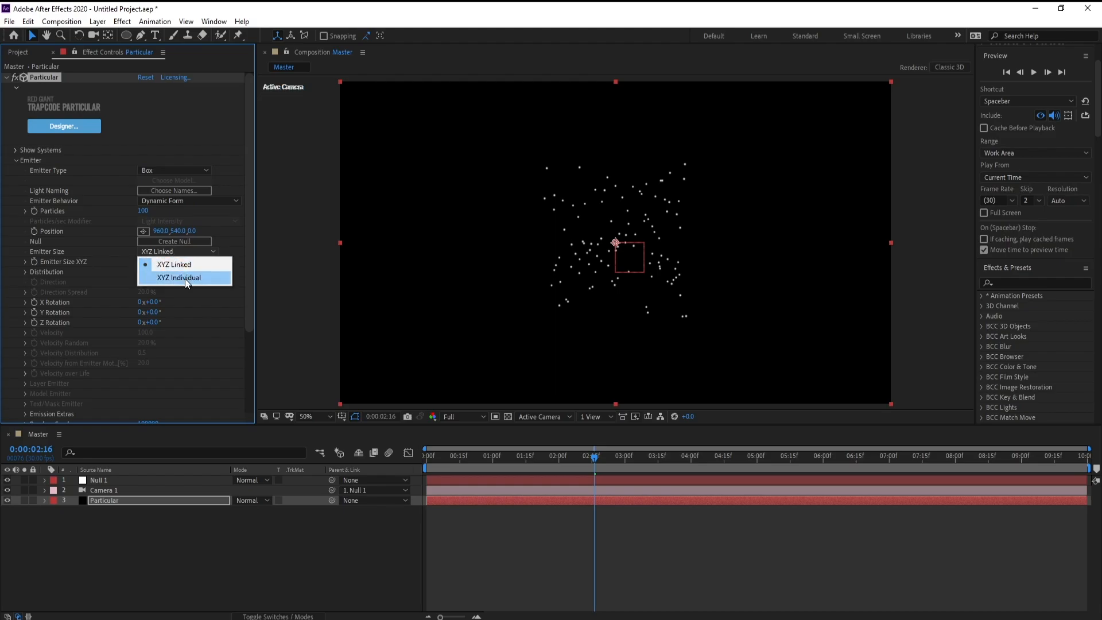
left_click(185, 278)
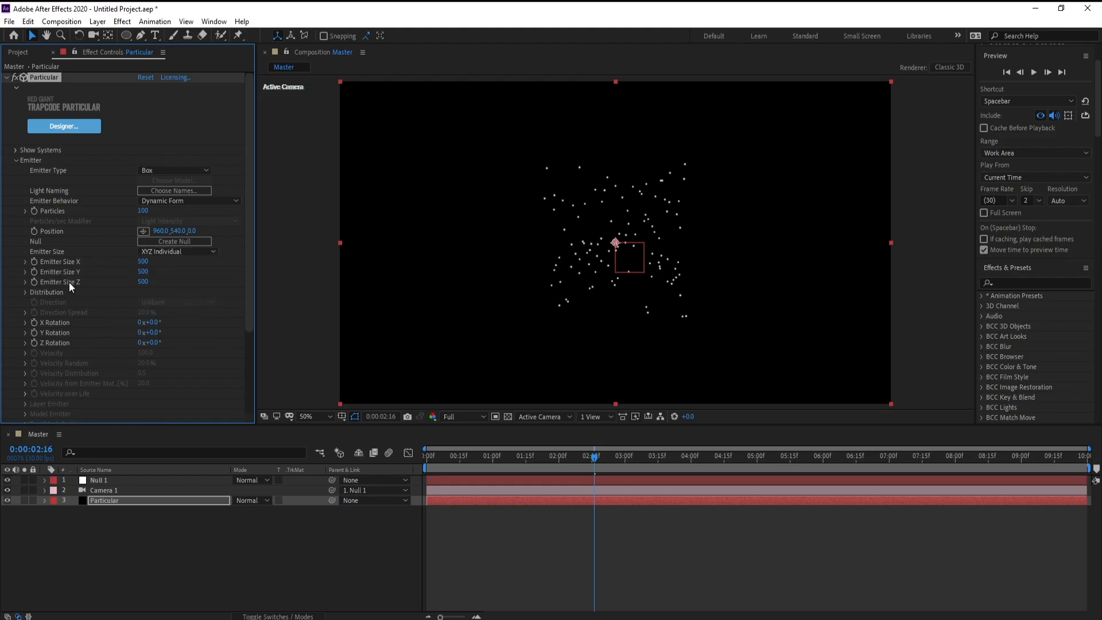
left_click(143, 262)
type("1920")
left_click(143, 282)
type("1920")
left_click(144, 272)
type("10")
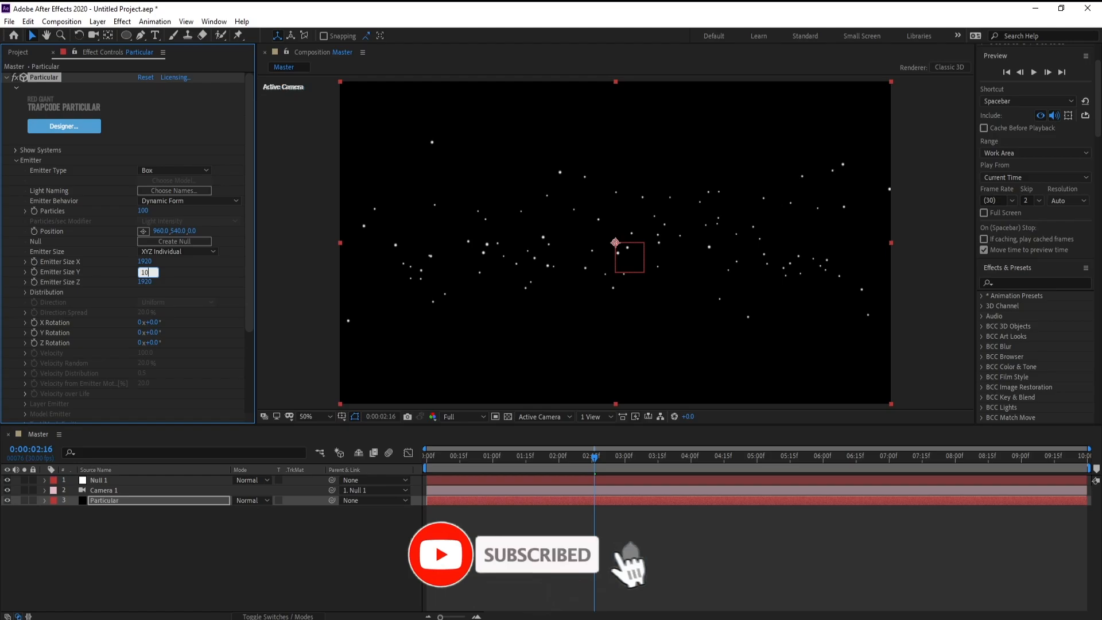
key("Return")
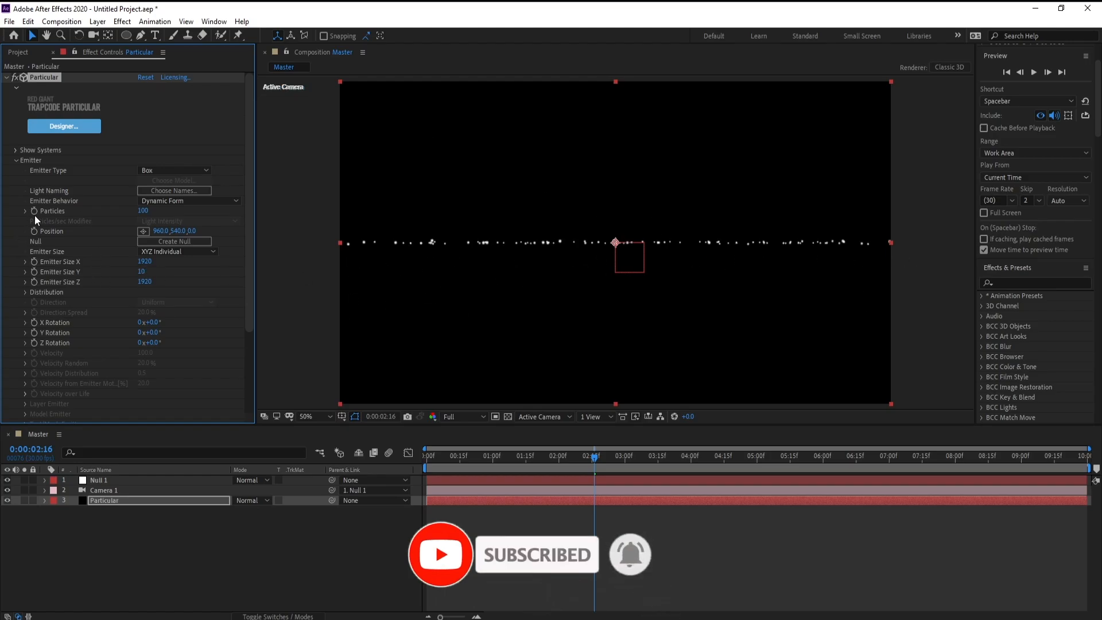
- Set the emitter's number of particles to 100000
left_click(144, 211)
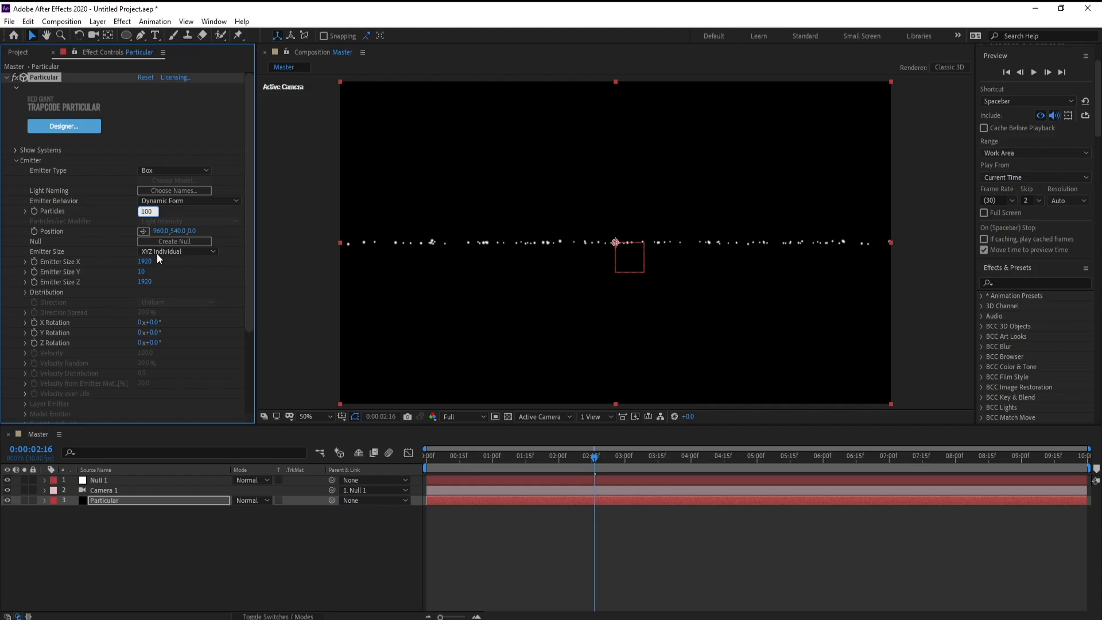
type("100000")
key("Return")
- Collapse the emitter settings and set the particle size to 2
left_click(15, 160)
left_click(15, 172)
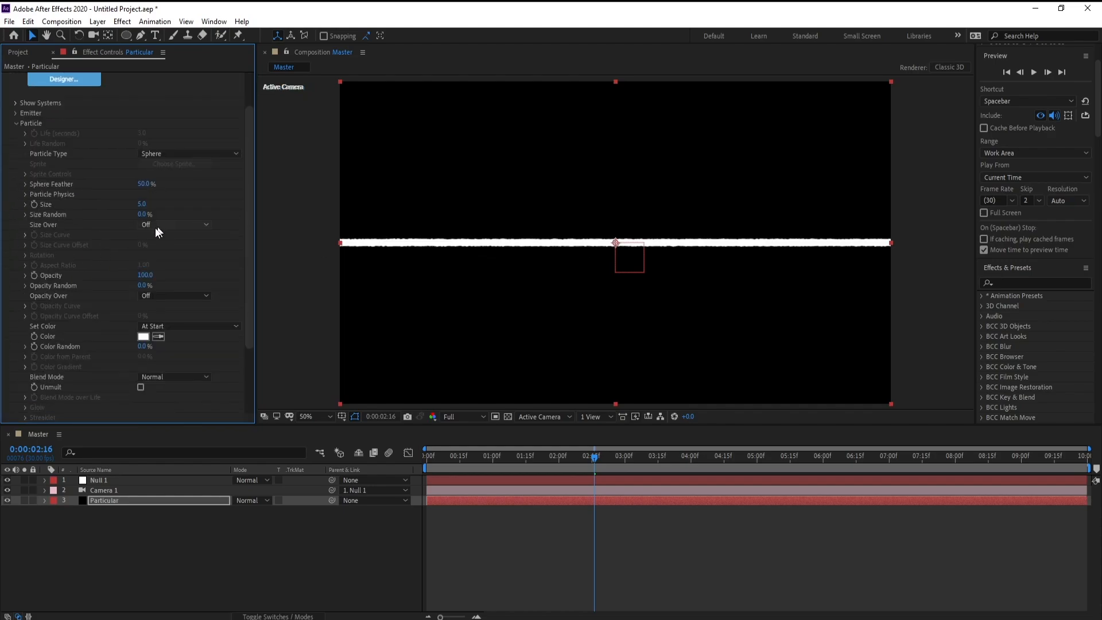
left_click(146, 208)
type("2")
key("Return")
- Set the particle color mode to Random from Gradient and expand the color gradient settings
left_click(214, 327)
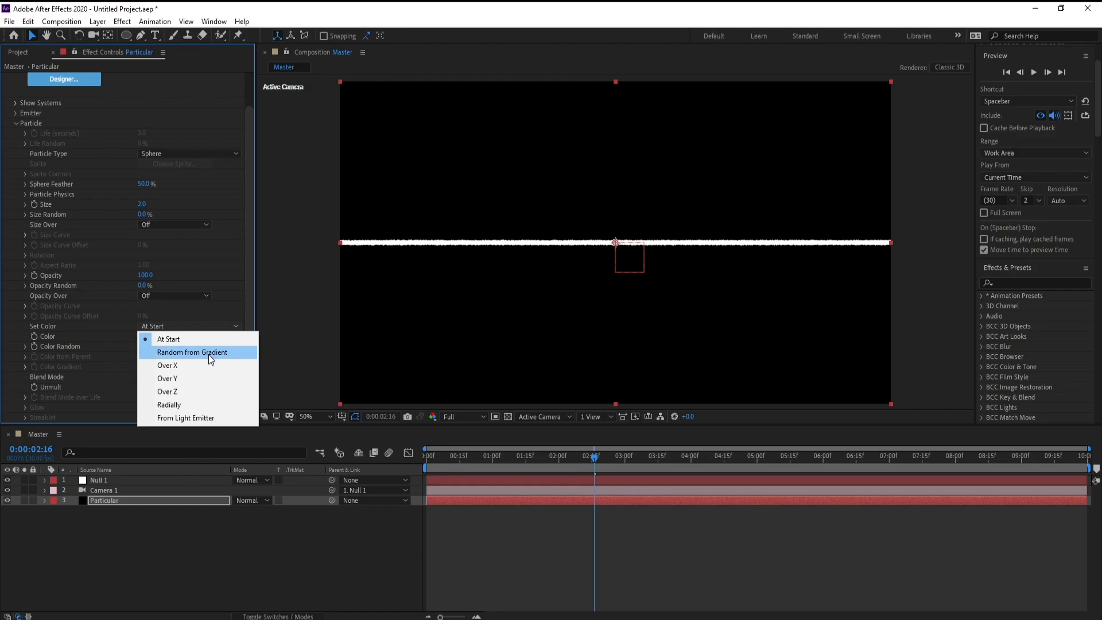
left_click(208, 354)
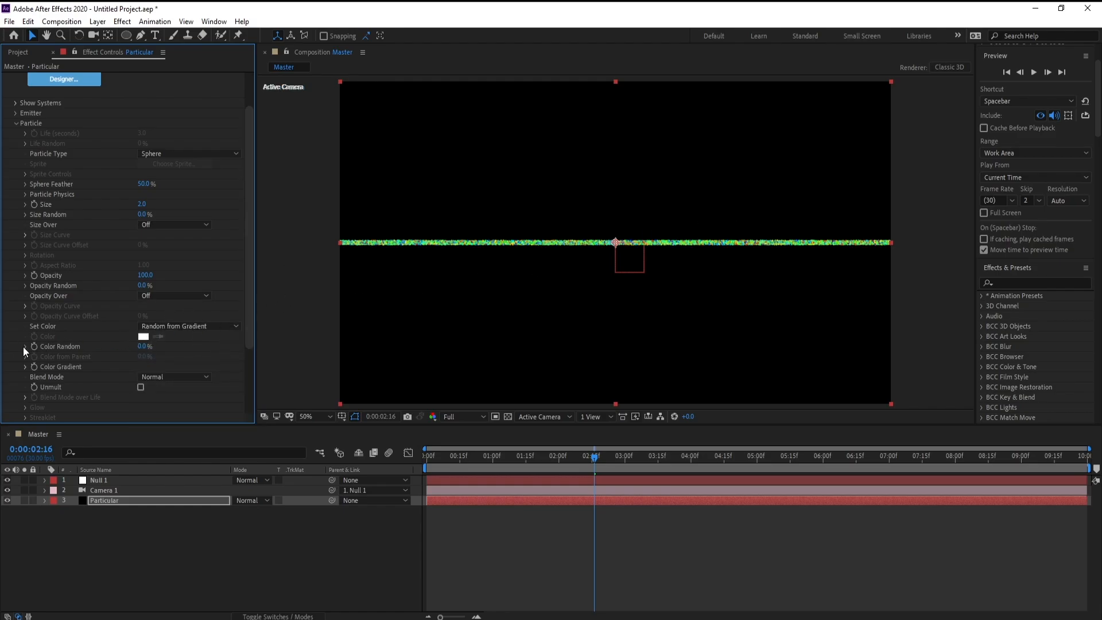
left_click(25, 366)
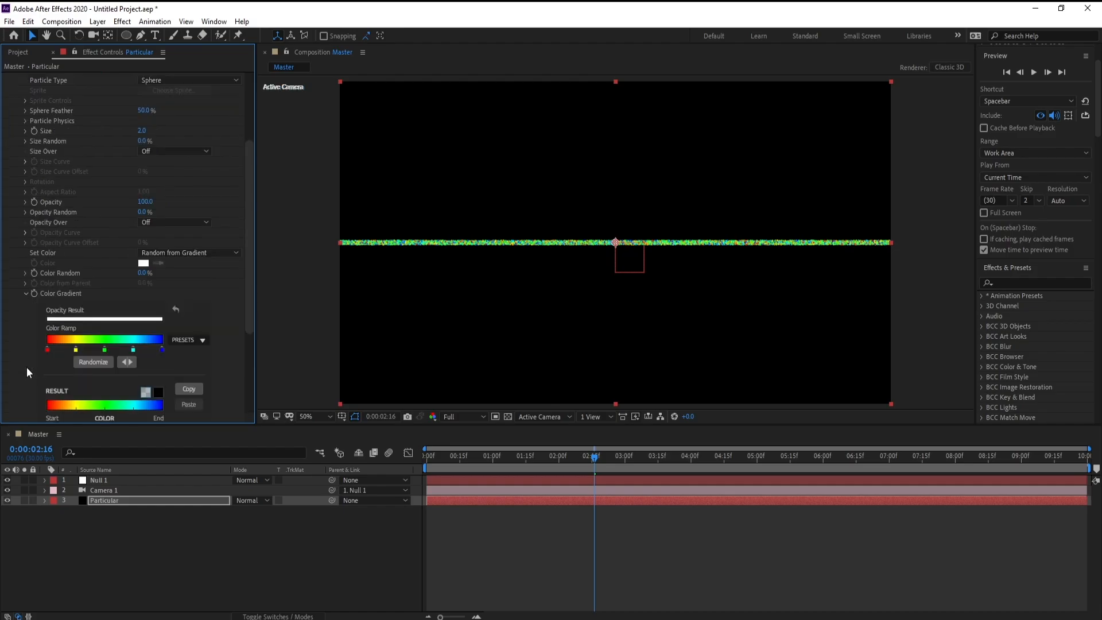
- Apply the white-cyan-blue preset to the particle color gradient and shift its blue stop inward to about two thirds of the ramp
left_click(194, 341)
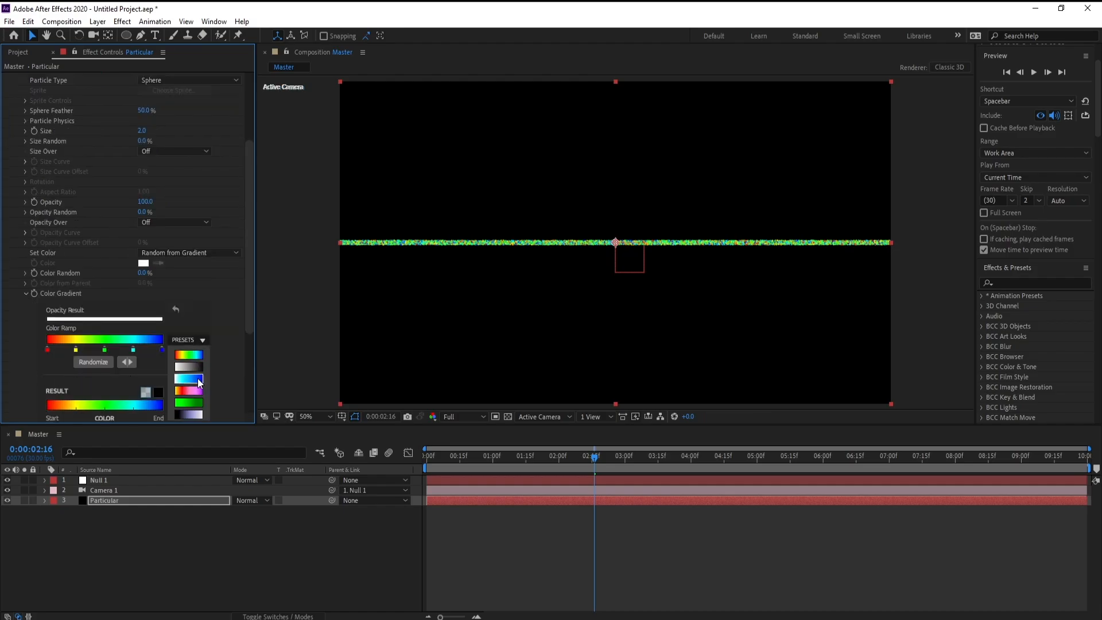
left_click(197, 378)
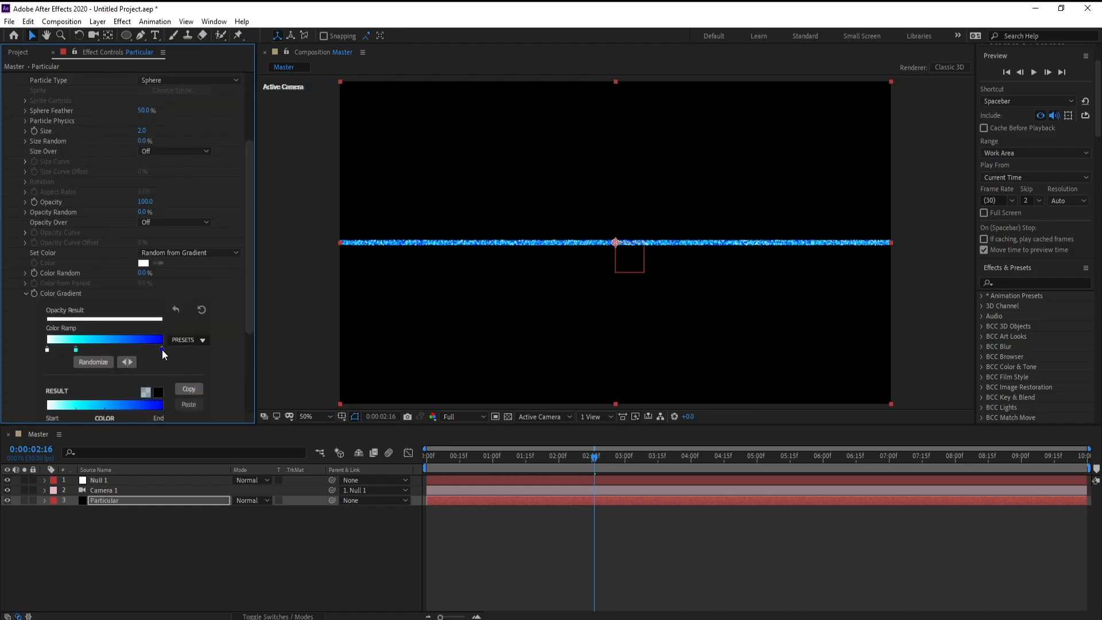
left_click_drag(162, 349, 126, 350)
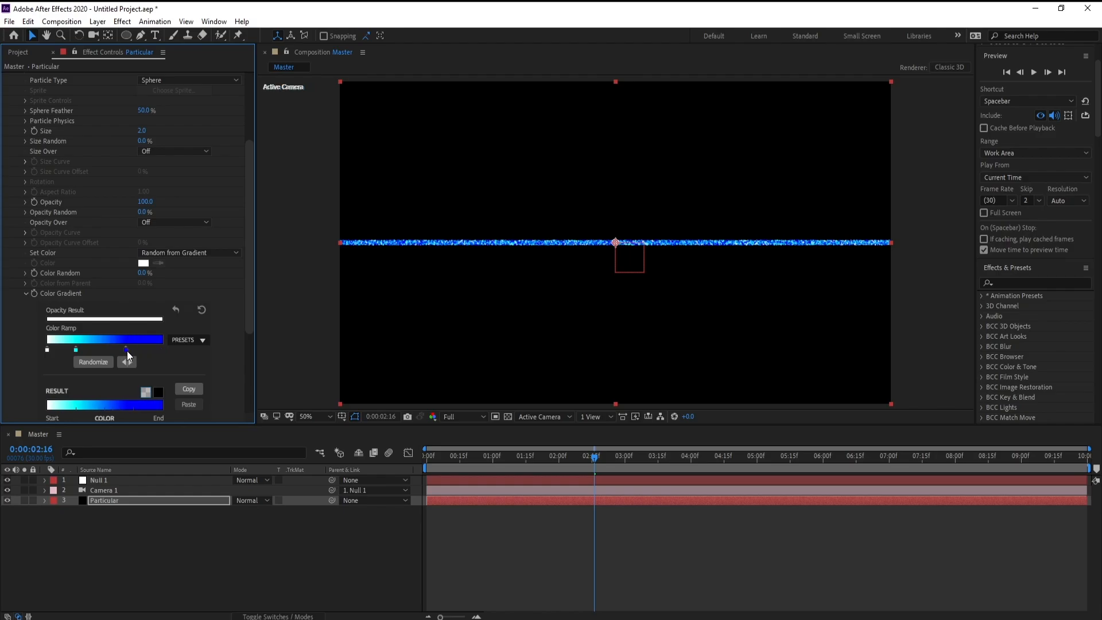
- Add a purple stop after the blue one on the color ramp and adjust the spacing of the two stops
double_click(156, 343)
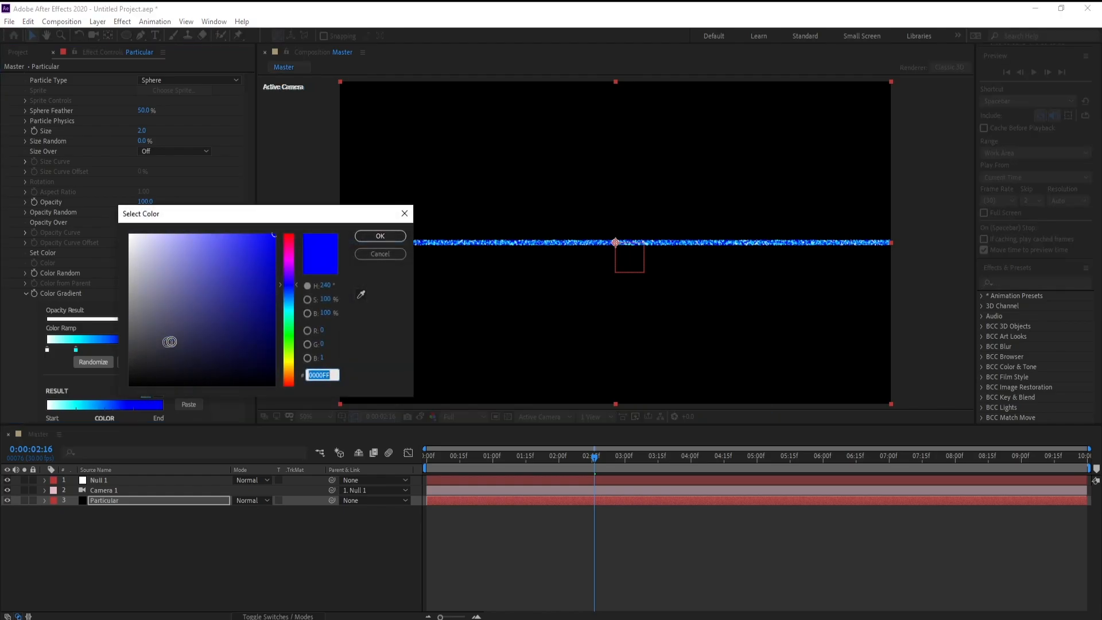
left_click(290, 258)
left_click_drag(288, 264, 290, 272)
left_click(361, 237)
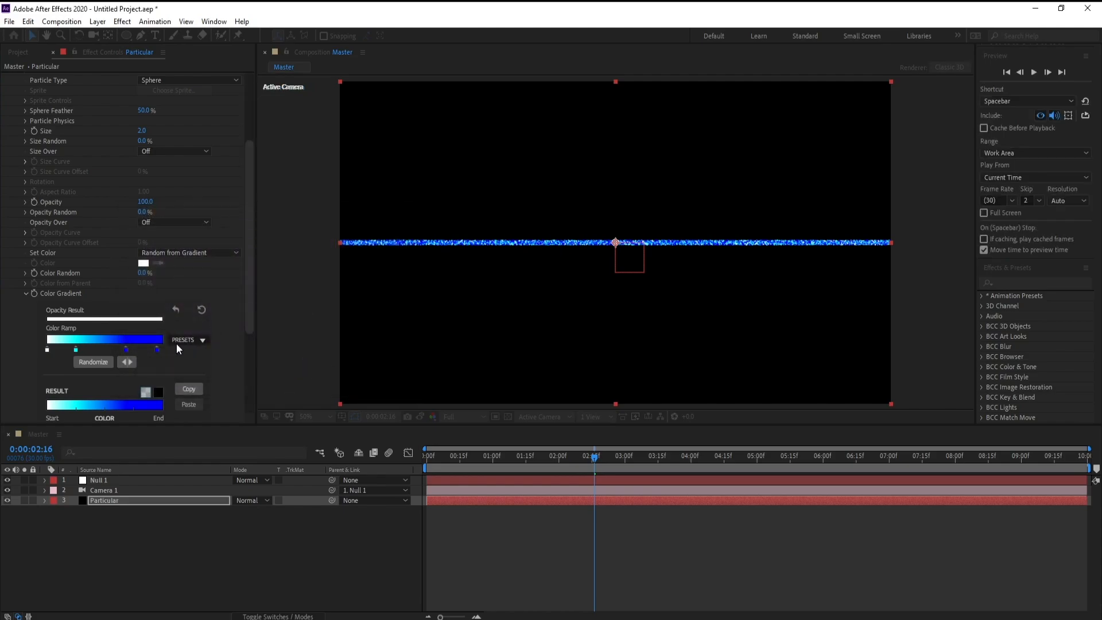
mouse_move(127, 349)
left_mouse_down()
mouse_move(113, 349)
mouse_move(137, 349)
left_mouse_up()
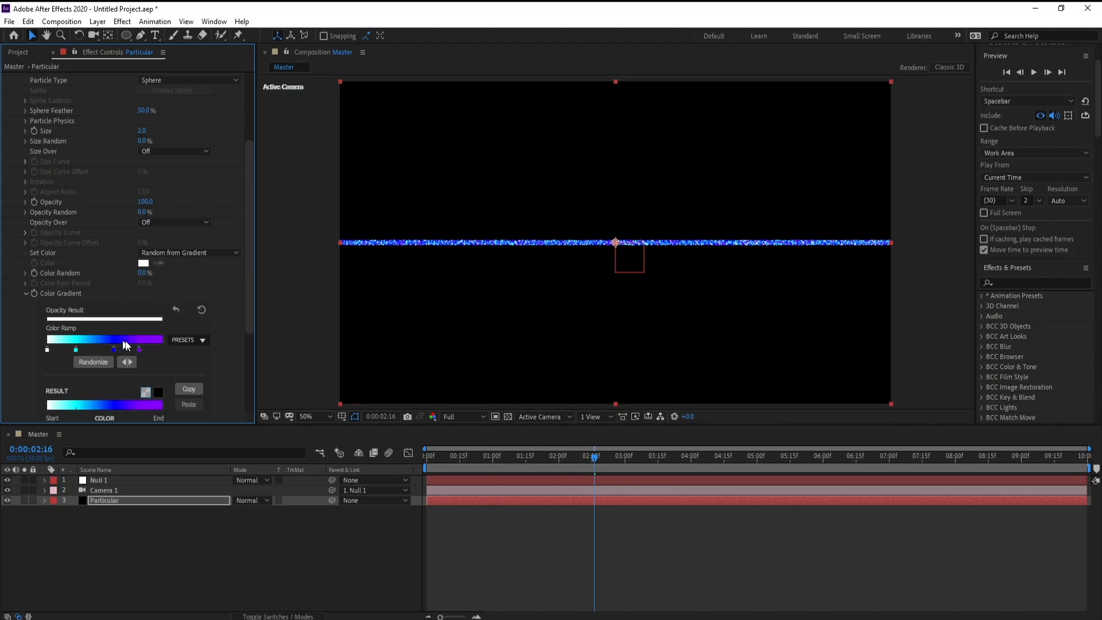
- Set the X Rotation of Null 1 to -90° and collapse its properties
left_click(99, 483)
left_click(45, 480)
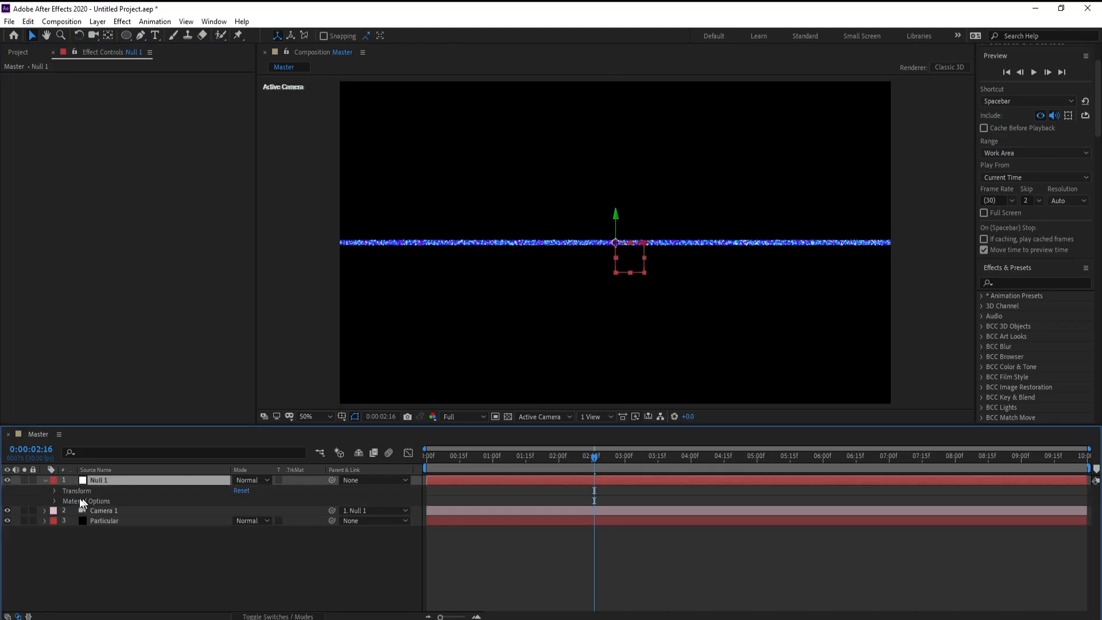
left_click(54, 491)
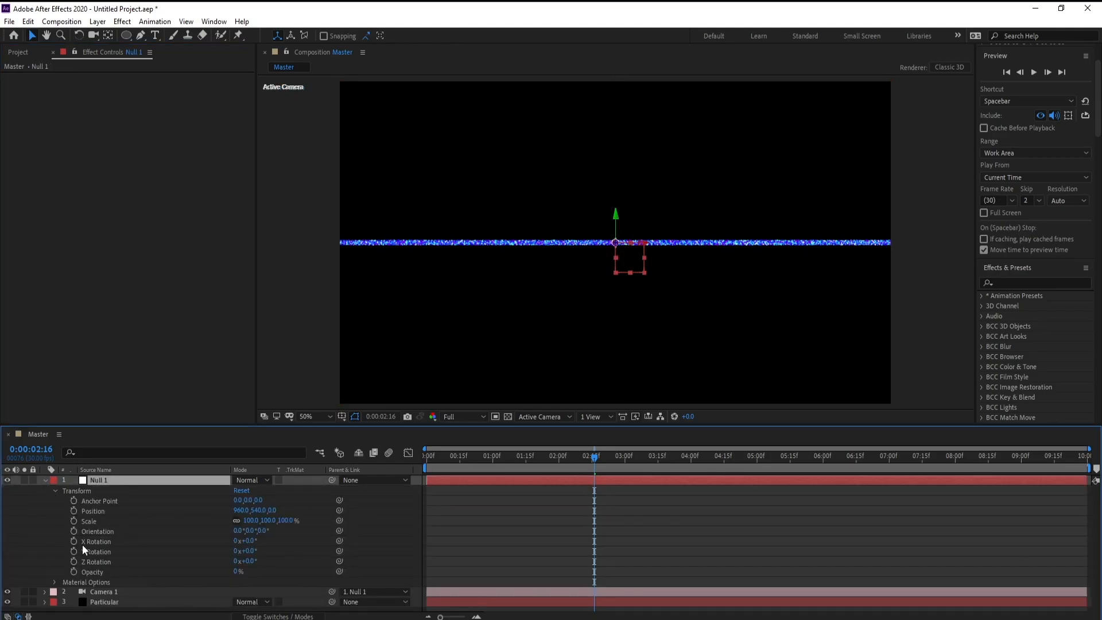
left_click(254, 540)
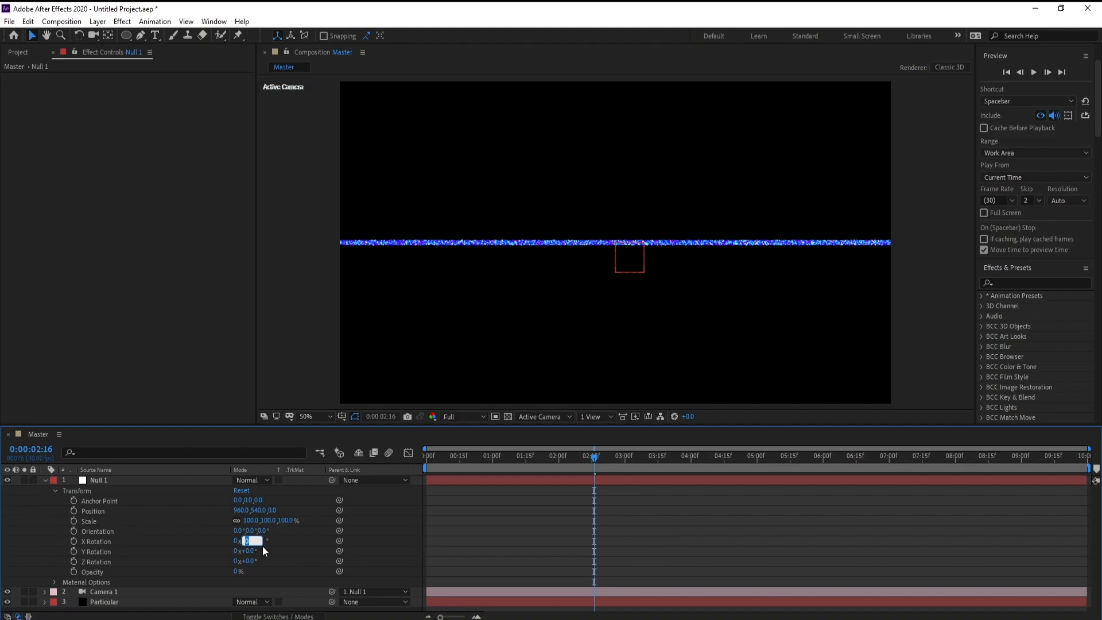
type("-90")
key("Return")
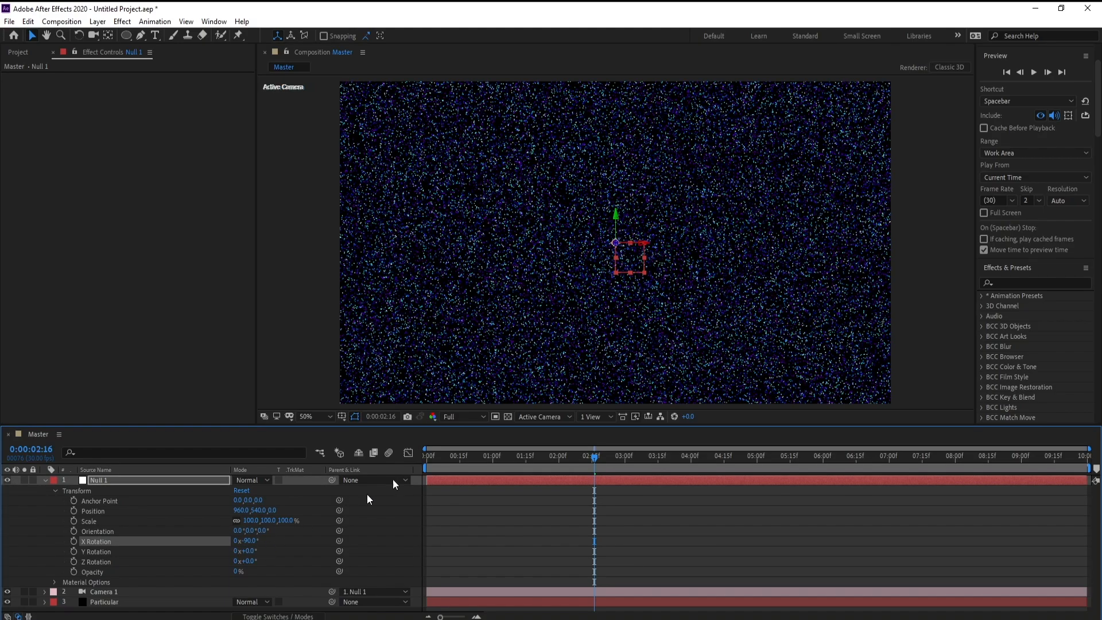
left_click(45, 480)
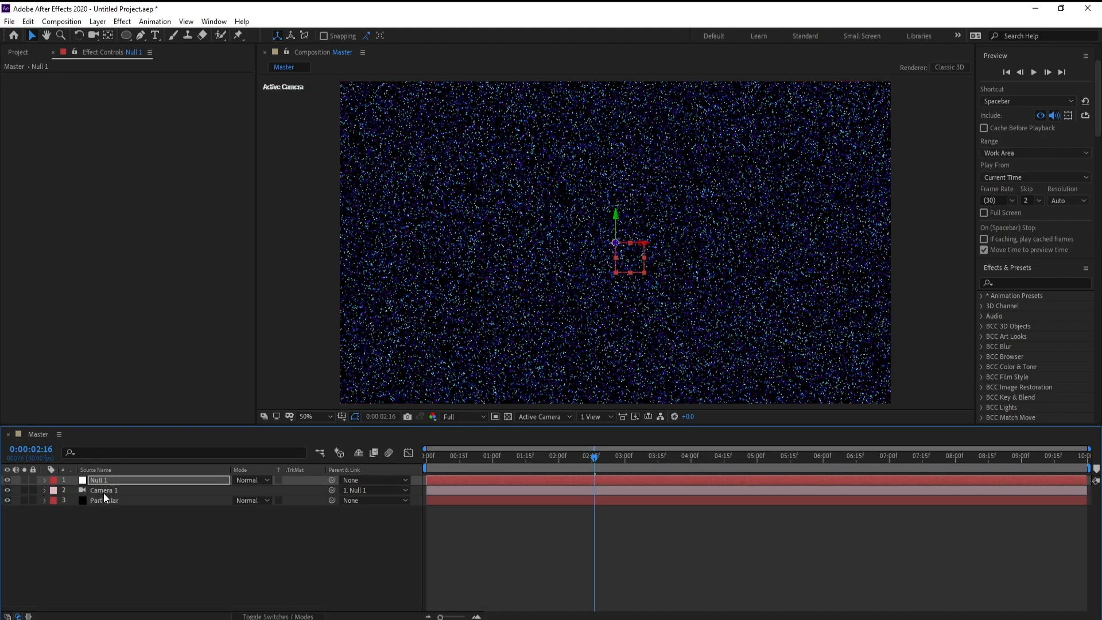
- Set the Z position of Camera 1 to -5000 and collapse its properties
left_click(45, 490)
left_click(55, 500)
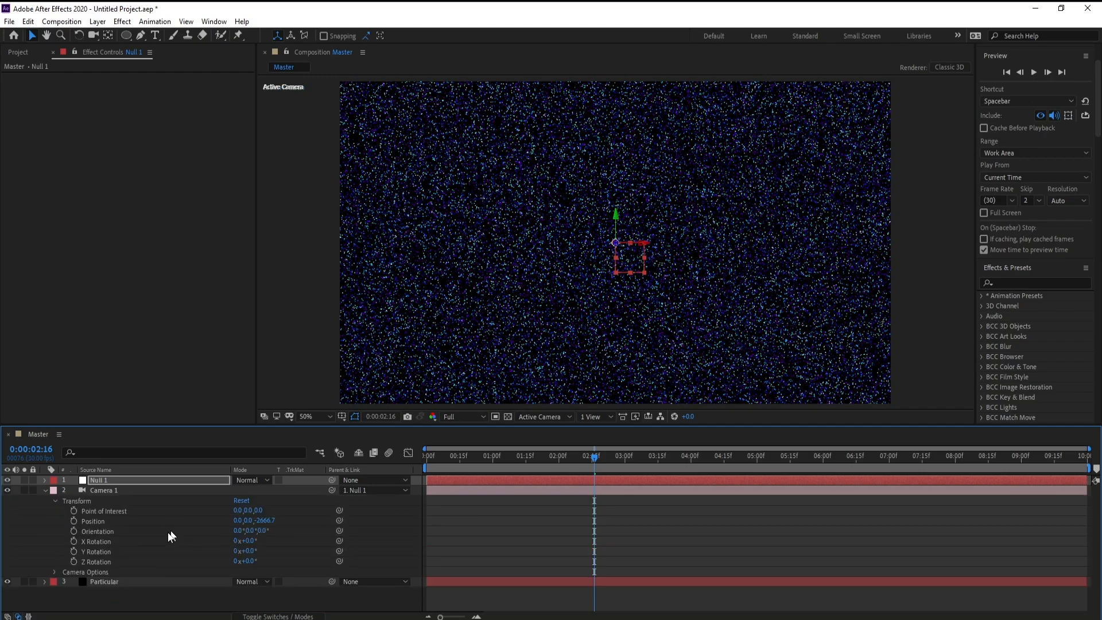
left_click_drag(264, 519, 24, 522)
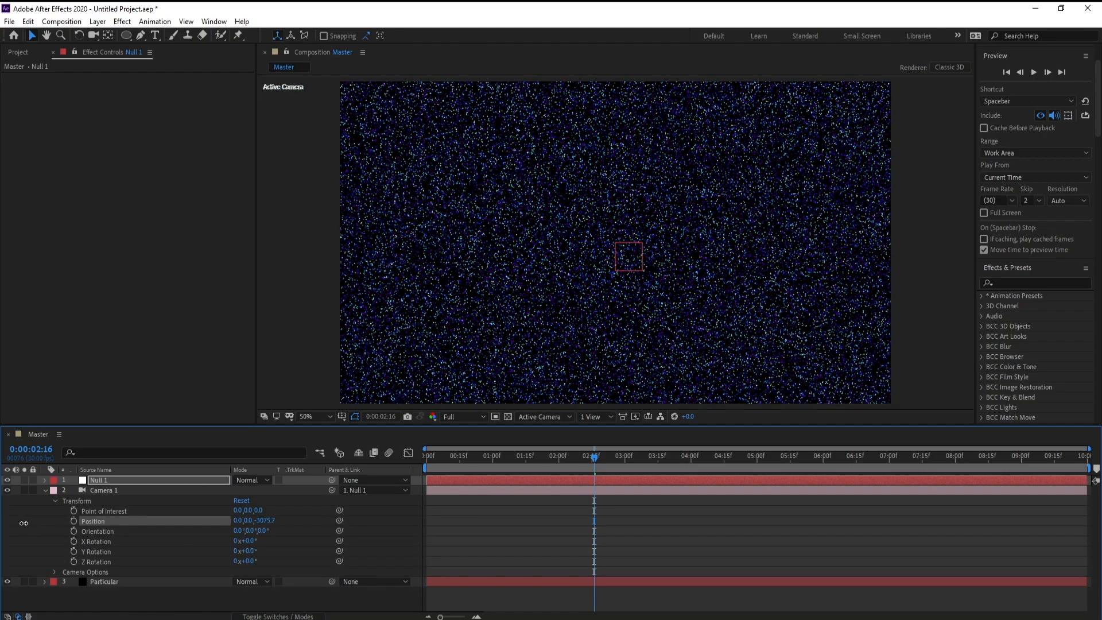
left_click(270, 520)
type("-5000")
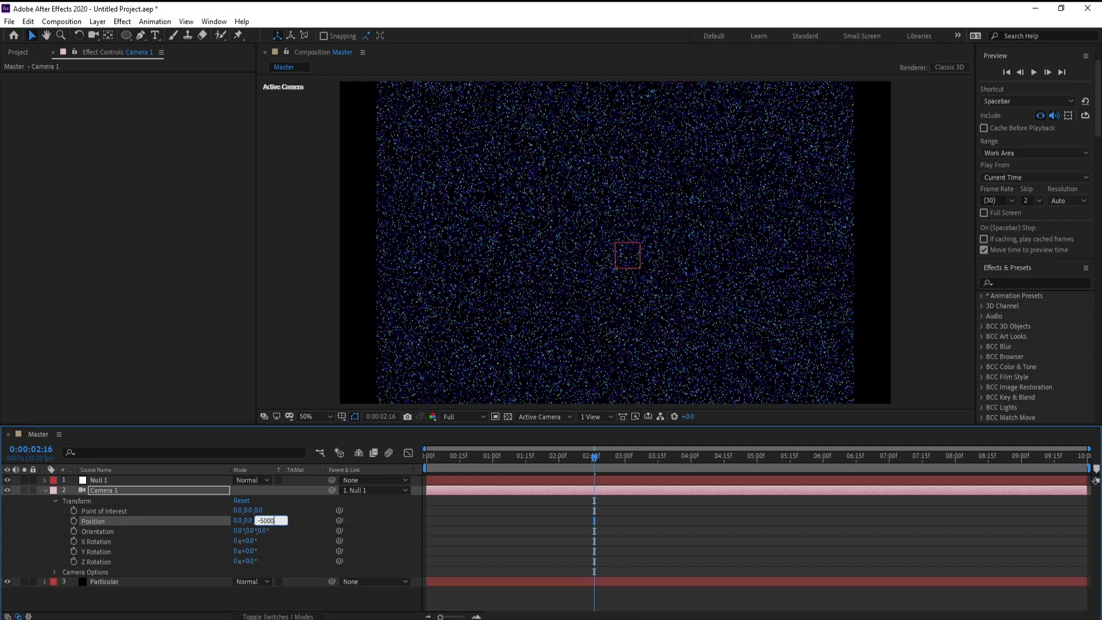
key("Return")
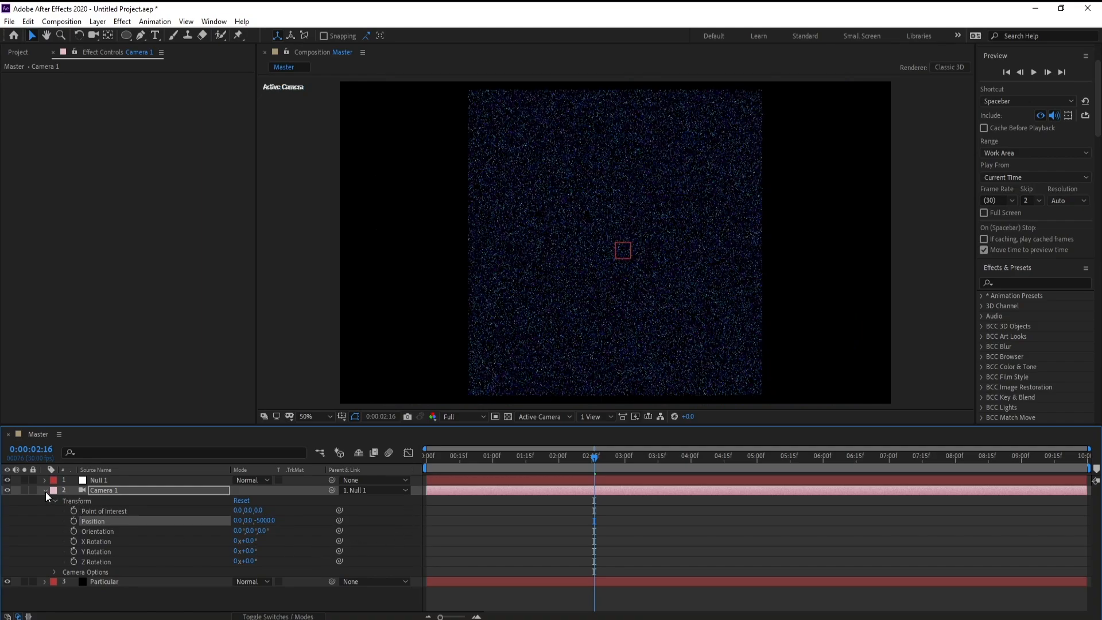
left_click(45, 490)
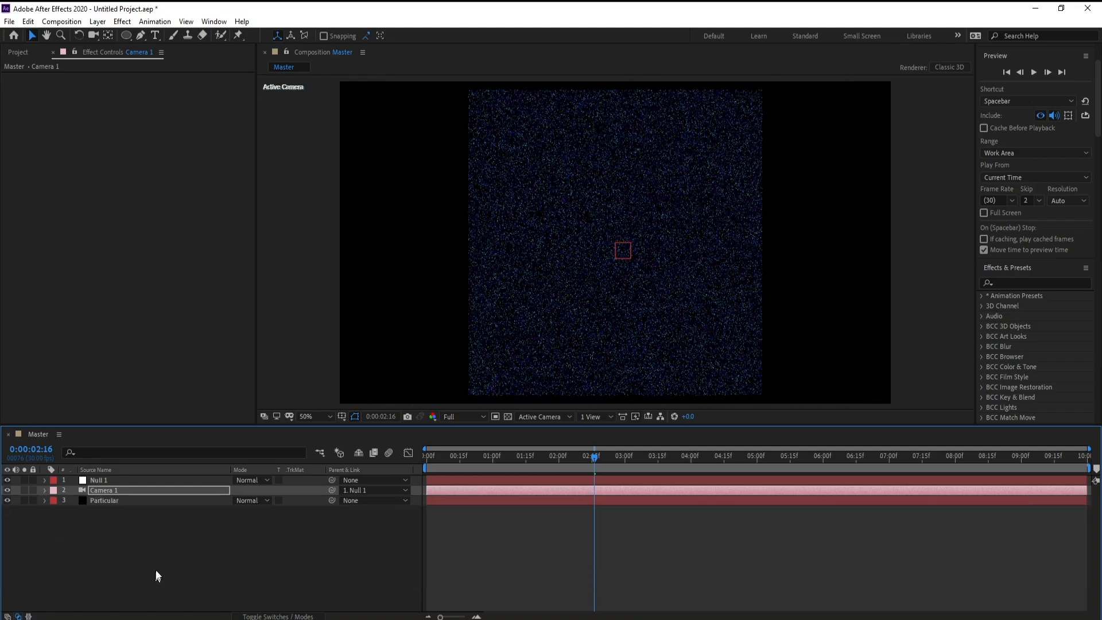
- Select the Particular layer, collapse its particle settings and expand the Size settings under Layer Maps
left_click(112, 502)
left_click(16, 171)
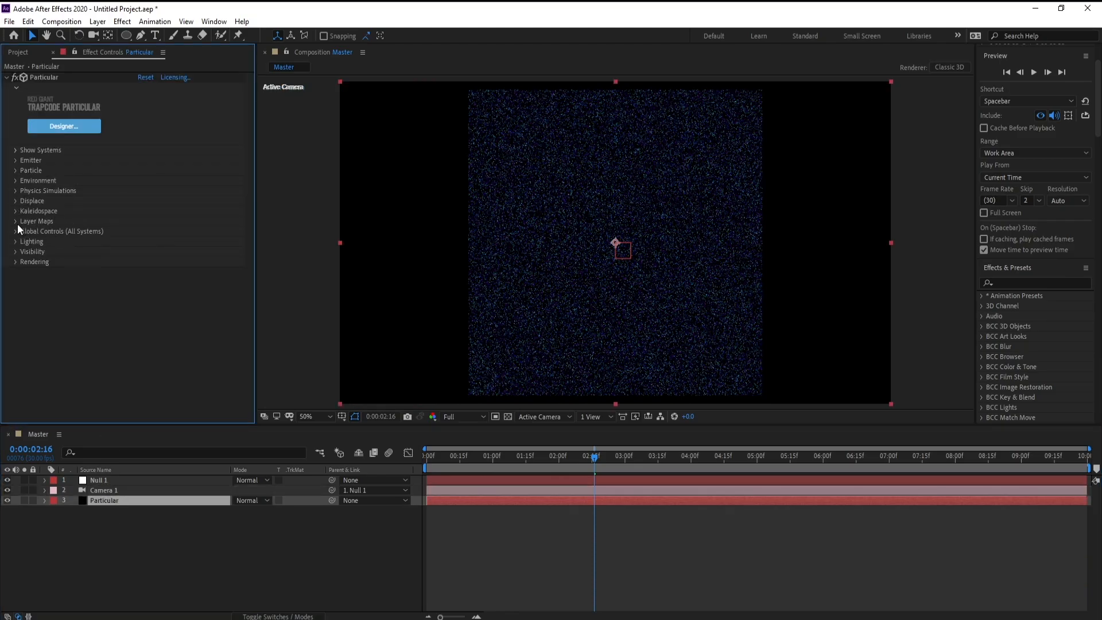
left_click(15, 223)
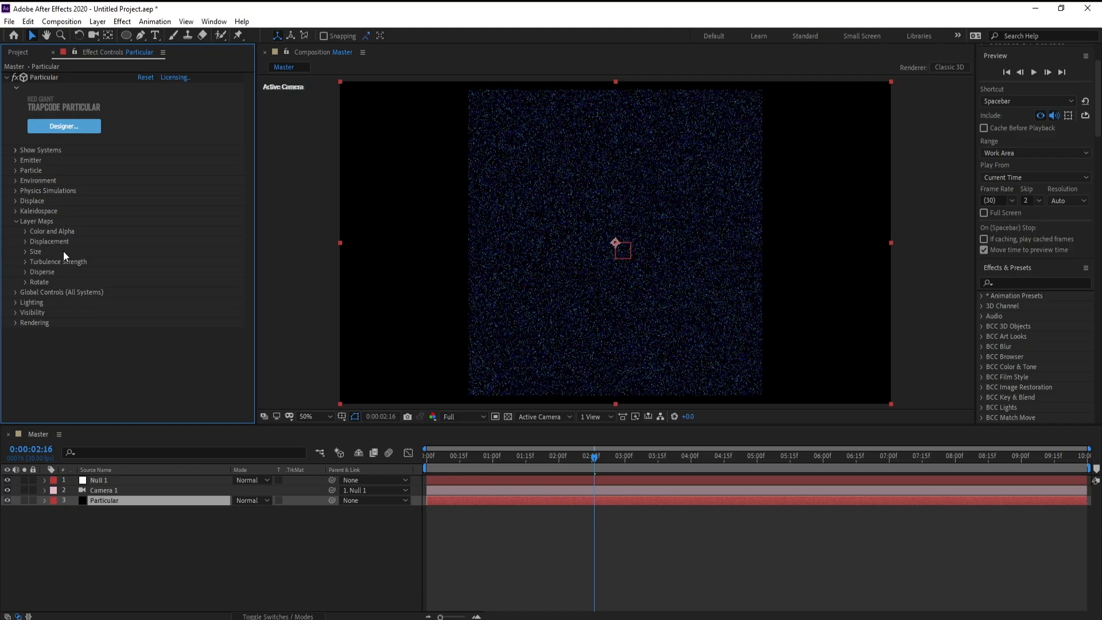
left_click(24, 252)
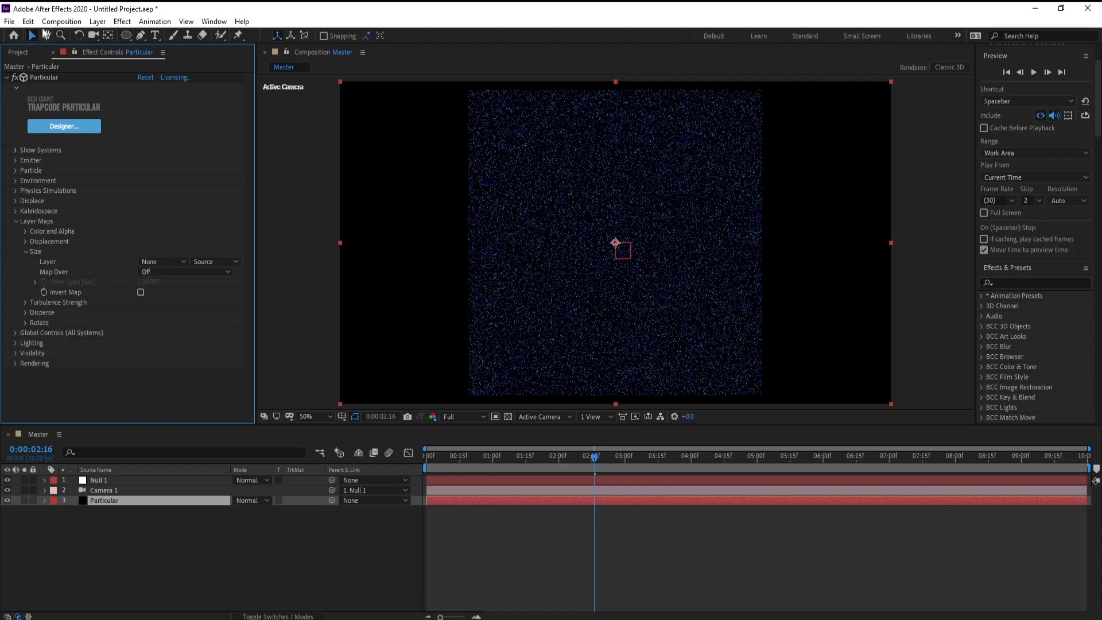
- Create a new composition named Layer Maps Size with its height set to 1920 px to match the width
left_click(61, 21)
left_click(75, 49)
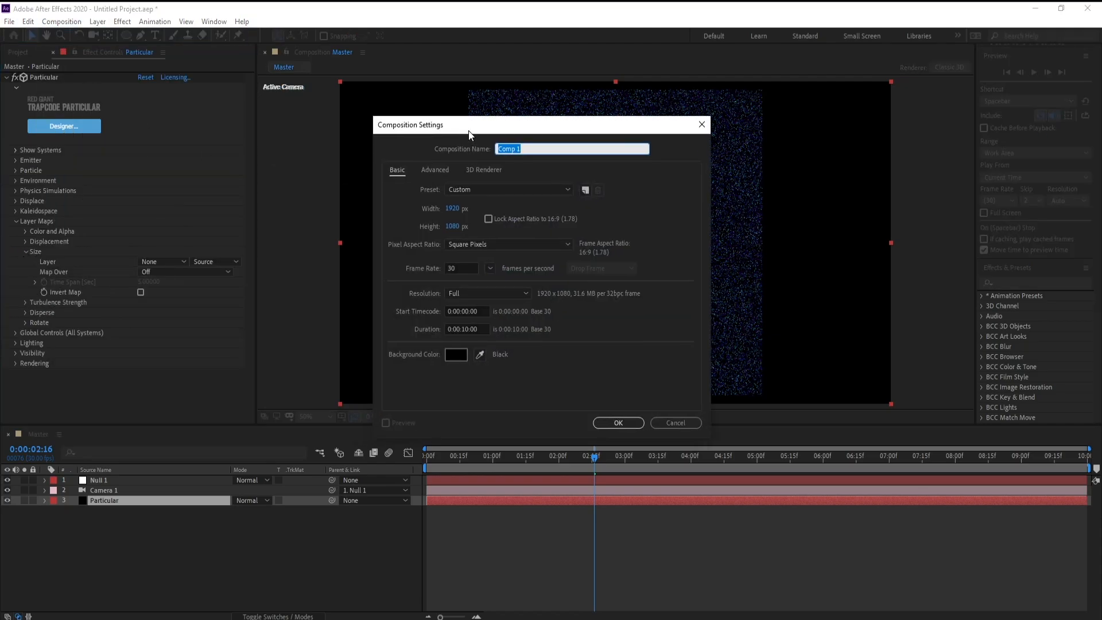
left_click_drag(453, 133, 470, 131)
type("Layer Maps Size")
left_click(456, 229)
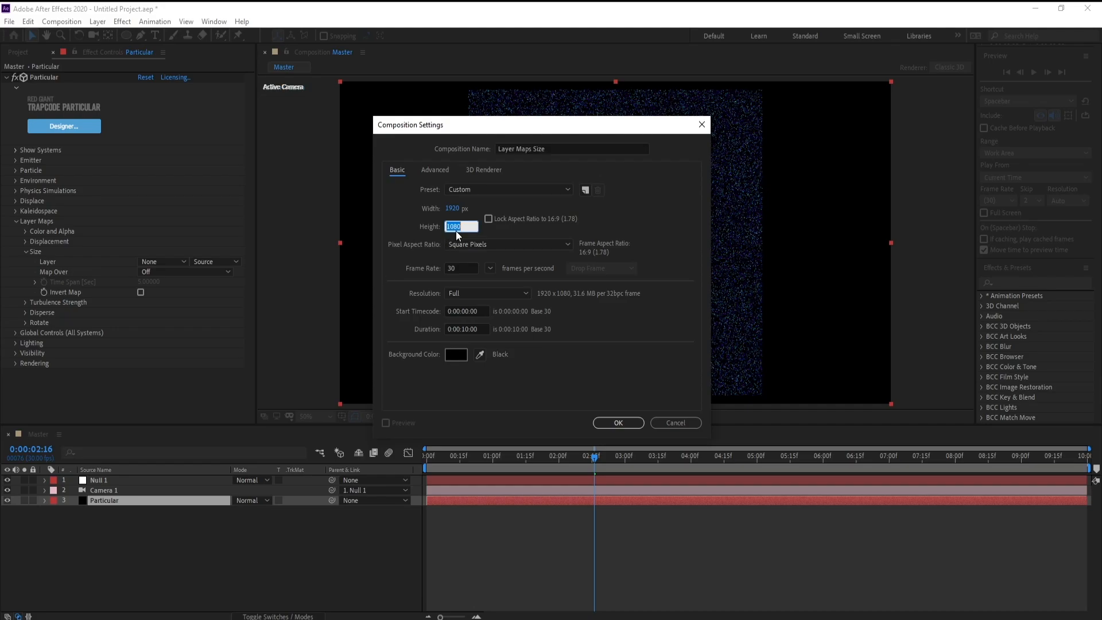
type("1920")
left_click(618, 422)
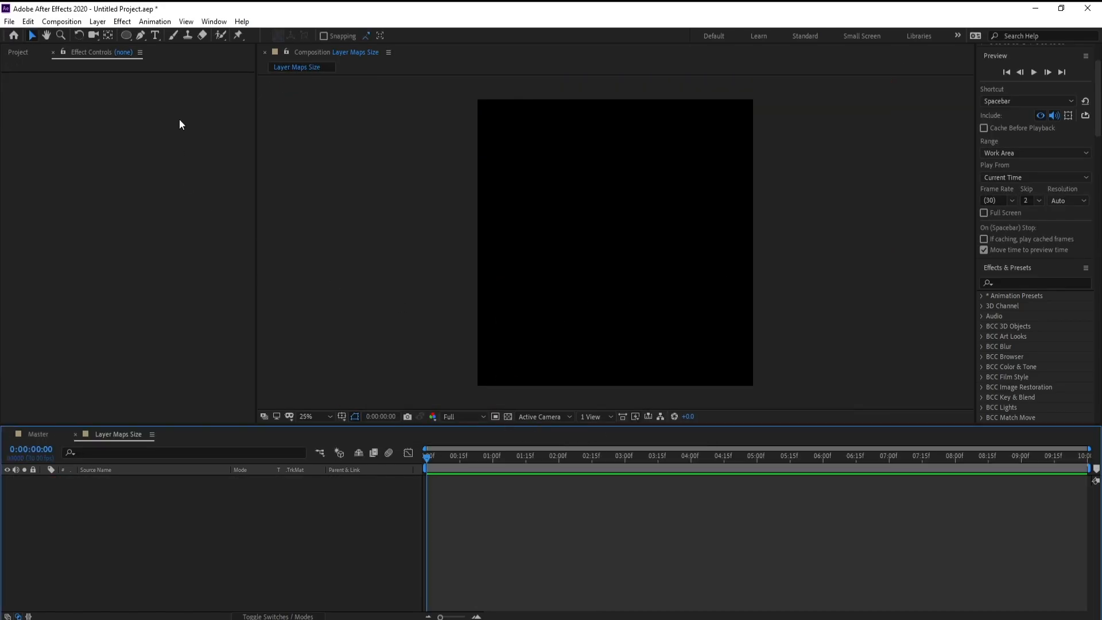
- Add a white (FFFFFF) solid to the Layer Maps Size composition and turn on the Title/Action Safe overlay
left_click(97, 21)
mouse_move(115, 35)
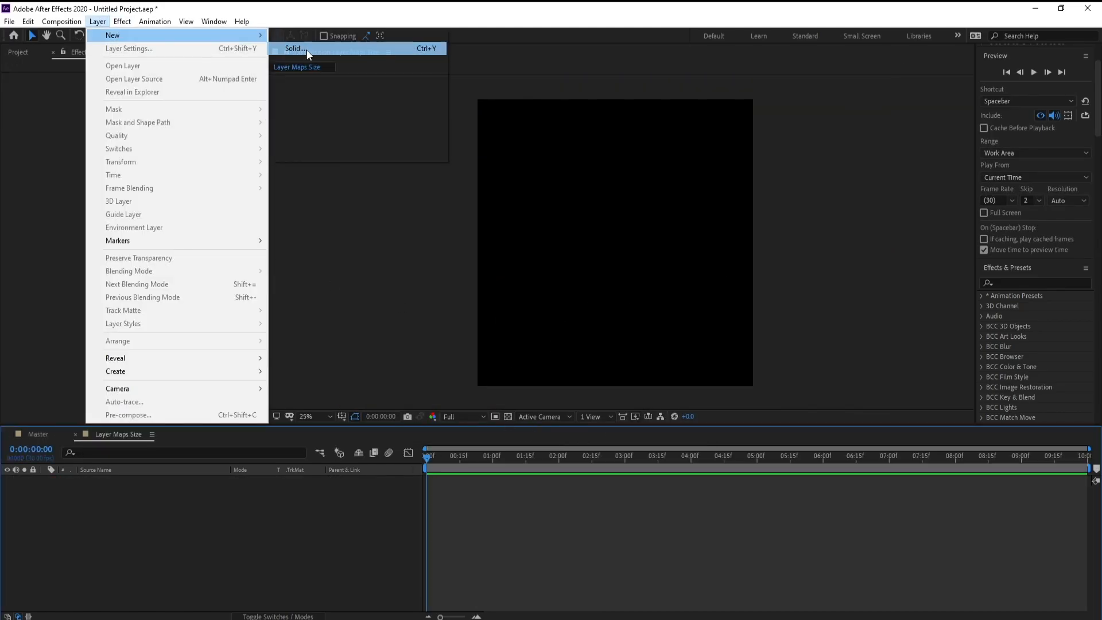
left_click(307, 49)
left_click(247, 369)
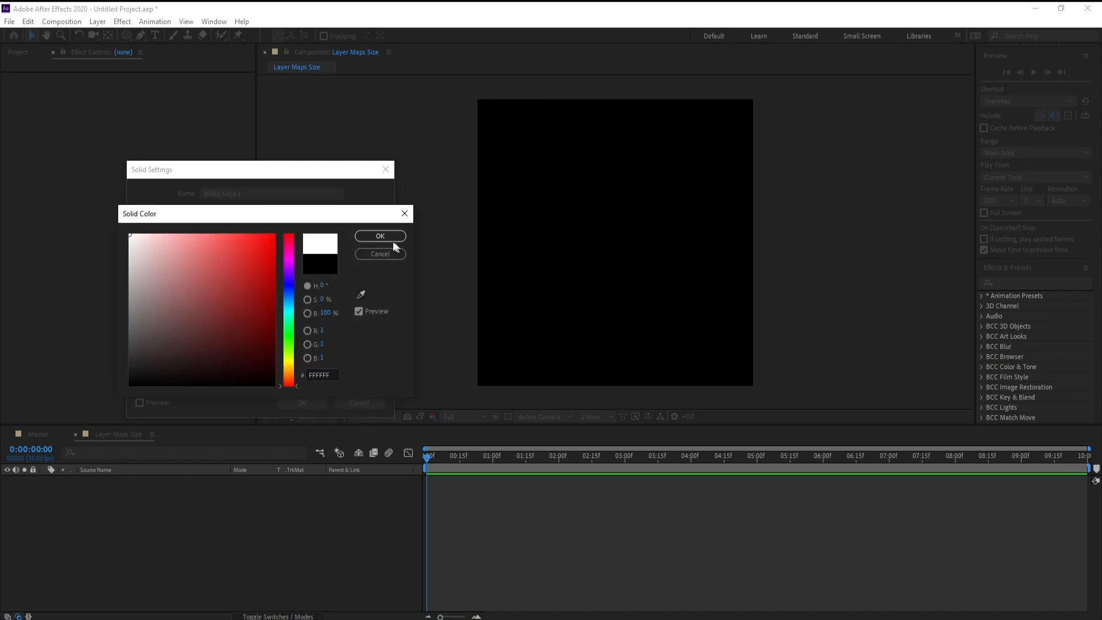
left_click(390, 237)
left_click(303, 401)
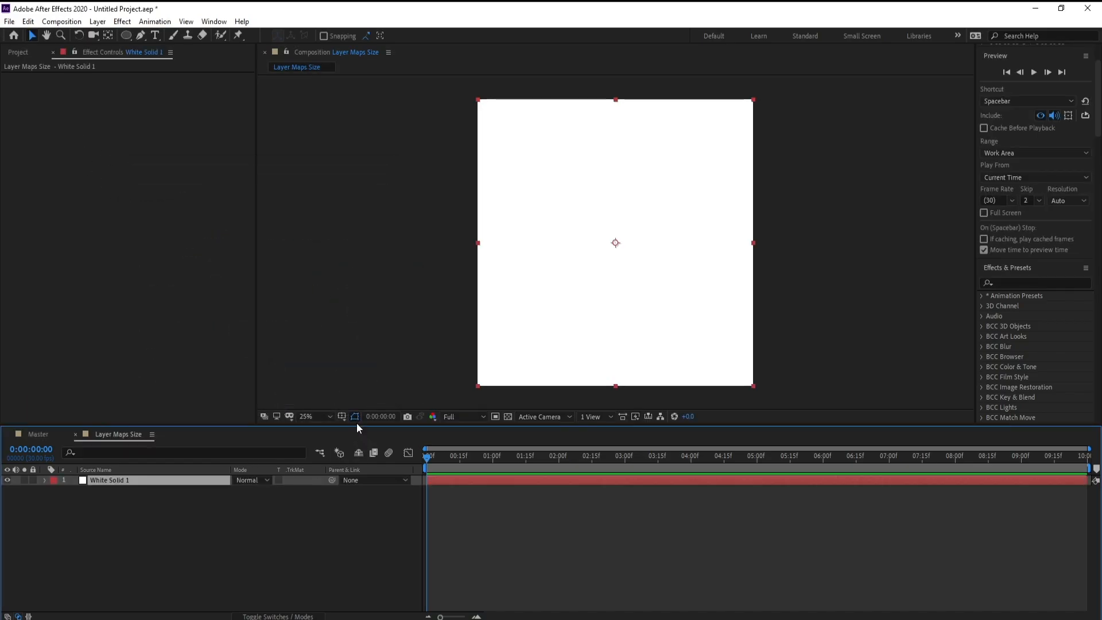
left_click(341, 417)
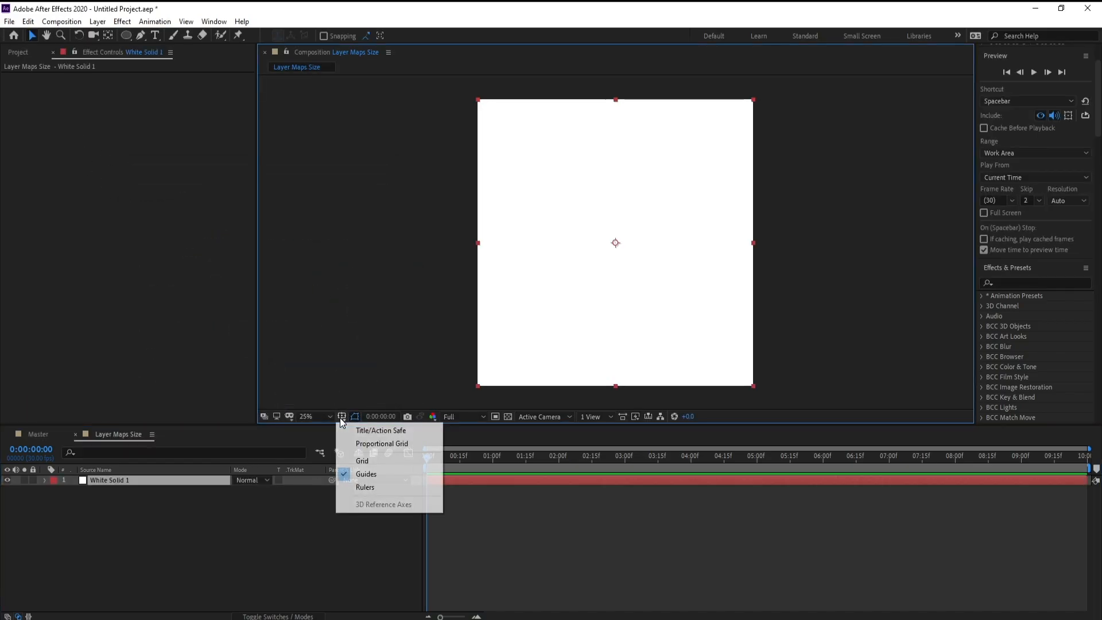
left_click(378, 435)
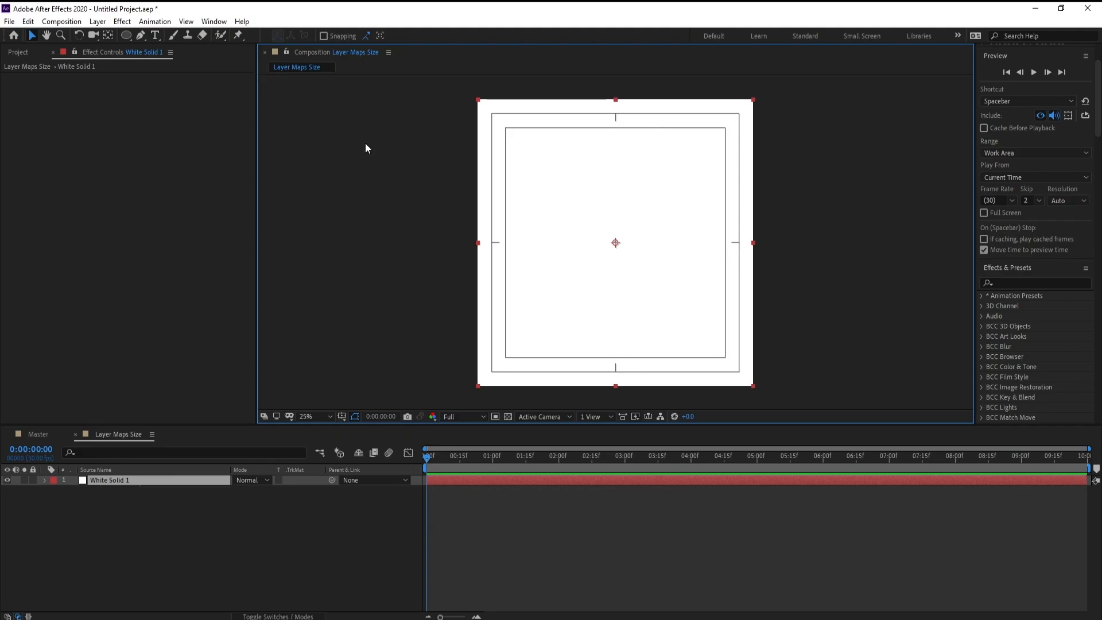
- Draw a closed, curved petal-shaped mask on the white solid from the upper center down to near the middle with the Pen tool
left_click(143, 36)
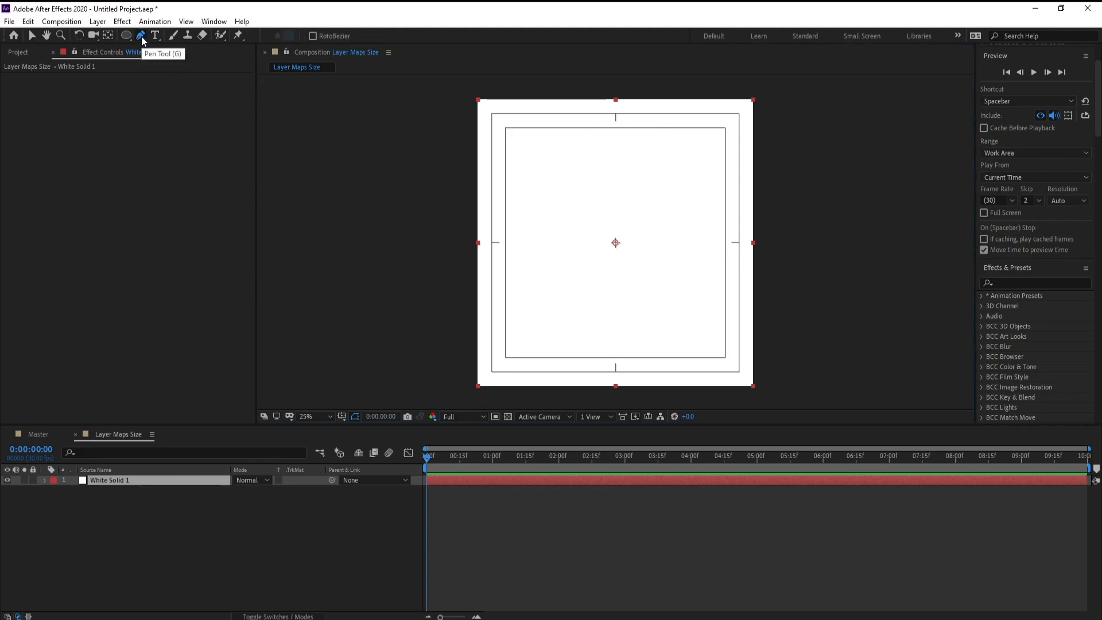
left_click_drag(609, 117, 620, 117)
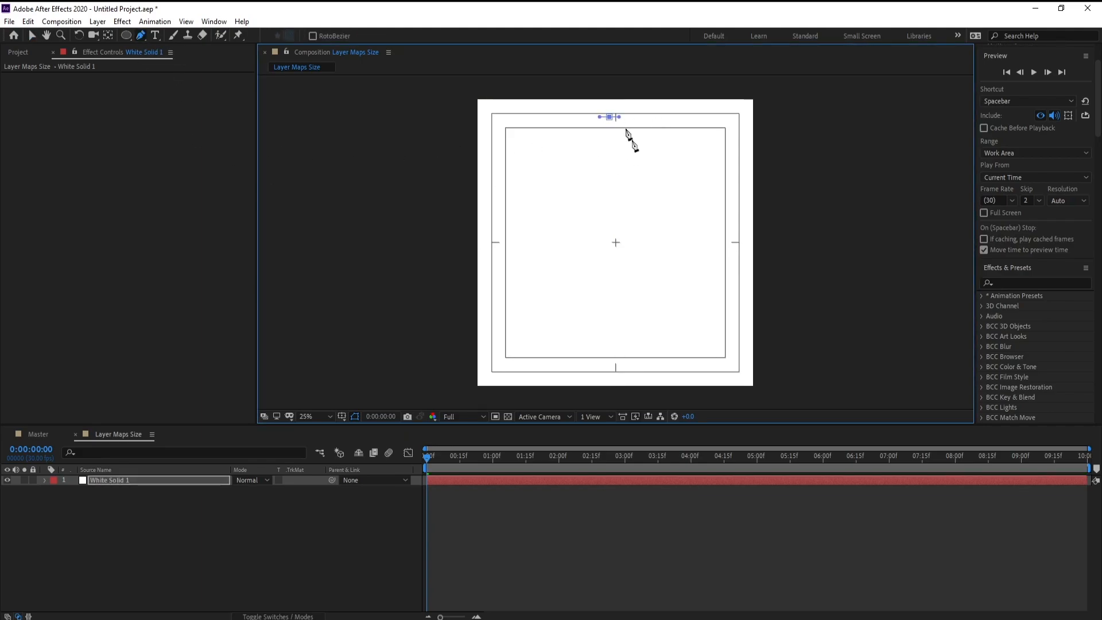
left_click_drag(646, 164, 647, 178)
left_click_drag(625, 232, 618, 239)
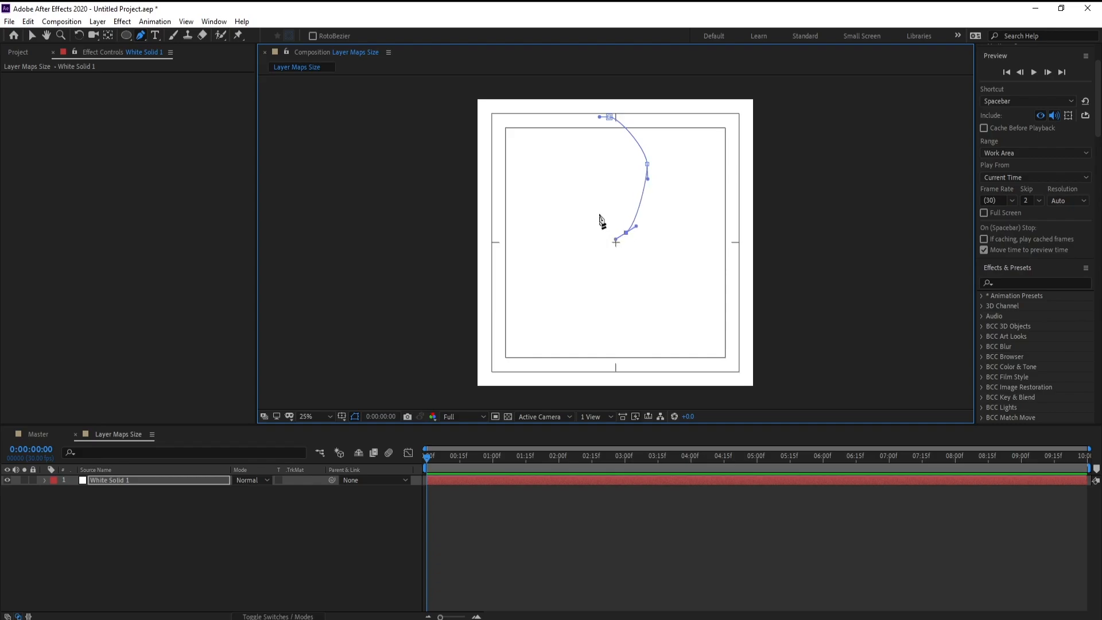
left_click_drag(604, 196, 607, 181)
left_click(610, 117)
left_click_drag(613, 118, 620, 115)
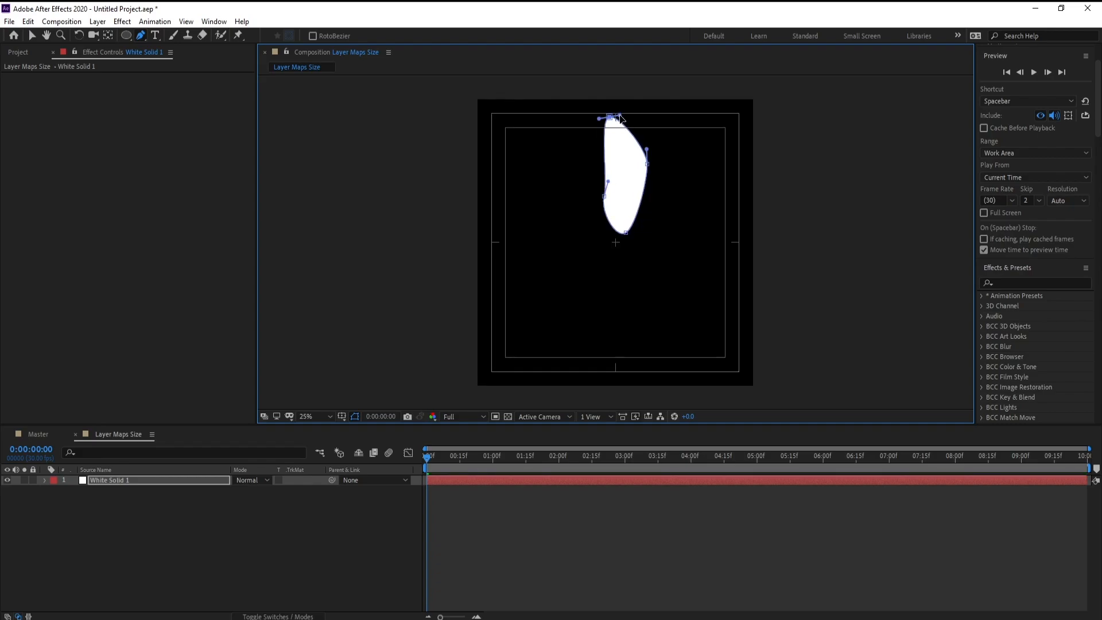
- Reshape the upper petal mask by widening its sides and moving its lower tip onto the composition center
left_click_drag(603, 196, 650, 174)
left_click_drag(627, 233, 616, 243)
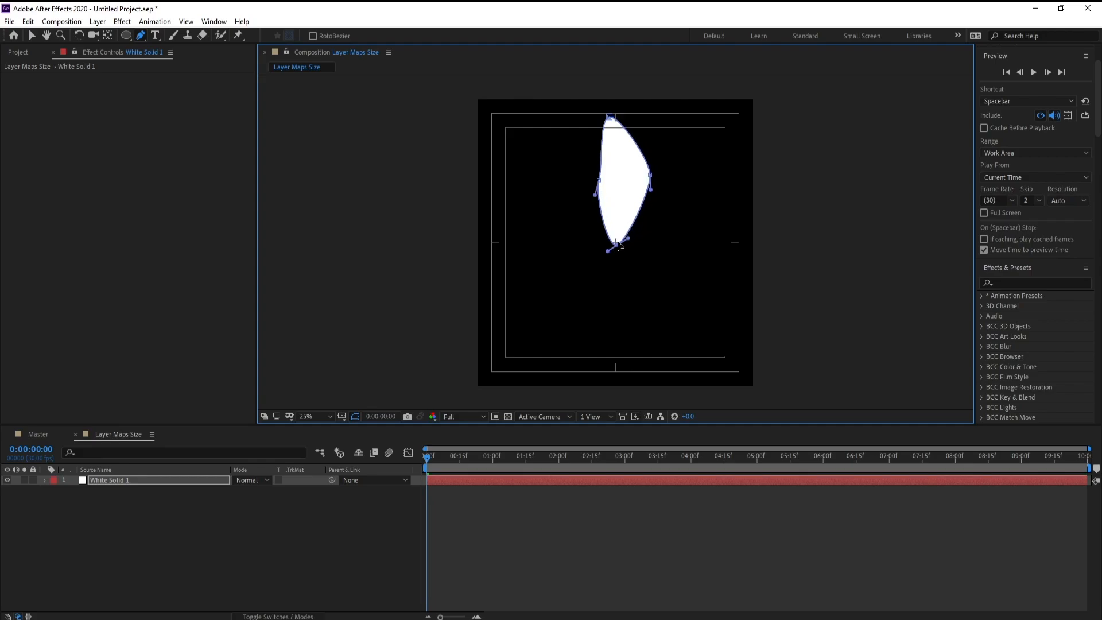
left_click_drag(596, 179, 645, 180)
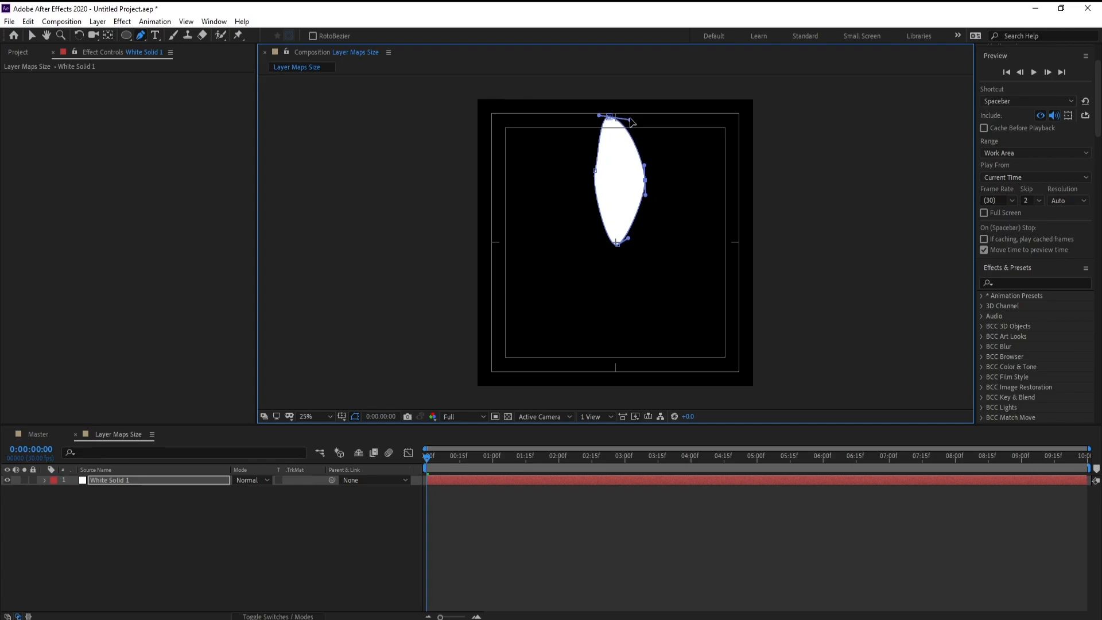
mouse_move(595, 172)
left_mouse_down()
mouse_move(597, 152)
mouse_move(597, 179)
left_mouse_up()
- Draw a second petal-shaped mask on the white solid, running from the center to the right edge of the title-safe area
left_click_drag(720, 247, 720, 257)
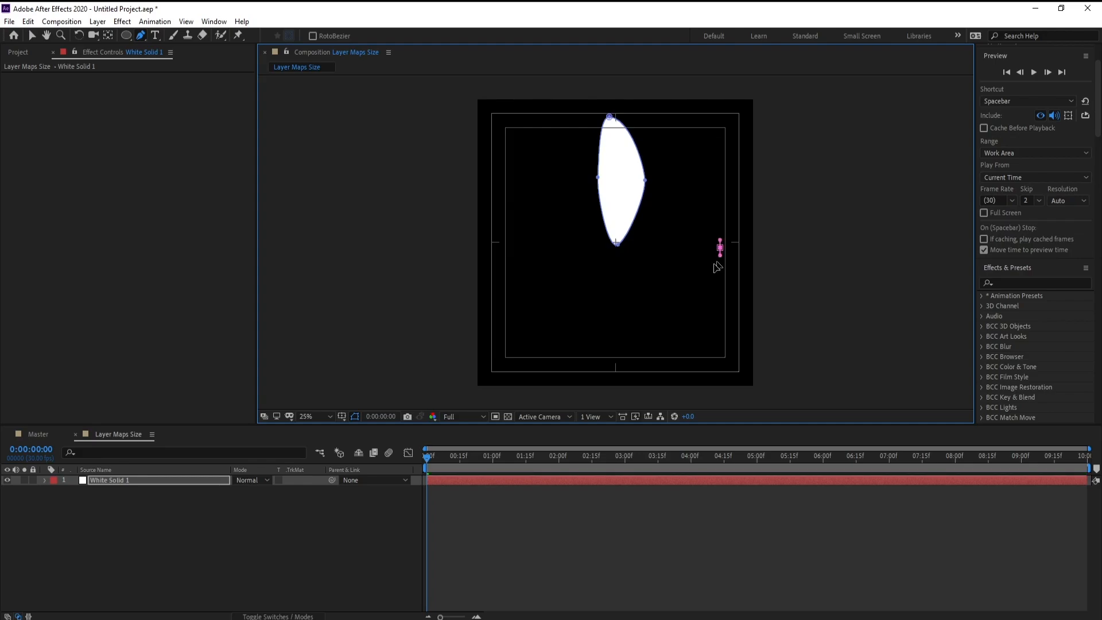
left_click_drag(642, 275, 670, 234)
left_click(616, 269)
left_click_drag(676, 276, 722, 254)
- Draw a third closed, curved petal mask on the white solid, below the center and extending toward the lower right, with the Pen tool
left_click(680, 323)
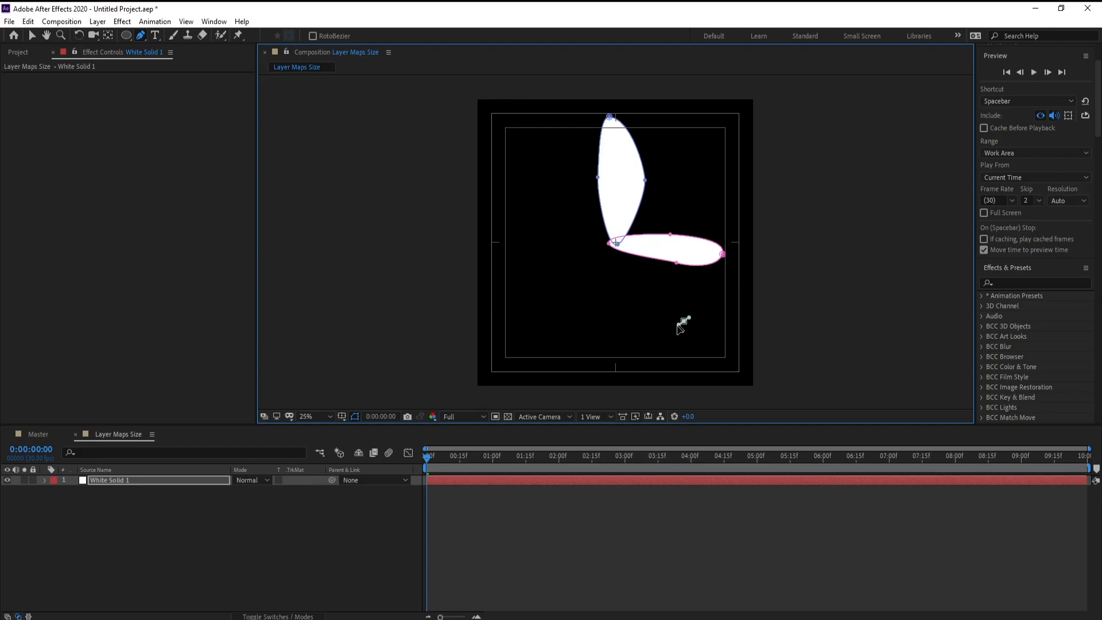
left_click(627, 317)
left_click(614, 265)
left_click(627, 260)
left_click_drag(646, 270, 651, 279)
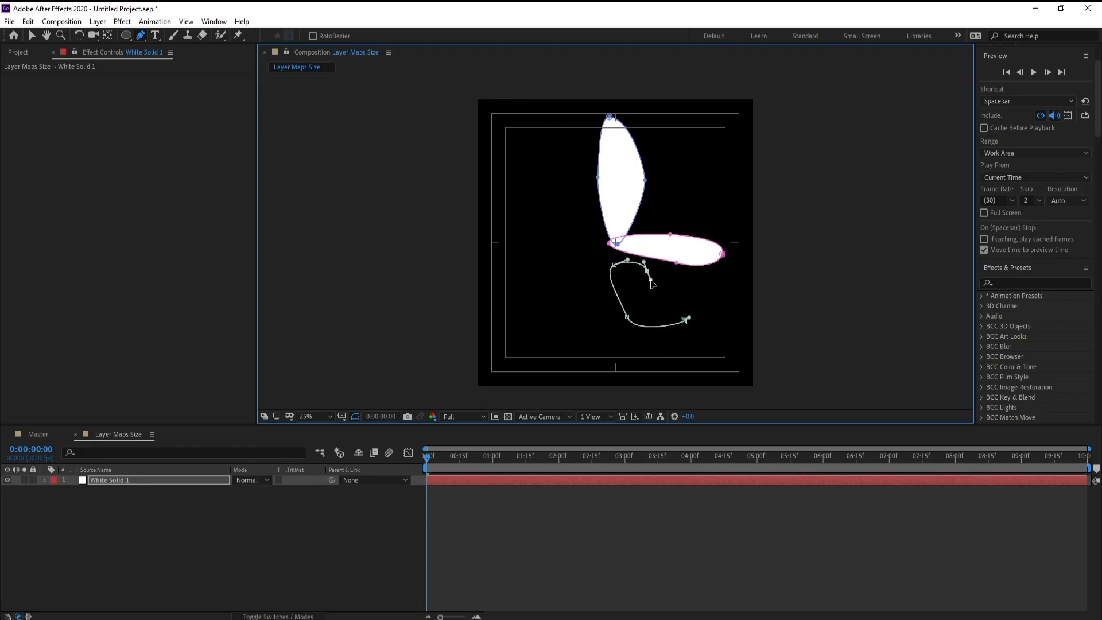
left_click(682, 317)
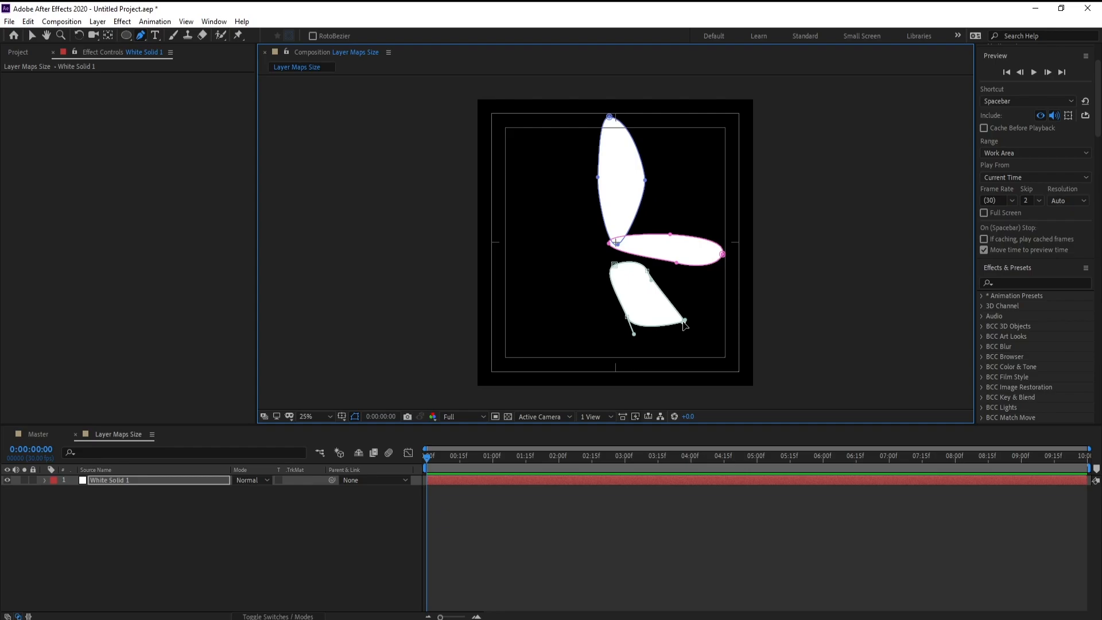
- Reshape the lower-right petal mask by moving its inner tip onto the composition center, adjusting both sides and rounding its outer tip
left_click_drag(683, 321, 685, 329)
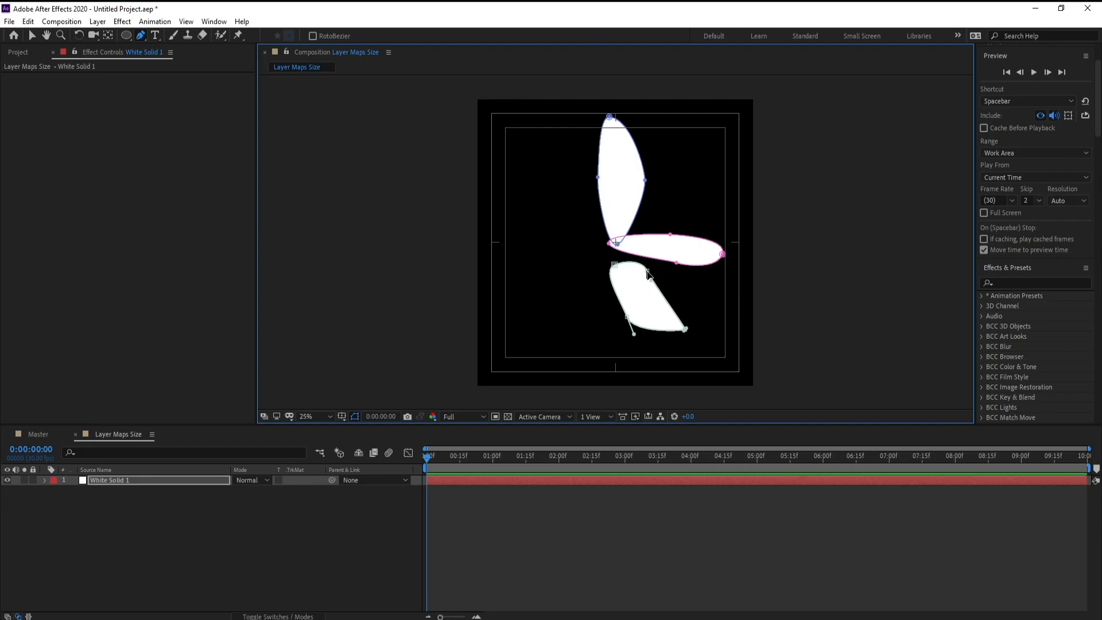
left_click_drag(647, 271, 663, 283)
left_click_drag(627, 317, 623, 312)
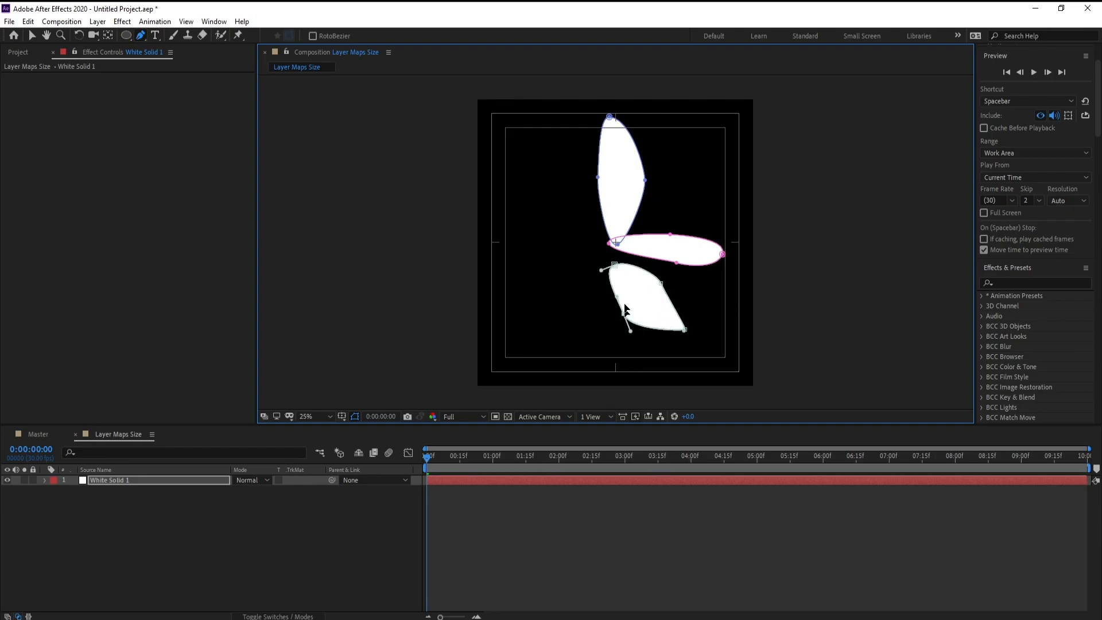
left_click_drag(614, 265, 614, 243)
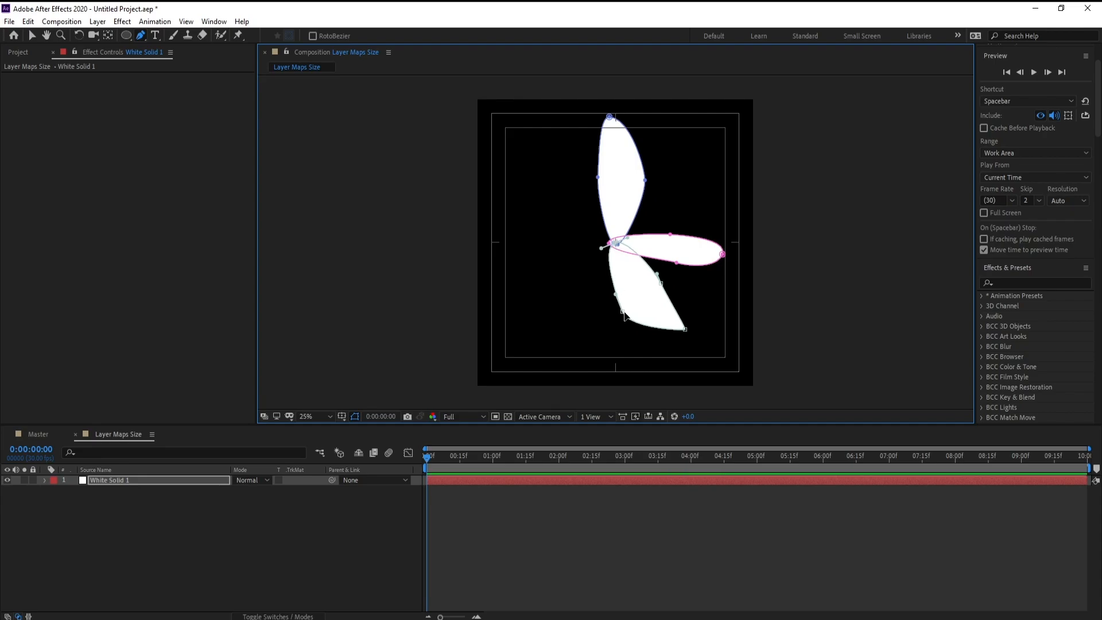
left_click_drag(623, 311, 624, 303)
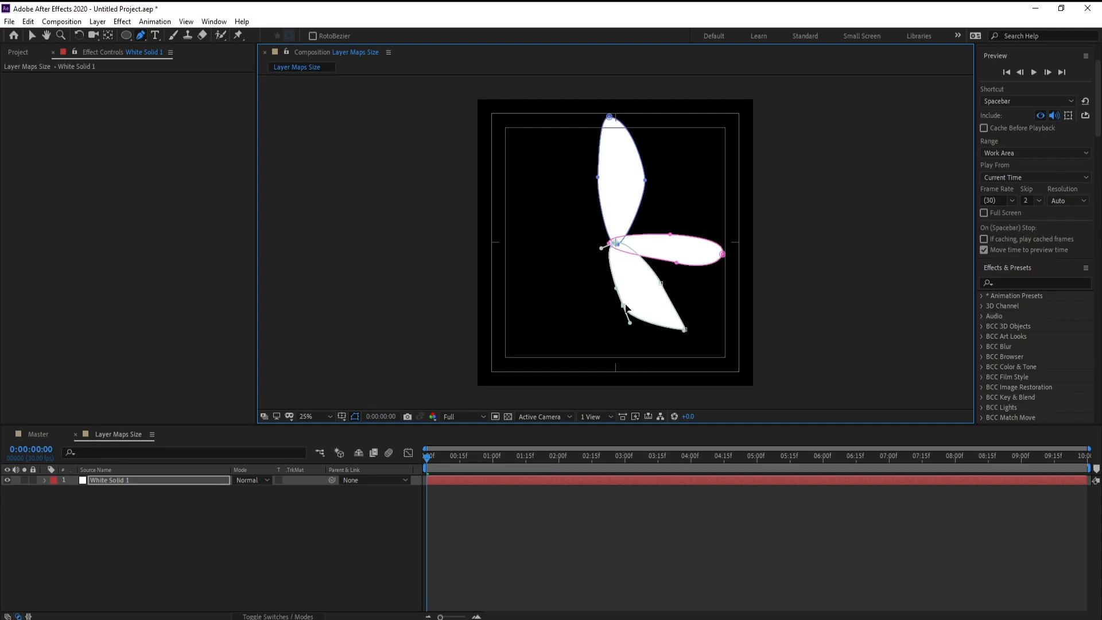
left_click(683, 330)
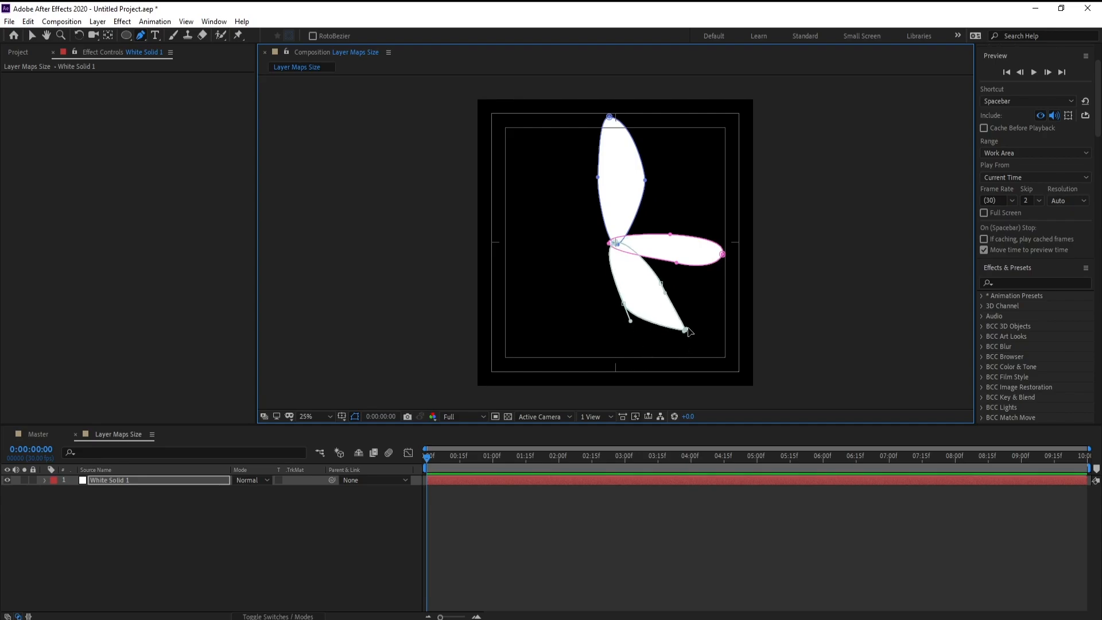
key("period")
left_click_drag(717, 404, 702, 324)
key("comma")
left_click_drag(664, 213, 662, 251)
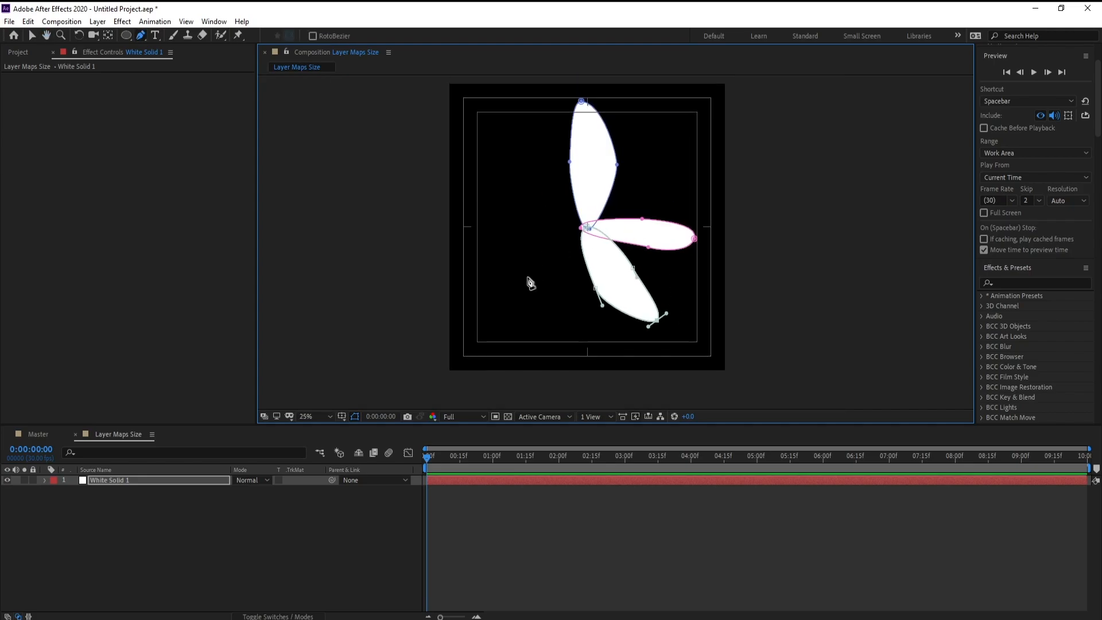
- Draw a fourth closed petal mask on the white solid, running from the center toward the lower left, with a rounded outer tip
left_click_drag(554, 276, 526, 256)
left_click(577, 235)
left_click(537, 251)
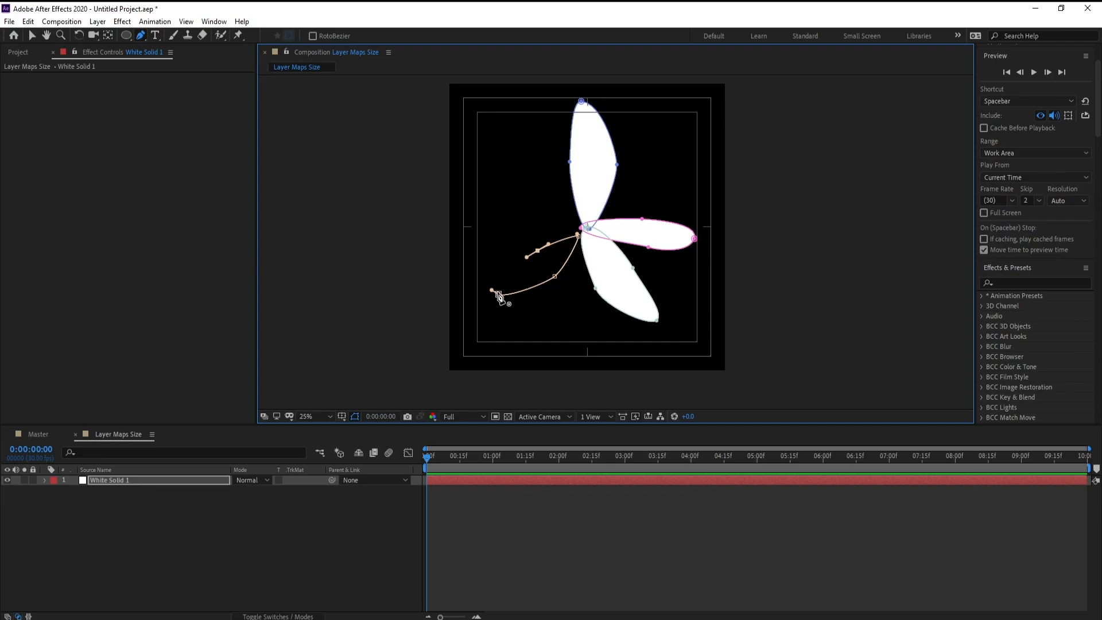
left_click_drag(498, 294, 507, 311)
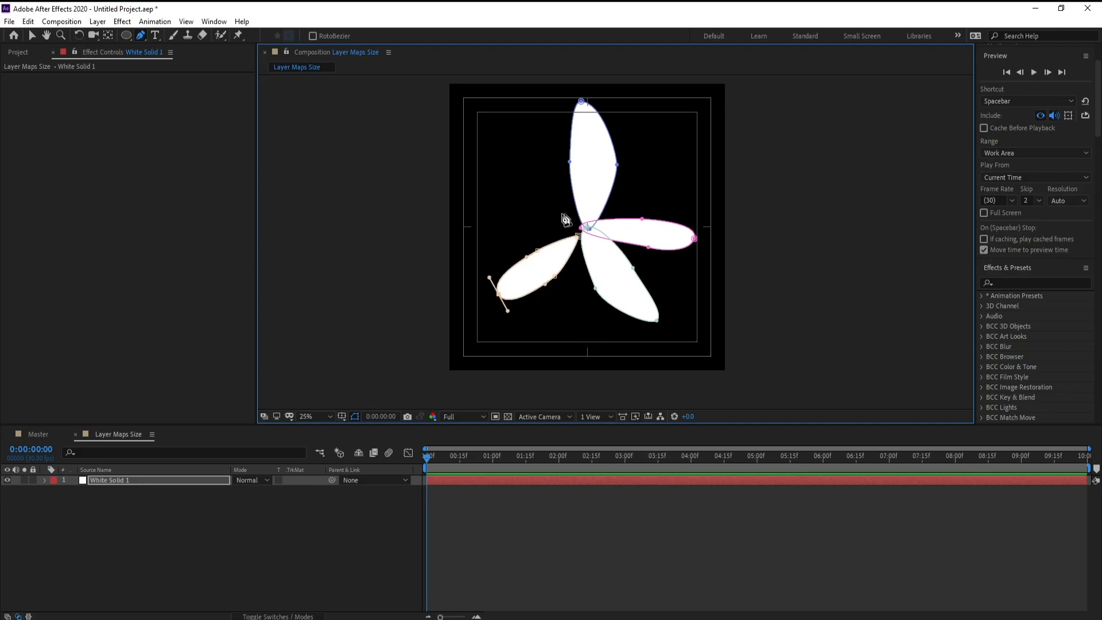
- Draw a fifth closed, curved petal mask on the white solid in the upper-left area
left_click_drag(500, 148, 496, 158)
left_click_drag(504, 202, 566, 217)
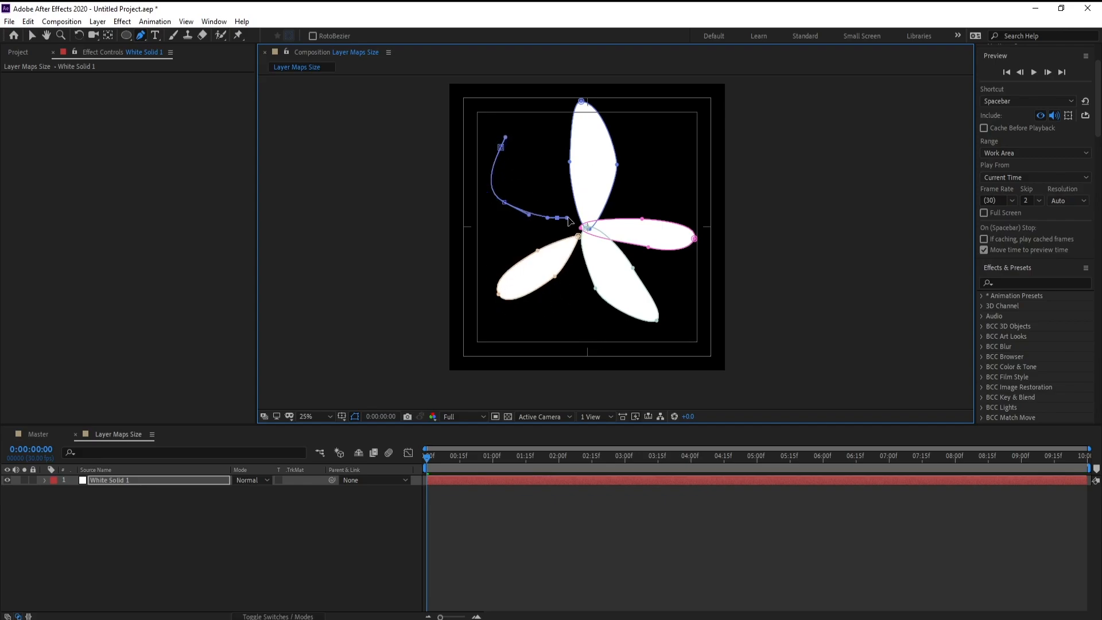
left_click_drag(544, 177, 492, 158)
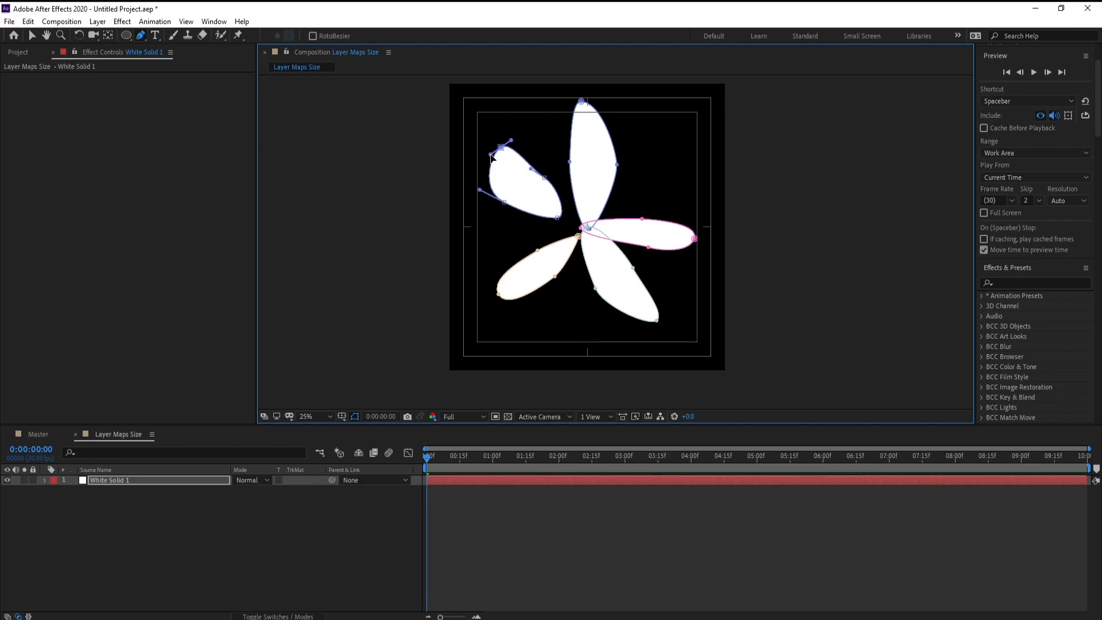
- Extend the upper-left petal mask to the center, refine its sides and outer tip, and narrow the upper petal mask
left_click_drag(504, 202, 584, 236)
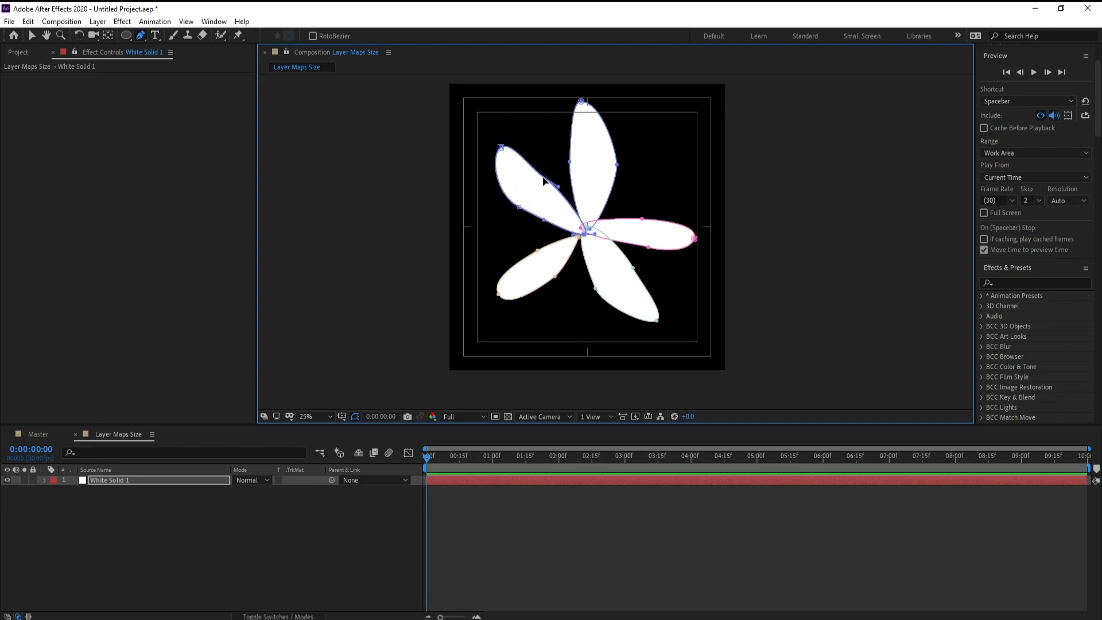
left_click_drag(544, 177, 520, 212)
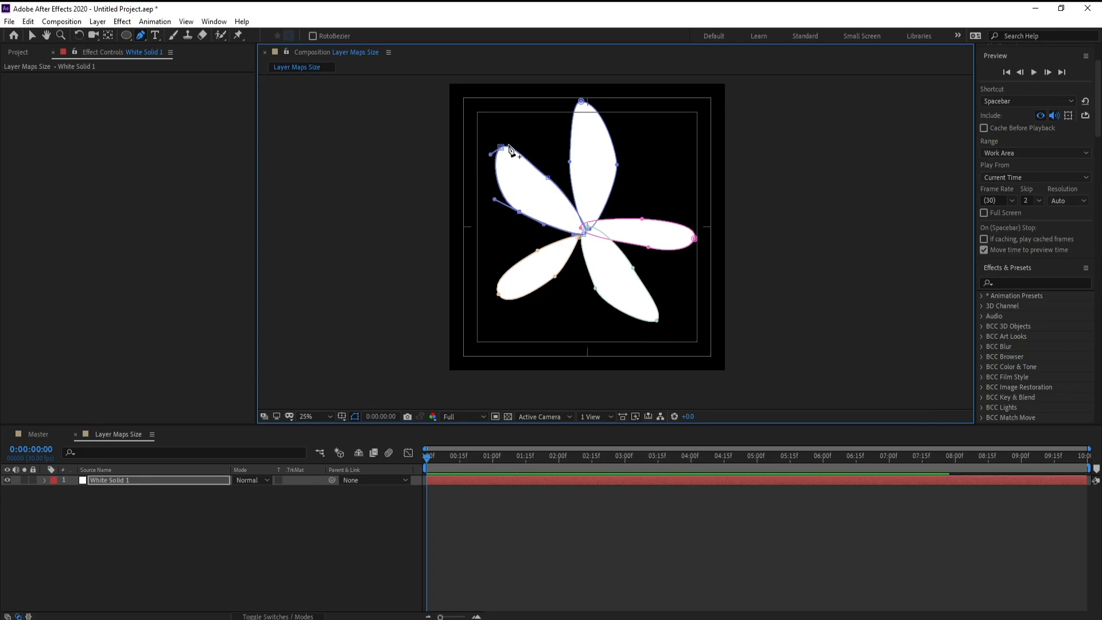
left_click_drag(501, 147, 505, 165)
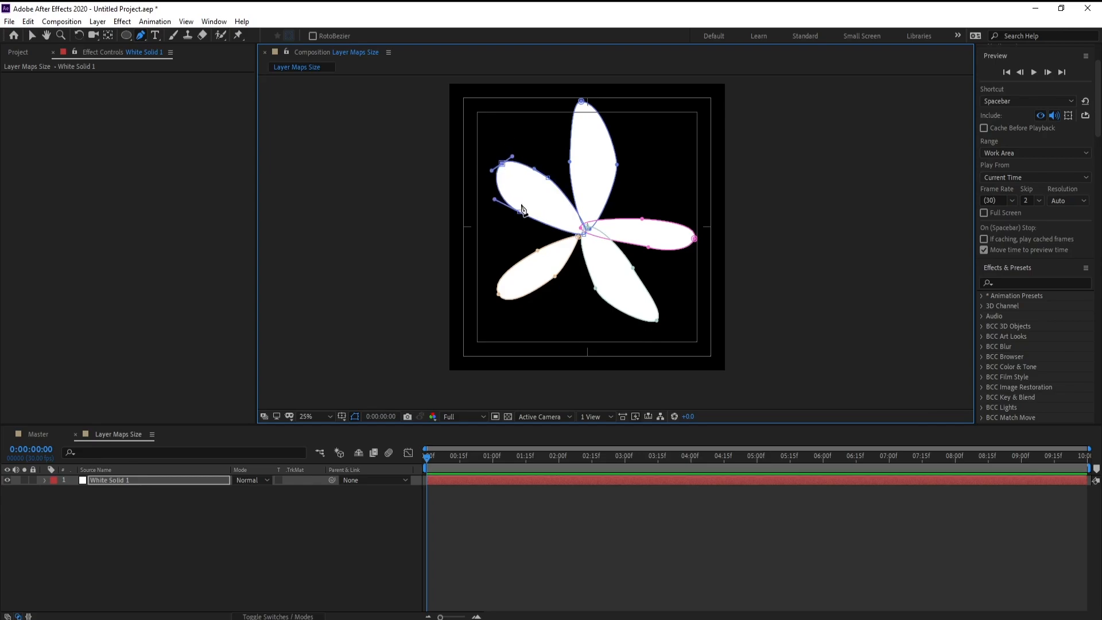
left_click_drag(520, 212, 553, 186)
left_click(501, 162)
left_click_drag(500, 161, 494, 161)
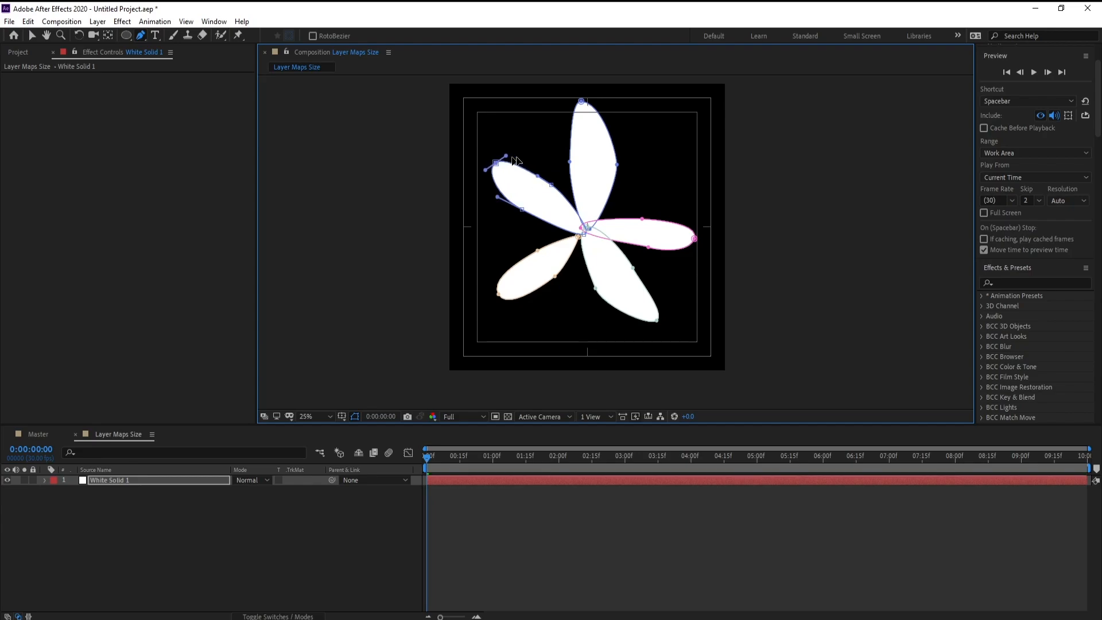
left_click_drag(617, 165, 573, 163)
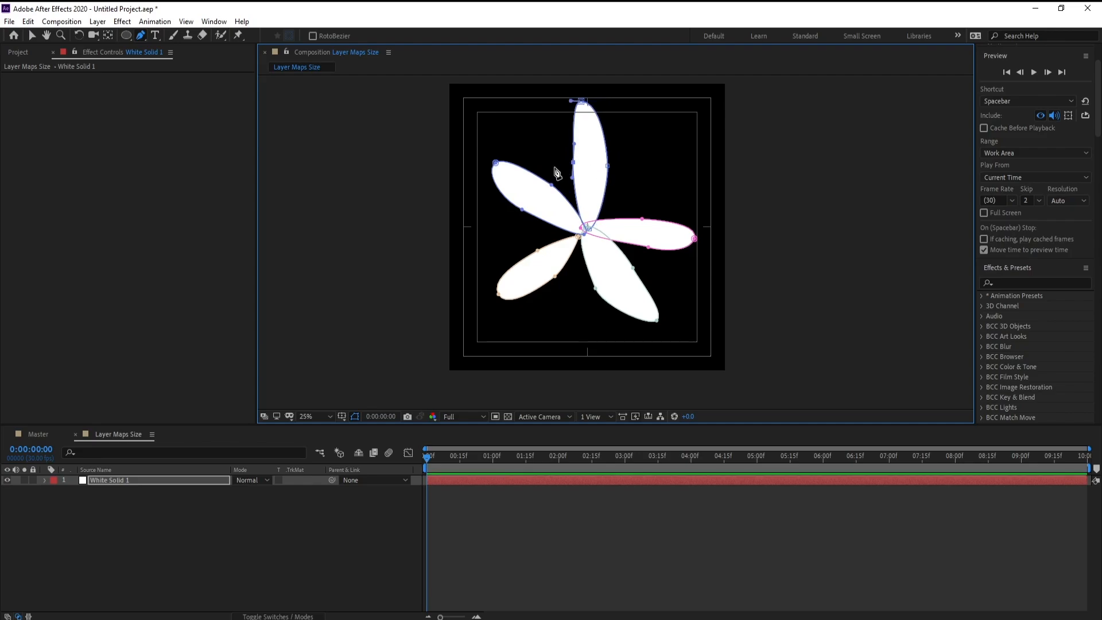
- Add an adjustment layer above the white solid and rename it Twirl
left_click(98, 21)
mouse_move(181, 38)
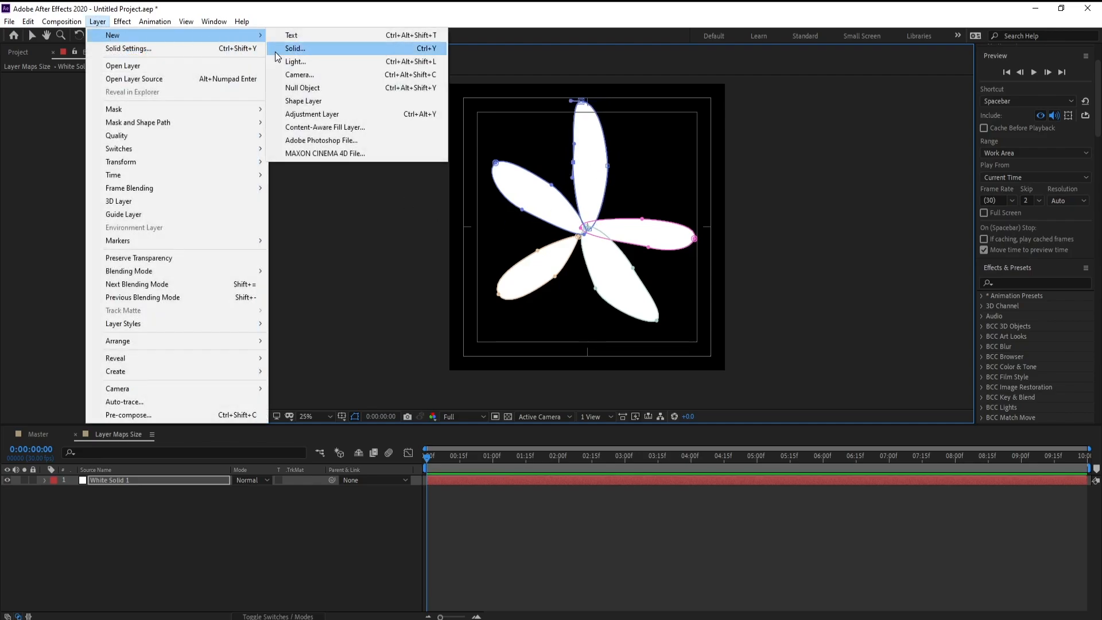
left_click(304, 114)
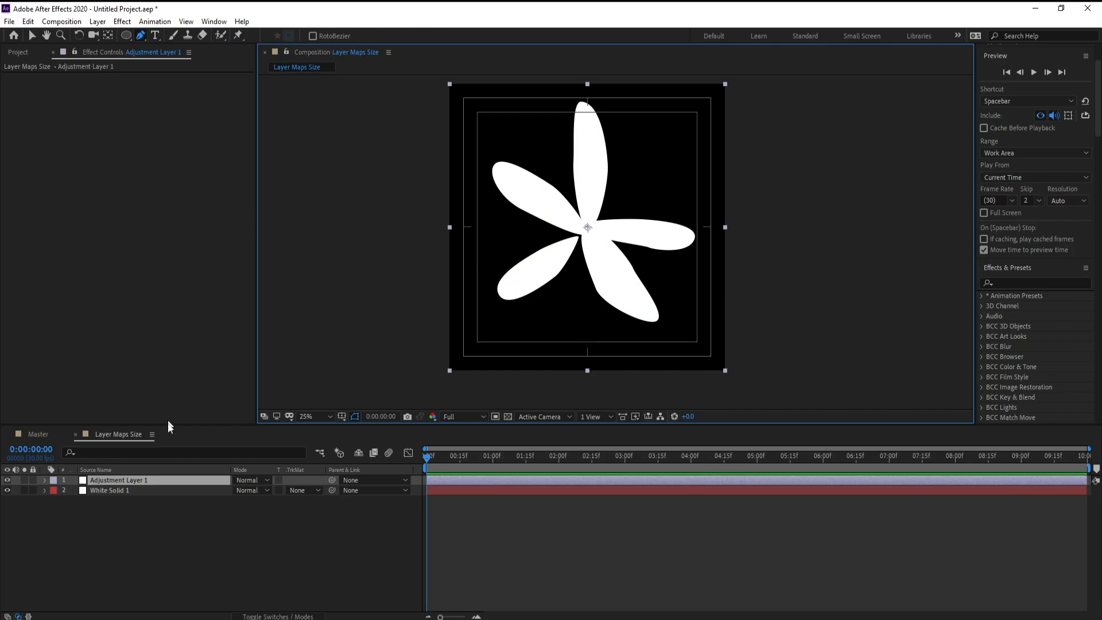
right_click(153, 482)
left_click(169, 468)
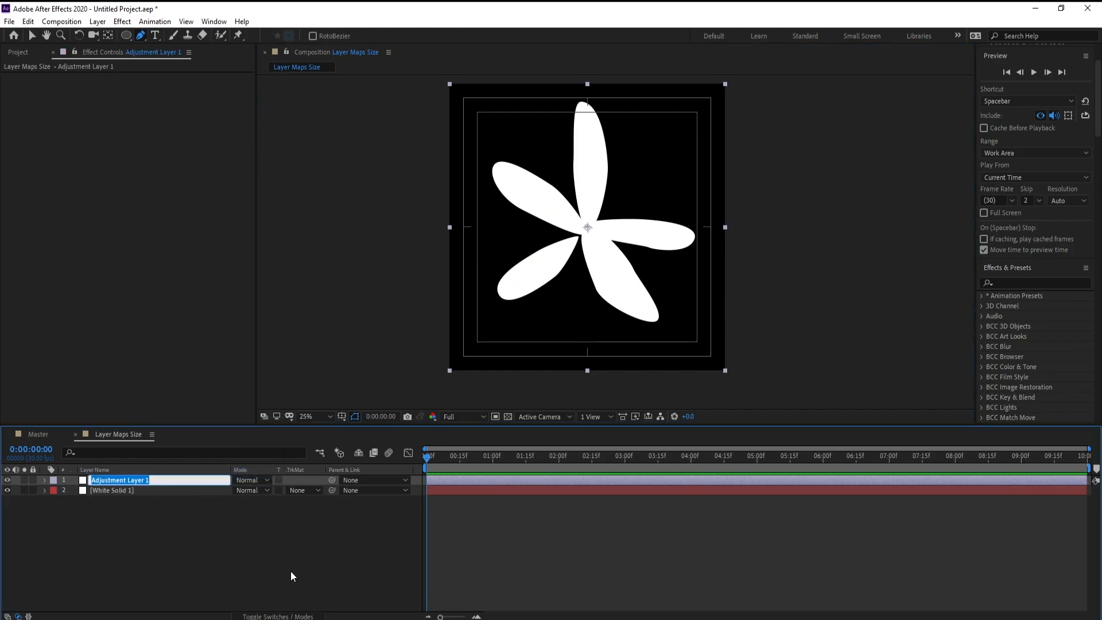
type("Twirl")
key("Return")
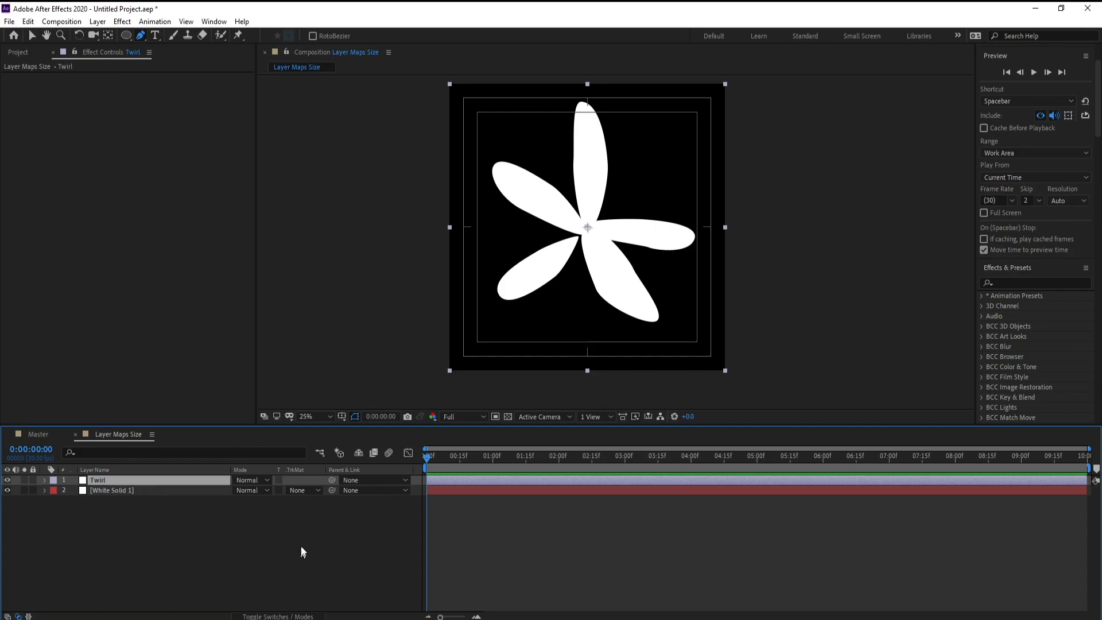
- Find the Distort Twirl effect and apply it to the Twirl adjustment layer
left_click(1011, 282)
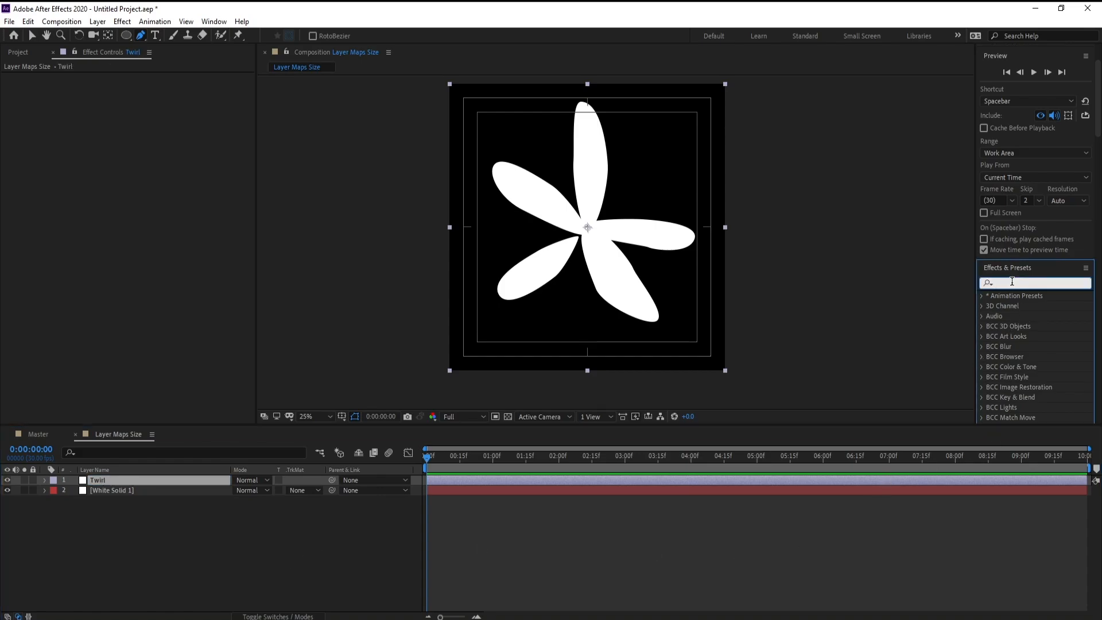
type("t")
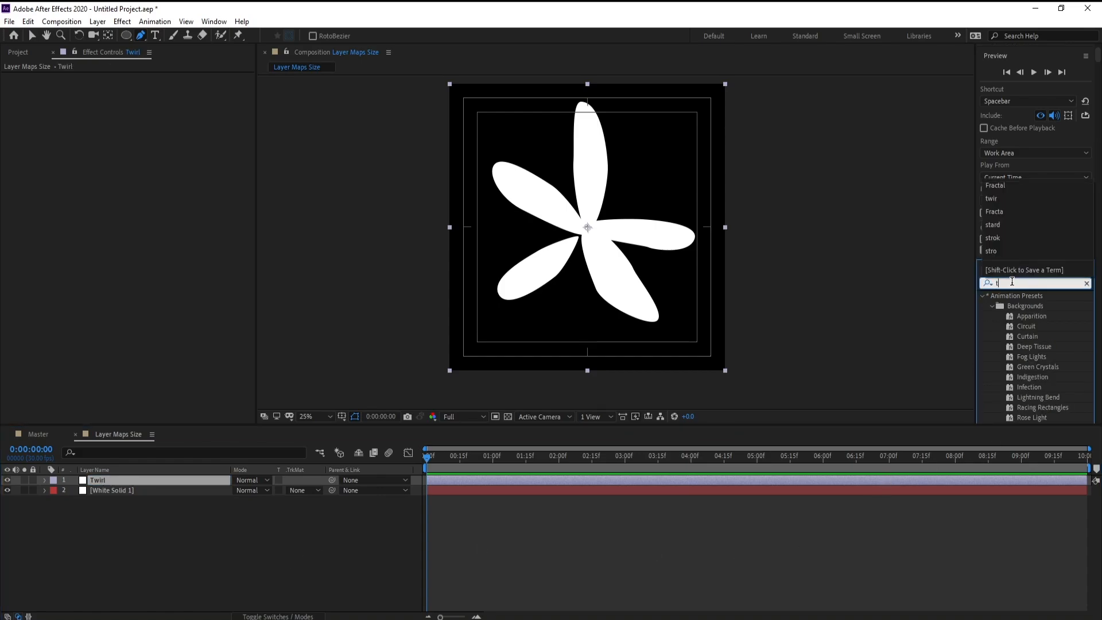
type("w")
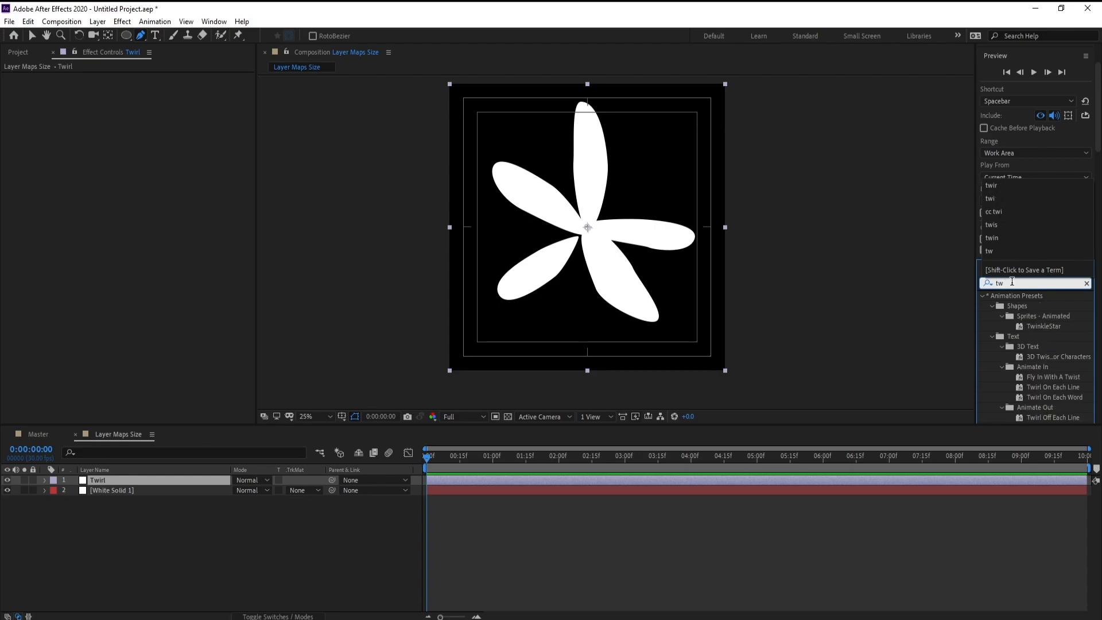
type("irl")
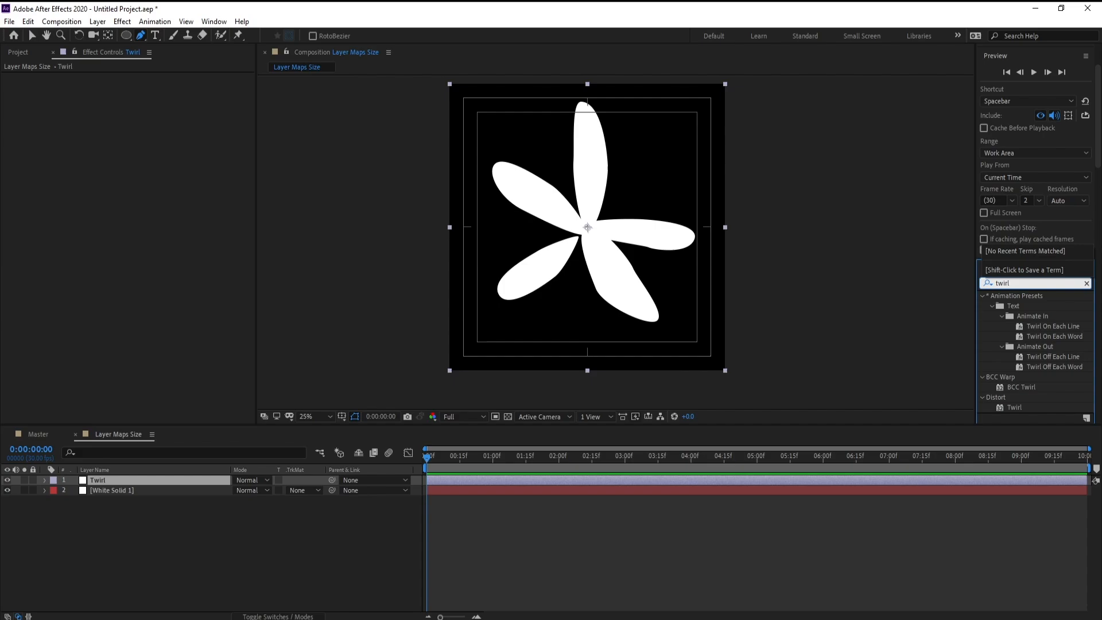
left_click_drag(1014, 408, 177, 485)
- Move the lower-left petal mask's inner tip on the white solid to the composition center and widen its lower side
key("v")
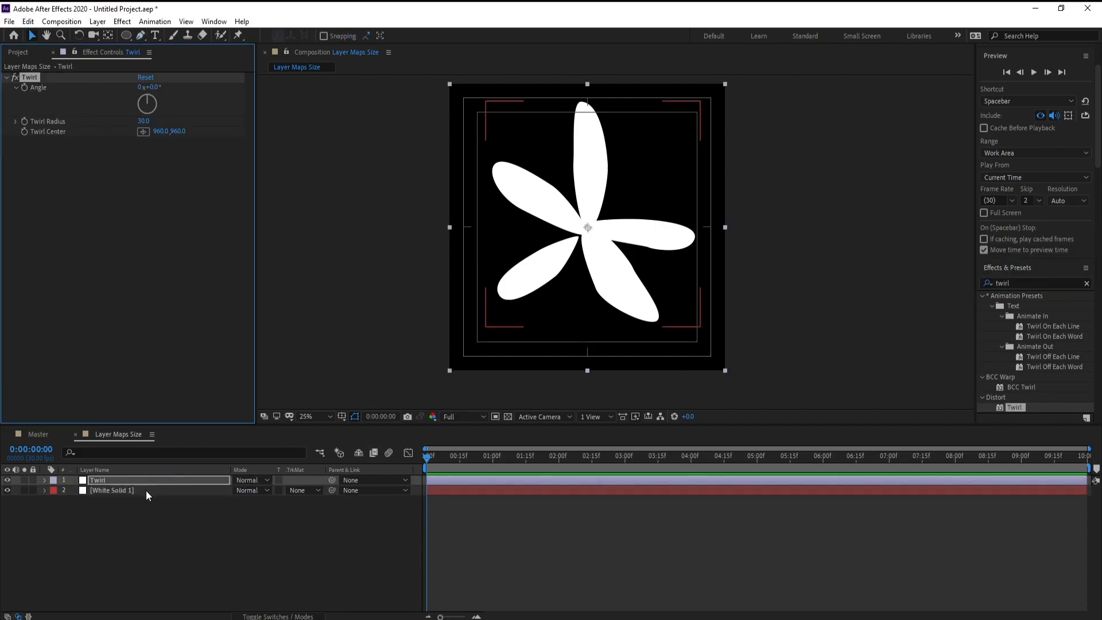
left_click(150, 490)
left_click(577, 240)
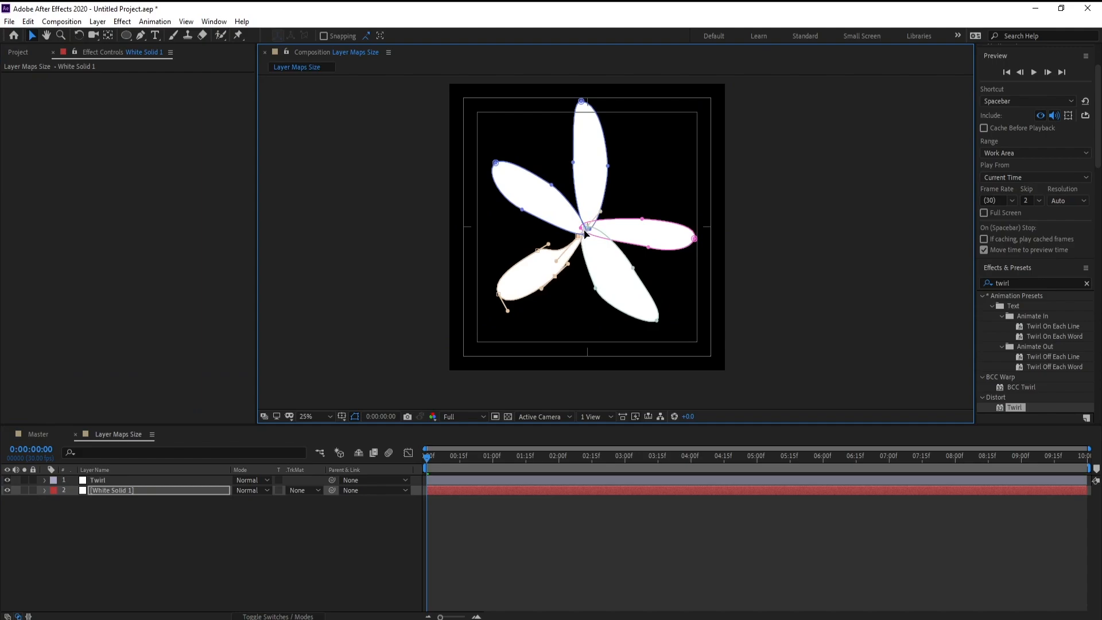
left_click_drag(579, 233, 584, 228)
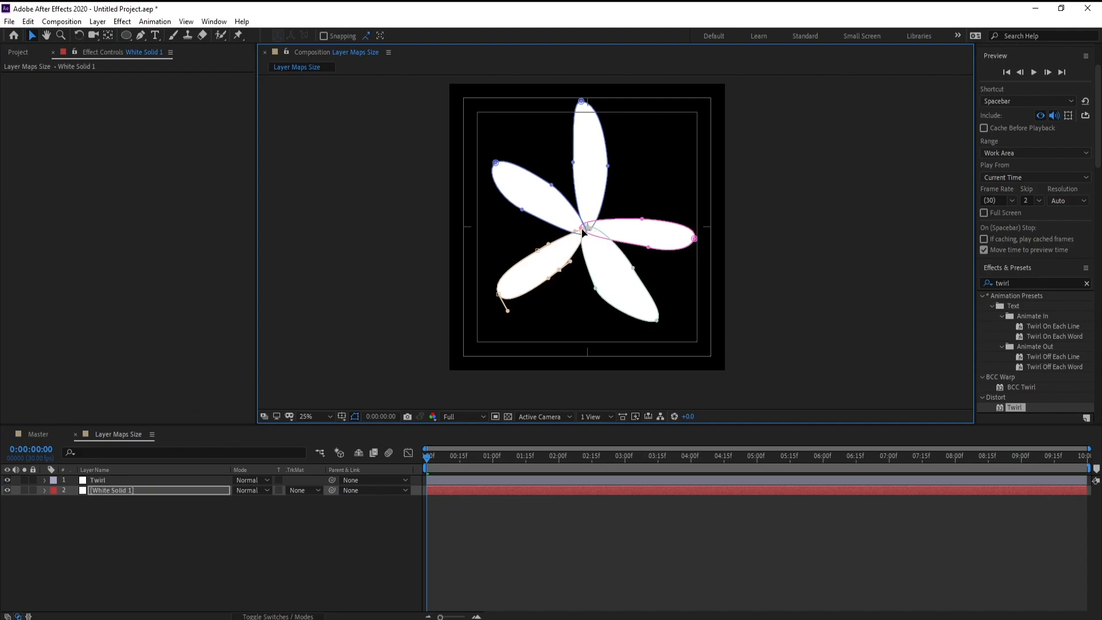
left_click_drag(555, 274, 562, 277)
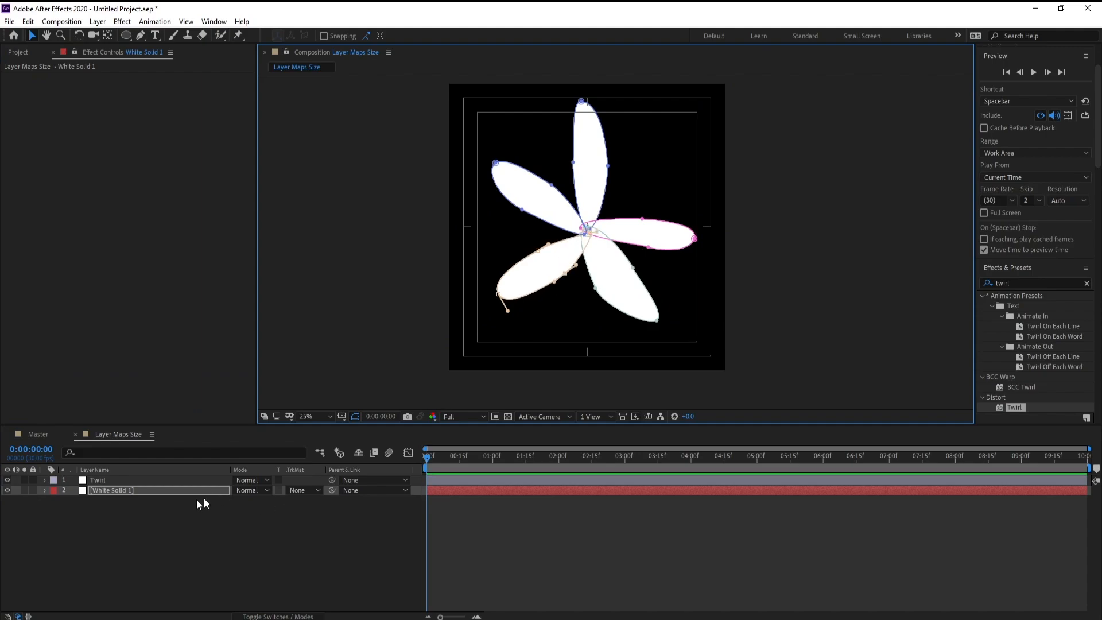
- Set the Twirl effect's Angle on the Twirl adjustment layer to 330°
left_click(105, 480)
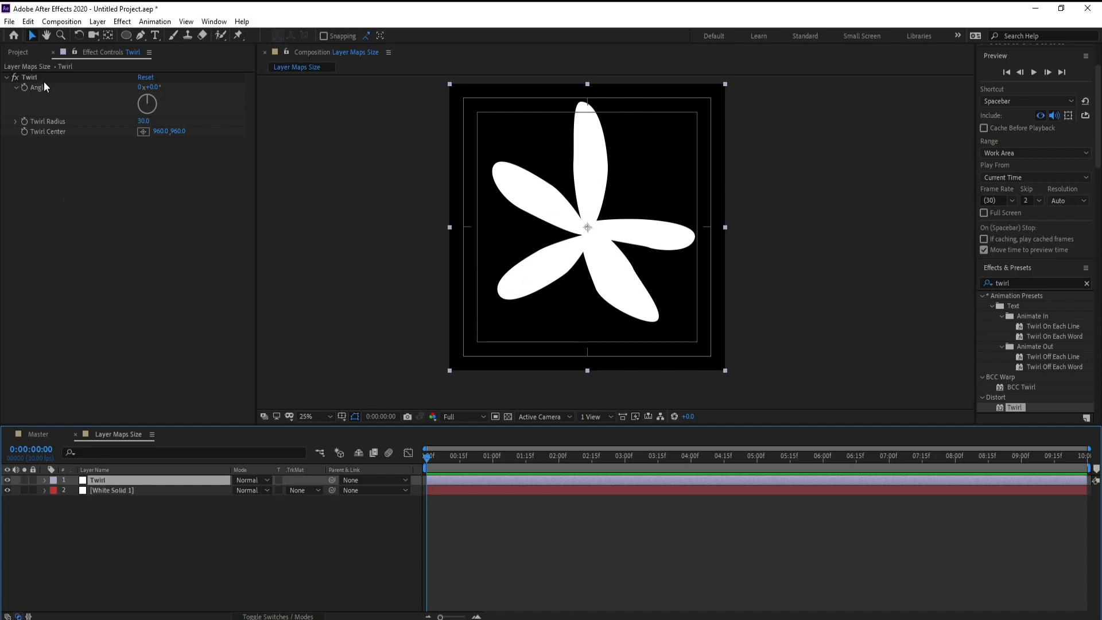
left_click(154, 87)
type("31")
key("Return")
left_click(159, 86)
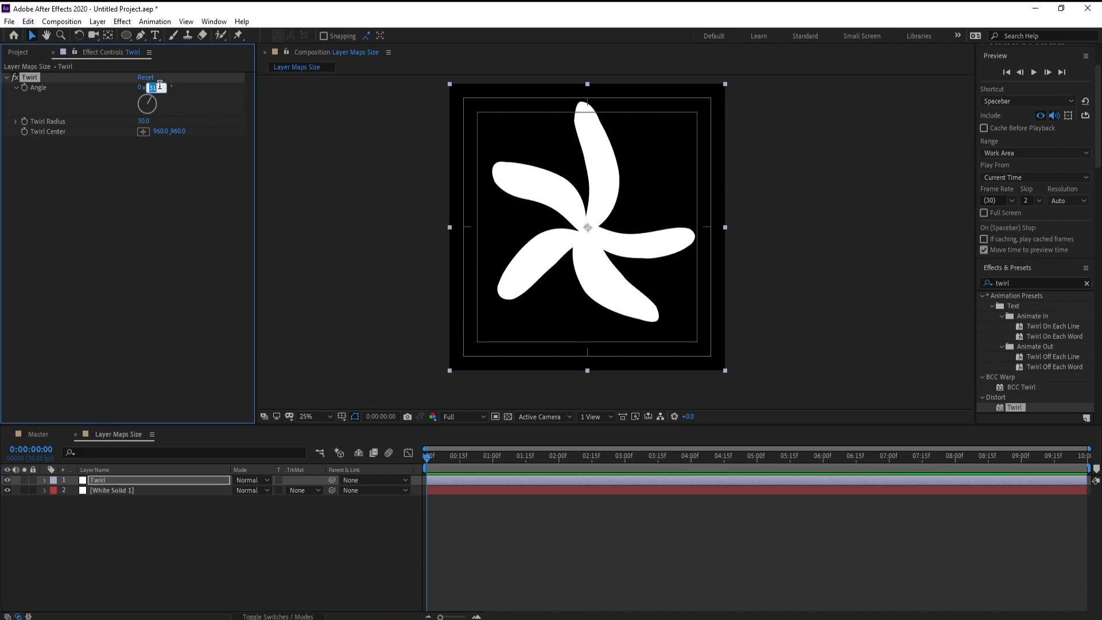
key("Return")
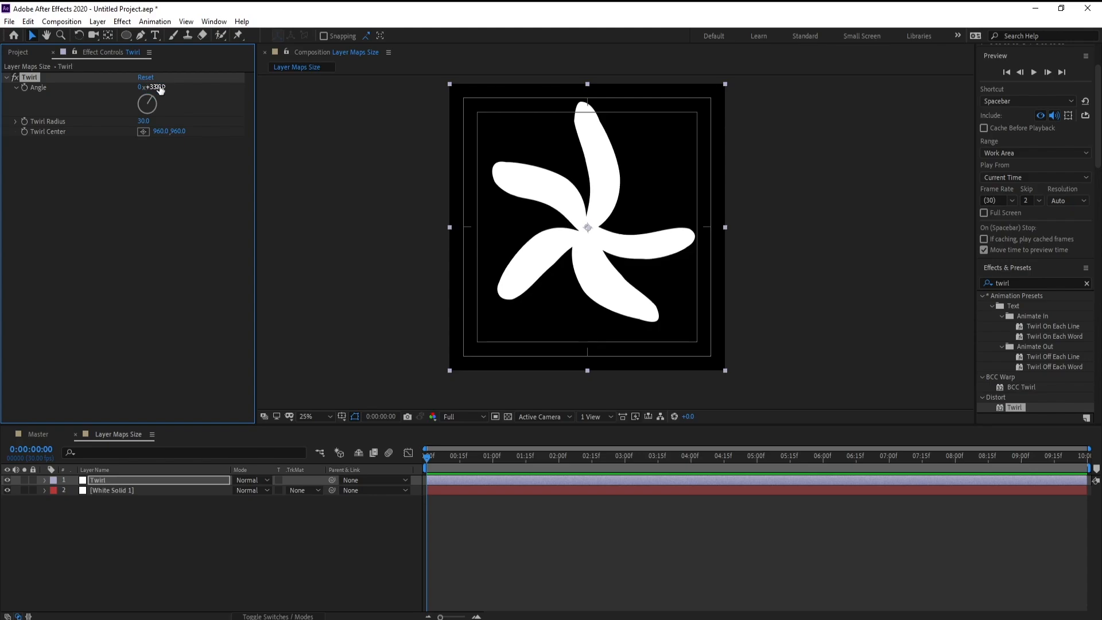
left_click(159, 87)
type("54")
key("Return")
left_click(158, 86)
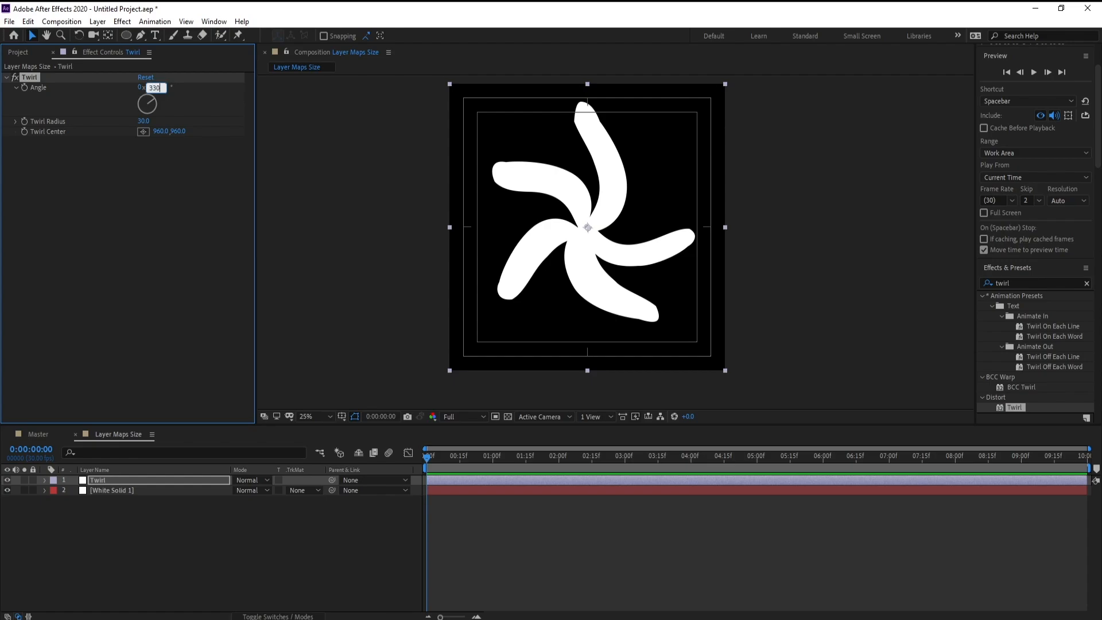
key("Return")
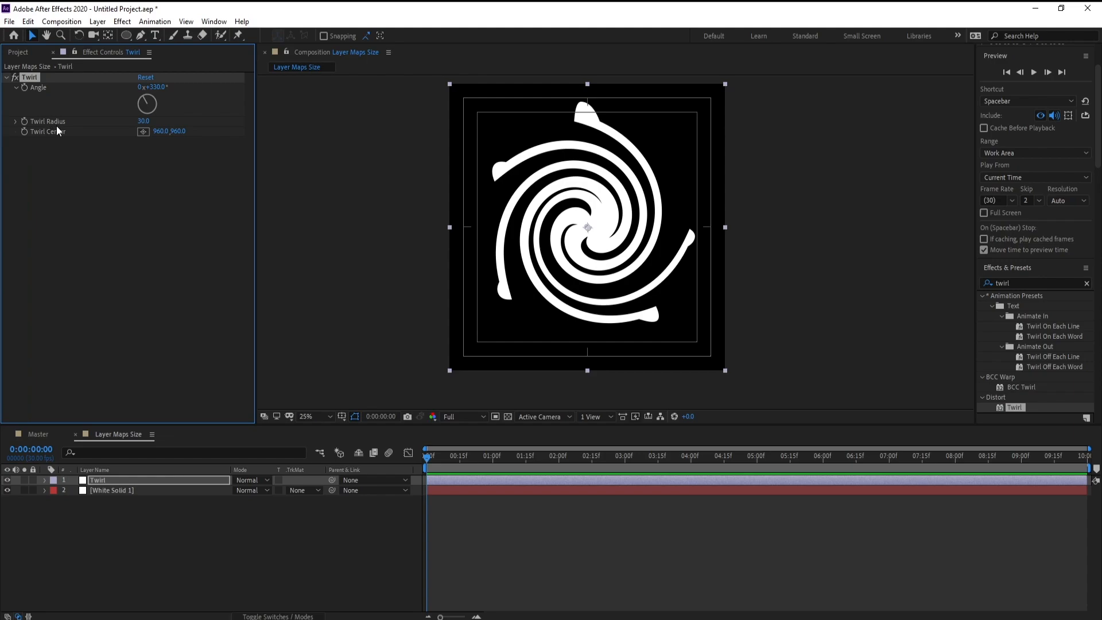
- Increase the Twirl effect's Twirl Radius to taper the spiral arm tips and add a new adjustment layer above Twirl
left_click_drag(143, 121, 158, 122)
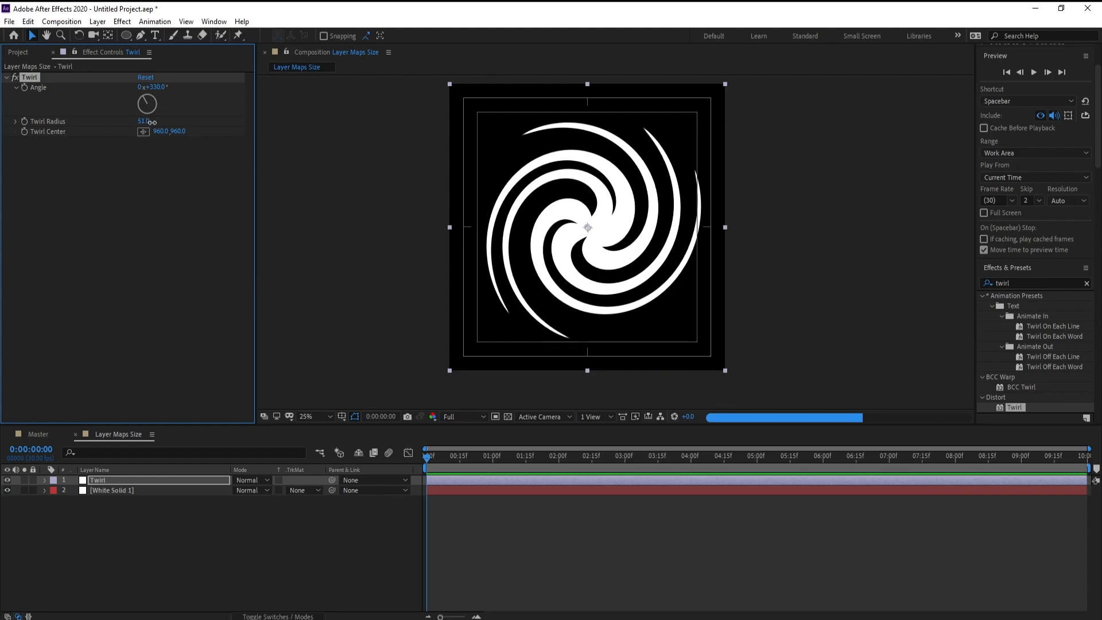
left_click(105, 486)
left_click(98, 21)
mouse_move(172, 35)
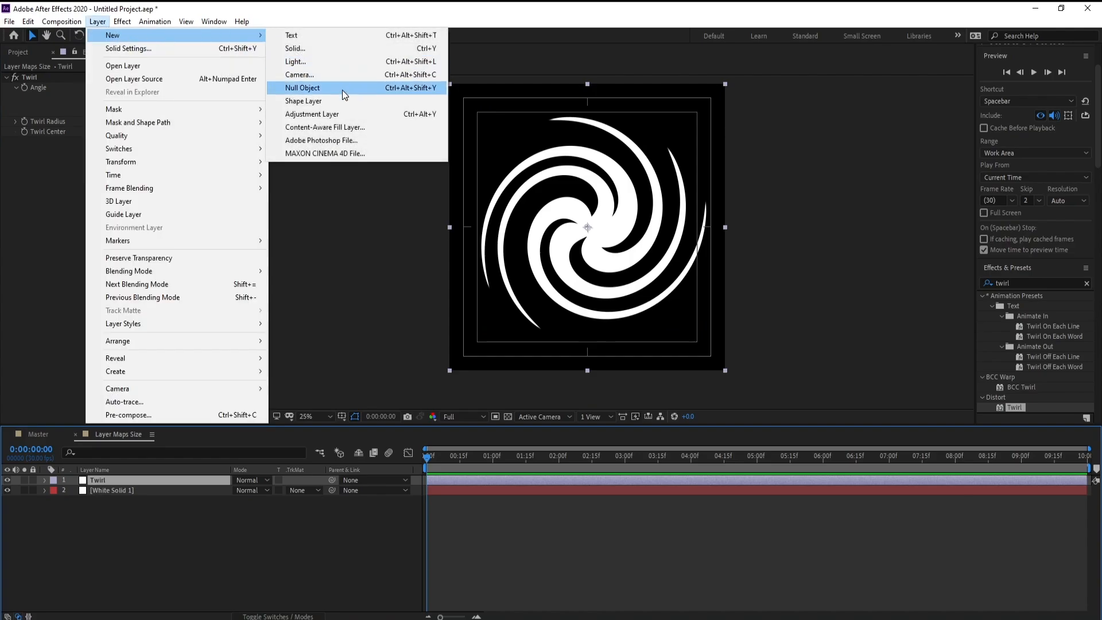
left_click(343, 114)
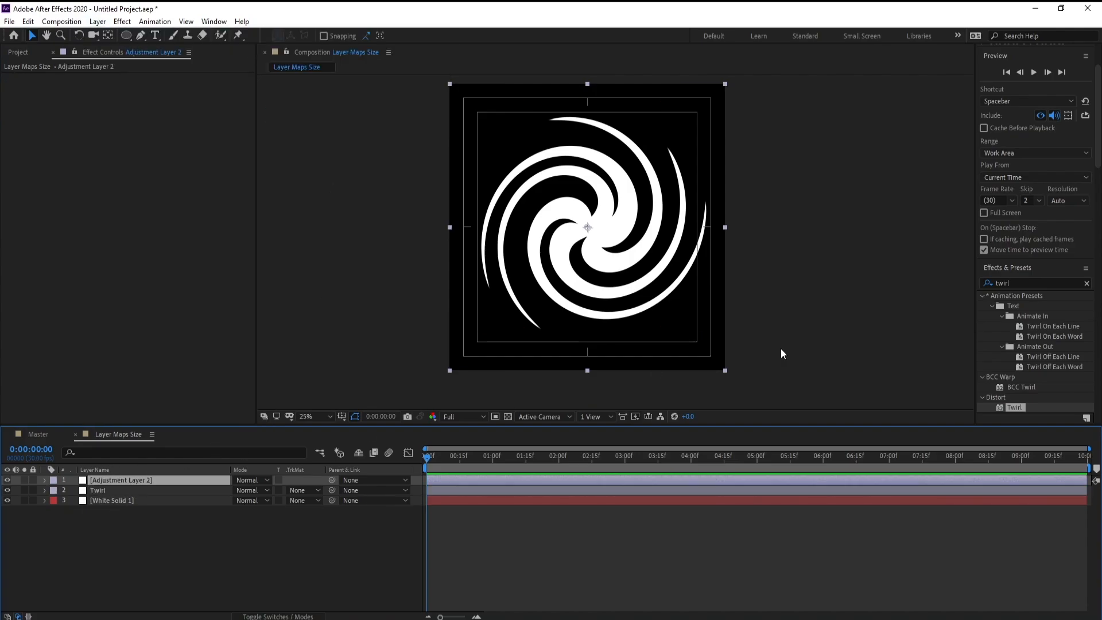
- Find the Noise & Grain Fractal Noise effect and apply it to the new adjustment layer
left_click(1020, 281)
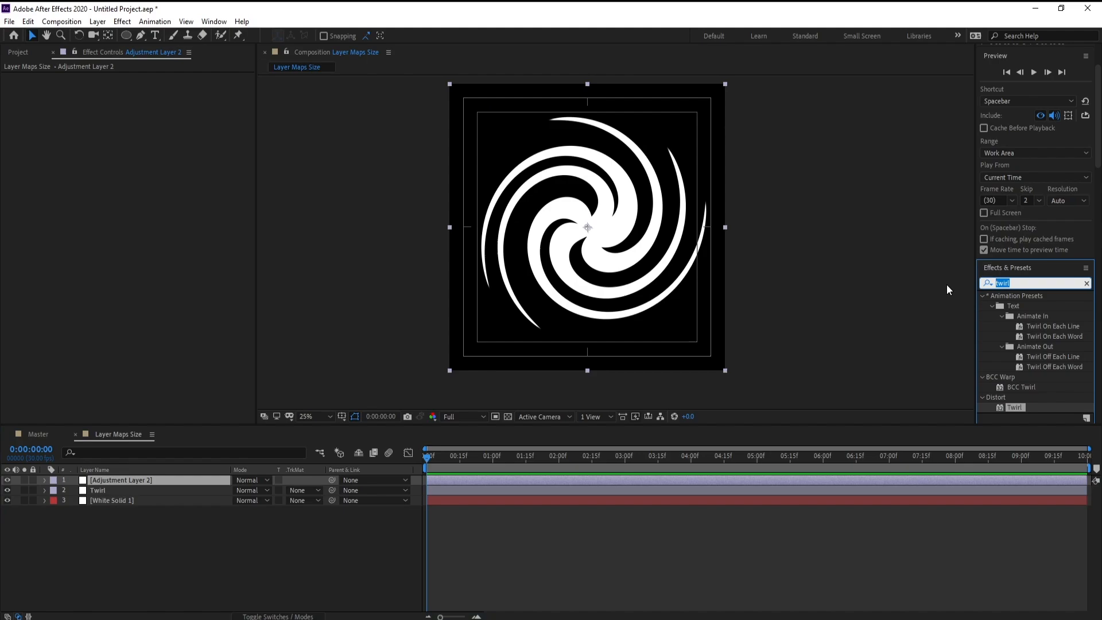
type("Fr")
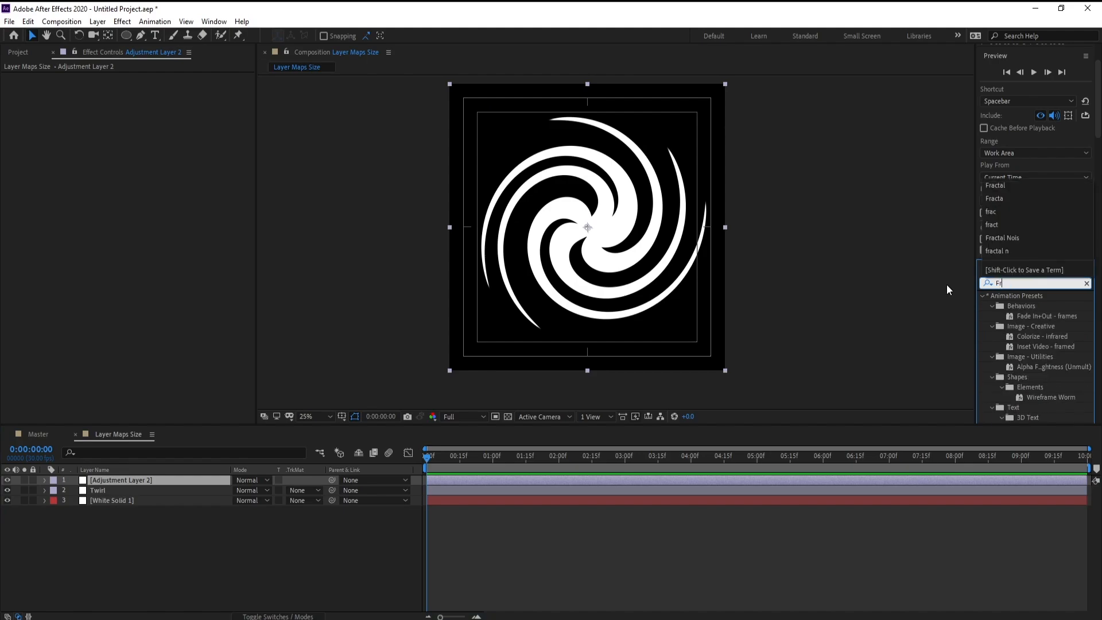
type("actal")
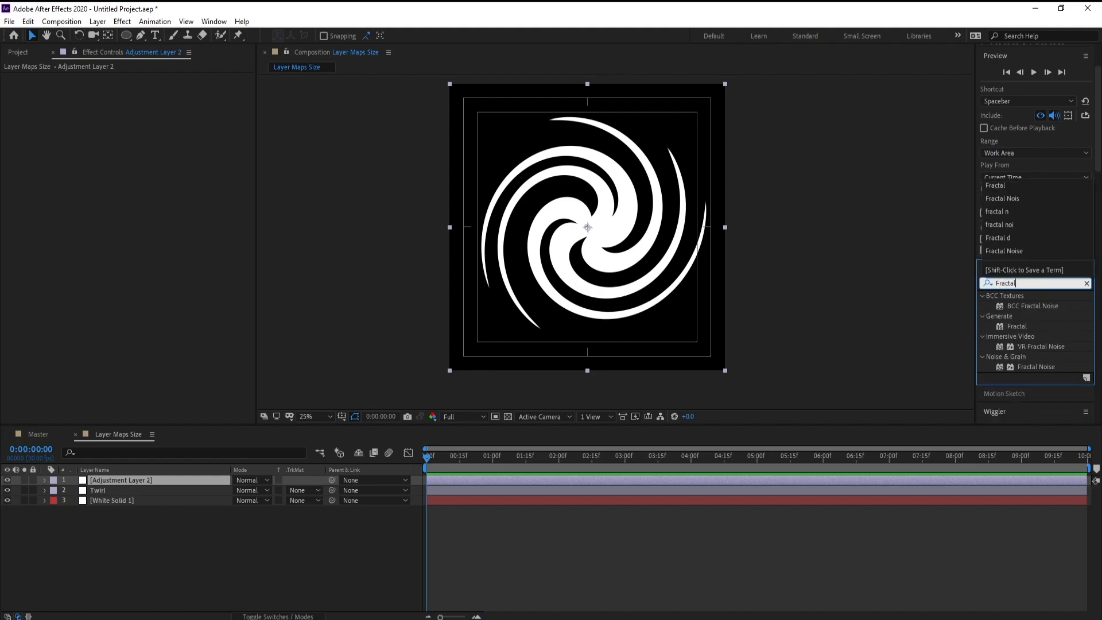
type(" Nois")
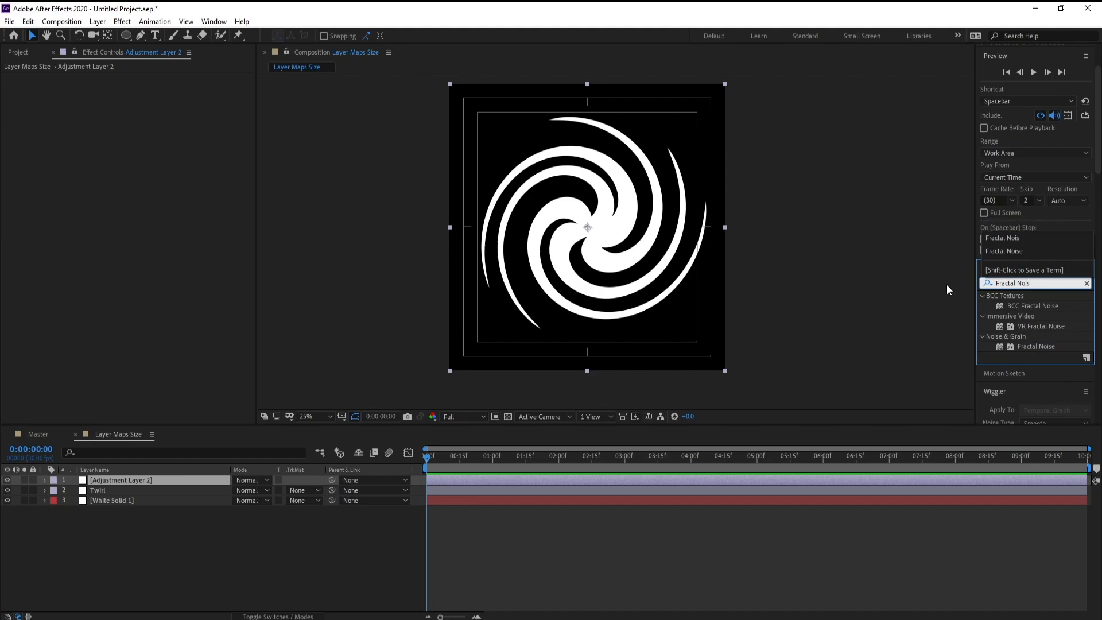
left_click_drag(1035, 346, 105, 476)
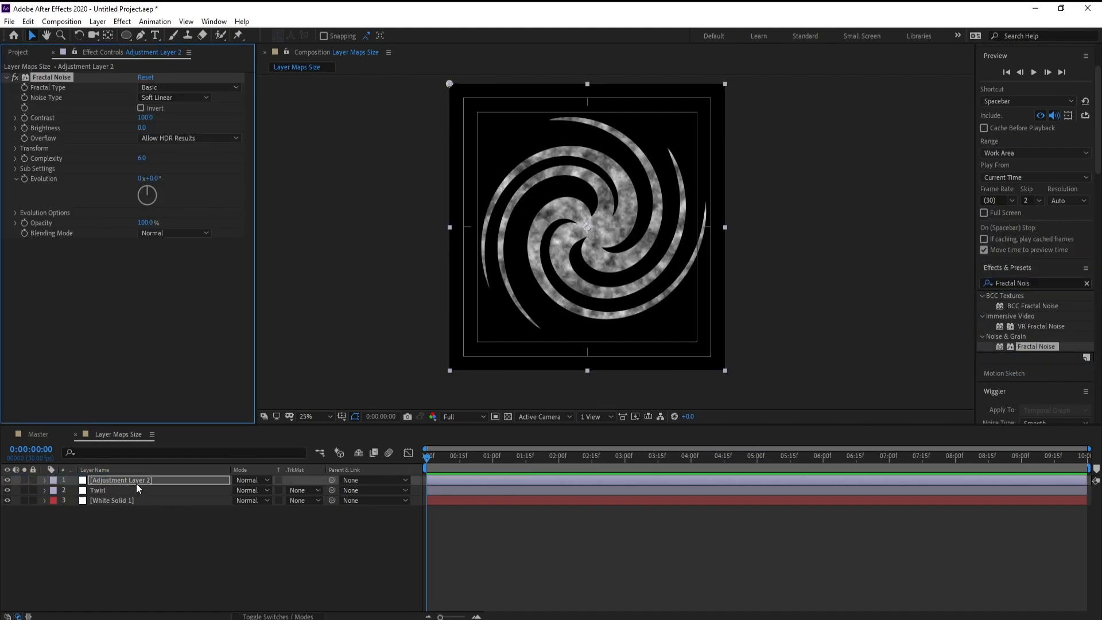
- Rename the adjustment layer holding the noise effect as Fractal Noise, copying the effect's name
right_click(47, 77)
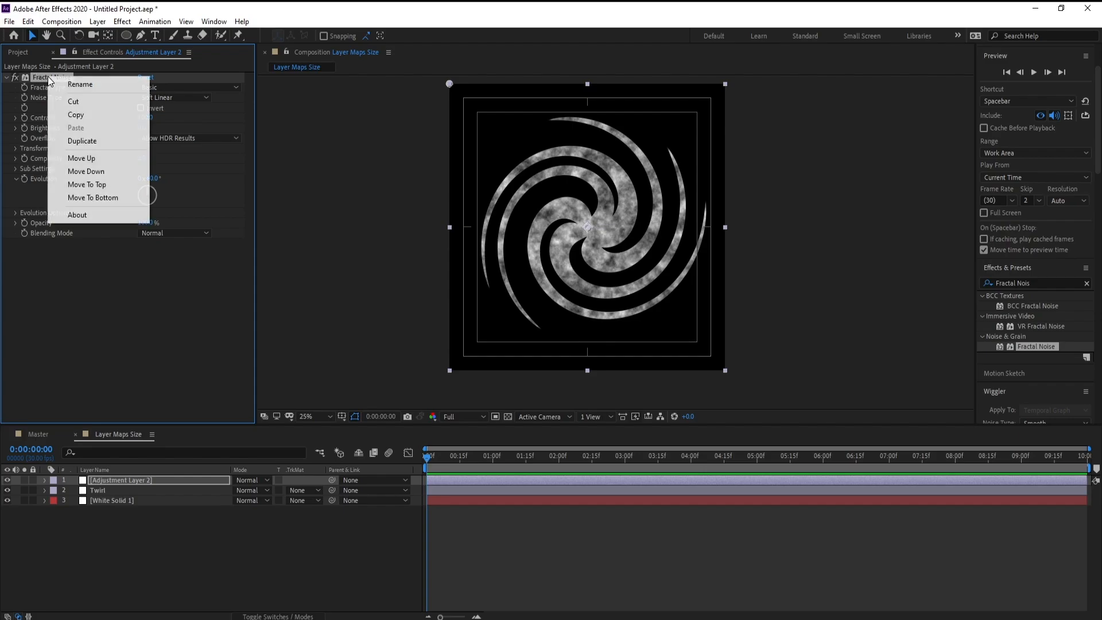
left_click(66, 83)
key("ctrl+c")
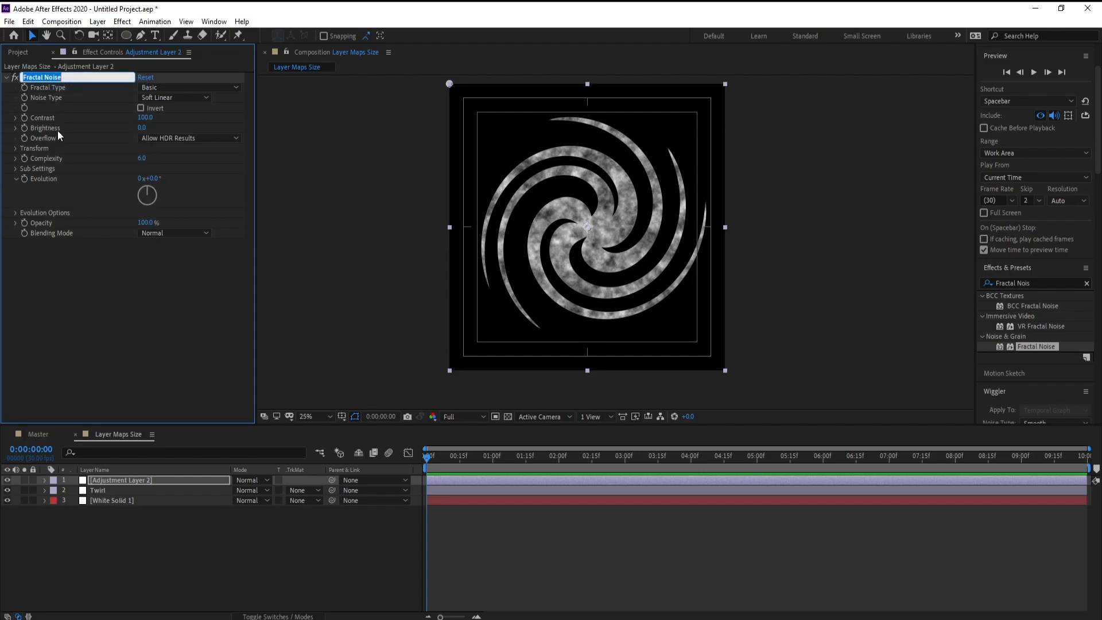
right_click(126, 482)
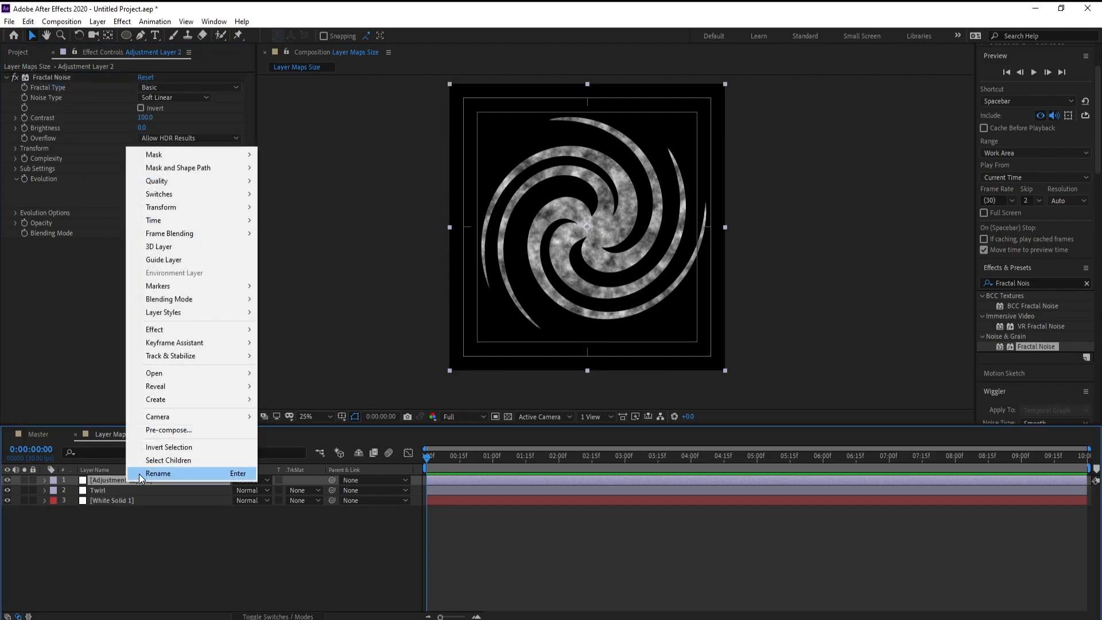
left_click(140, 473)
key("ctrl+v")
key("Return")
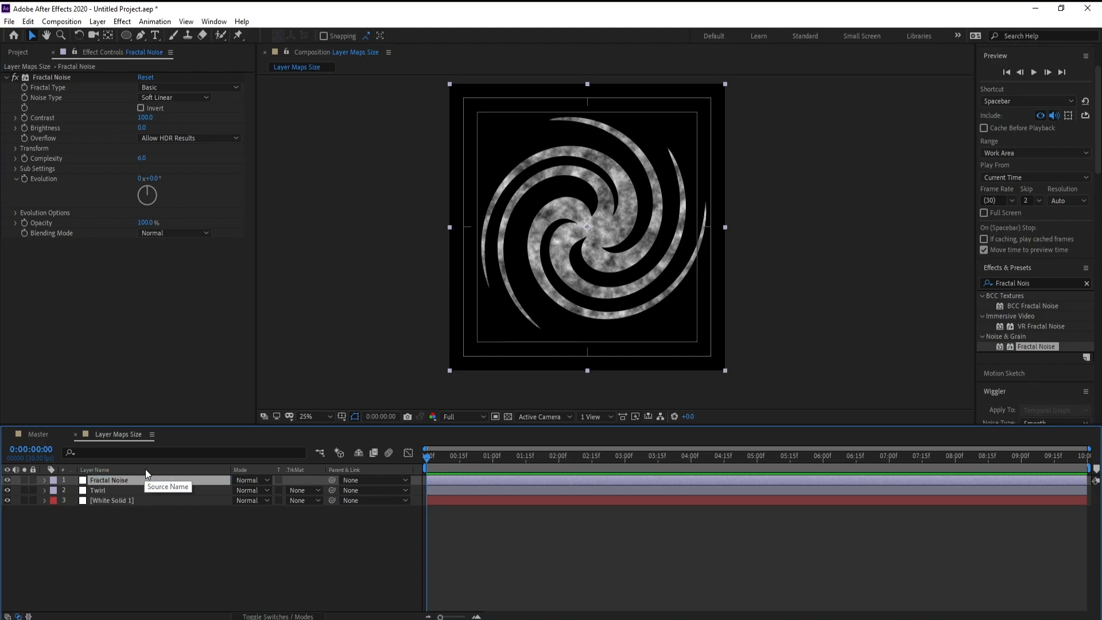
- Set the Fractal Noise effect's transform Scale to 50 and raise its Contrast to 194
left_click(16, 149)
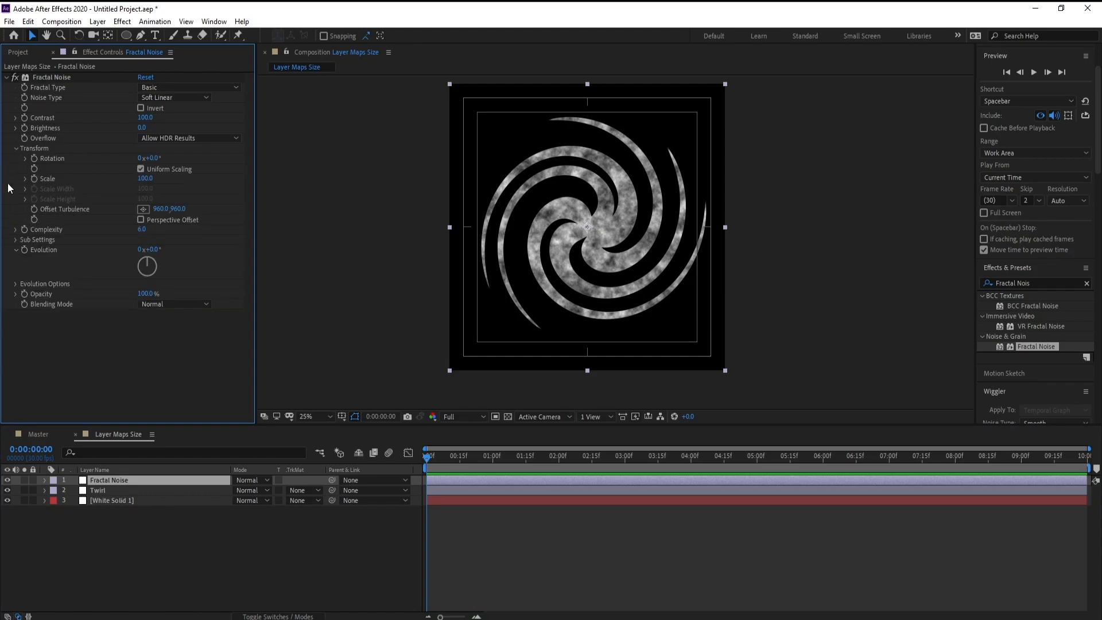
left_click(144, 178)
type("50")
key("Return")
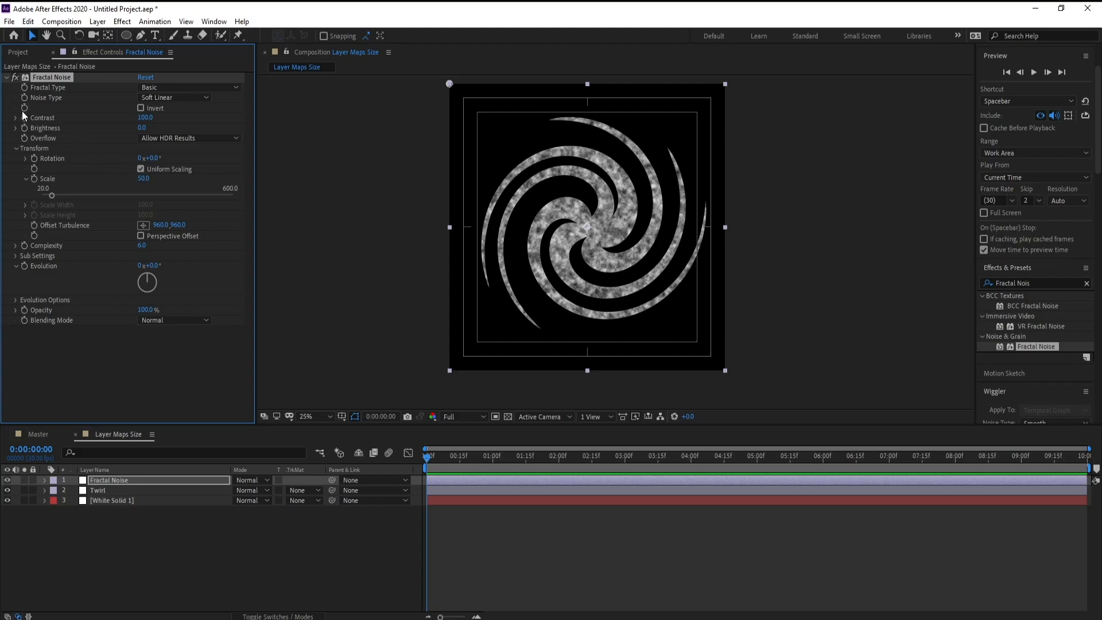
left_click_drag(171, 120, 179, 120)
left_click_drag(183, 121, 205, 121)
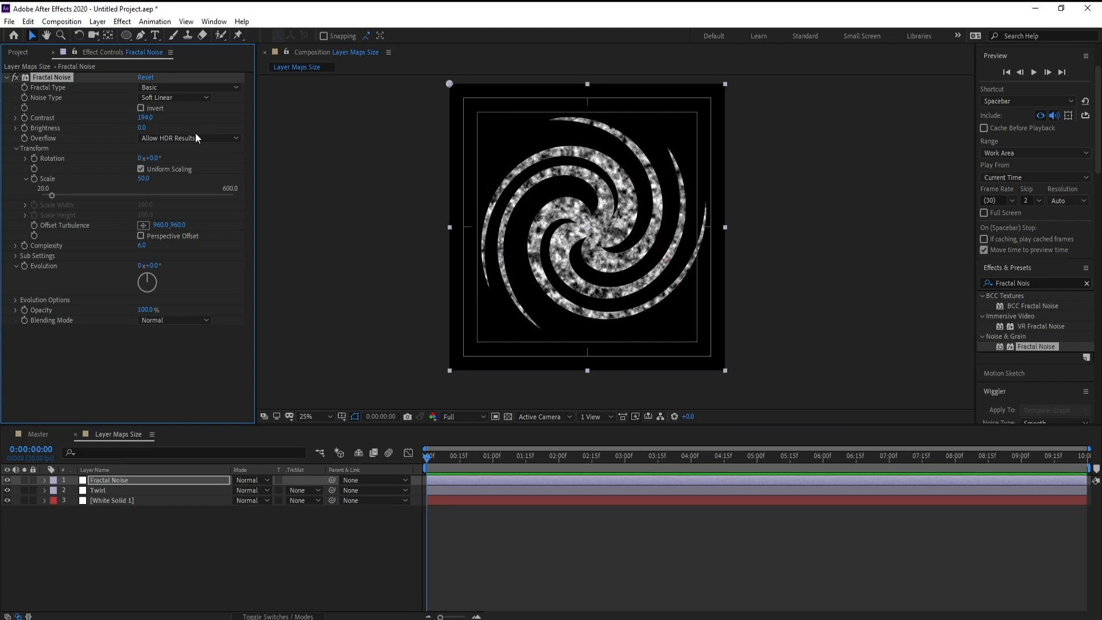
- Add another adjustment layer above Fractal Noise and apply the Blur & Sharpen effect Gaussian Blur to it
left_click(97, 22)
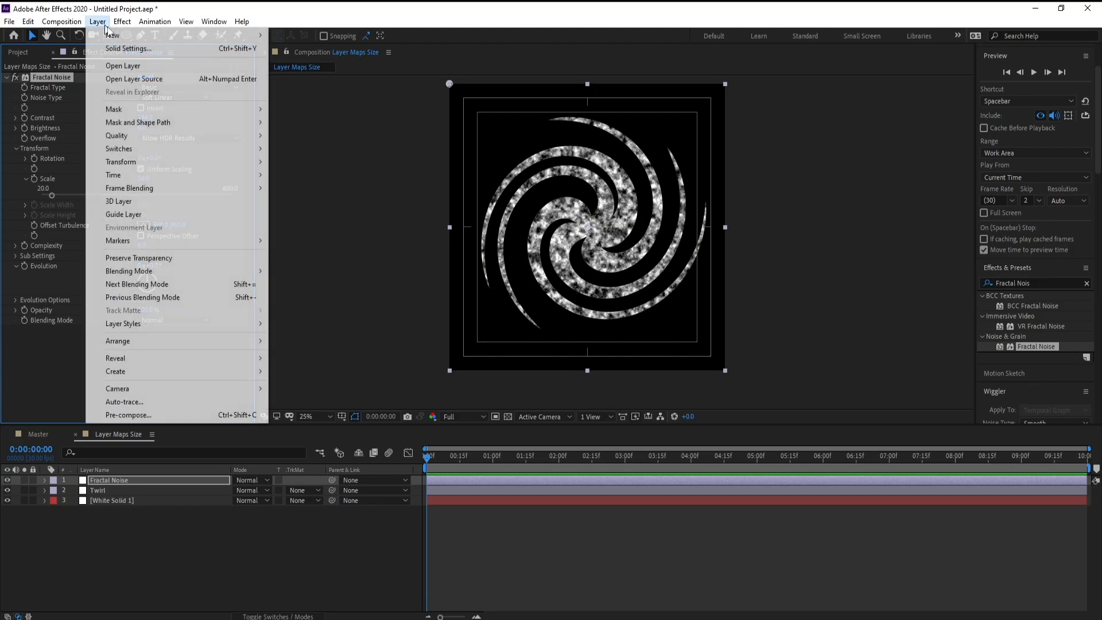
mouse_move(112, 34)
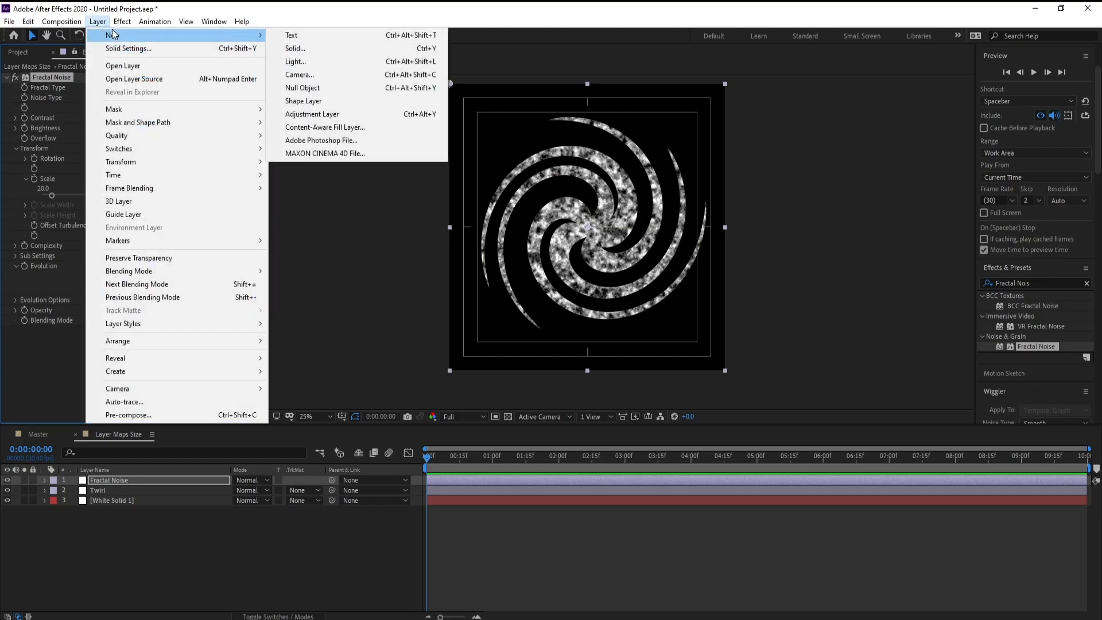
left_click(314, 114)
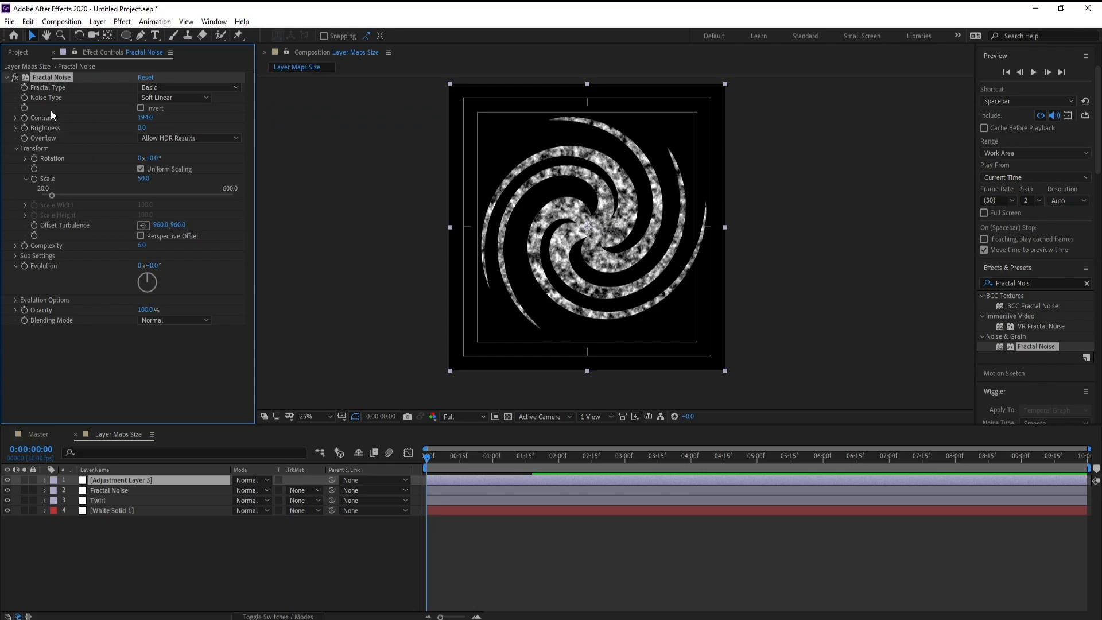
left_click(122, 21)
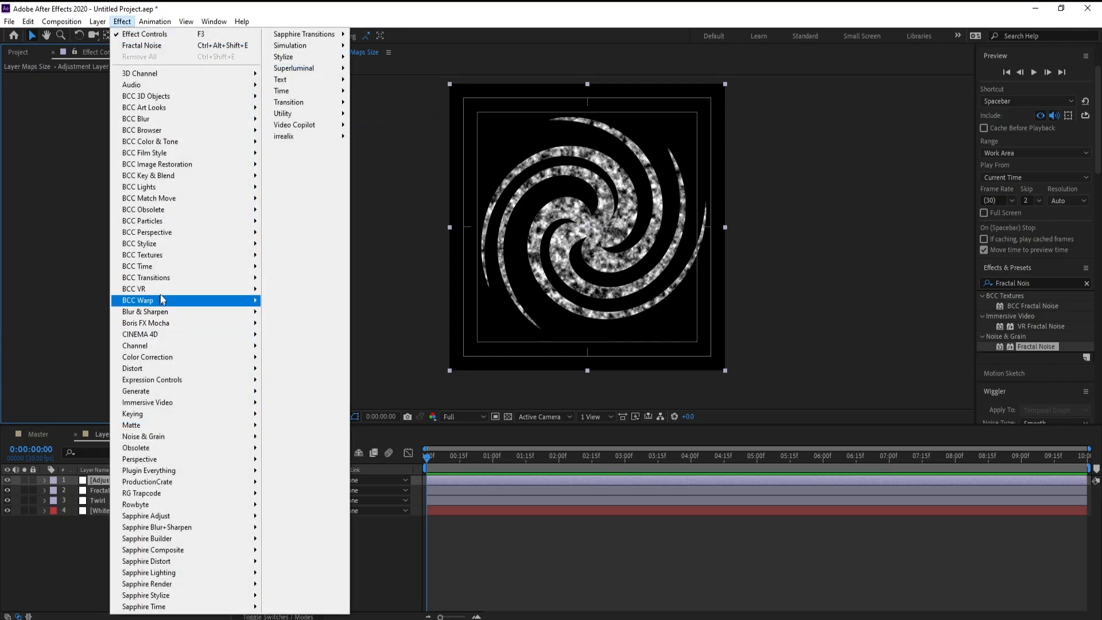
mouse_move(164, 314)
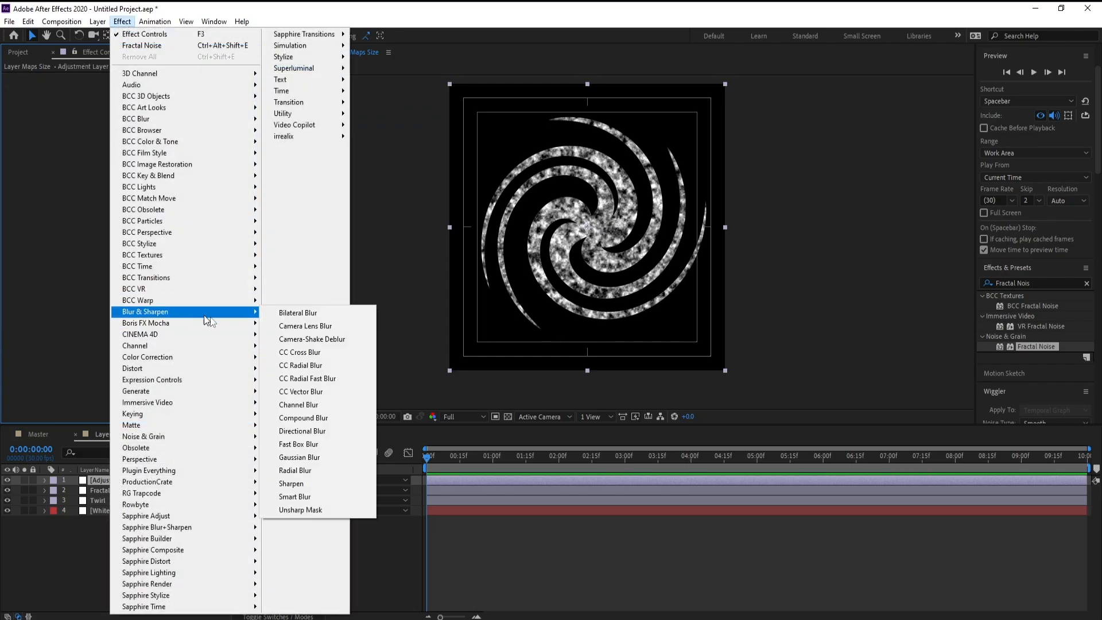
left_click(299, 458)
- Rename the topmost adjustment layer as Gaussian Blur, copying the name of its effect
key("Return")
key("ctrl+c")
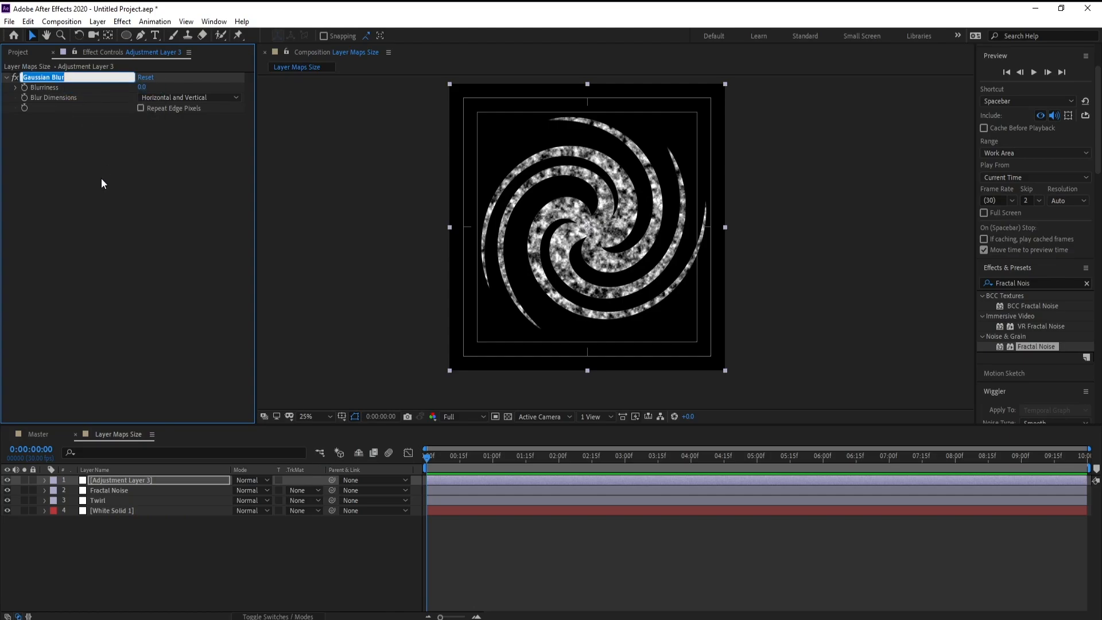
right_click(132, 477)
left_click(147, 468)
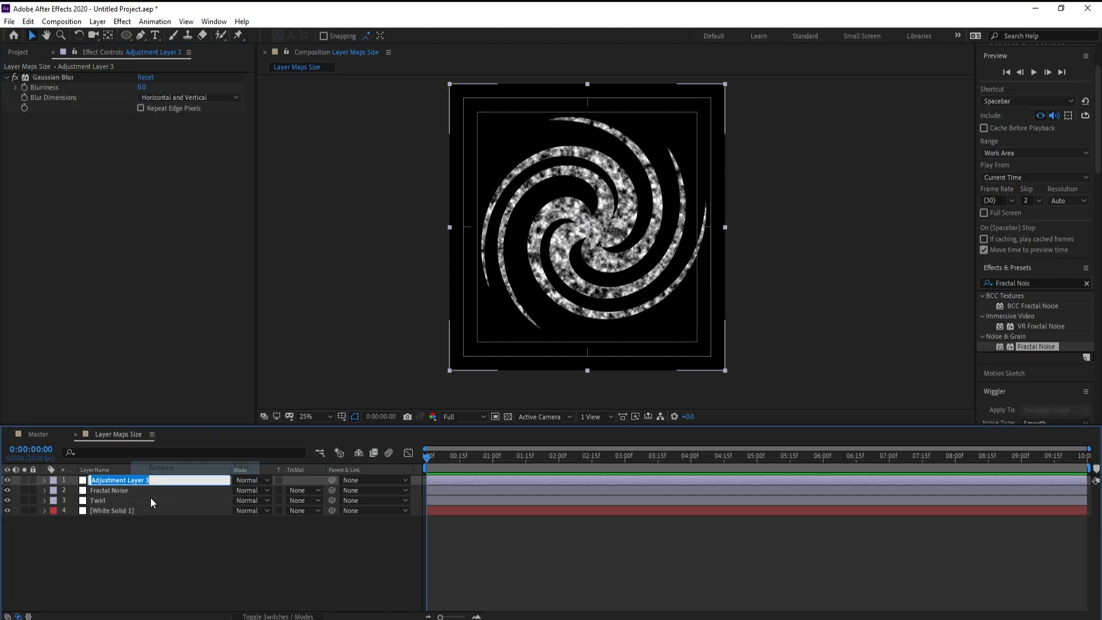
key("ctrl+v")
key("Return")
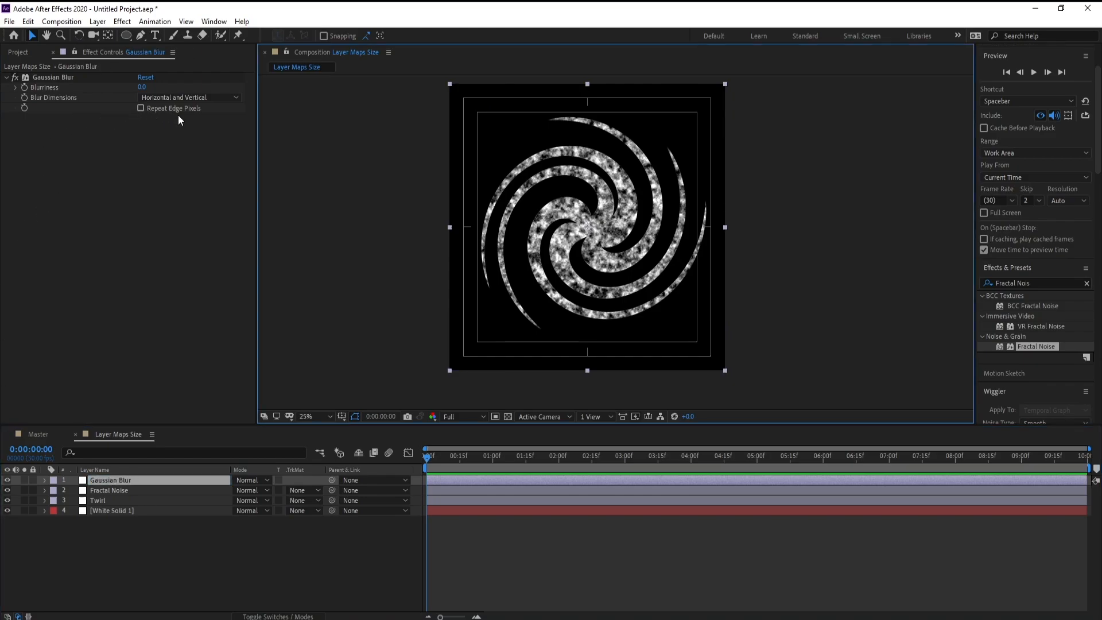
- Enable Repeat Edge Pixels for the Gaussian Blur effect and set its Blurriness to 80
left_click(141, 109)
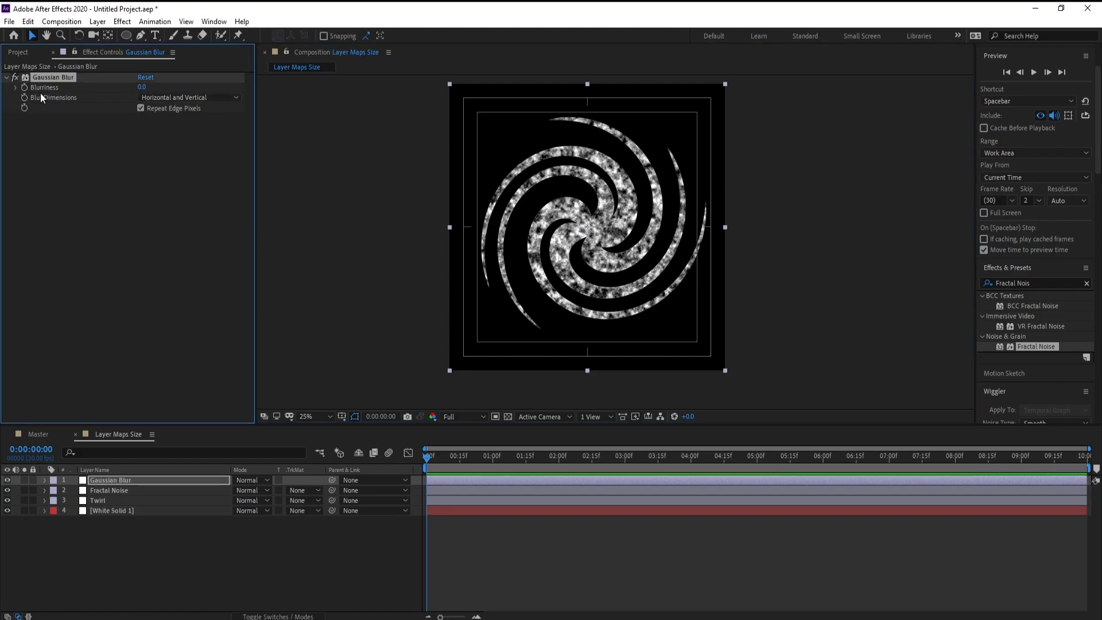
left_click_drag(142, 87, 198, 87)
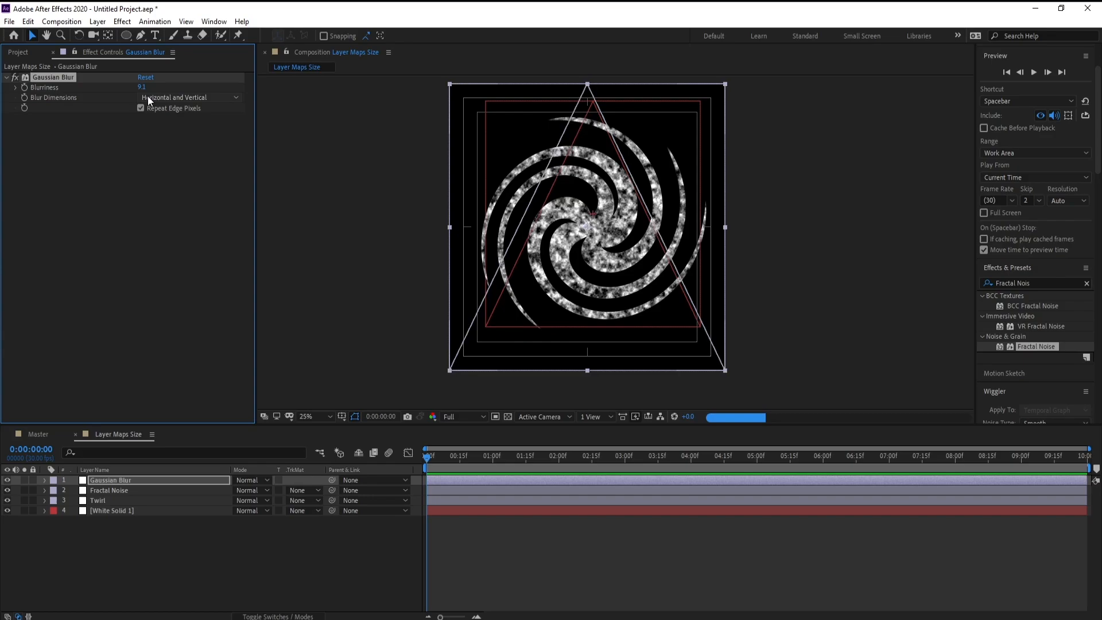
left_click(145, 87)
type("80")
key("Return")
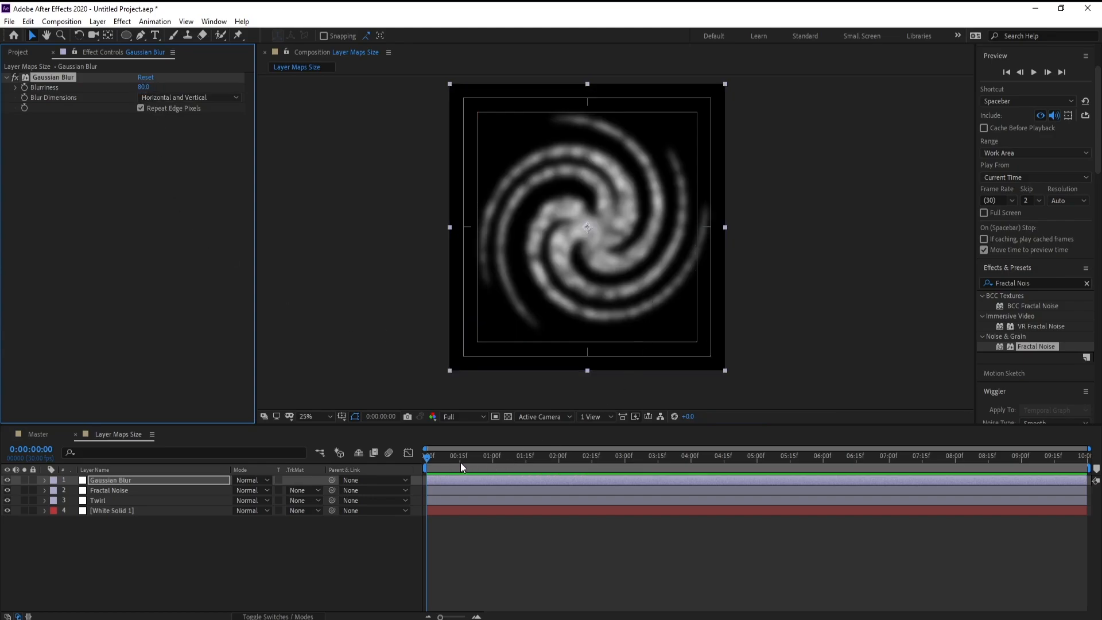
- Add the expression time*200 to the Evolution property of the Fractal Noise effect on the Fractal Noise layer
left_click_drag(460, 461, 3, 521)
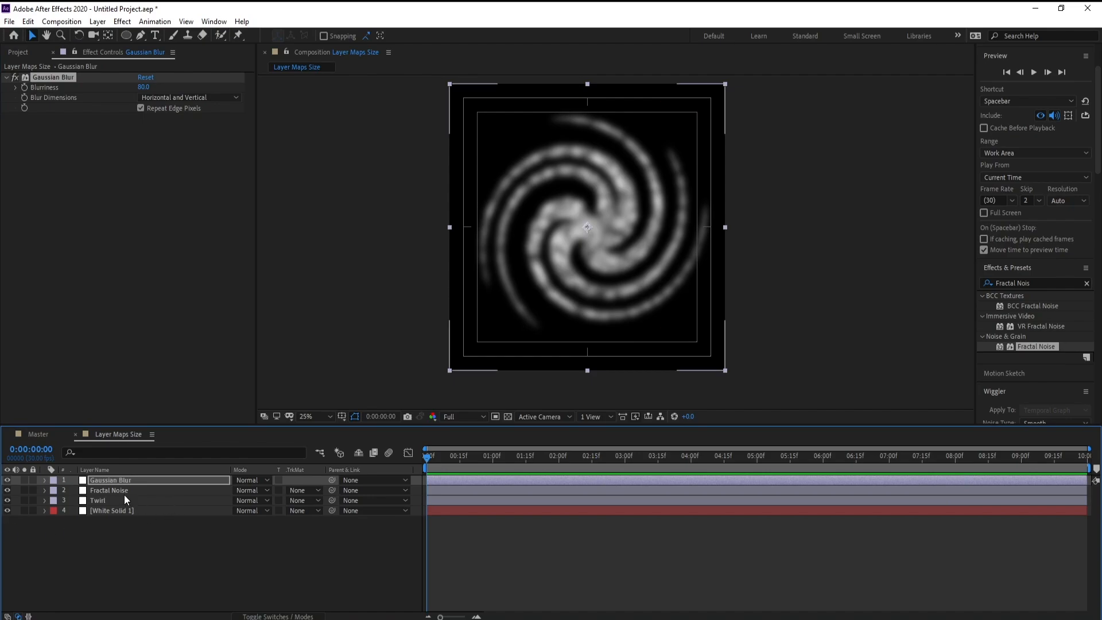
left_click(124, 493)
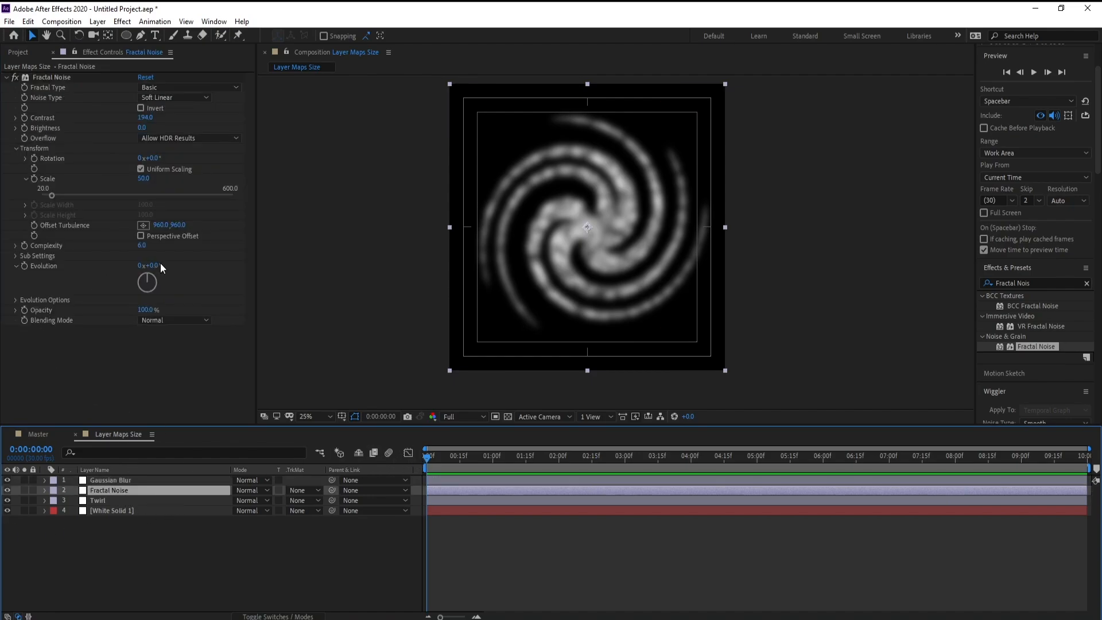
left_click(24, 268, "alt")
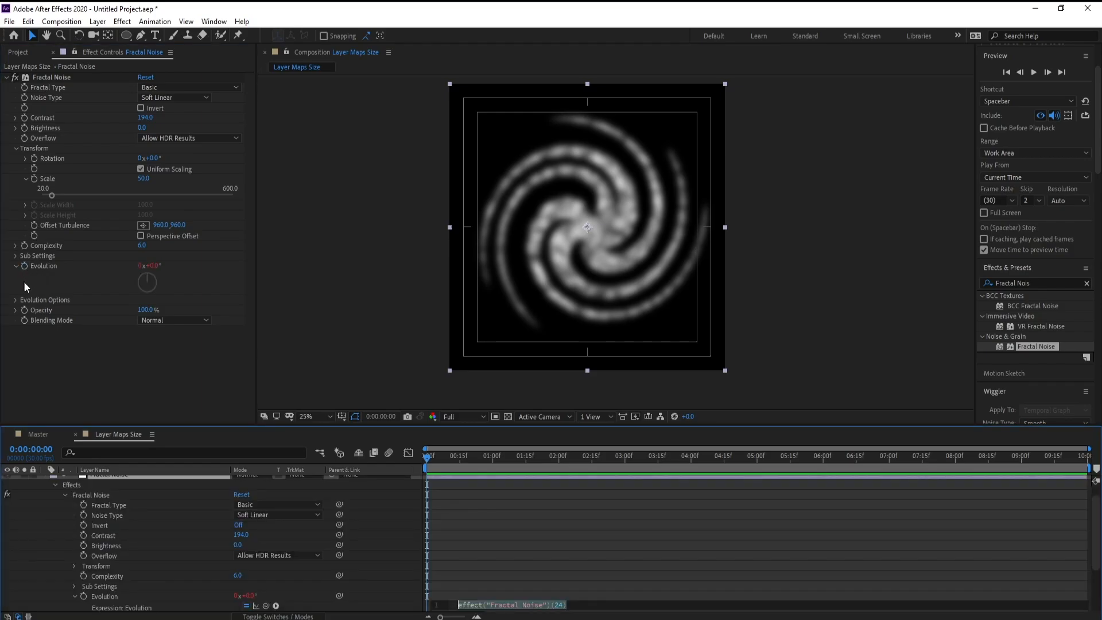
type("ti")
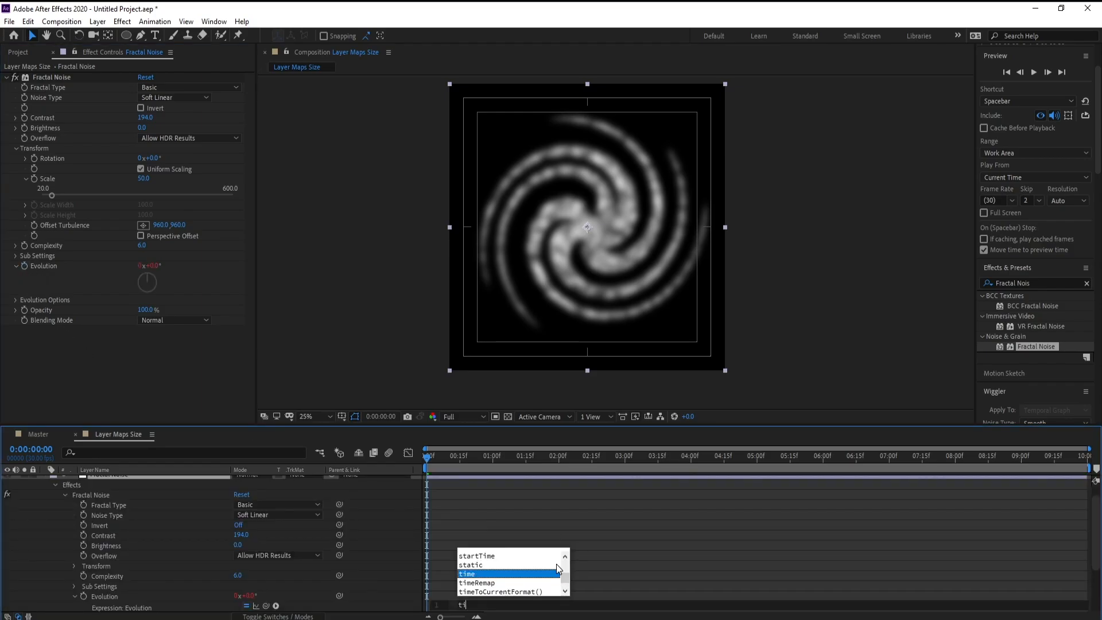
type("me*")
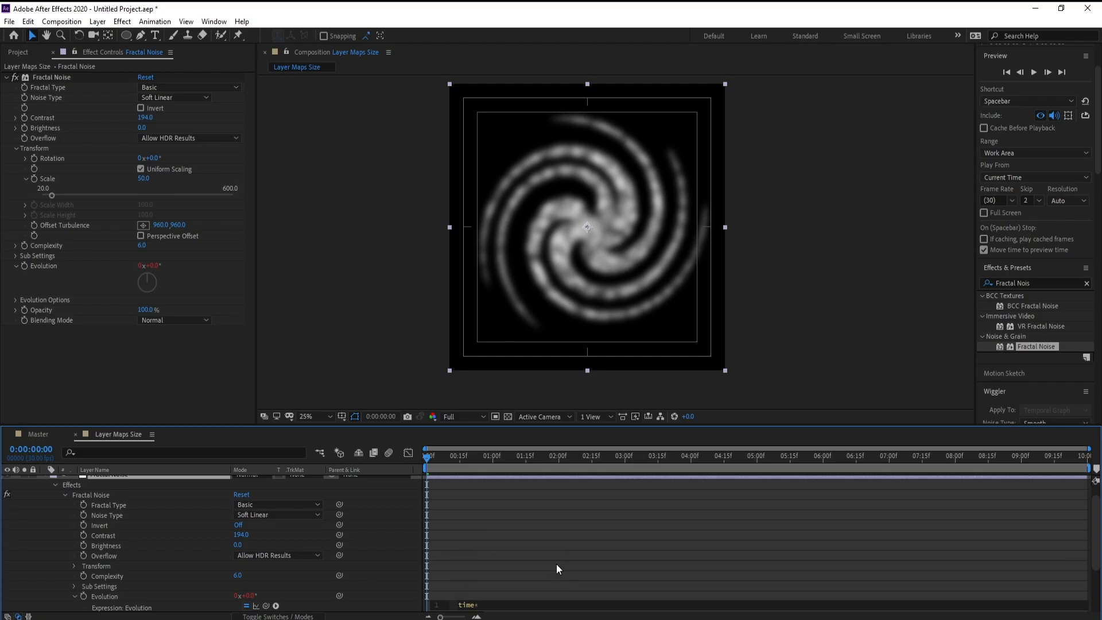
type("100")
key("BackSpace")
key("BackSpace")
key("BackSpace")
type("200")
left_click(380, 331)
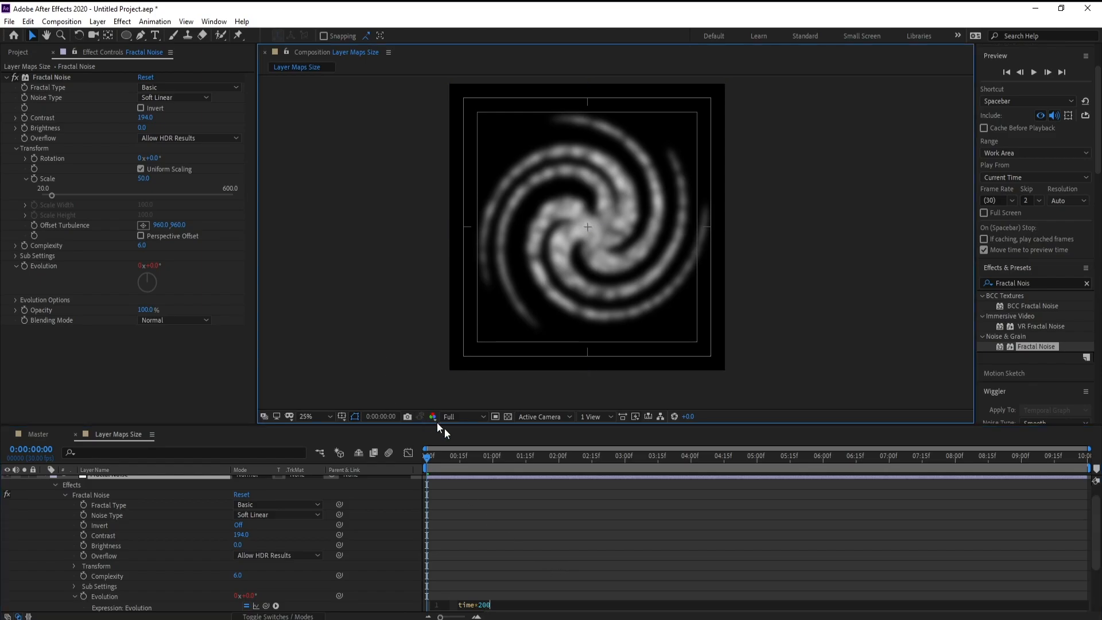
- Play back the Layer Maps Size composition to check the noise evolving inside the blurred spiral
key("space")
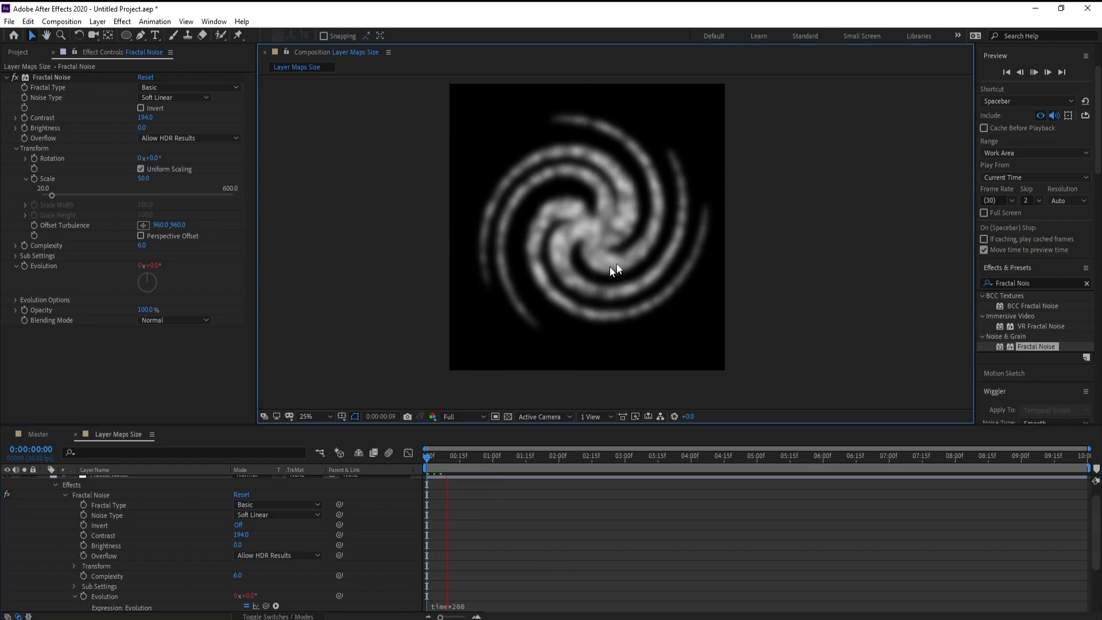
key("space")
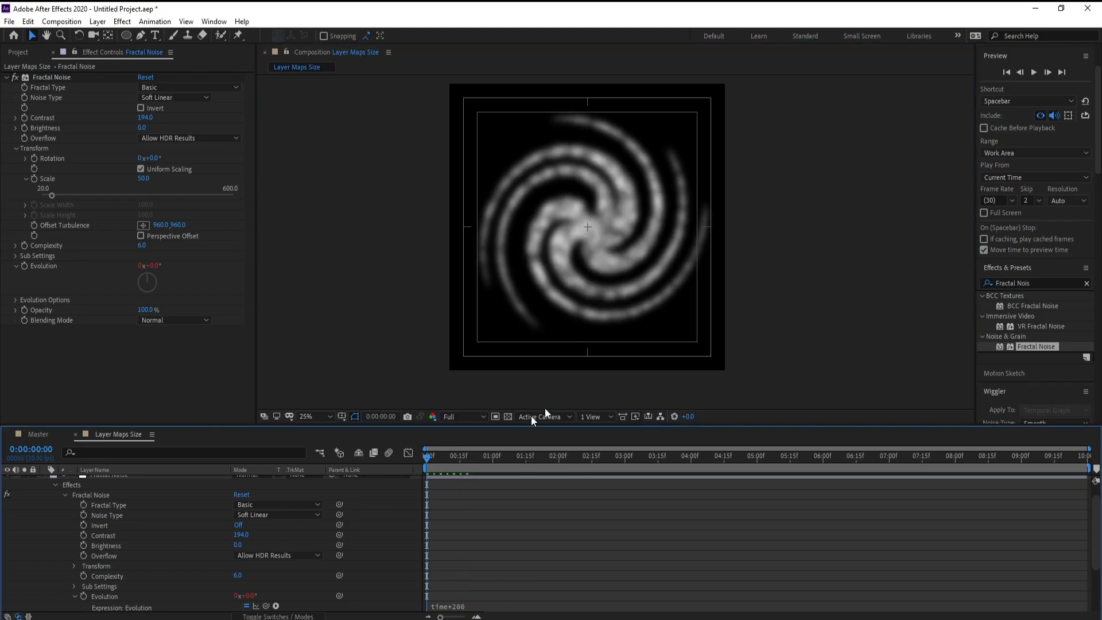
key("space")
key("space")
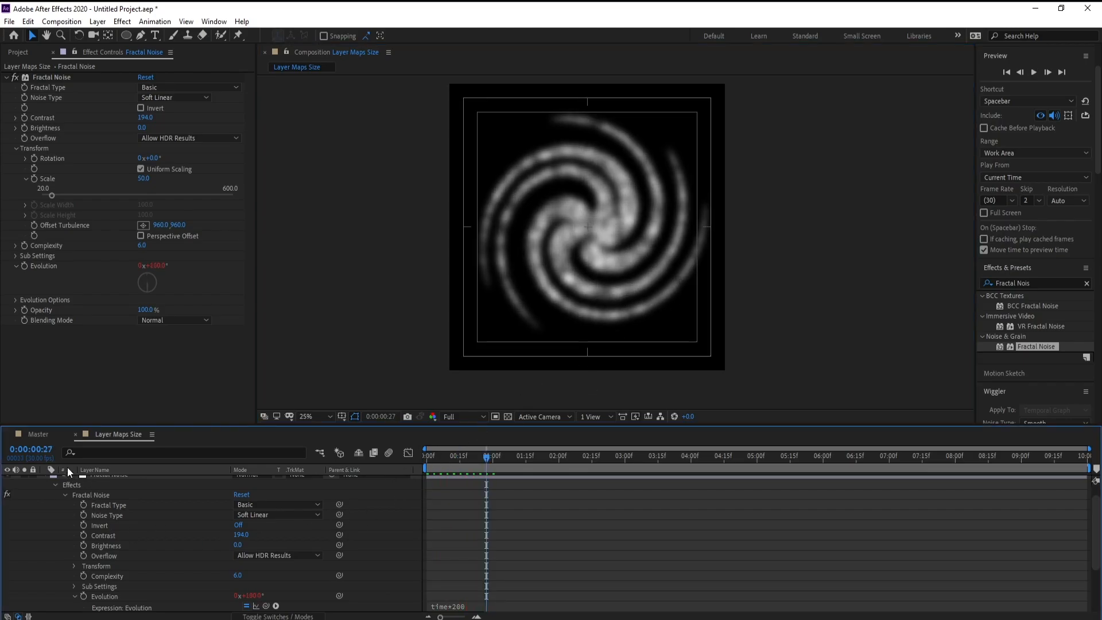
- Add the Layer Maps Size composition to the Master composition as the bottom layer and hide that layer
left_click(51, 484)
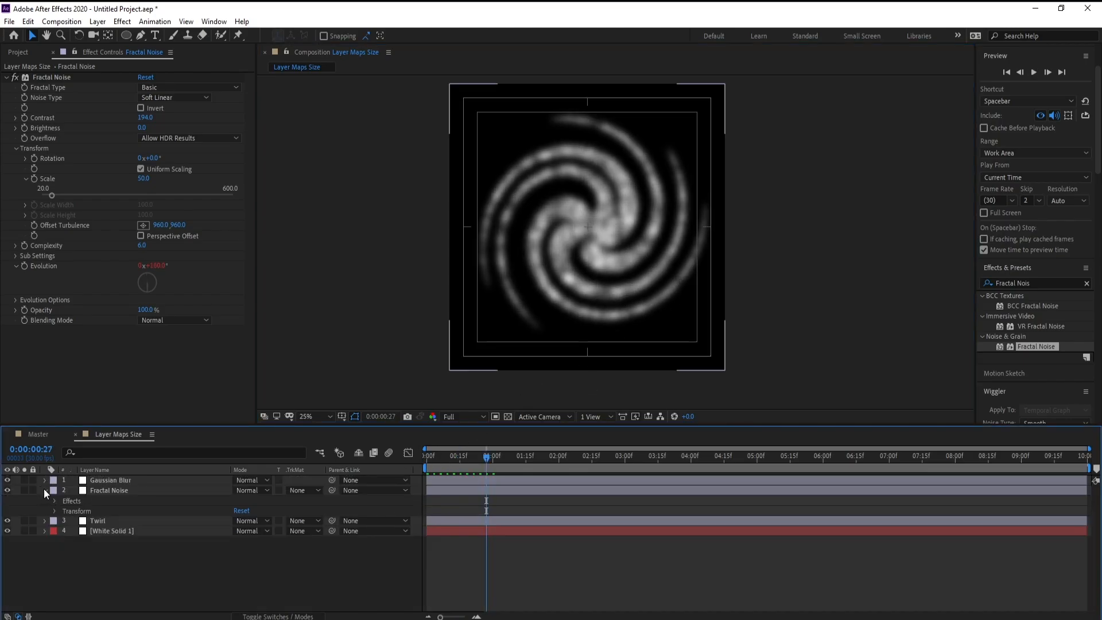
left_click(44, 489)
left_click(118, 510)
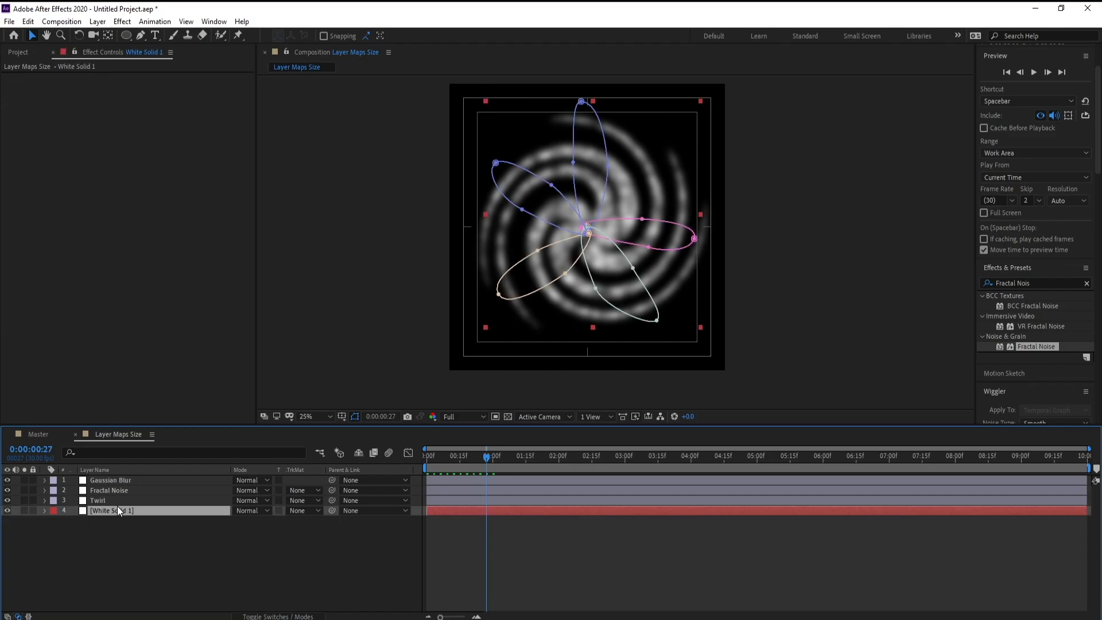
left_click(43, 433)
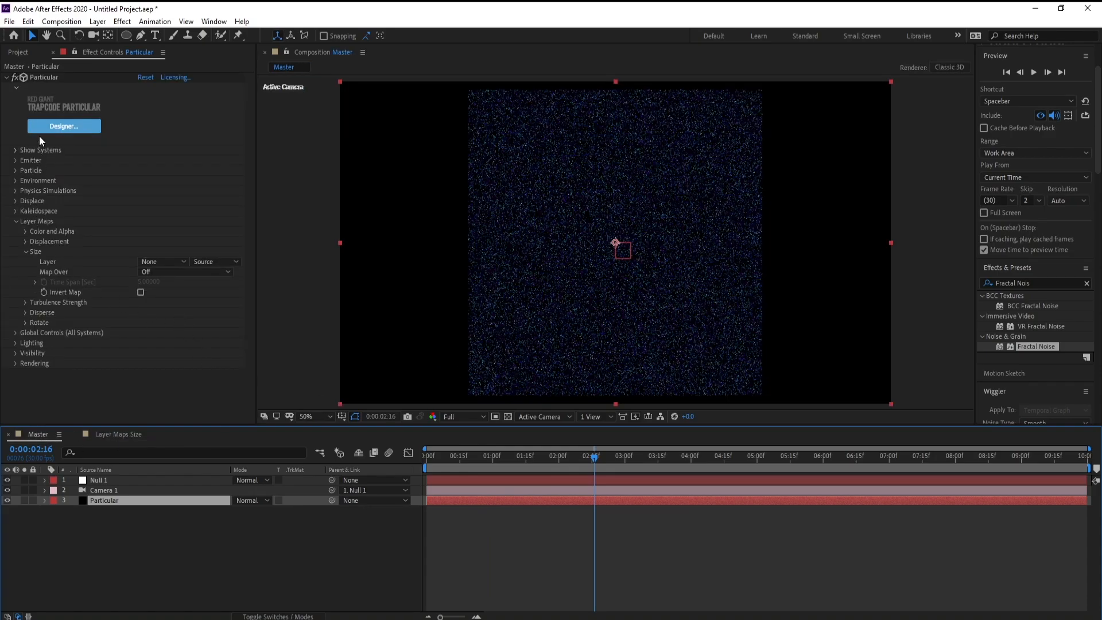
left_click(19, 53)
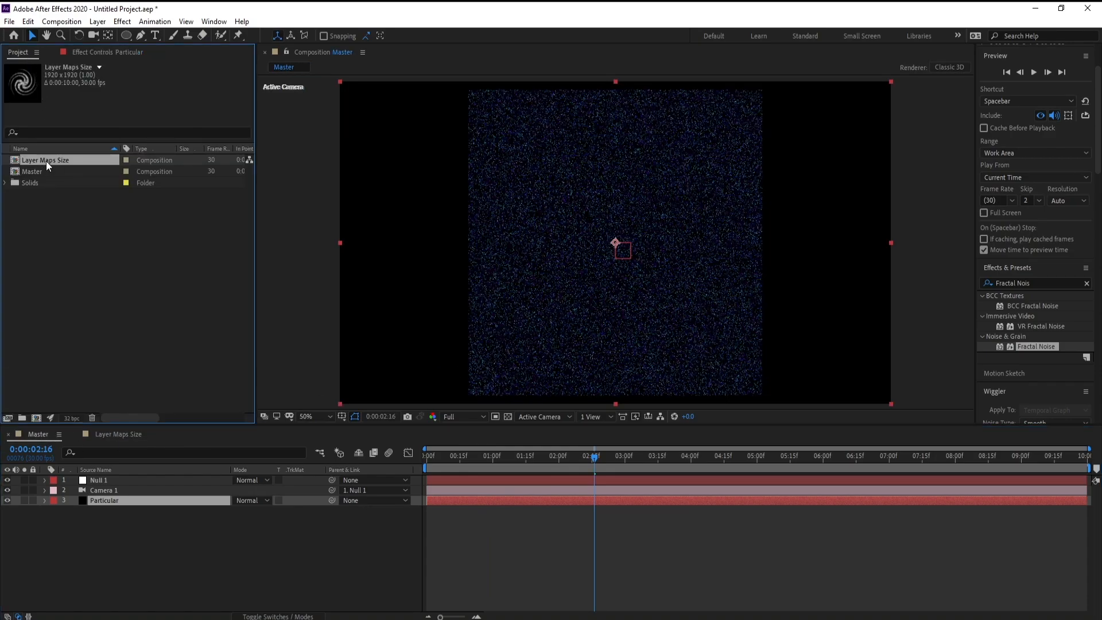
left_click_drag(46, 160, 113, 530)
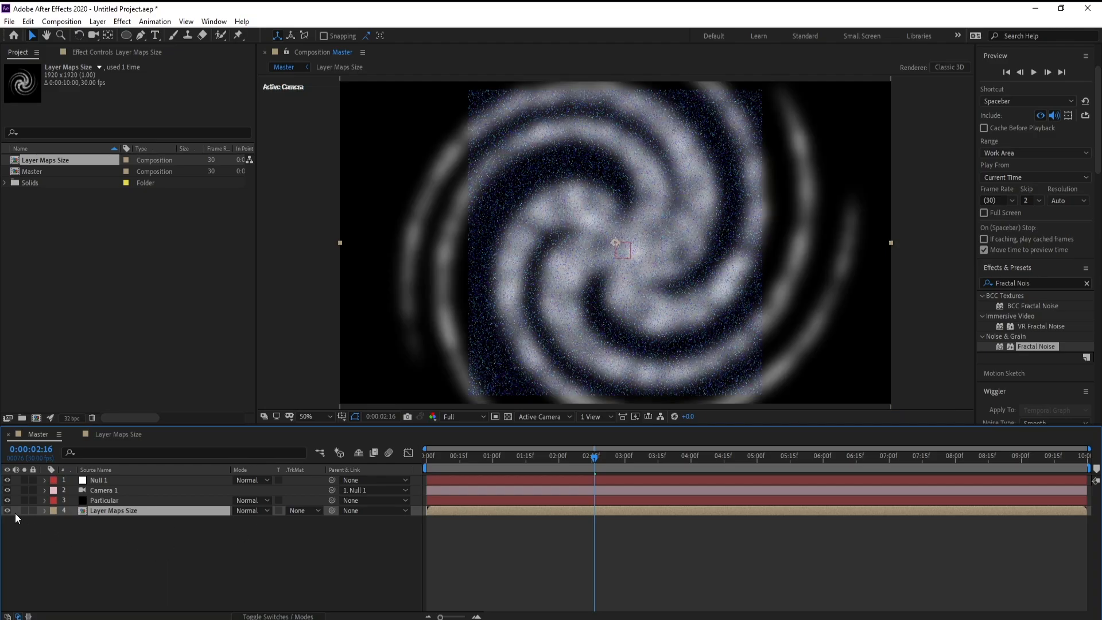
left_click(7, 510)
- Assign the Layer Maps Size layer to the Size layer map of the Particular effect and map it over XZ
left_click(101, 502)
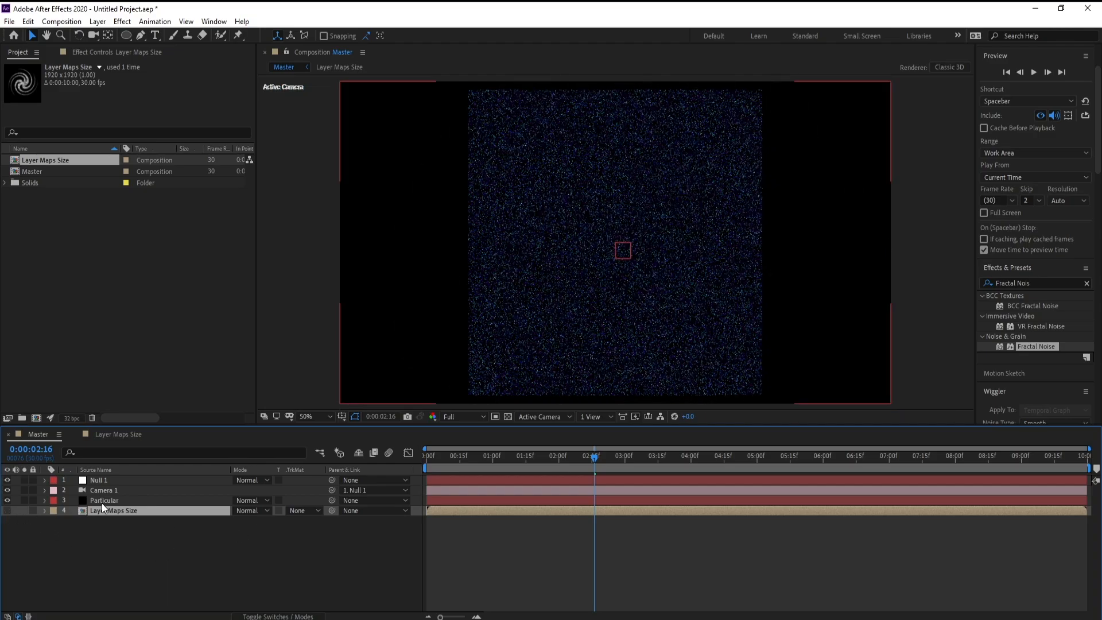
left_click(111, 56)
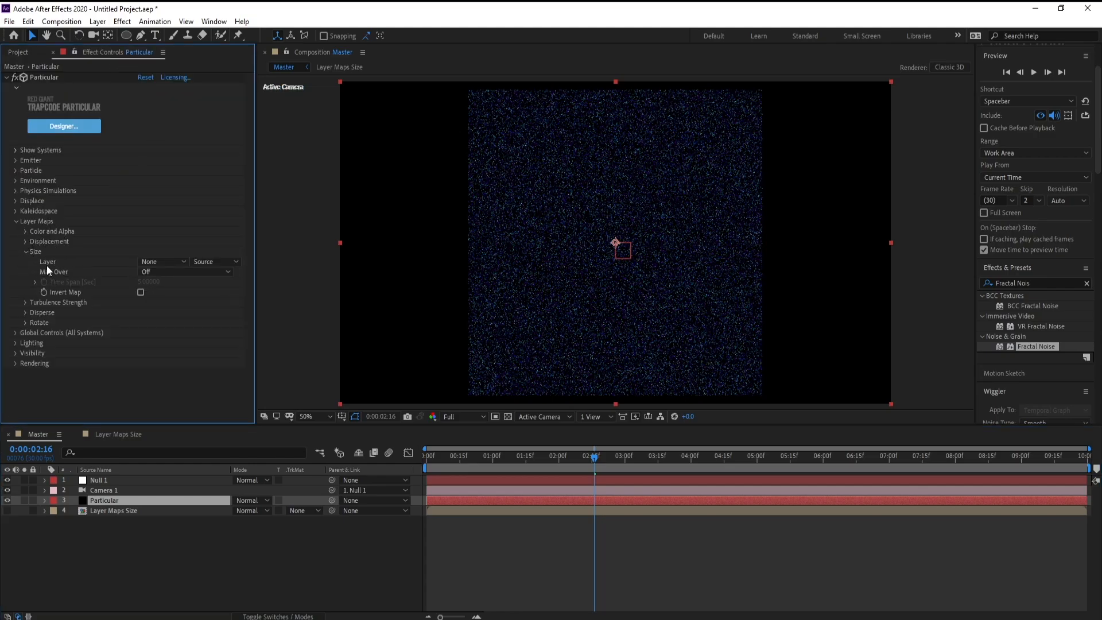
left_click(179, 263)
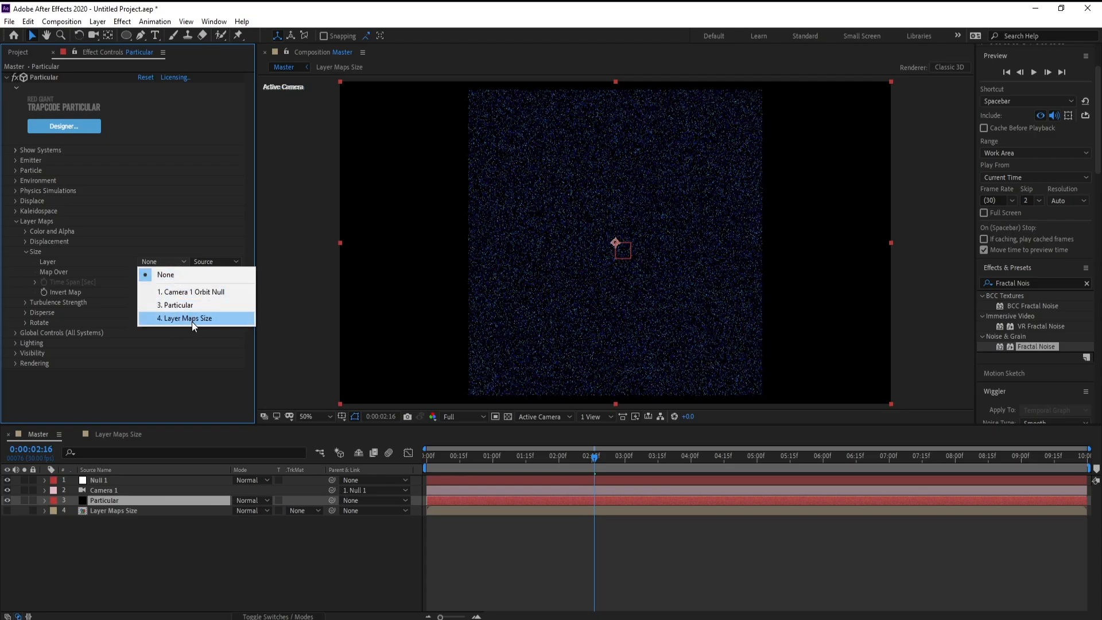
left_click(215, 319)
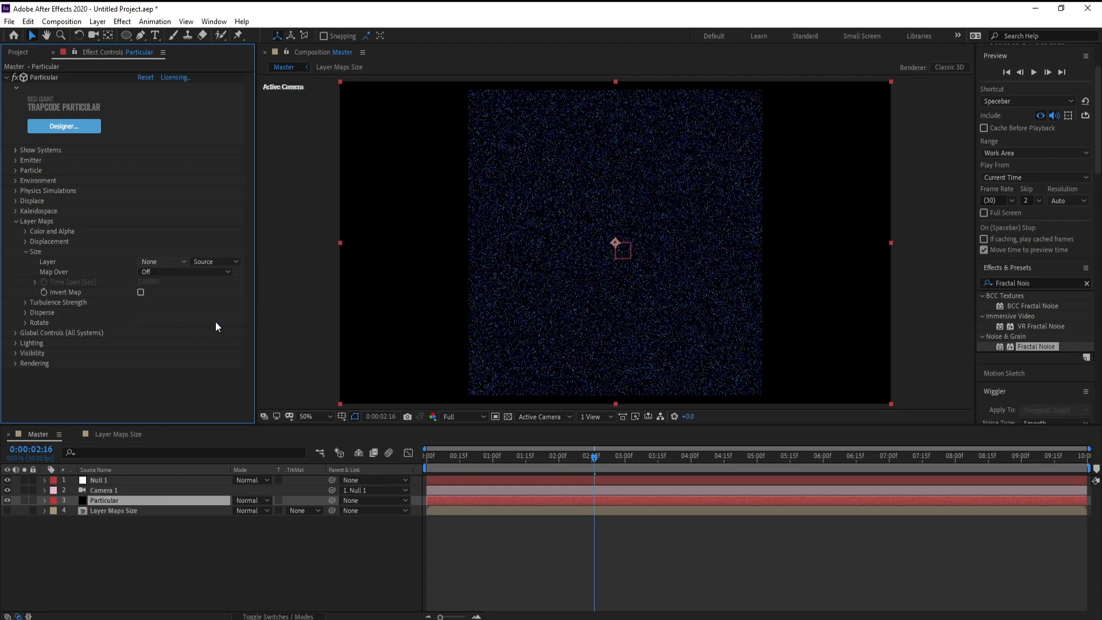
left_click(160, 272)
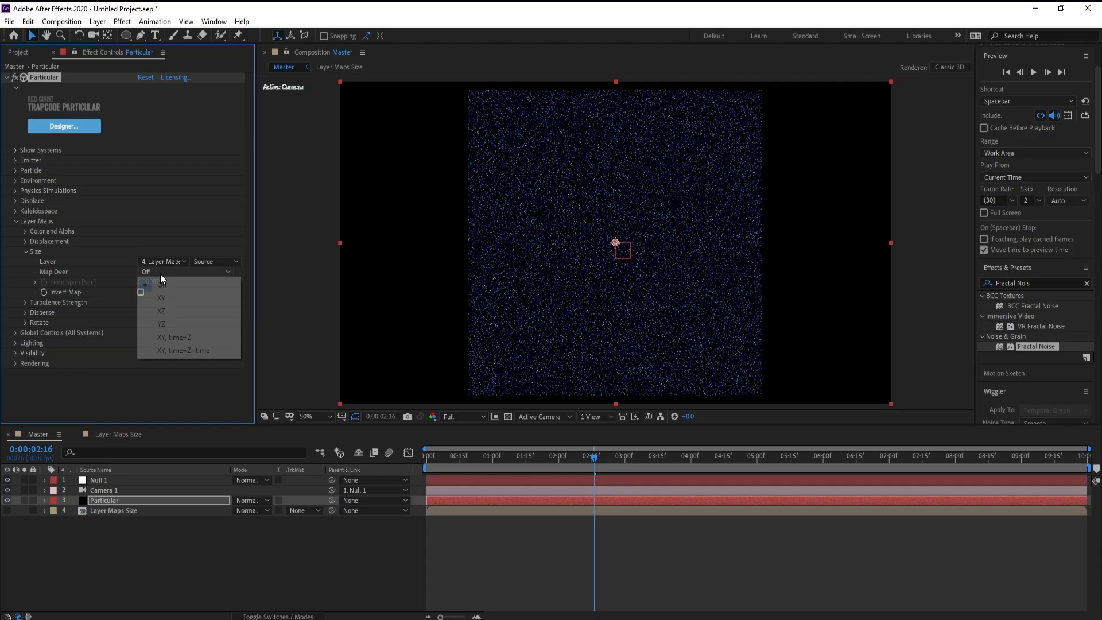
left_click(170, 314)
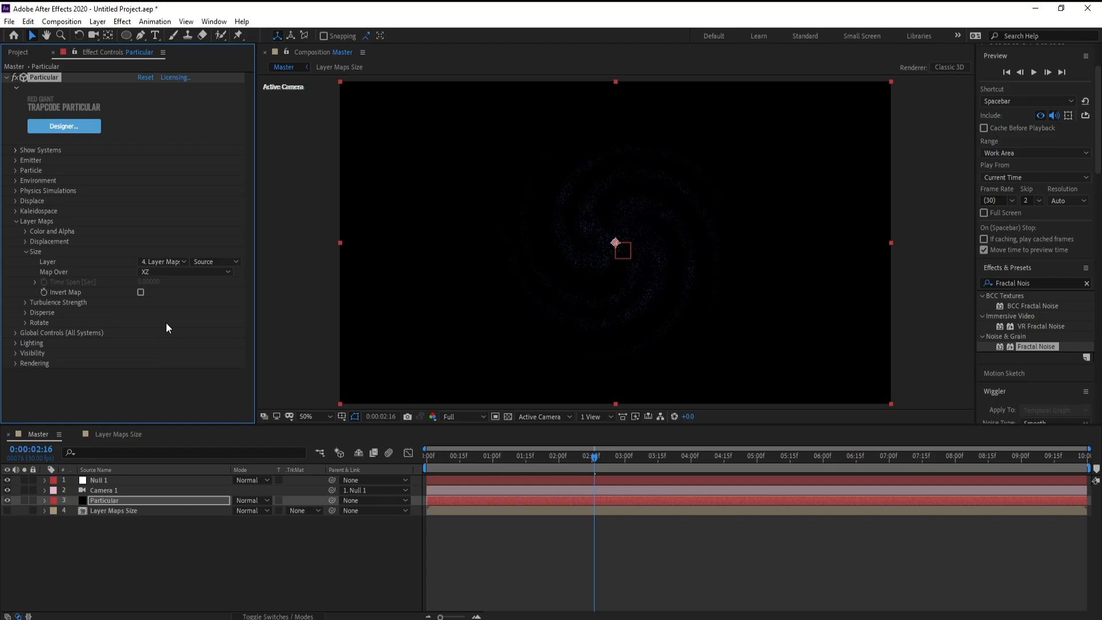
- Lock the Master composition viewer and open Layer Maps Size in a second viewer beside it, zoomed out to 25%
left_click(287, 52)
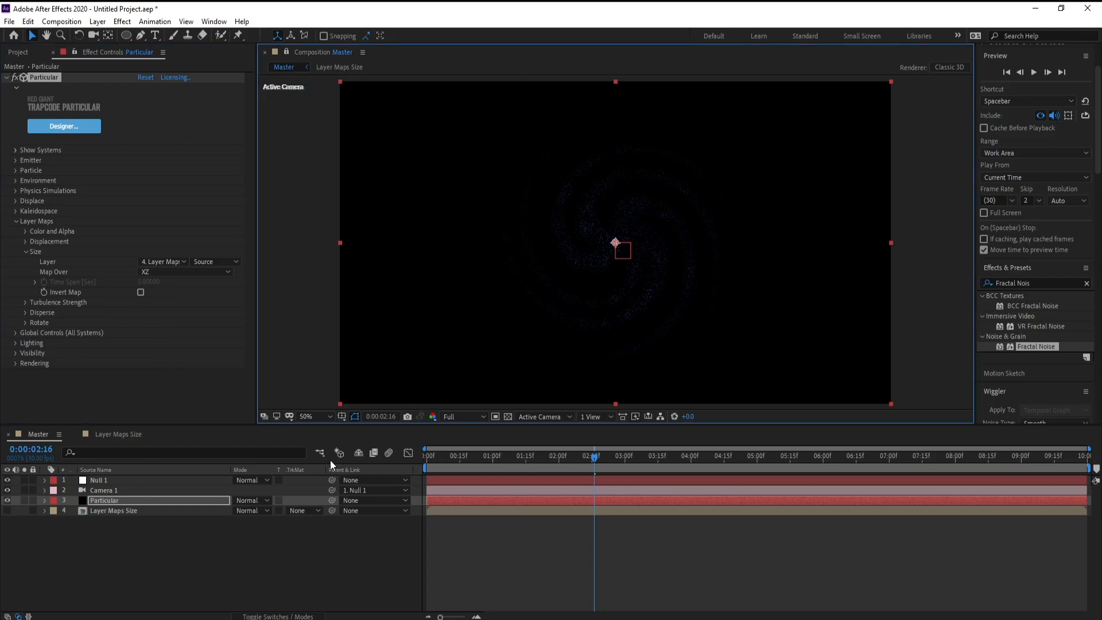
double_click(137, 510)
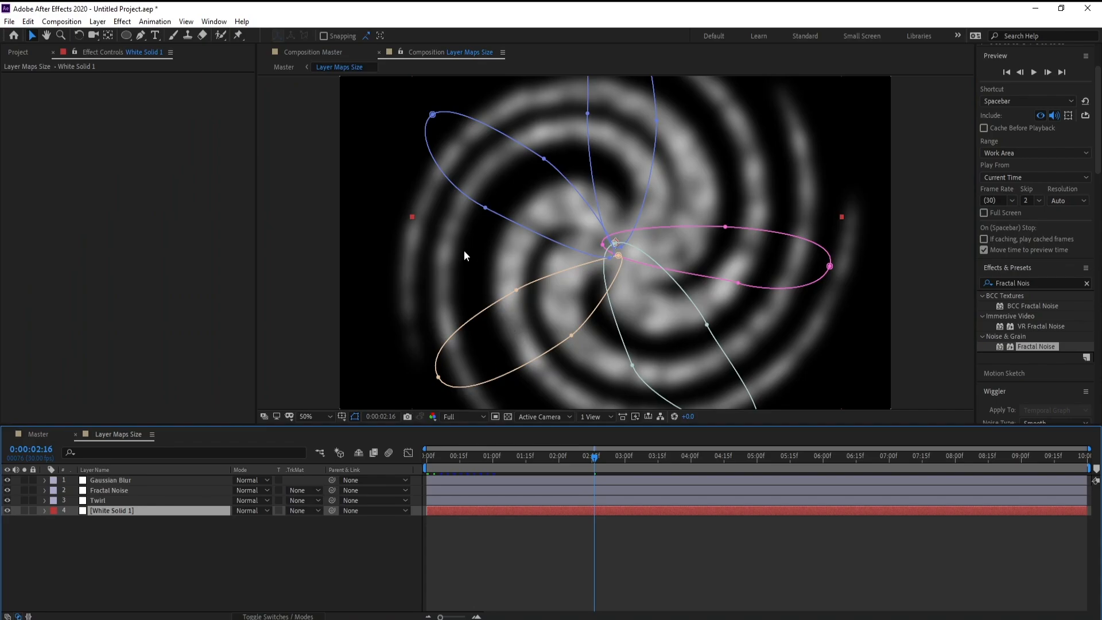
left_click_drag(398, 53, 972, 239)
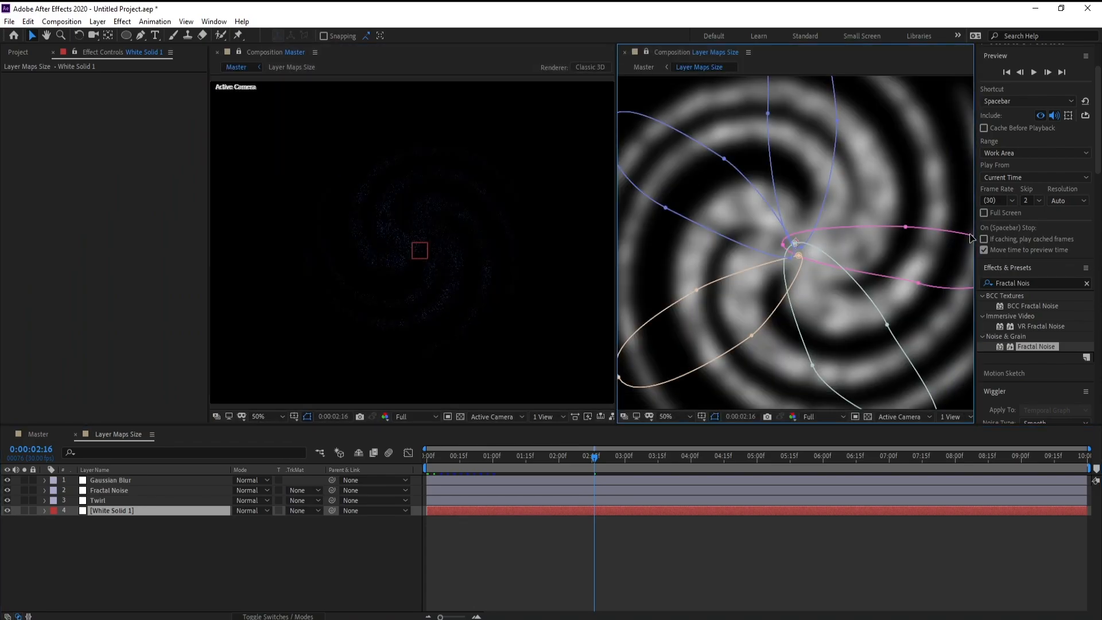
scroll(845, 249, "down", 2)
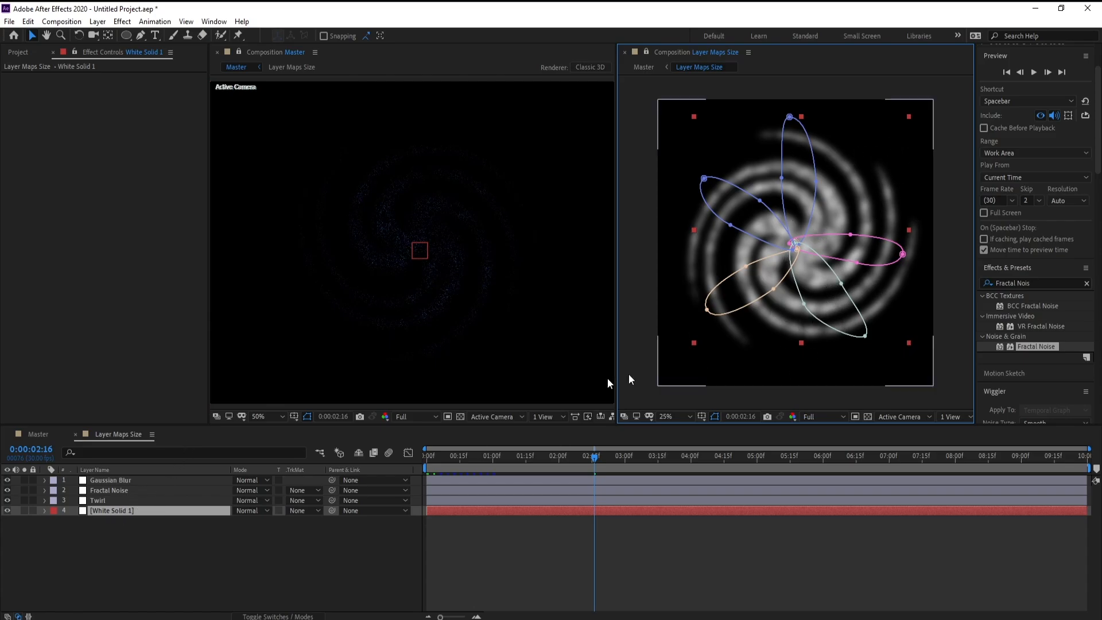
- Draw two small curved Pen tool masks on White Solid 1, in the upper-right and lower-right gaps between the petals
left_click(139, 36)
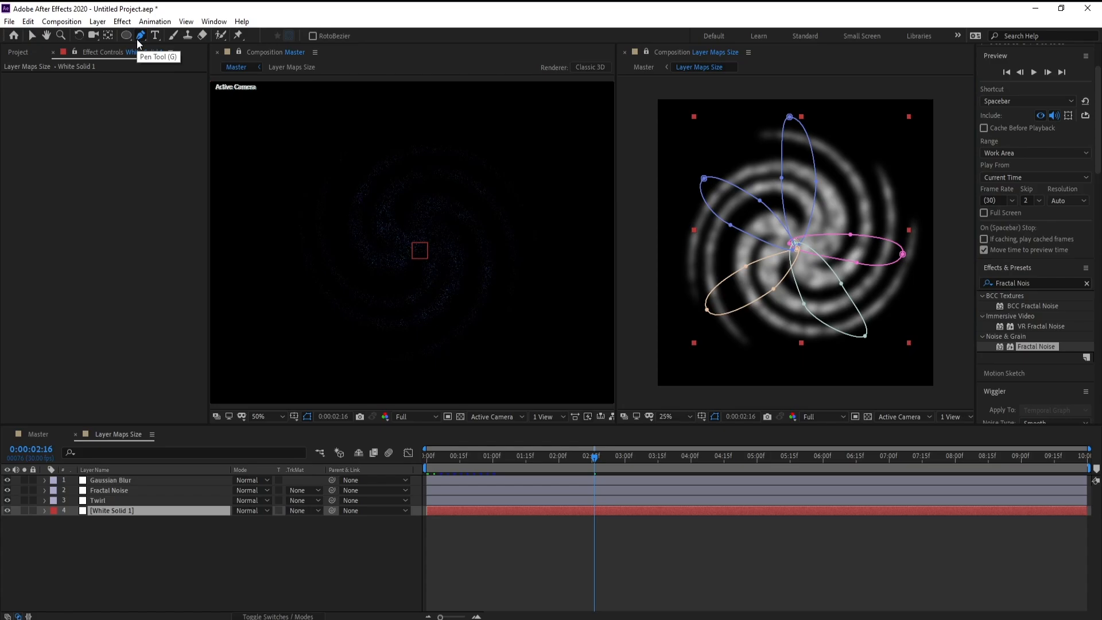
mouse_move(853, 155)
left_mouse_down()
mouse_move(843, 209)
mouse_move(823, 201)
mouse_move(853, 158)
mouse_move(865, 162)
mouse_move(864, 180)
left_mouse_up()
left_click_drag(822, 210, 823, 222)
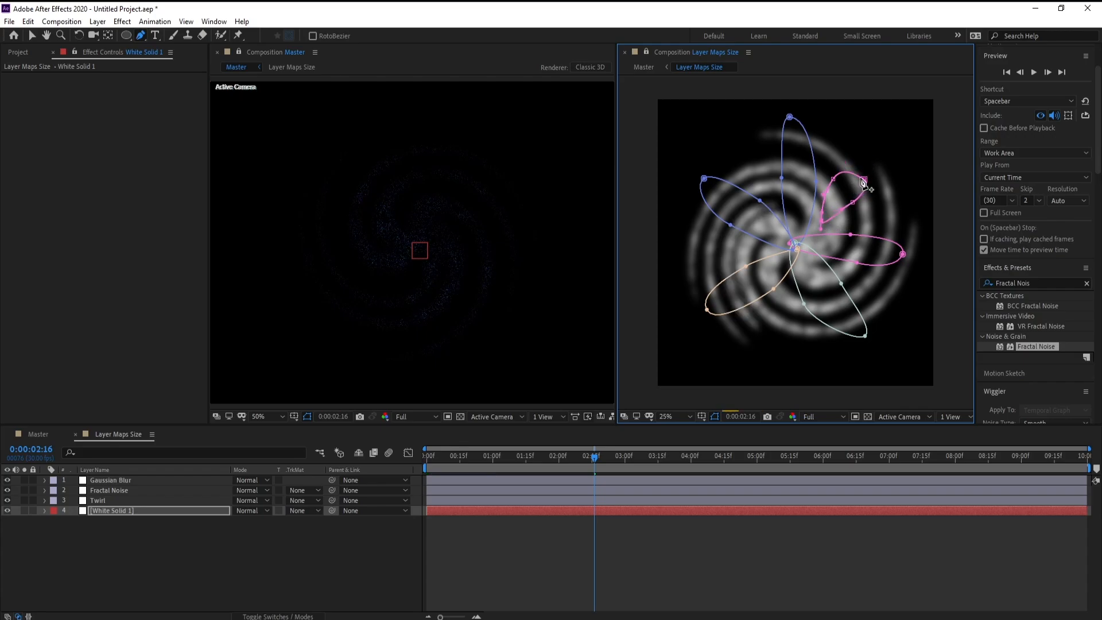
left_click_drag(861, 178, 864, 178)
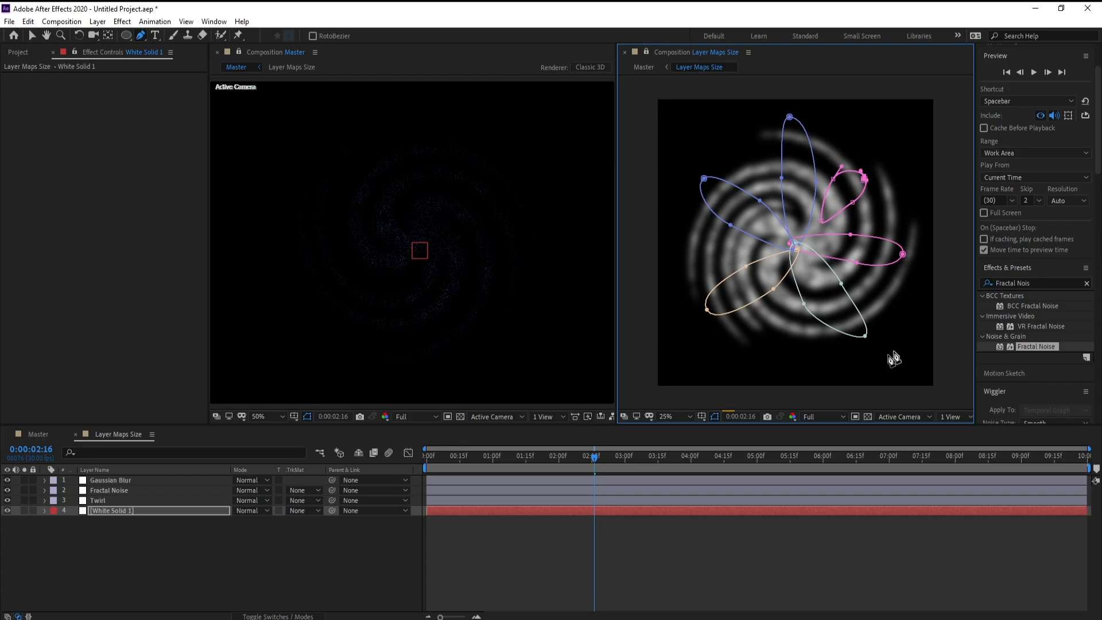
left_click_drag(862, 294, 894, 299)
left_click(863, 269)
- Draw two more small curved masks on White Solid 1, in the bottom and left gaps between the petals, and adjust their outer points
left_click_drag(768, 341, 764, 319)
left_click(767, 342)
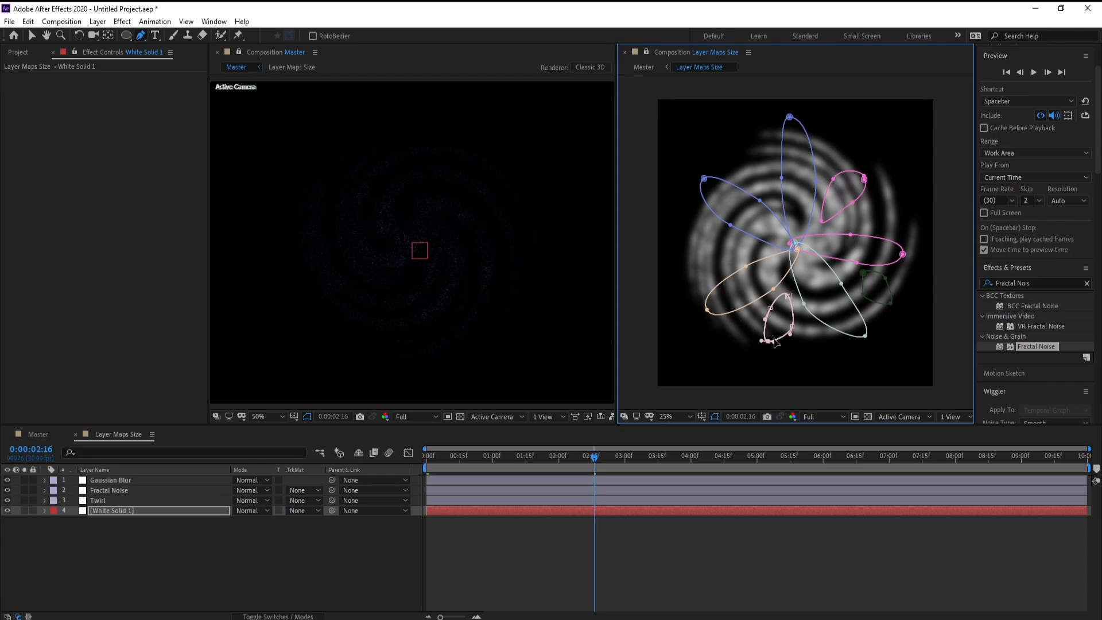
left_click_drag(768, 340, 765, 353)
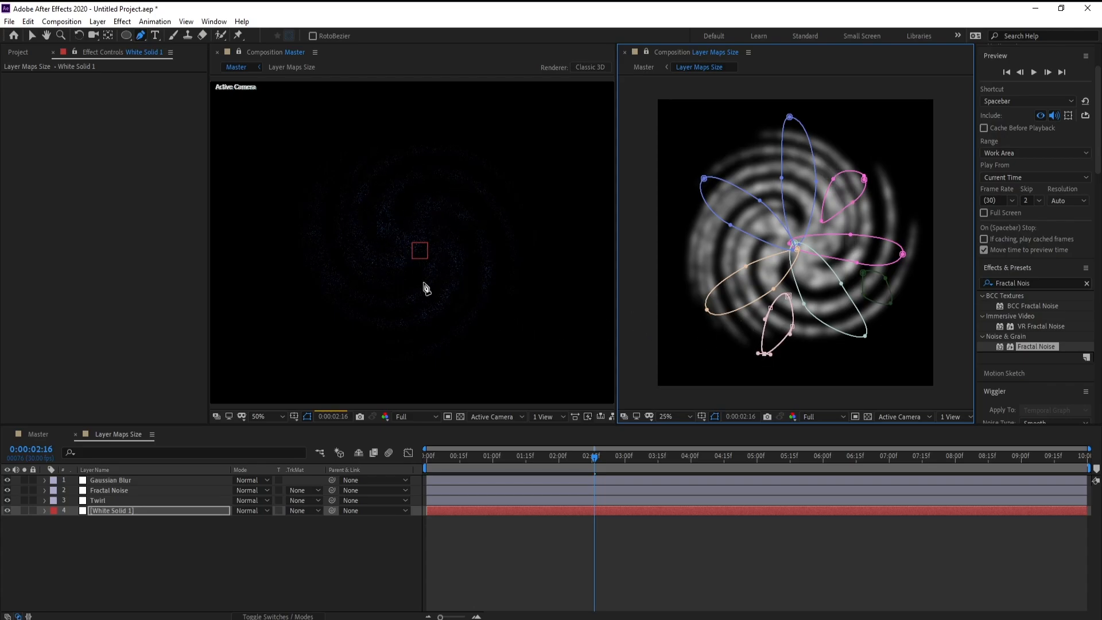
left_click_drag(692, 232, 740, 240)
left_click(720, 227)
left_click(693, 235)
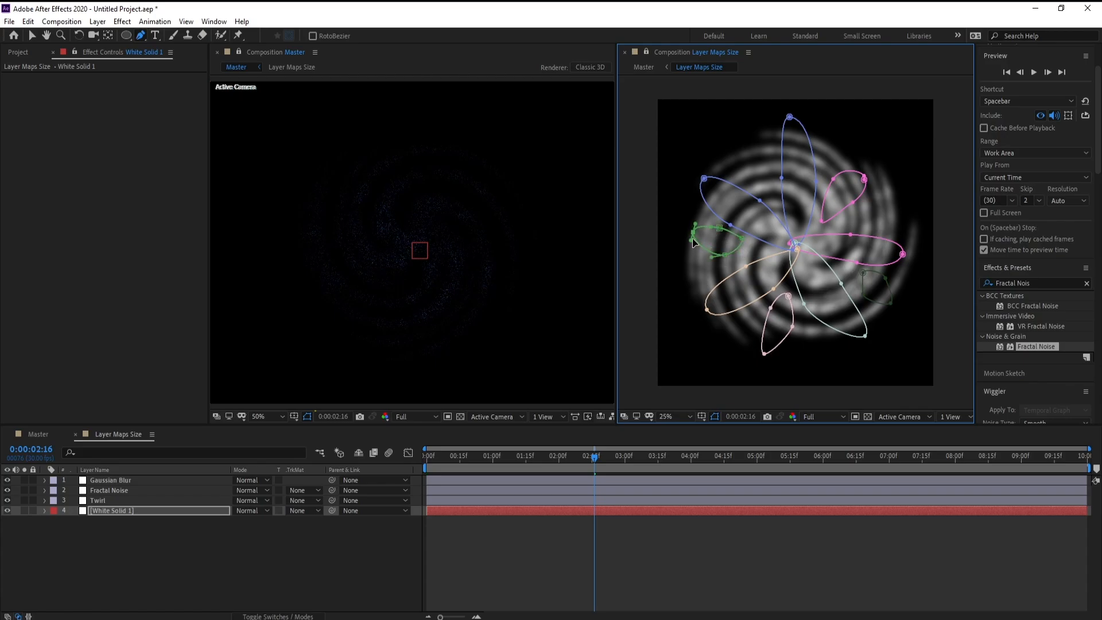
left_click_drag(692, 239, 688, 233)
- Draw a small curved mask on White Solid 1 in the upper-left gap between the petals and refine its points
left_click_drag(747, 136, 769, 149)
left_click(746, 137)
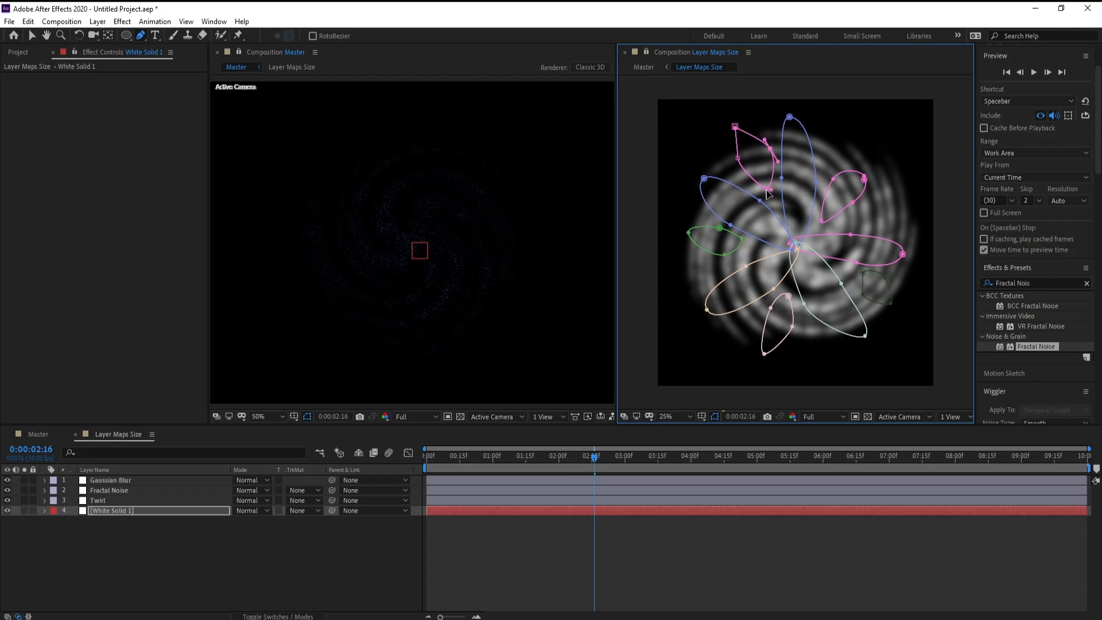
left_click_drag(766, 188, 770, 195)
left_click_drag(738, 159, 732, 156)
left_click(735, 126)
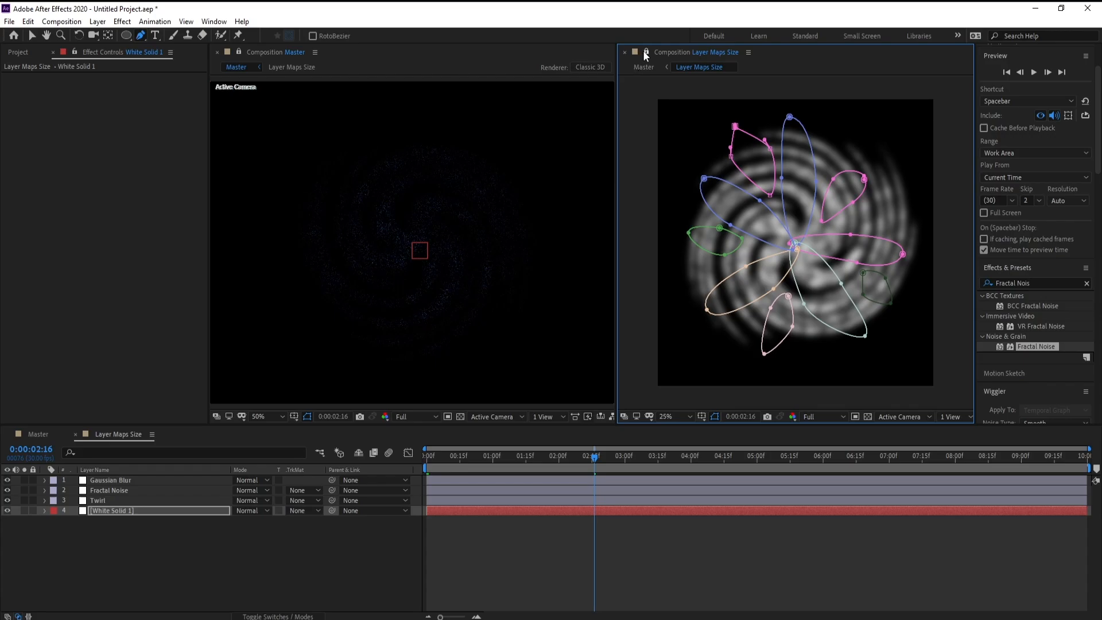
- Close the Layer Maps Size viewer, return to the Master composition with the Selection tool and unlock its viewer
left_click(625, 53)
key("v")
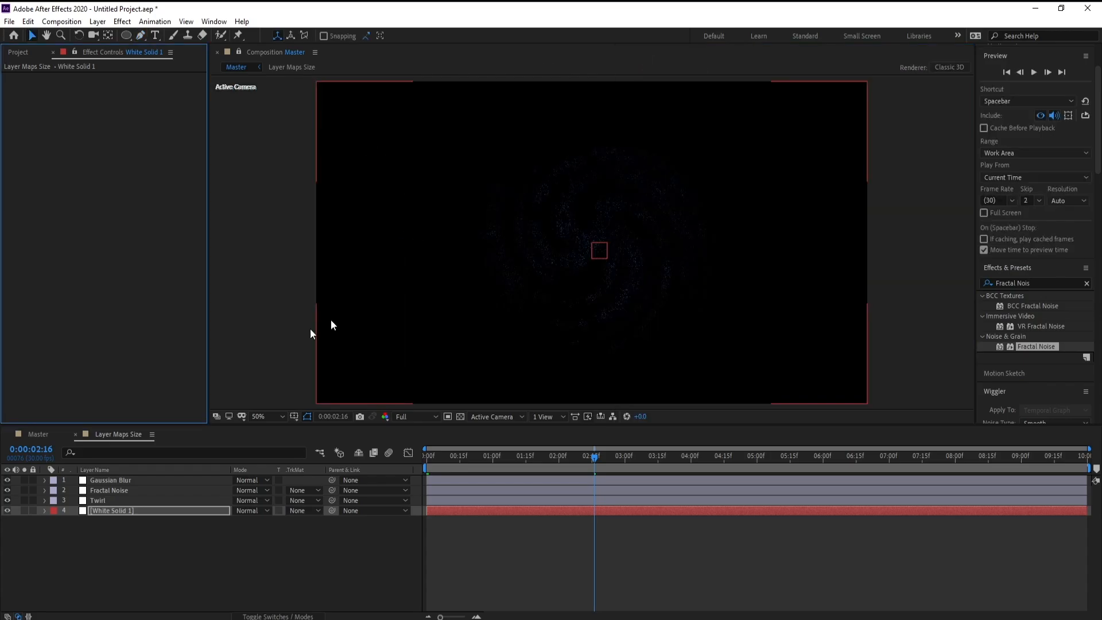
left_click(37, 434)
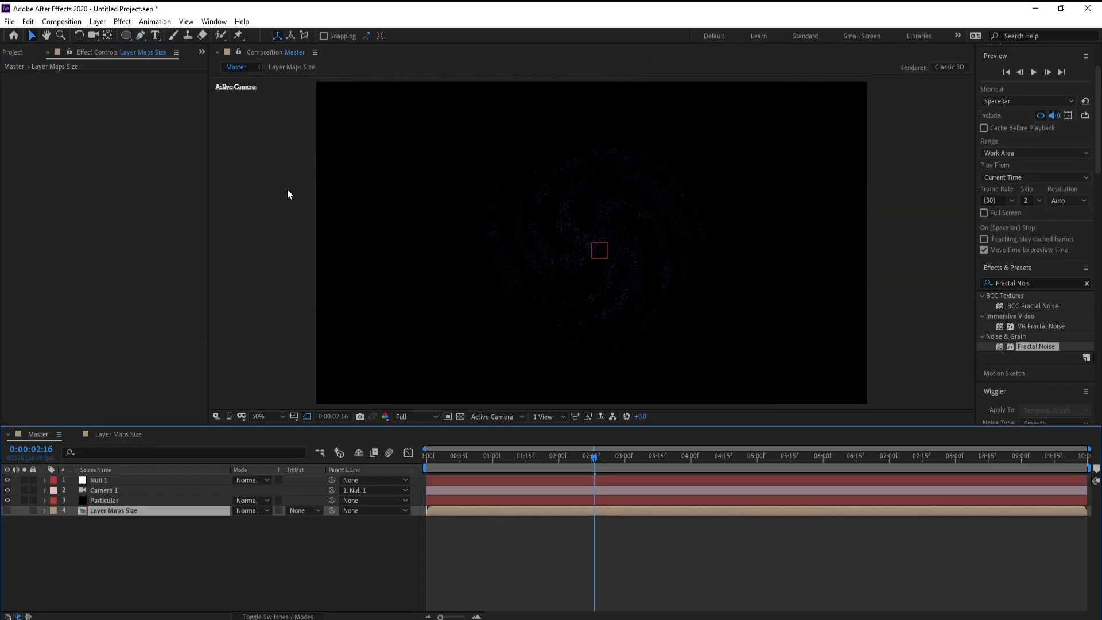
left_click(240, 53)
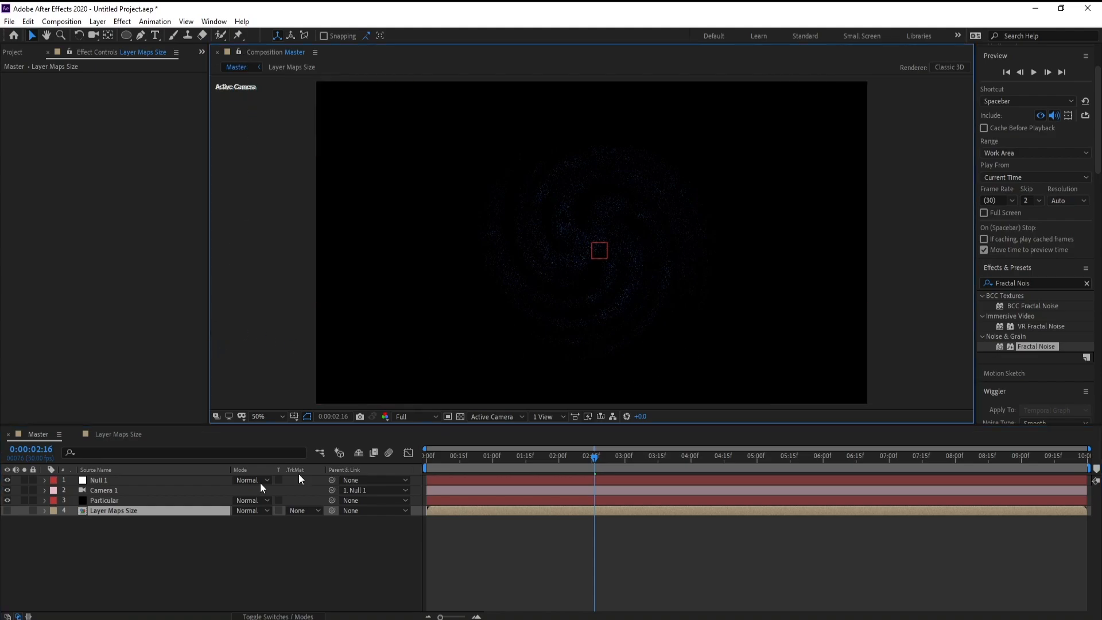
- Collapse the Size group and reveal the Displacement settings under Layer Maps in the Particular effect
left_click(93, 499)
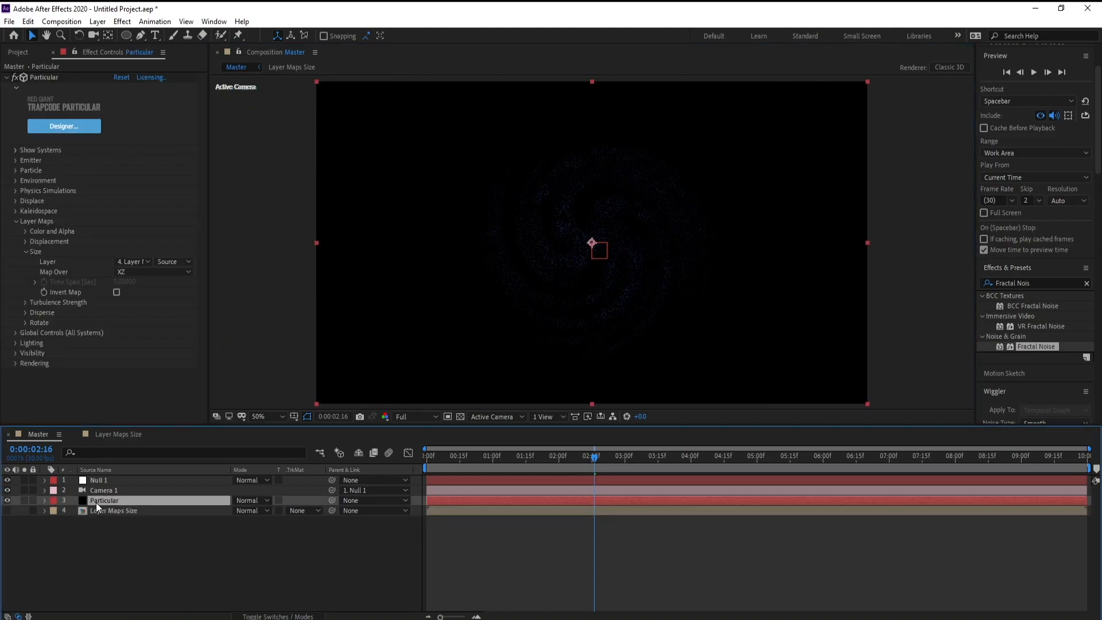
left_click(25, 252)
left_click(25, 241)
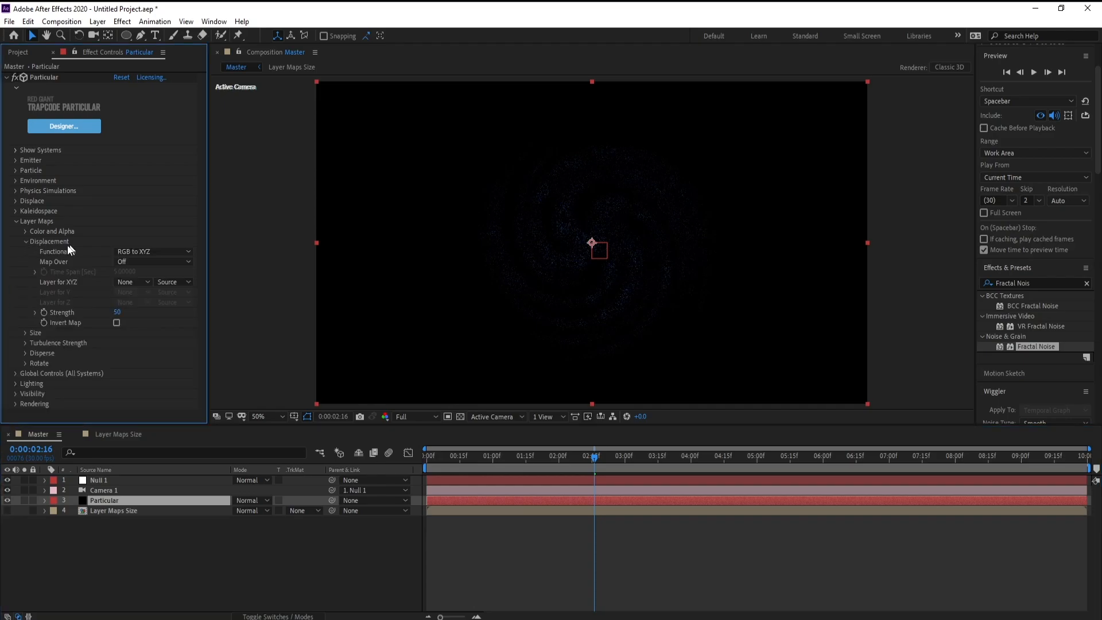
- Create a 1920 x 1920 px, 10-second composition named Displacement White
left_click(71, 22)
left_click(87, 40)
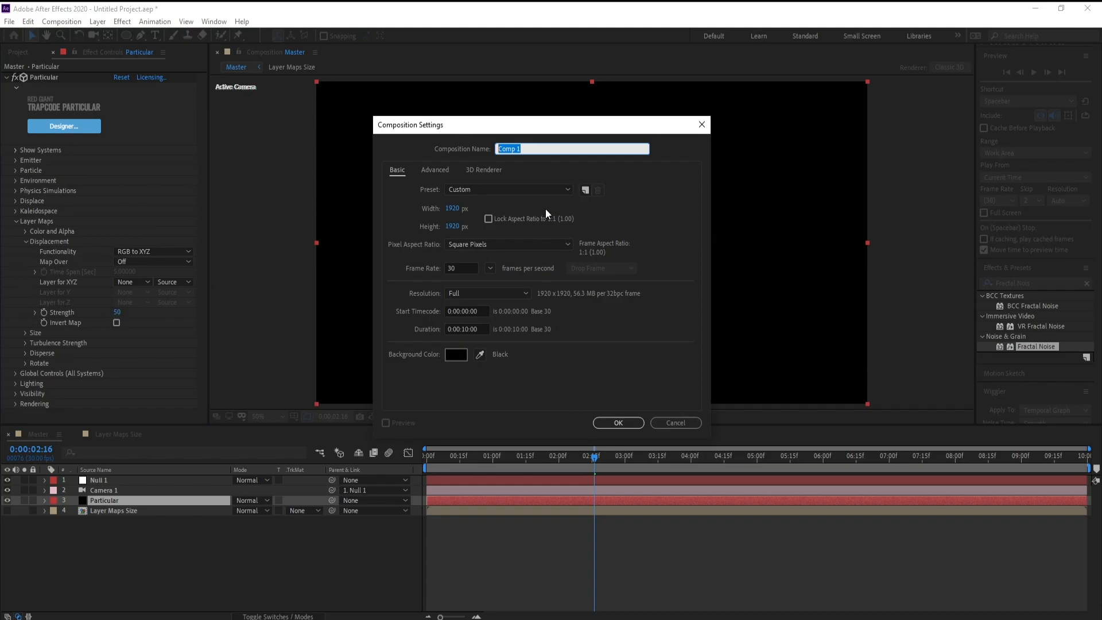
type("S")
key("Return")
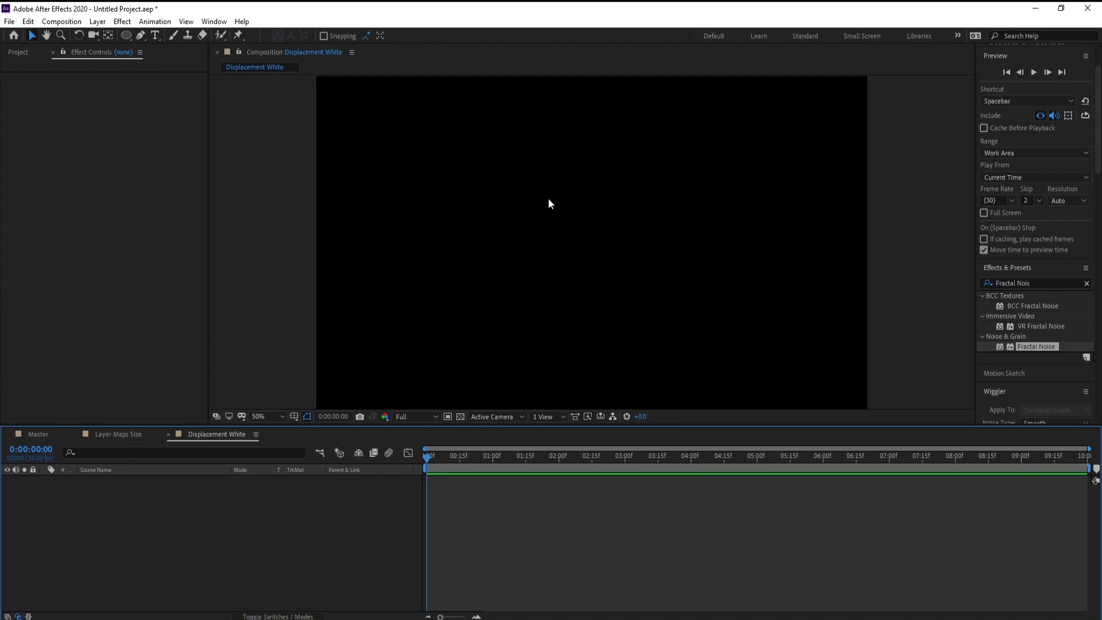
scroll(549, 199, "down", 1)
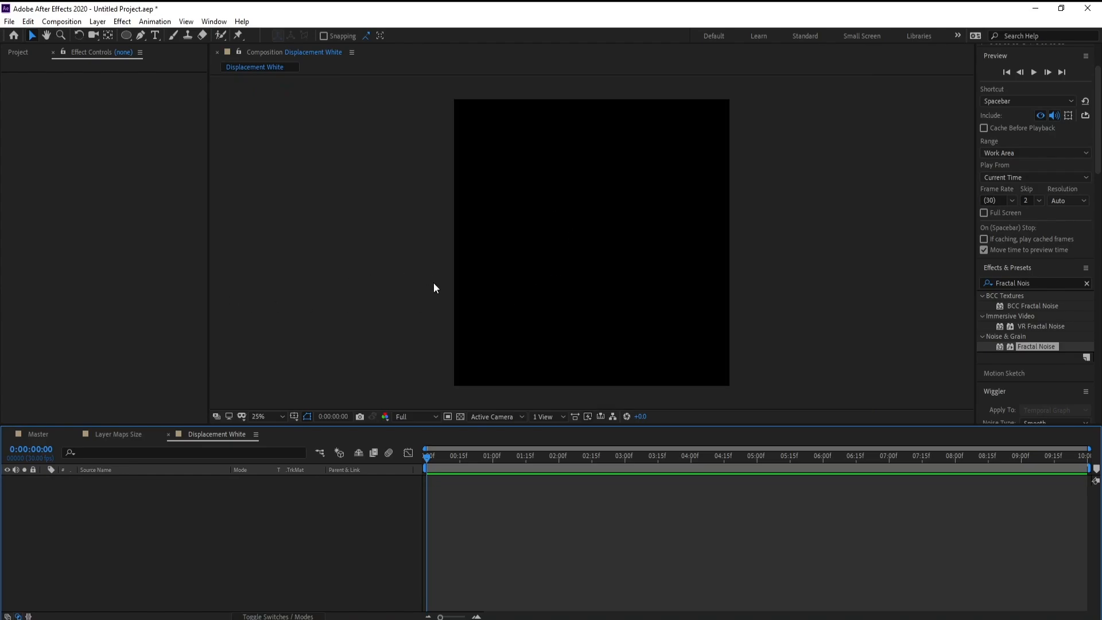
- Add a neutral gray solid with 50% brightness to the Displacement White composition
left_click(97, 21)
mouse_move(101, 37)
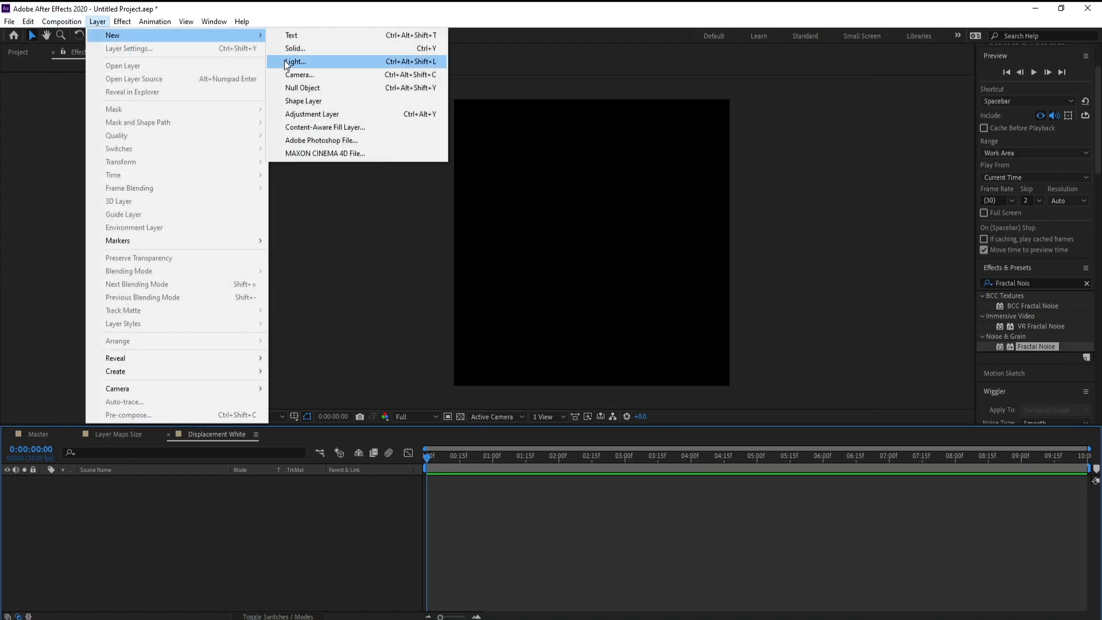
left_click(298, 49)
left_click(254, 370)
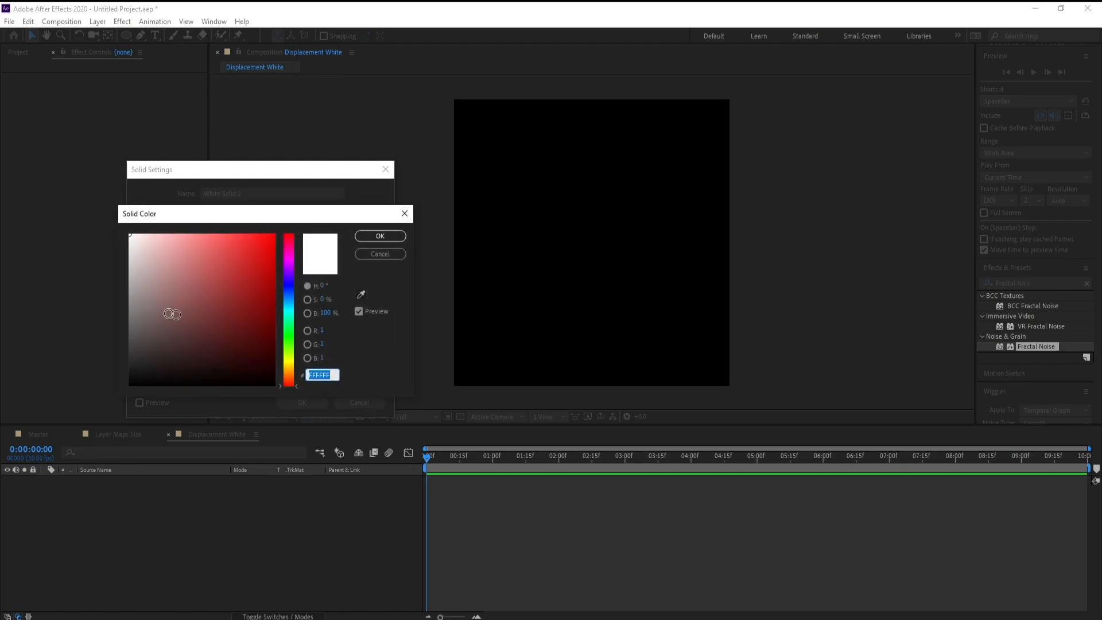
left_click_drag(170, 311, 125, 303)
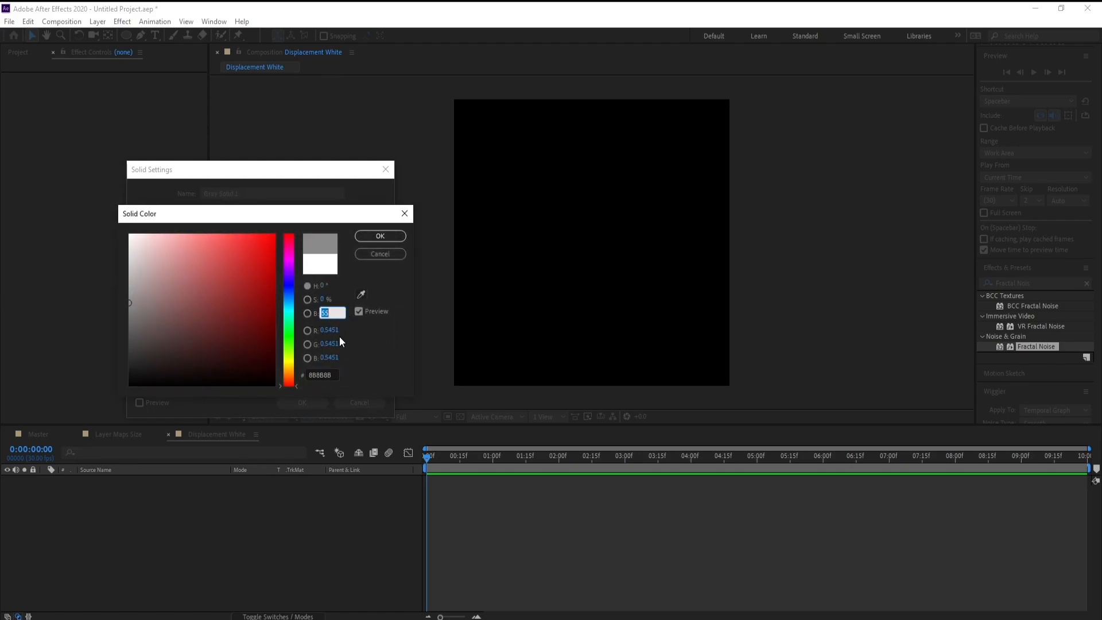
type("50")
key("Return")
key("Return")
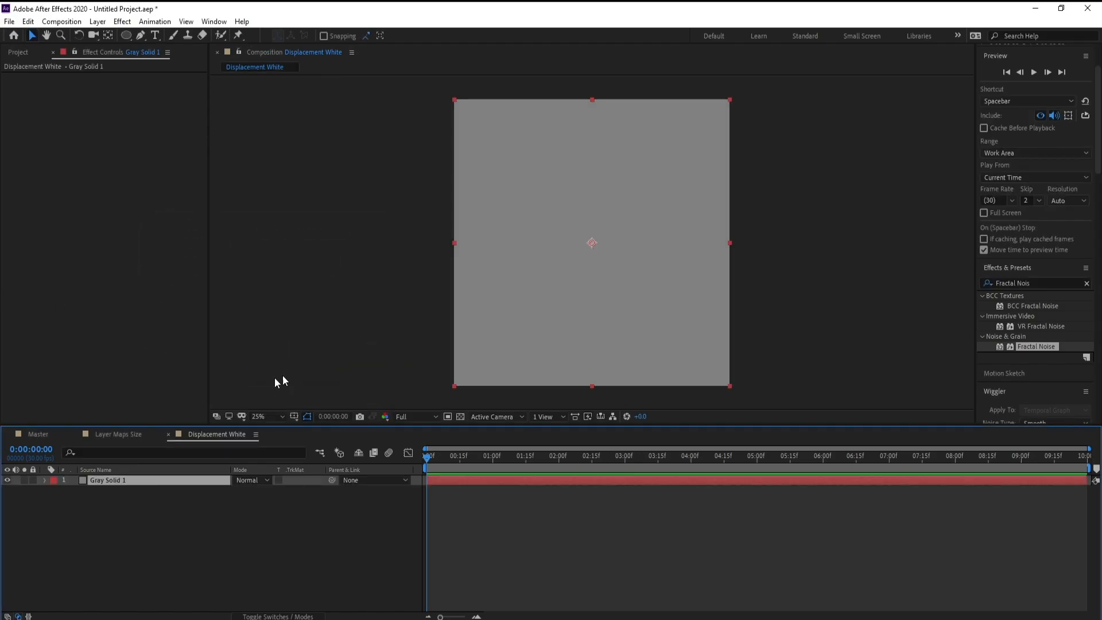
- Add a pure white solid (FFFFFF) above the gray solid in the Displacement White composition
left_click(98, 21)
mouse_move(101, 35)
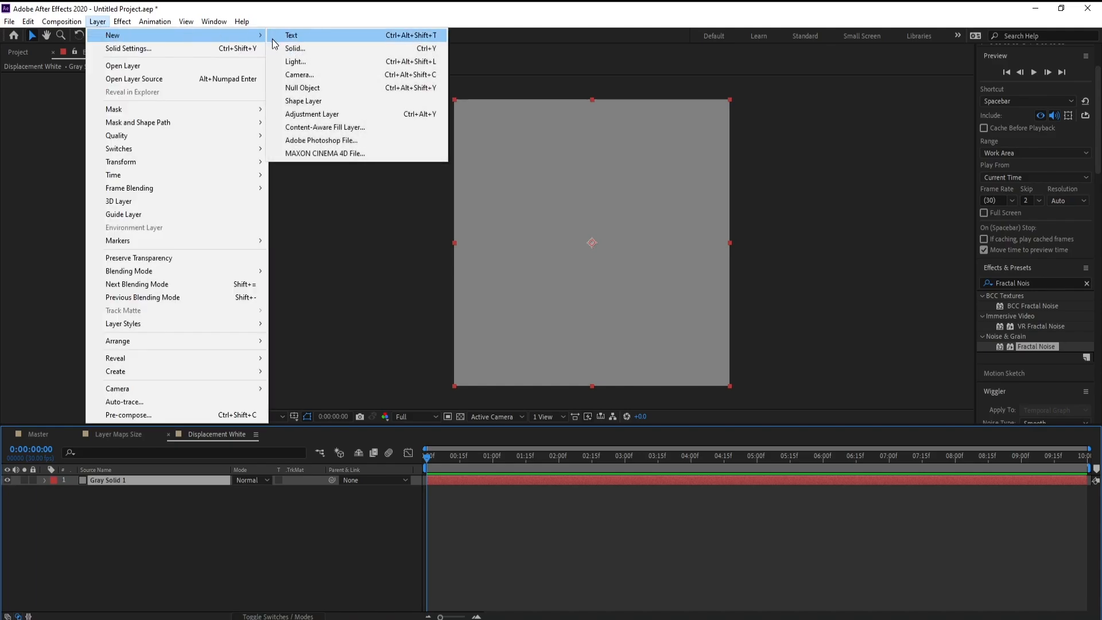
left_click(299, 48)
left_click(260, 367)
left_click_drag(135, 280, 71, 104)
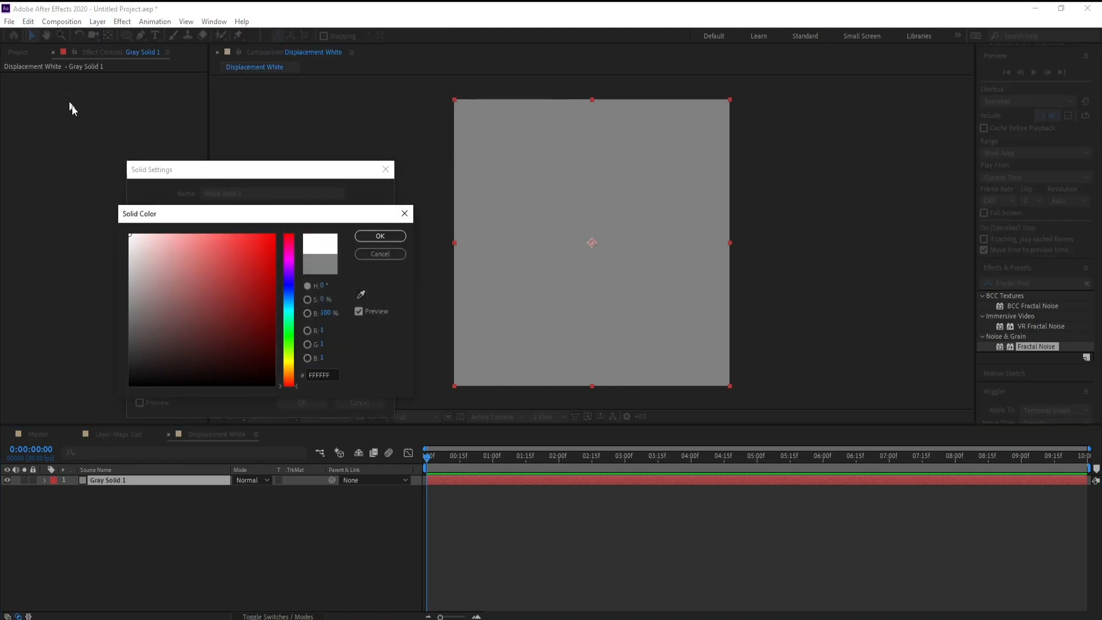
left_click(398, 237)
left_click(302, 402)
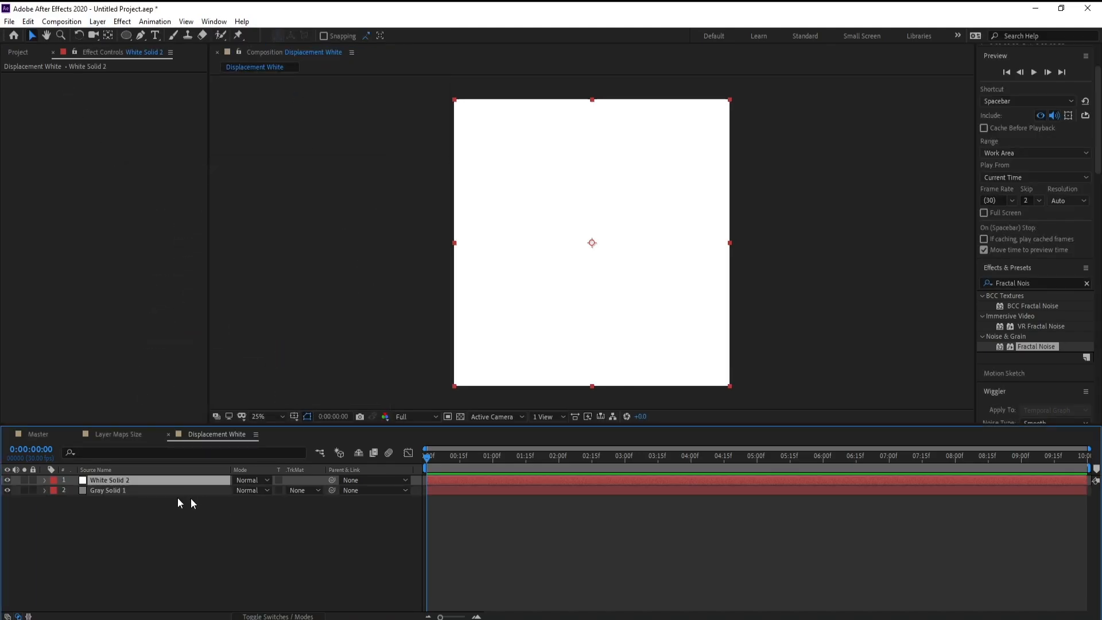
- Add a full-size elliptical mask to the white solid and scale it about its center to roughly half the composition's size
left_click(126, 35)
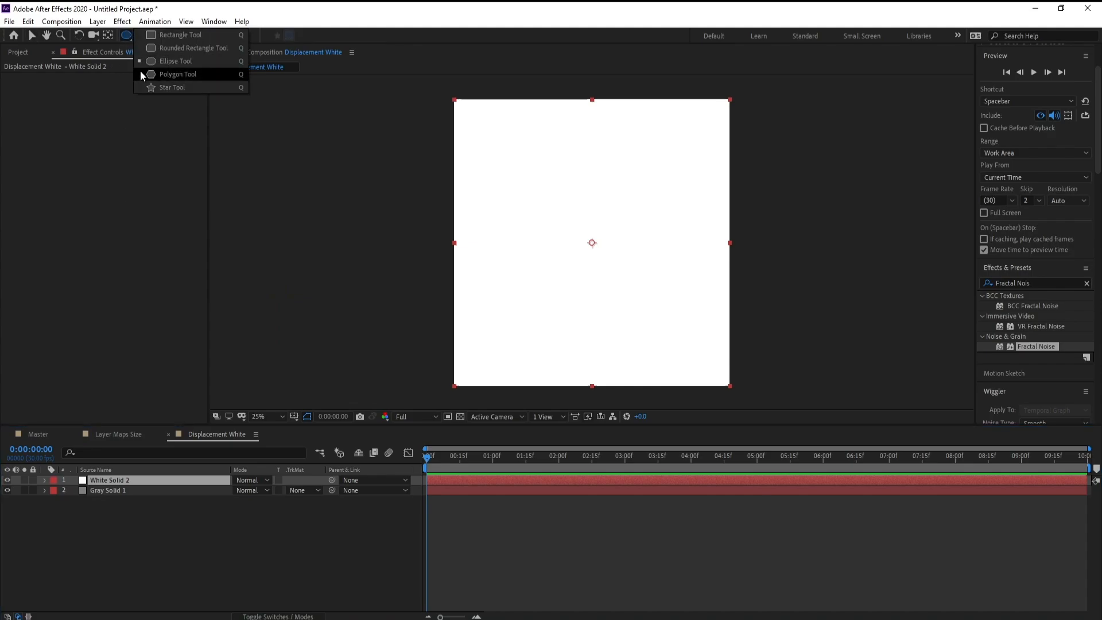
left_click(188, 63)
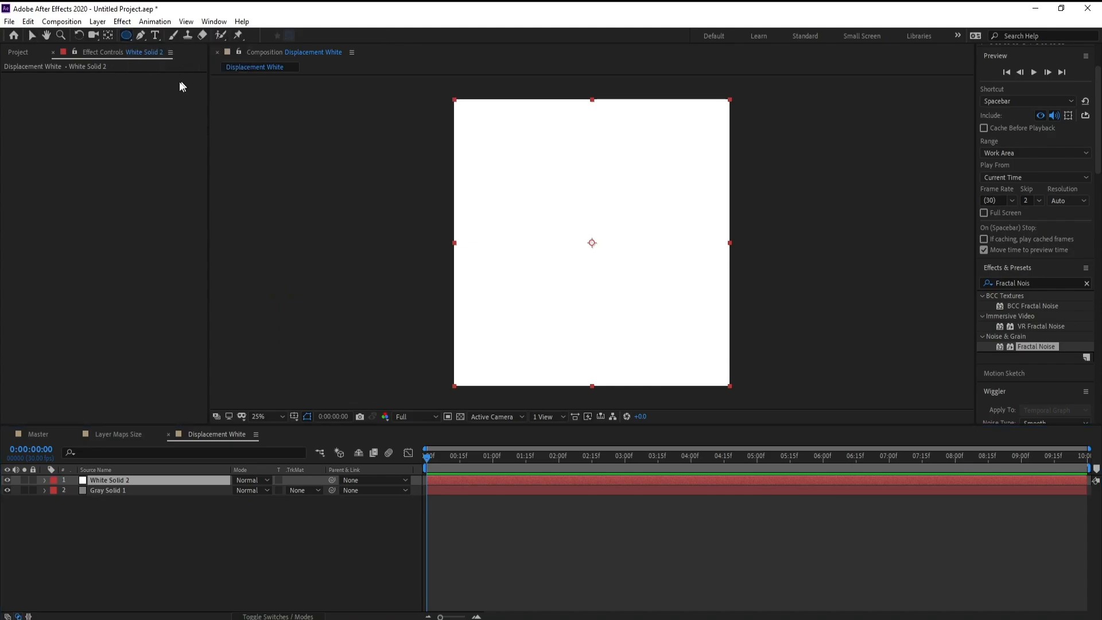
double_click(126, 36)
key("v")
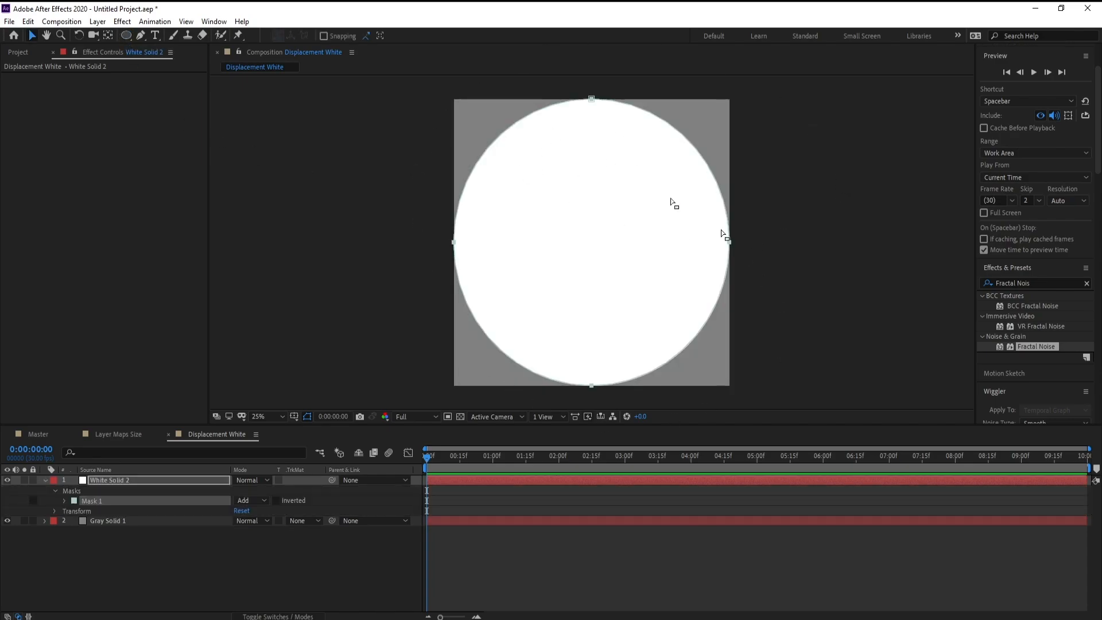
left_click(592, 99)
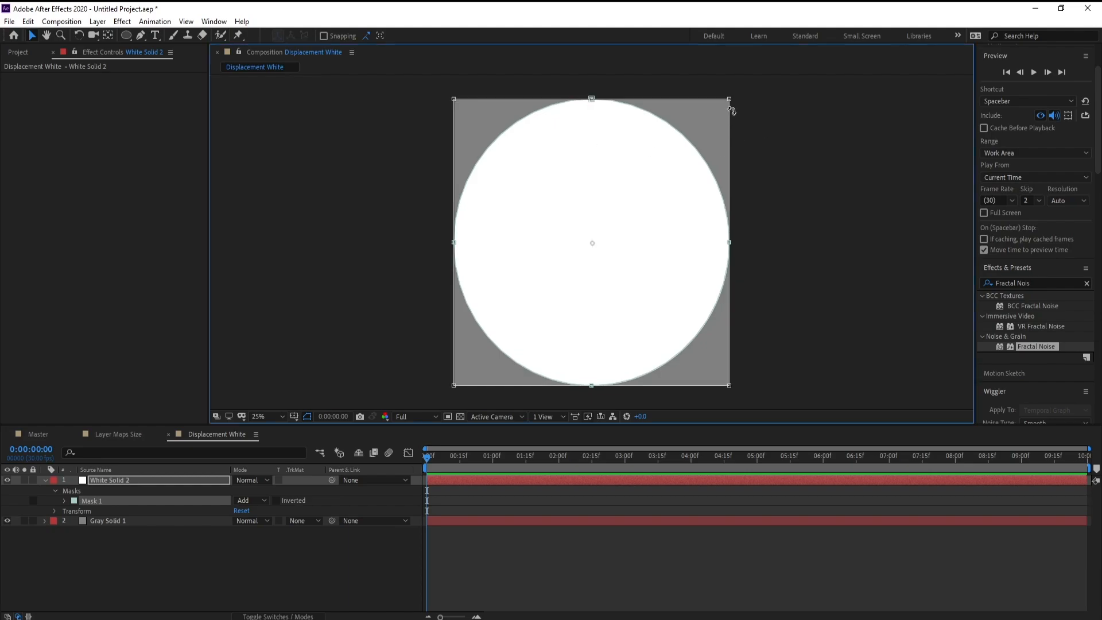
left_click_drag(728, 98, 659, 172)
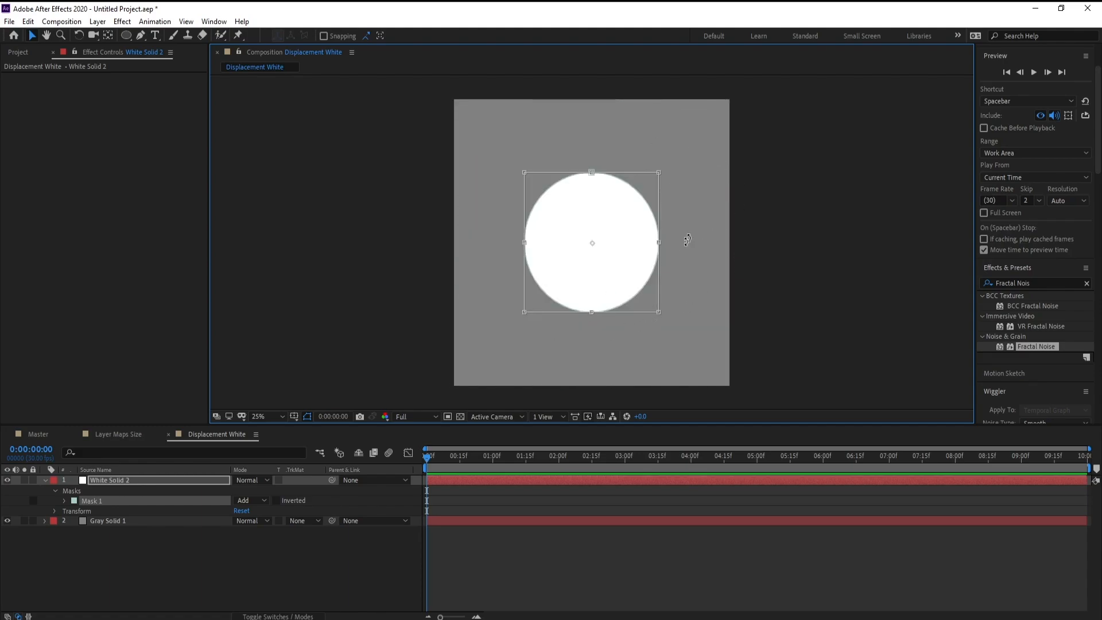
- Place the Displacement White composition at the bottom of the Master layer stack and hide it
left_click(43, 439)
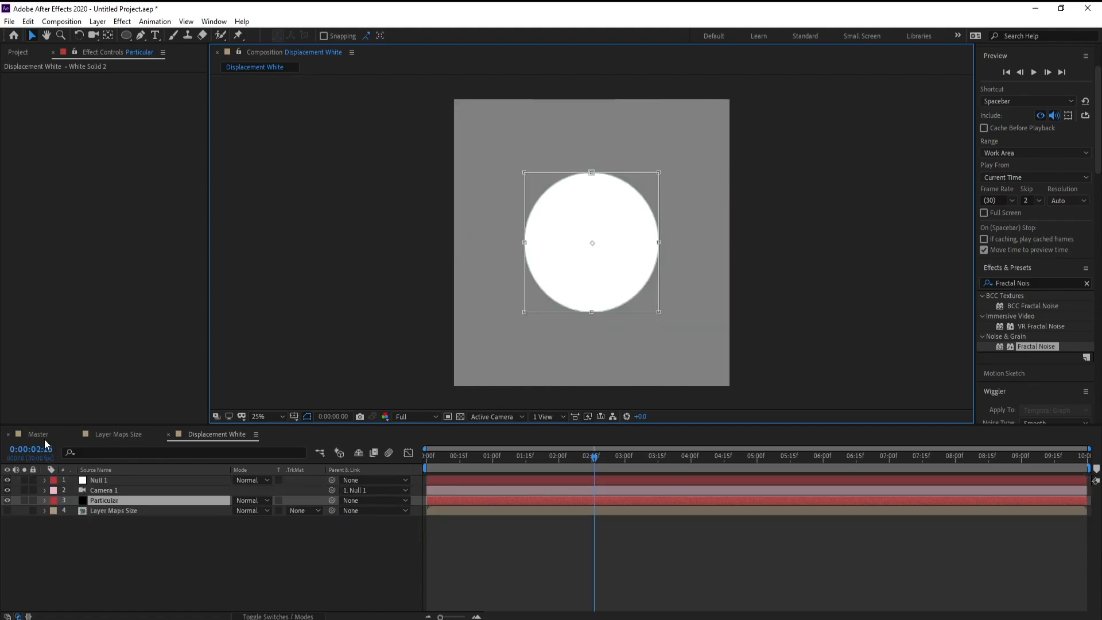
left_click(13, 54)
left_click(58, 163)
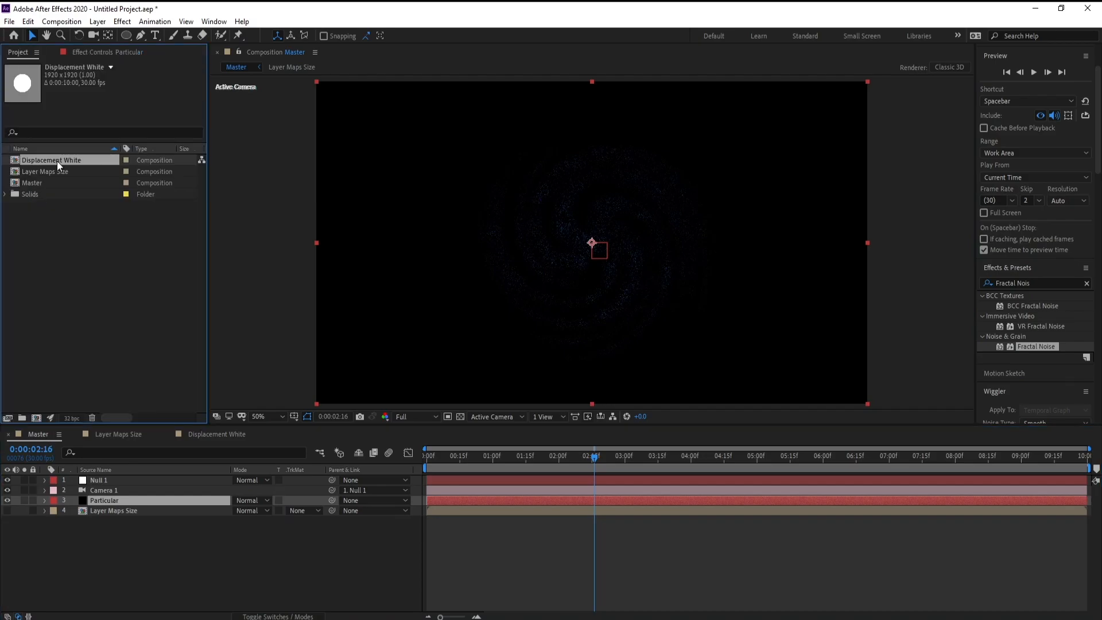
left_click_drag(68, 160, 138, 532)
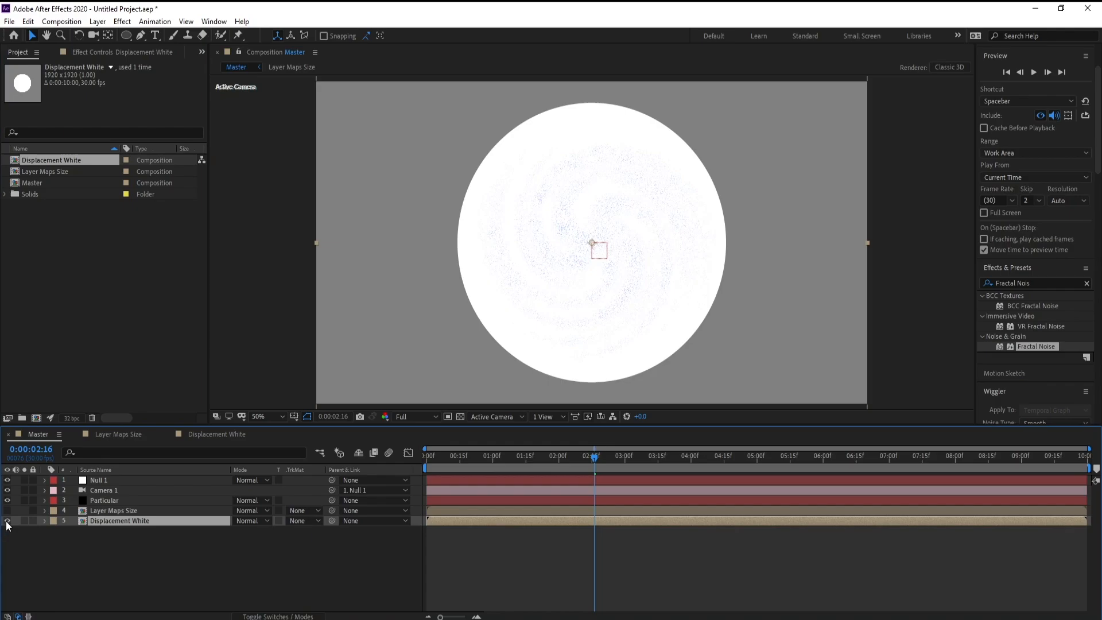
left_click(7, 521)
- Set Particular's Displacement layer map to Individual XYZ, Map Over XZ, with Displacement White as the Layer for Y
left_click(109, 500)
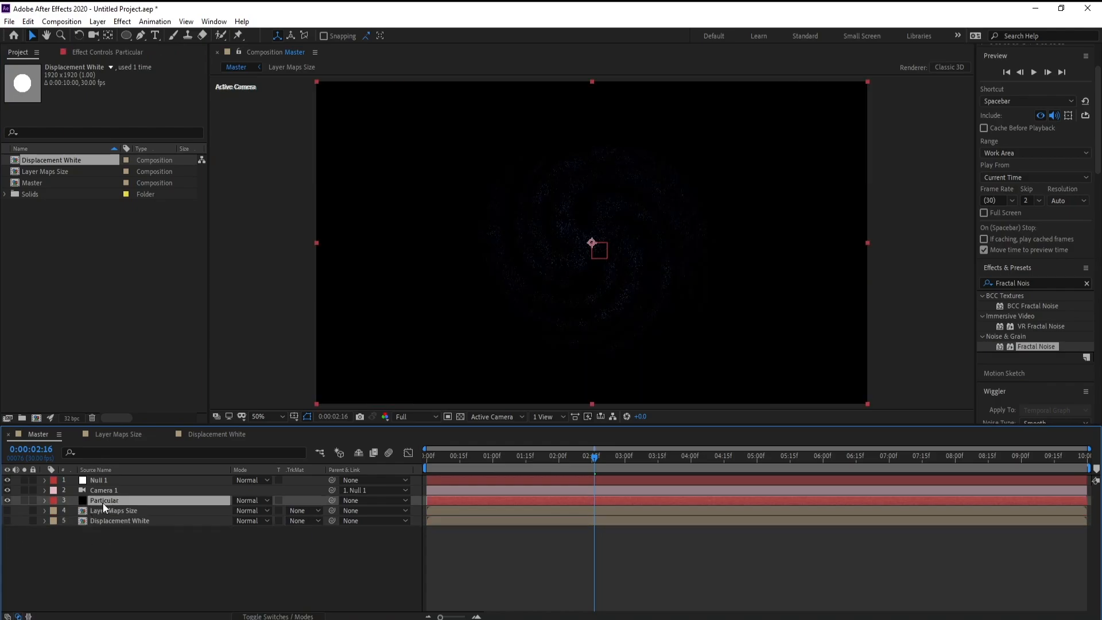
left_click(112, 58)
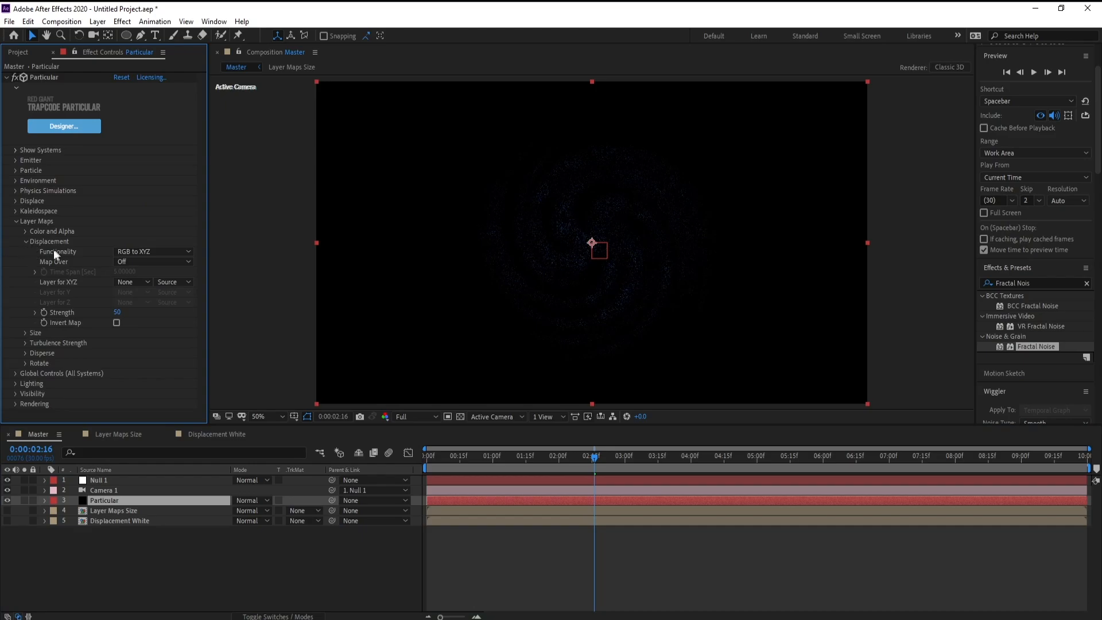
left_click(149, 253)
left_click(156, 279)
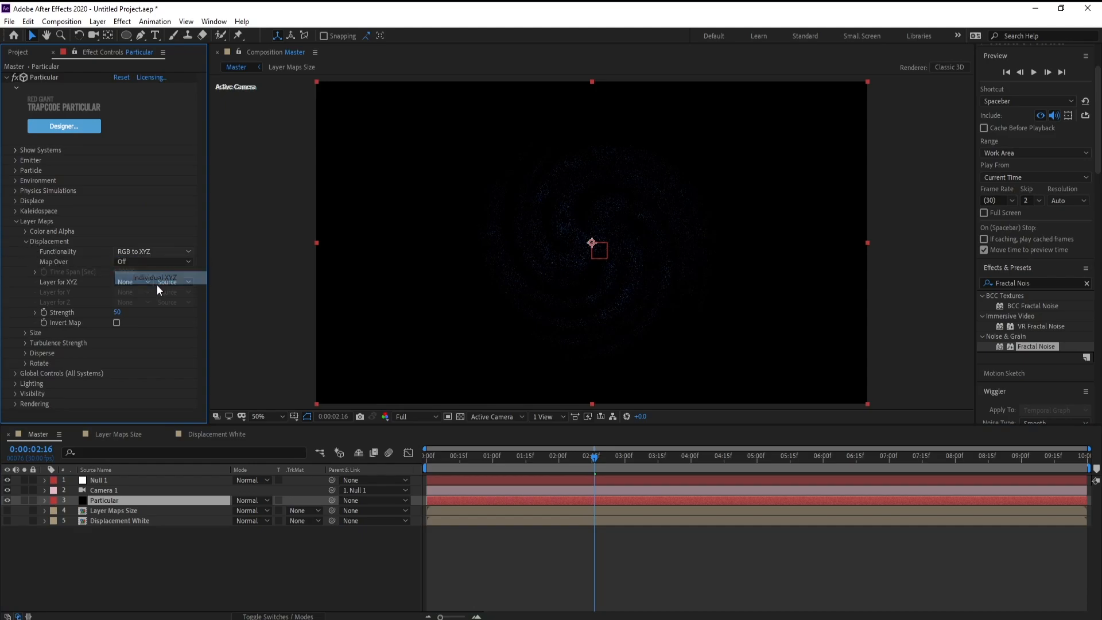
left_click(123, 261)
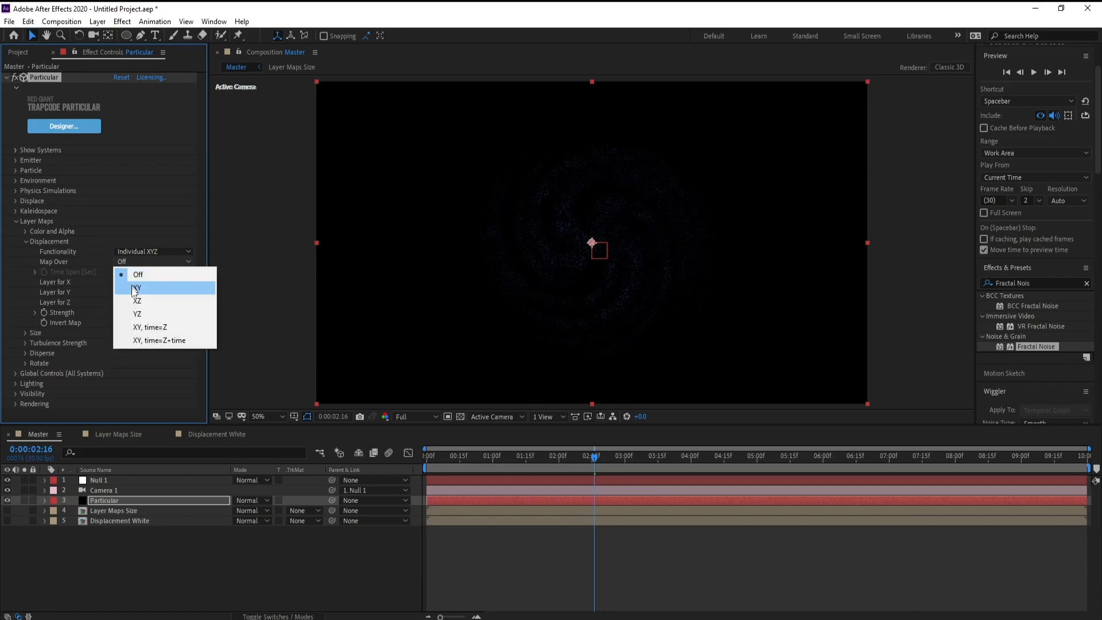
left_click(143, 298)
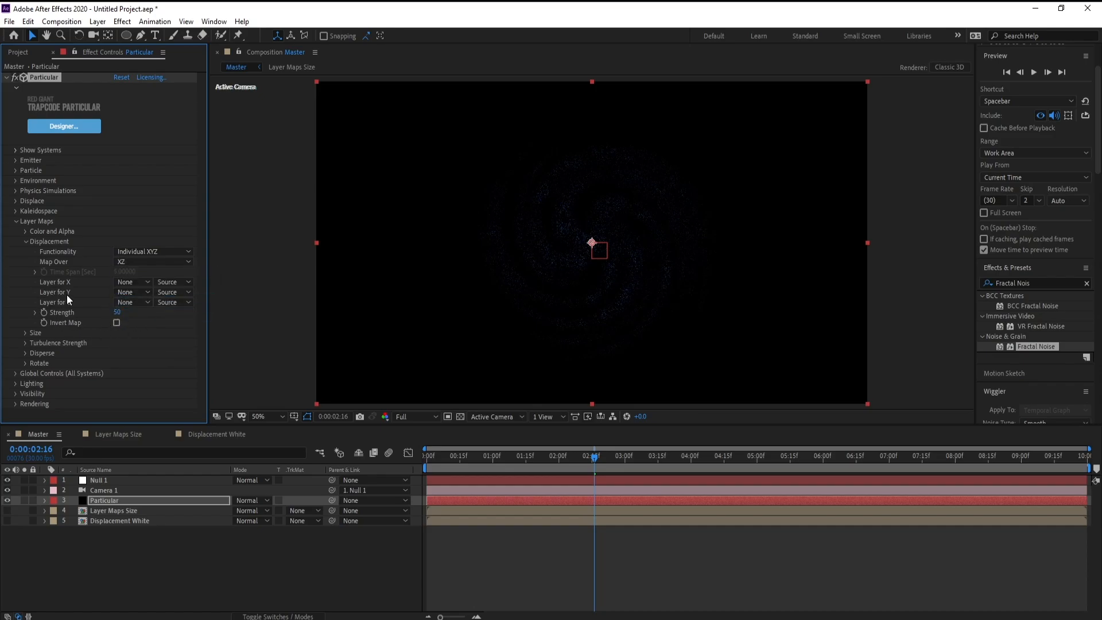
left_click(126, 302)
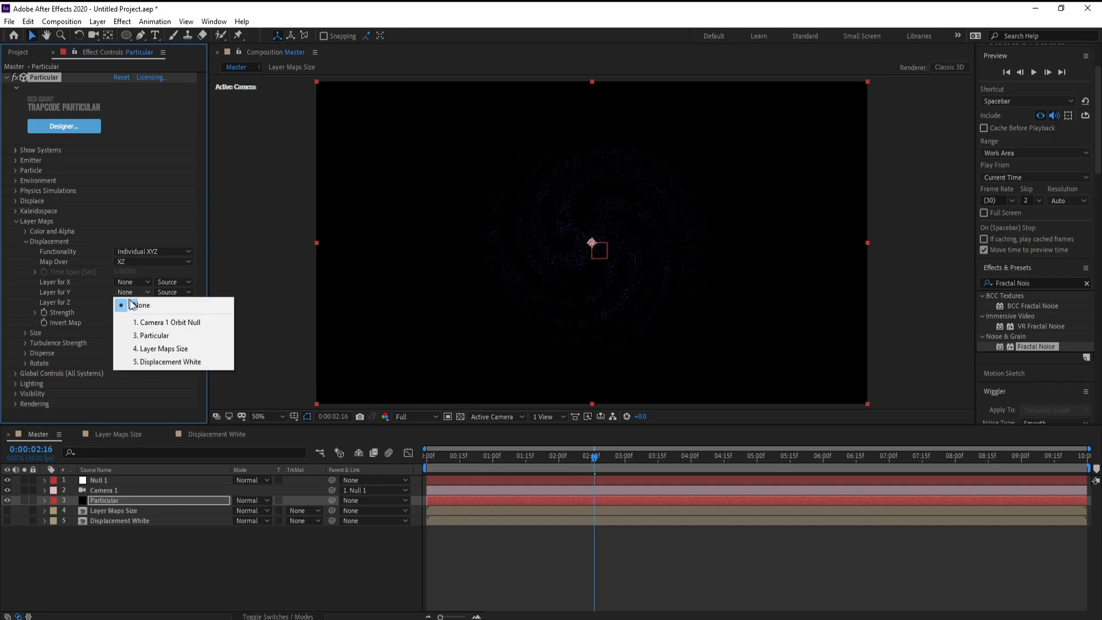
left_click(178, 359)
- Set the X Rotation of Null 1 to 0° to view the galaxy edge-on, and collapse the layer's properties
left_click(104, 482)
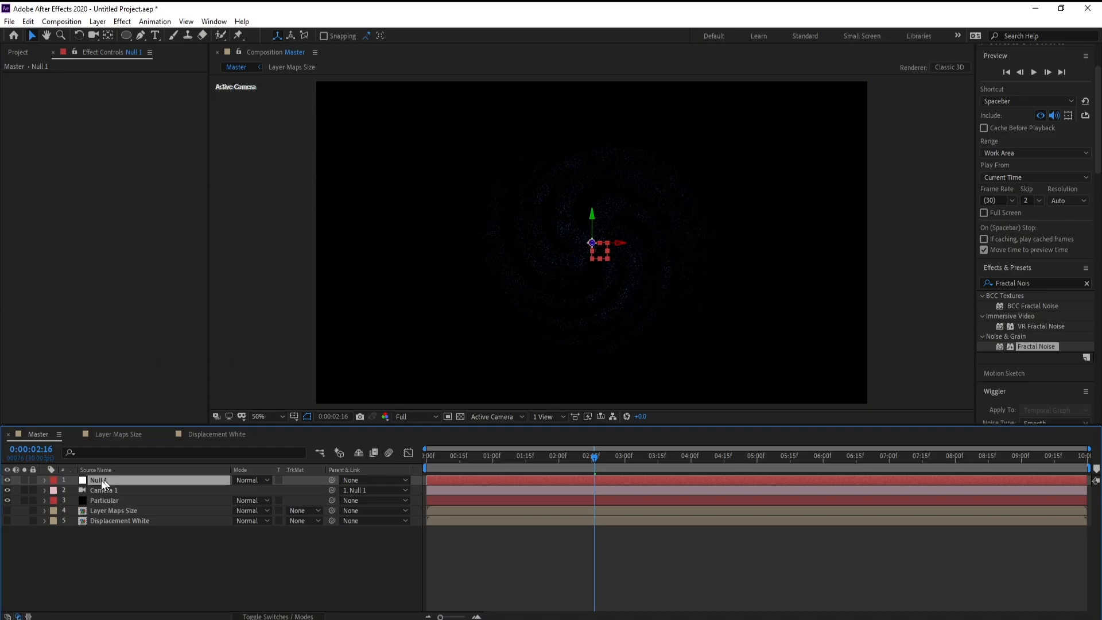
left_click(45, 480)
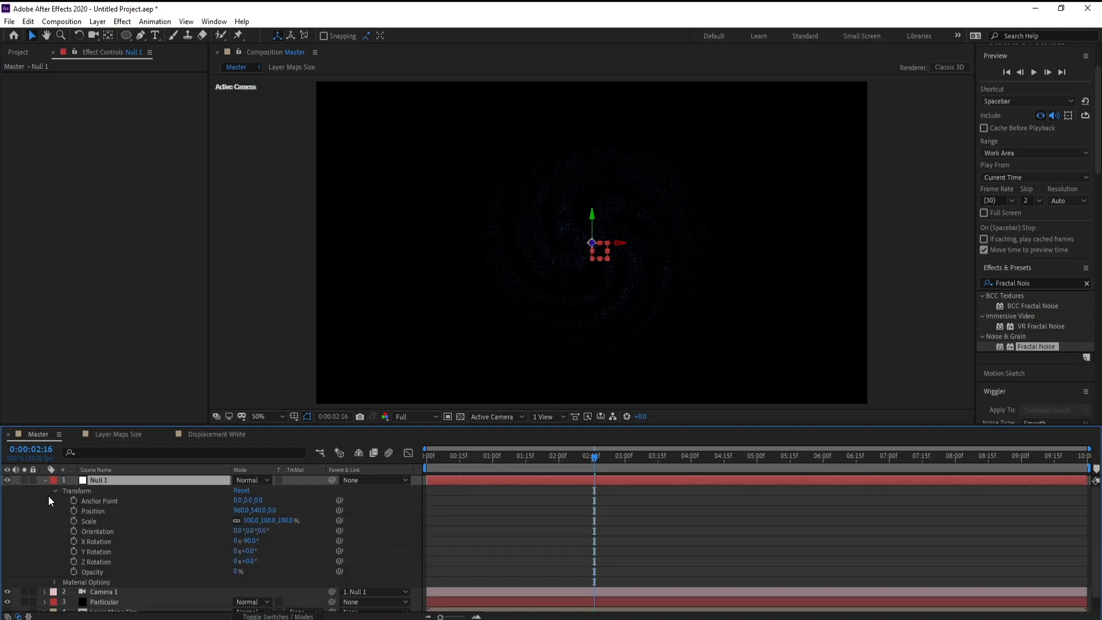
left_click(248, 541)
type("0")
key("Return")
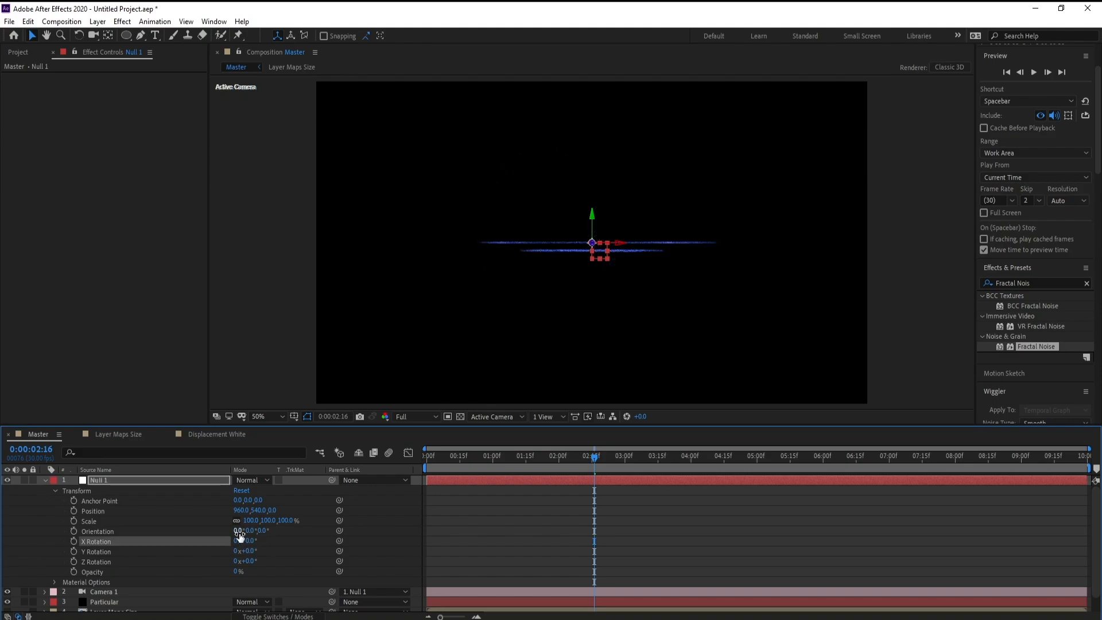
left_click(45, 479)
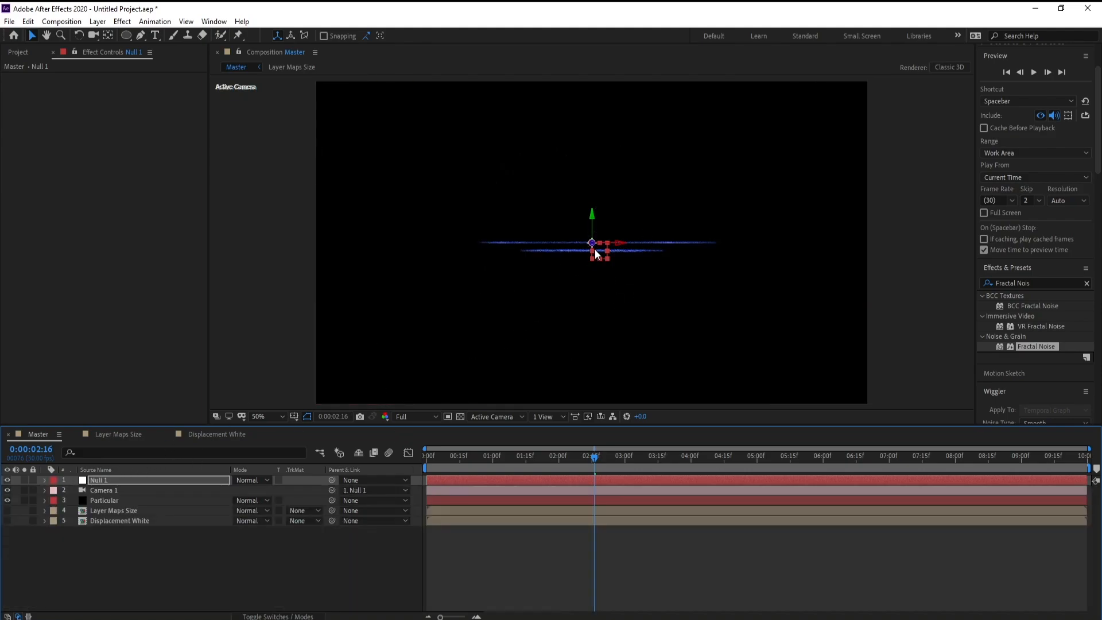
- Set the Displacement layer map Strength in the Particular effect to 80
left_click(100, 501)
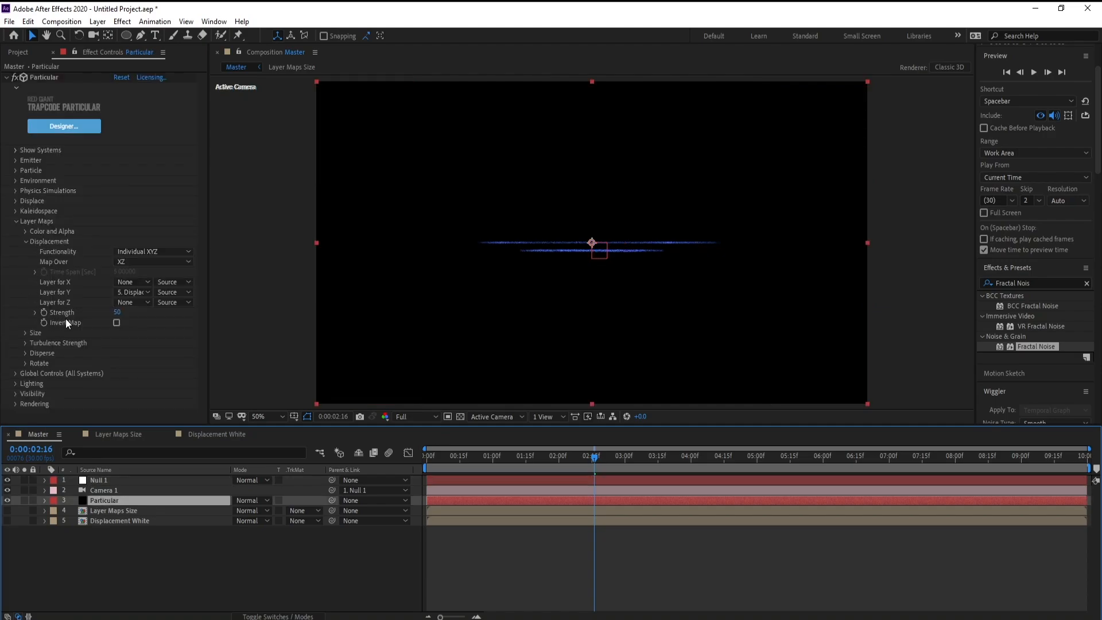
left_click(119, 313)
type("80")
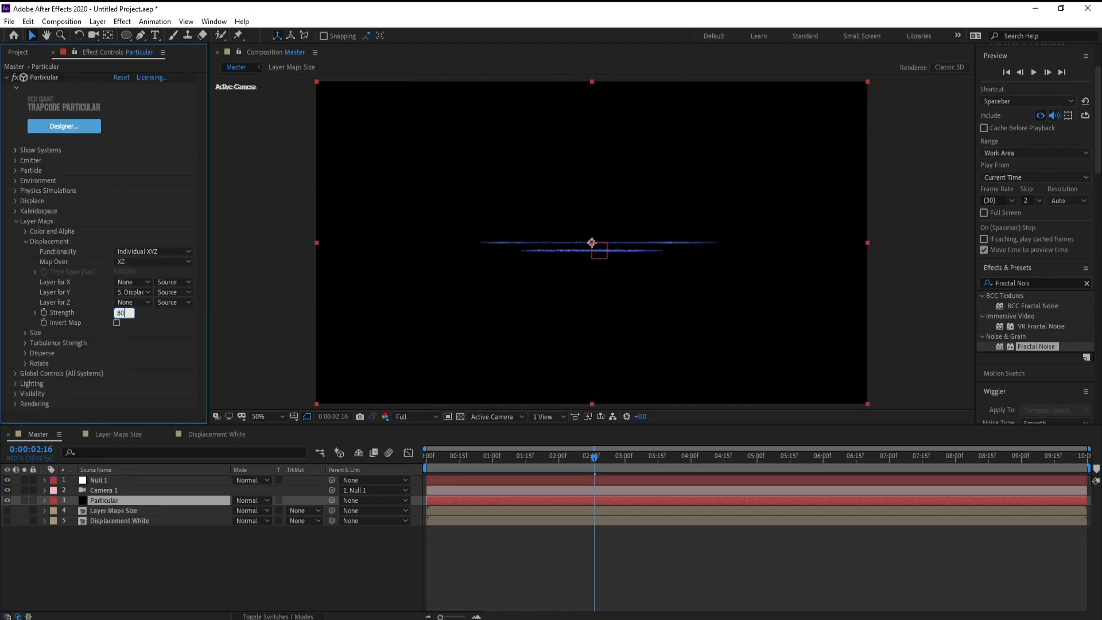
key("Return")
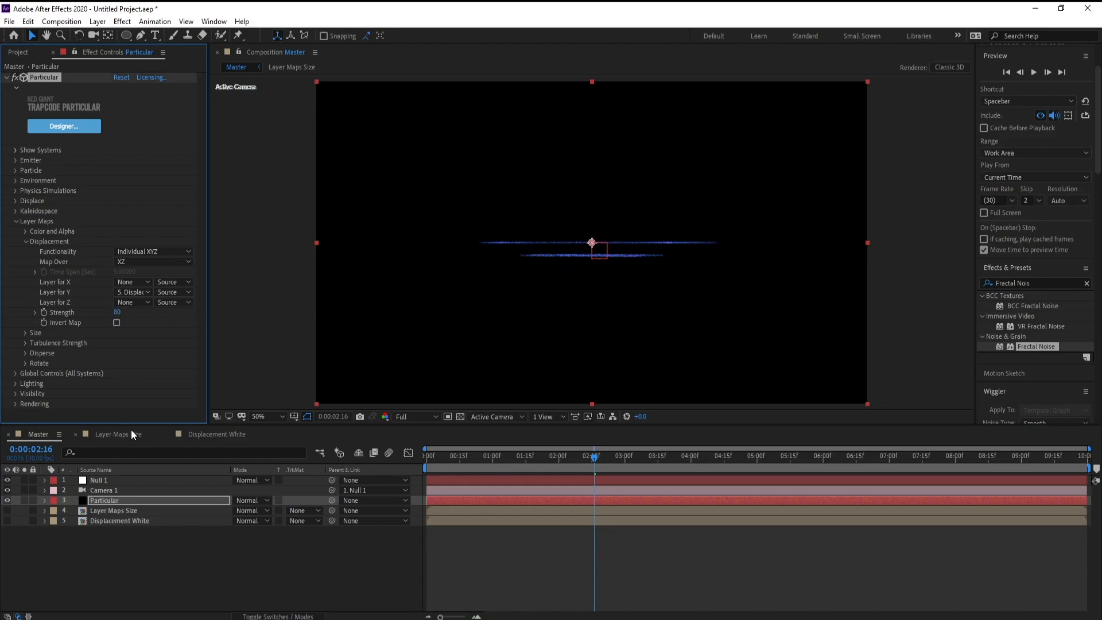
- Lock the Master viewer and open Displacement White in a second locked viewer docked beside it
left_click(238, 54)
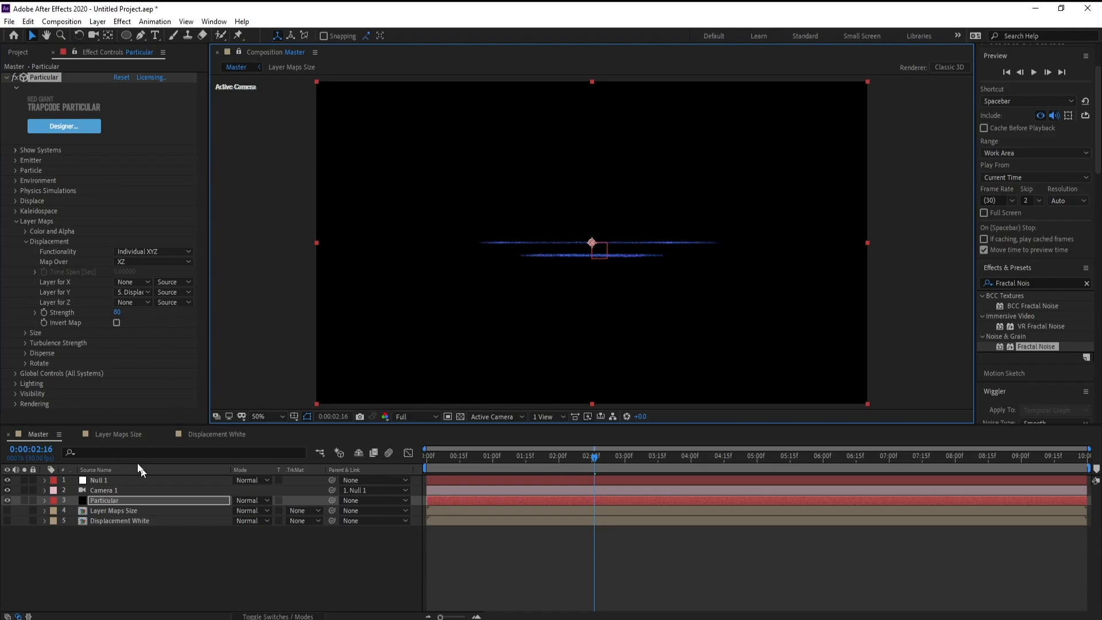
double_click(123, 522)
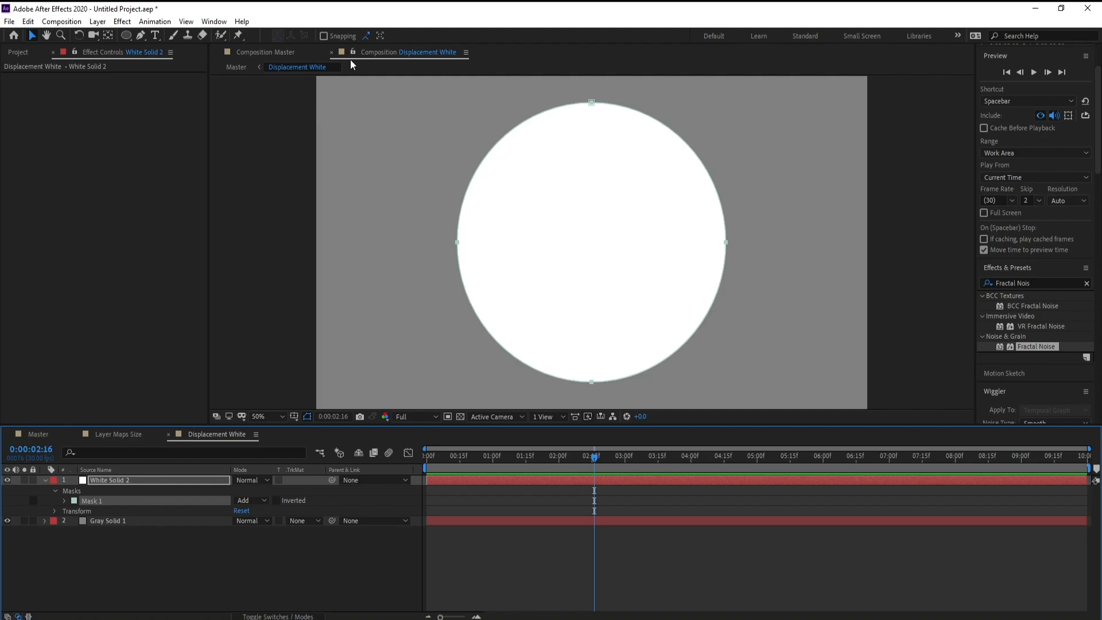
left_click(353, 52)
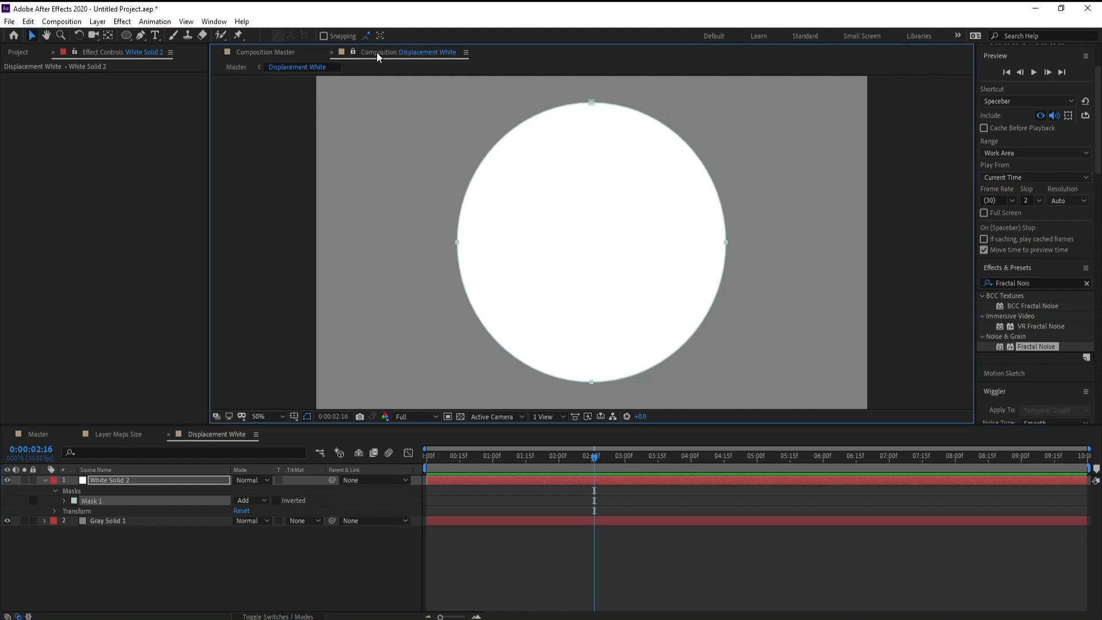
left_click_drag(376, 53, 970, 240)
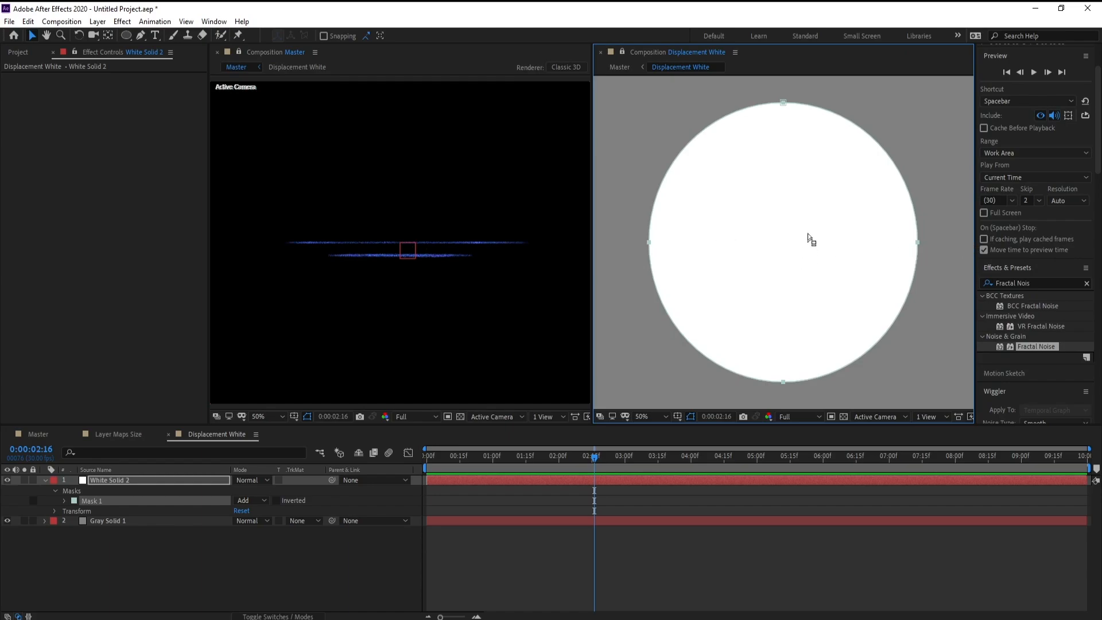
scroll(803, 233, "down", 2)
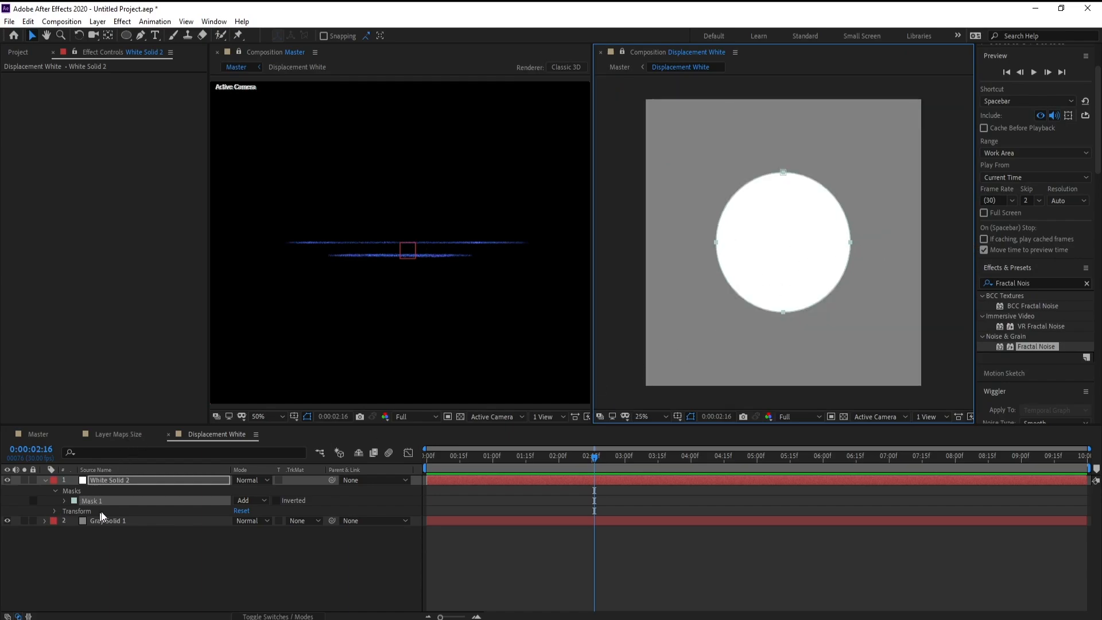
- Set the white solid's Mask Feather to 134 pixels, and unlock and close the Displacement White viewer
left_click(61, 502)
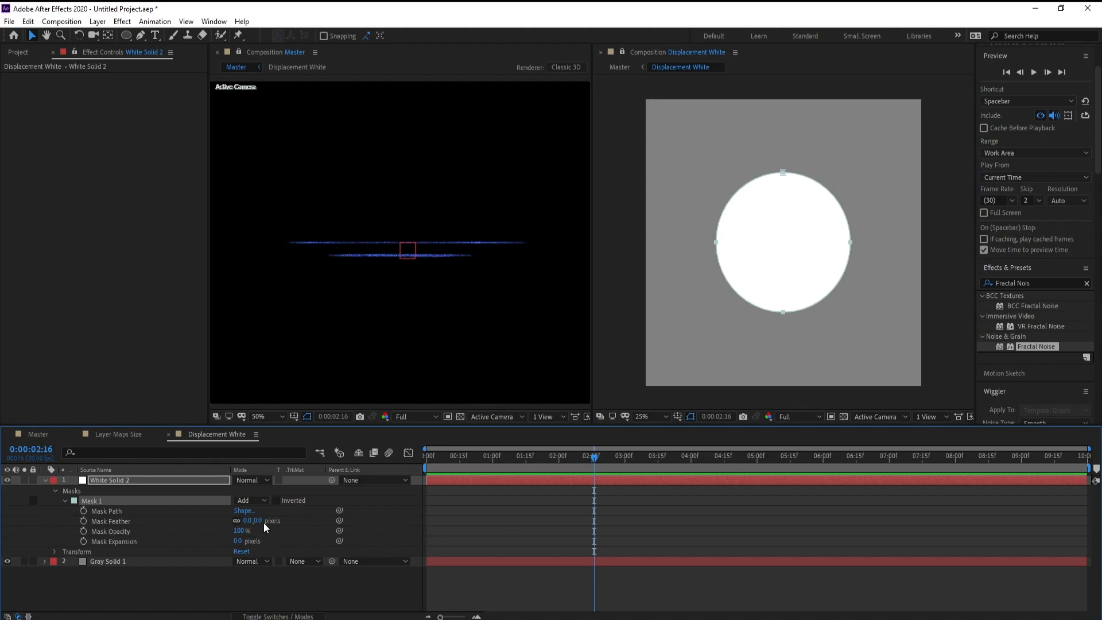
left_click_drag(247, 520, 322, 520)
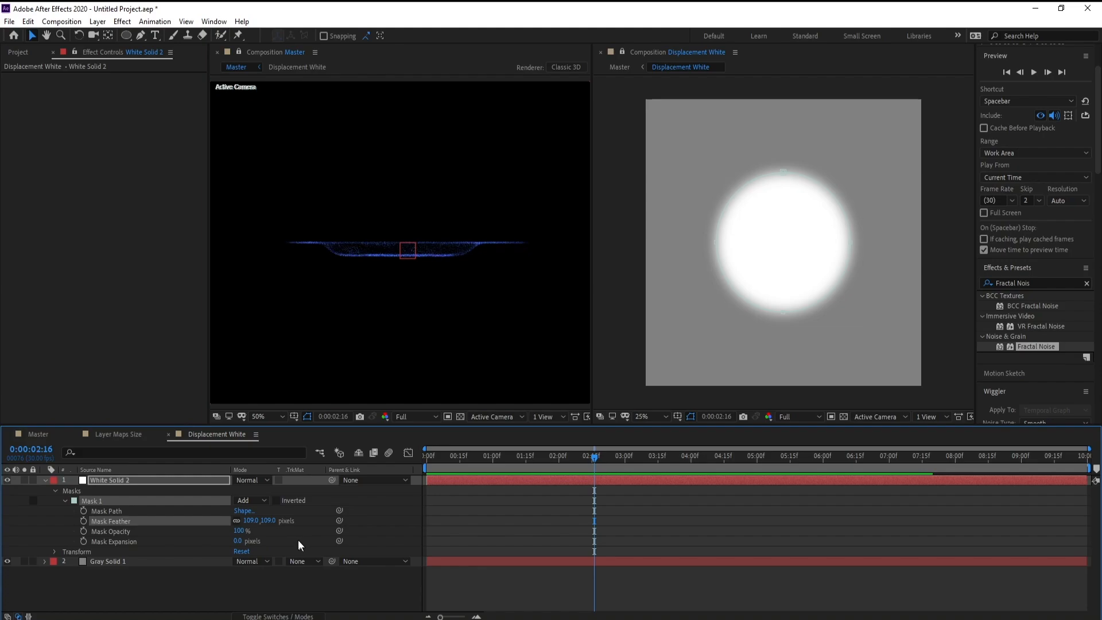
mouse_move(270, 520)
left_mouse_down()
mouse_move(292, 522)
mouse_move(277, 521)
left_mouse_up()
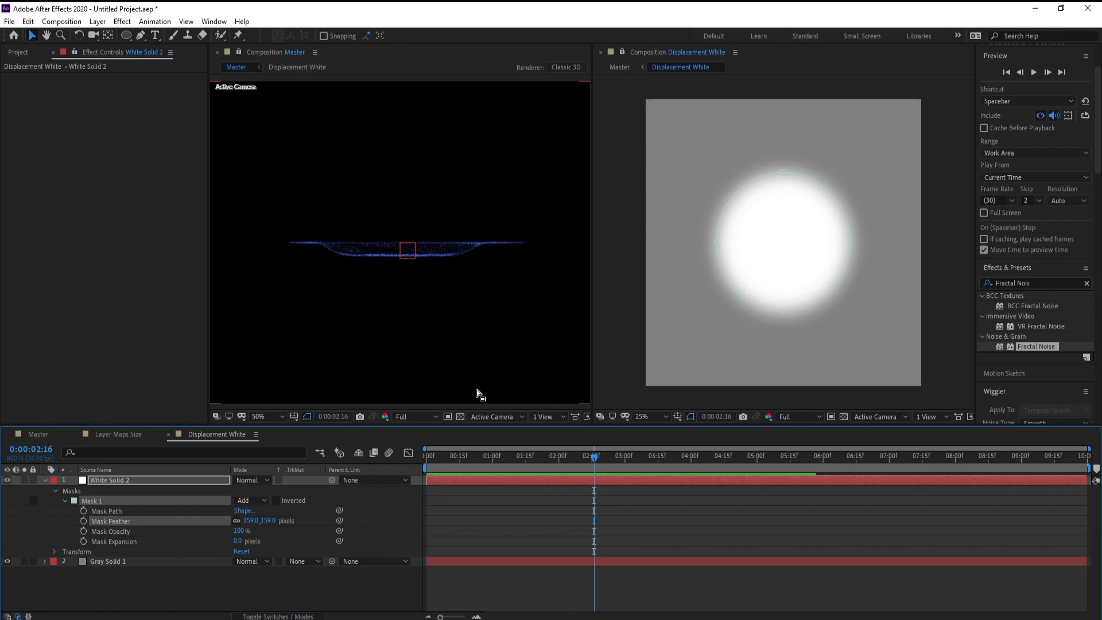
key("ctrl+z")
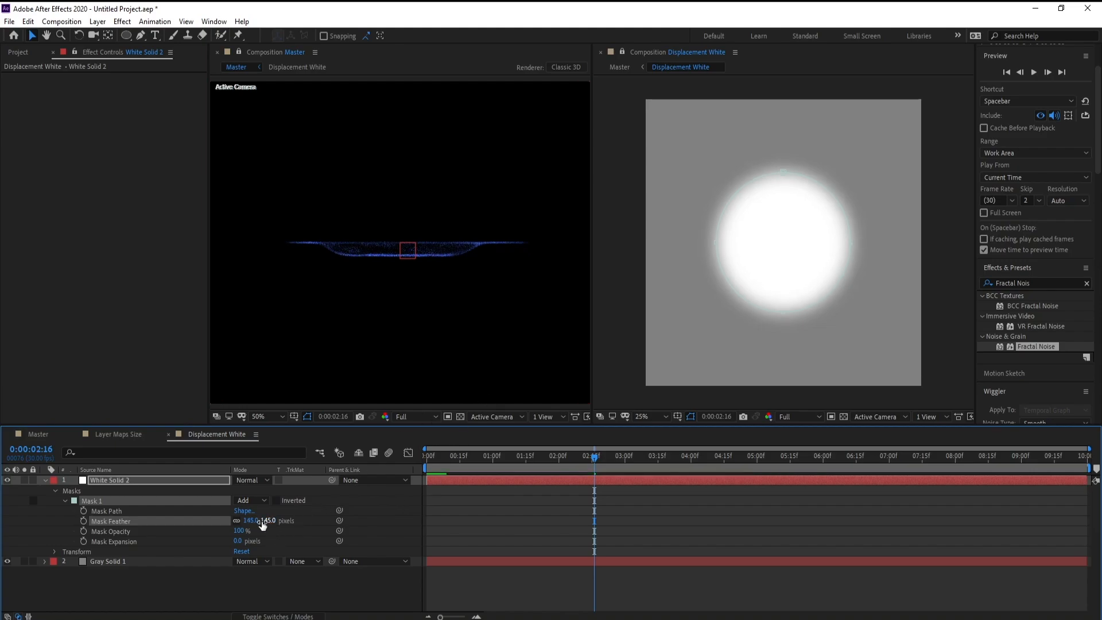
left_click_drag(272, 523, 267, 523)
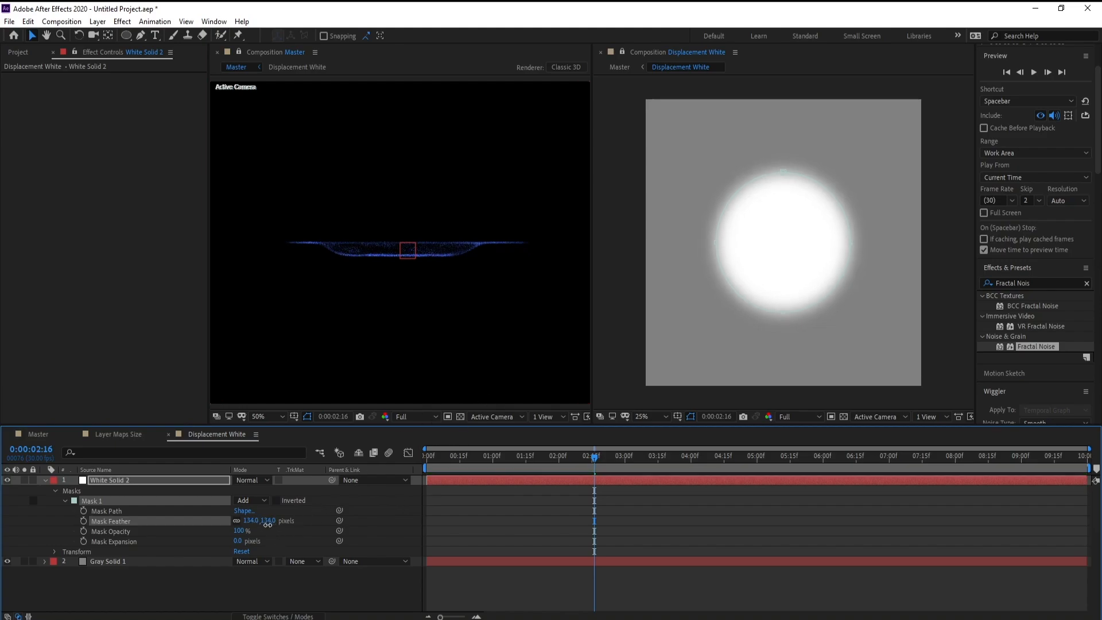
left_click(623, 51)
left_click(601, 52)
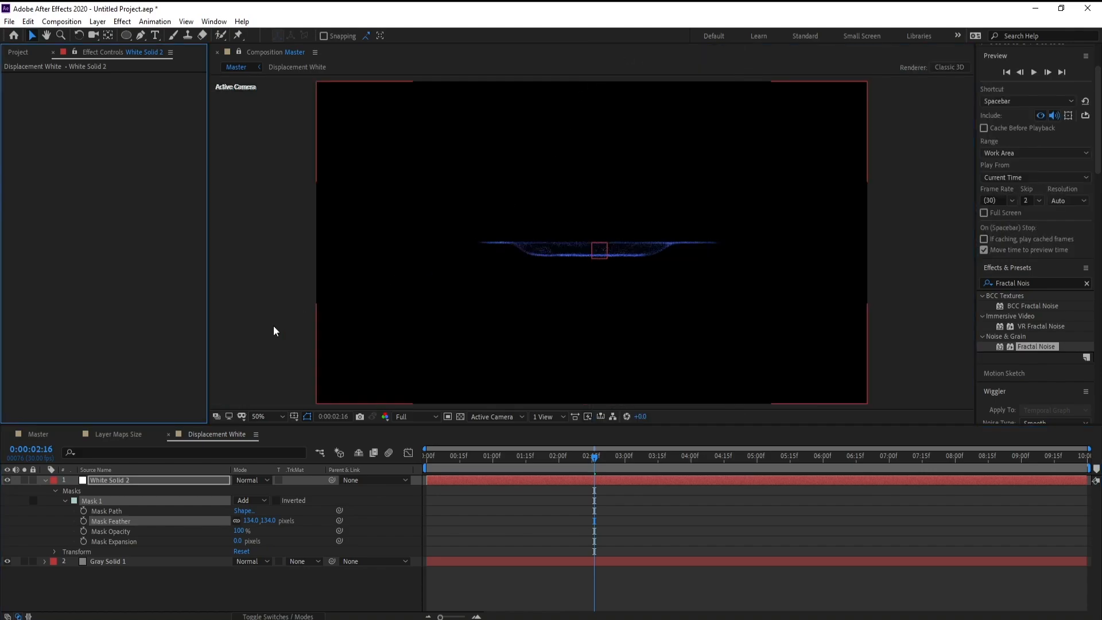
- Return to the Master composition, unlock its viewer, and move the current time to 0:00:03:09
left_click(50, 436)
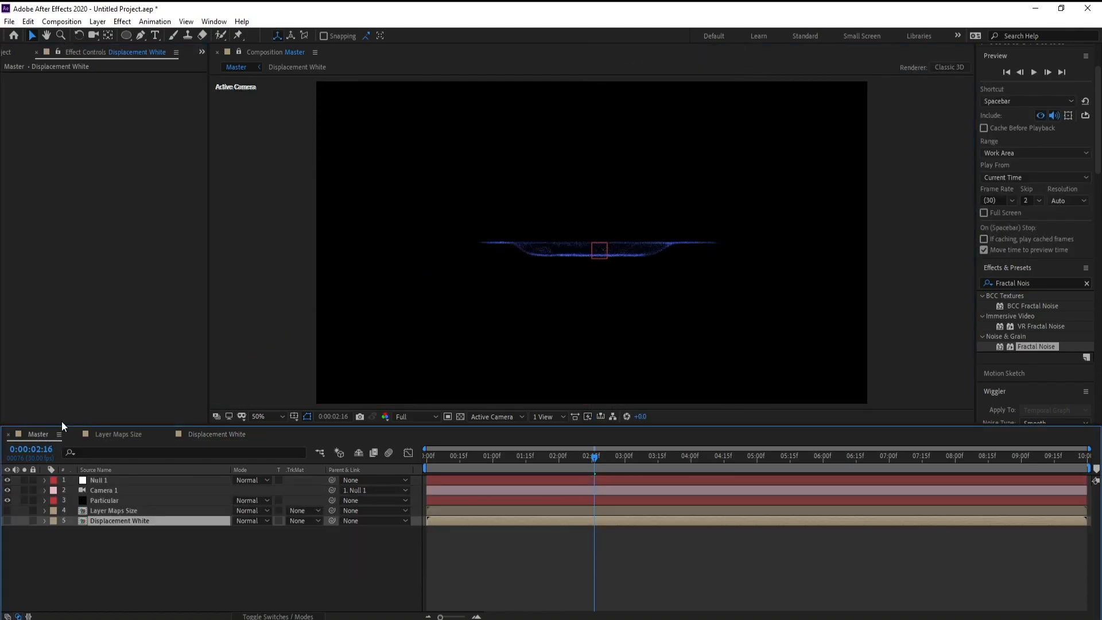
left_click(238, 52)
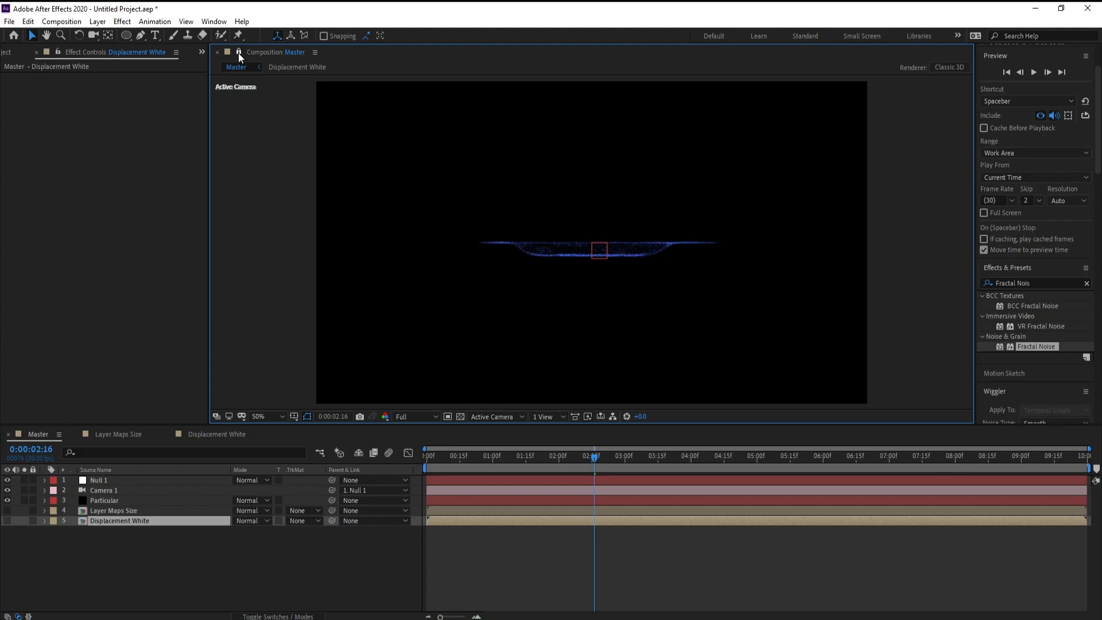
left_click(112, 566)
left_click_drag(566, 456, 644, 466)
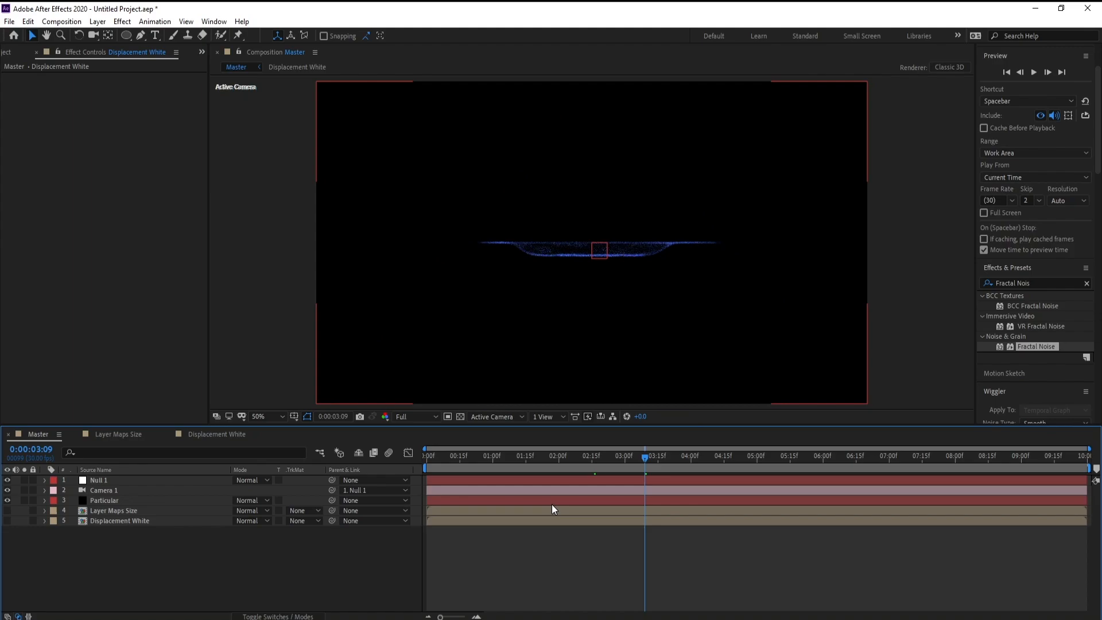
- Open the Particular layer's effect in the Designer and rename the primary system as Galaxy 1
left_click(114, 501)
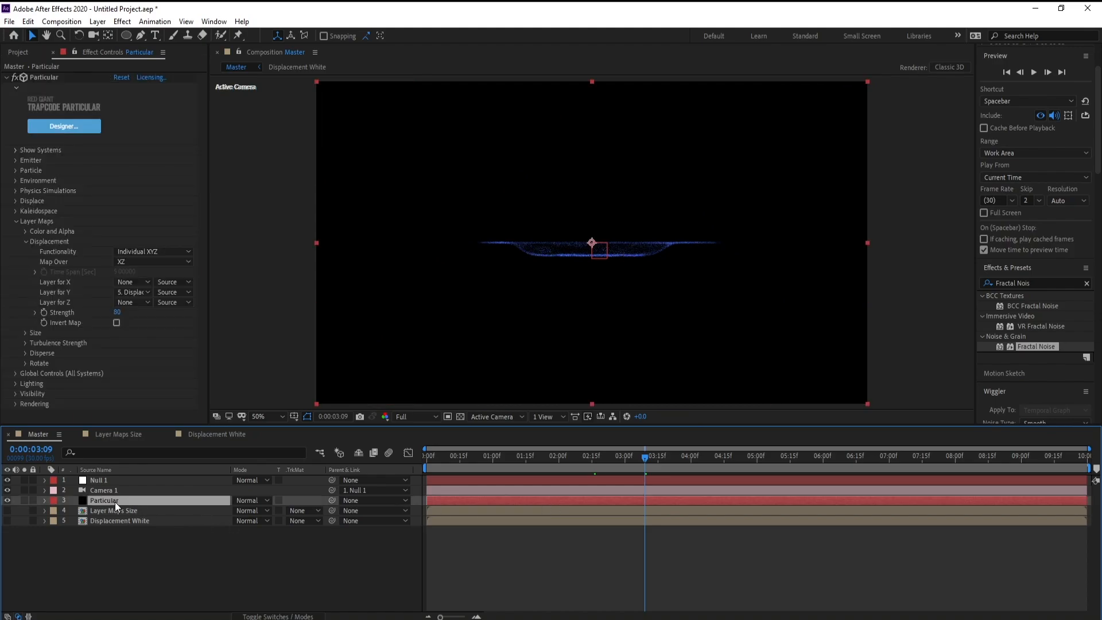
left_click(69, 125)
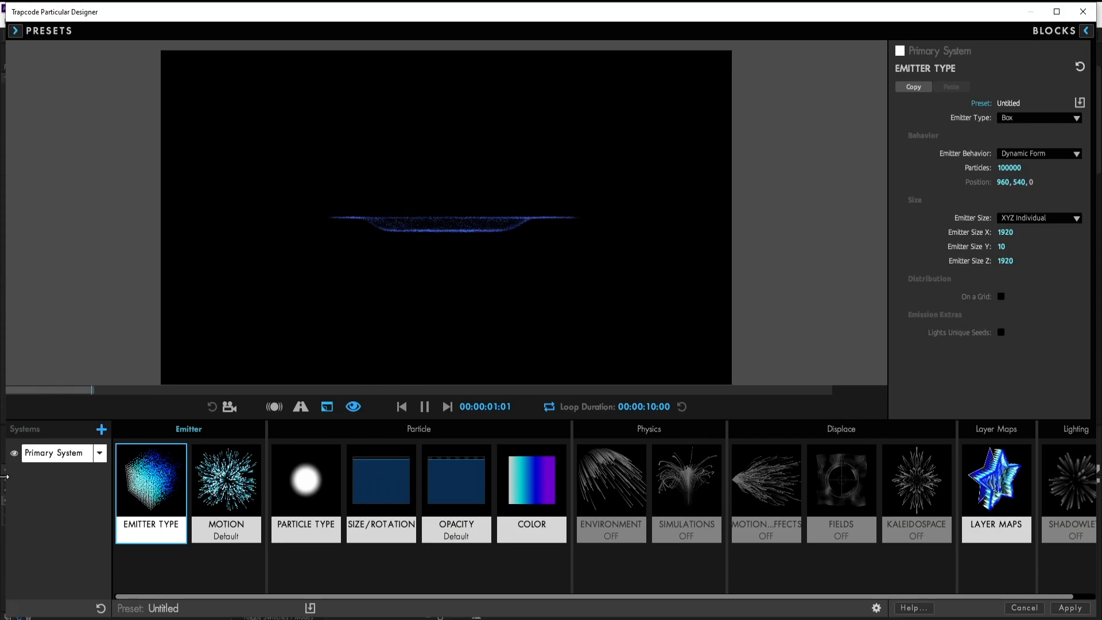
left_click(99, 452)
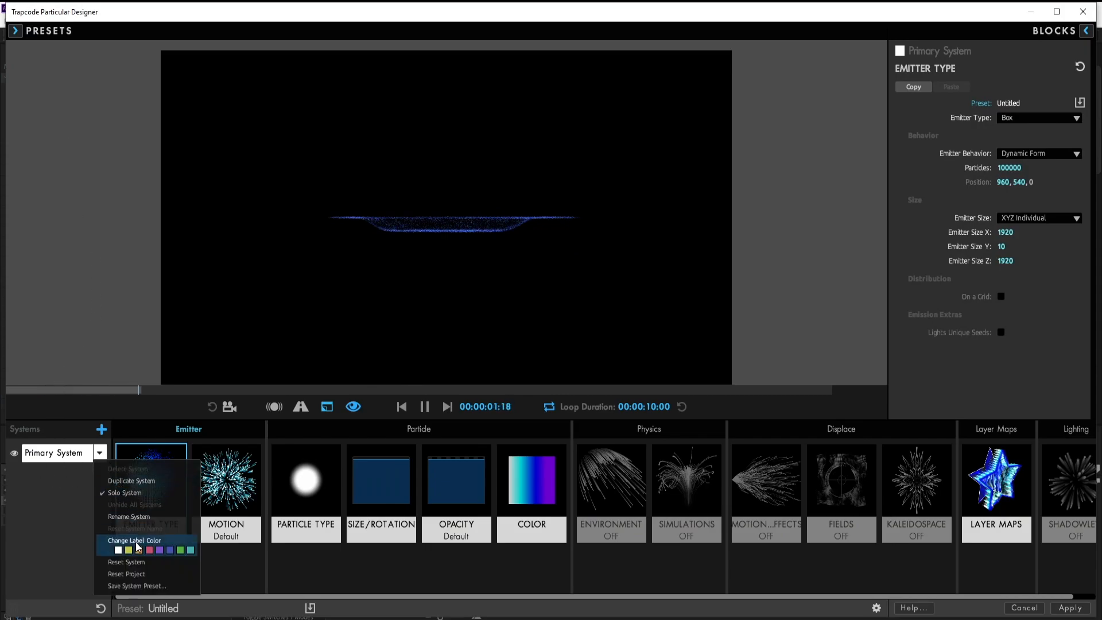
left_click(127, 518)
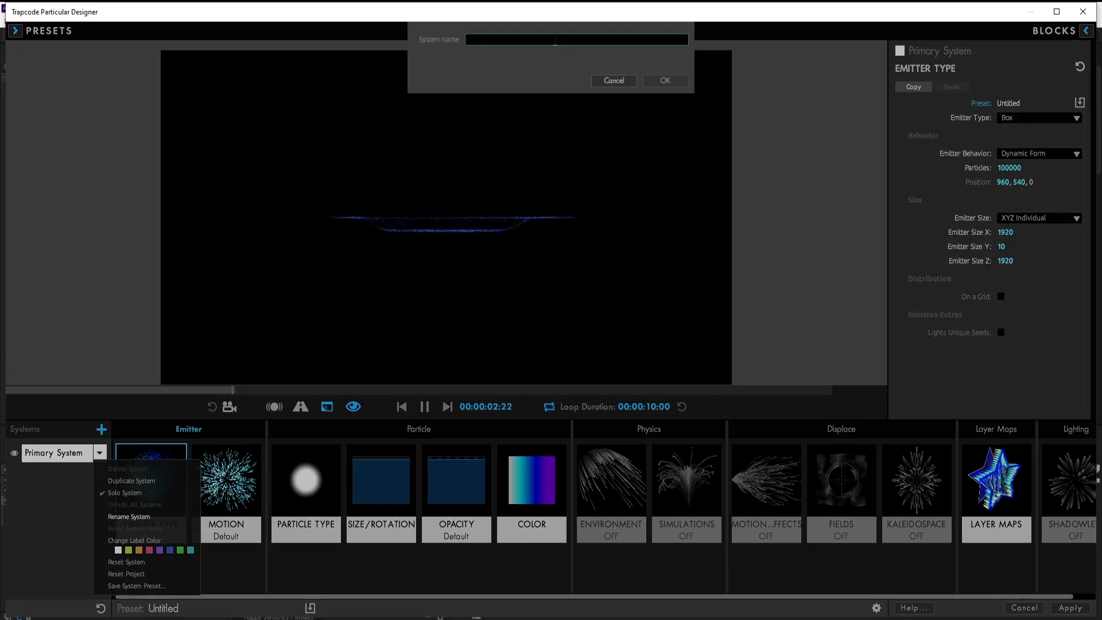
type("Galax")
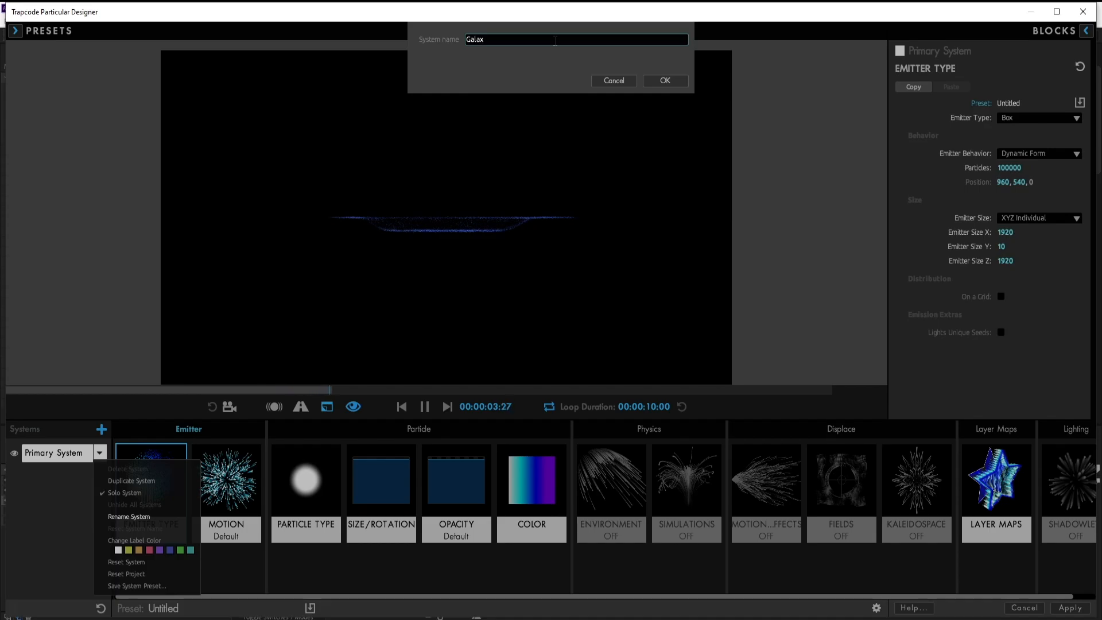
type("y 1")
key("Return")
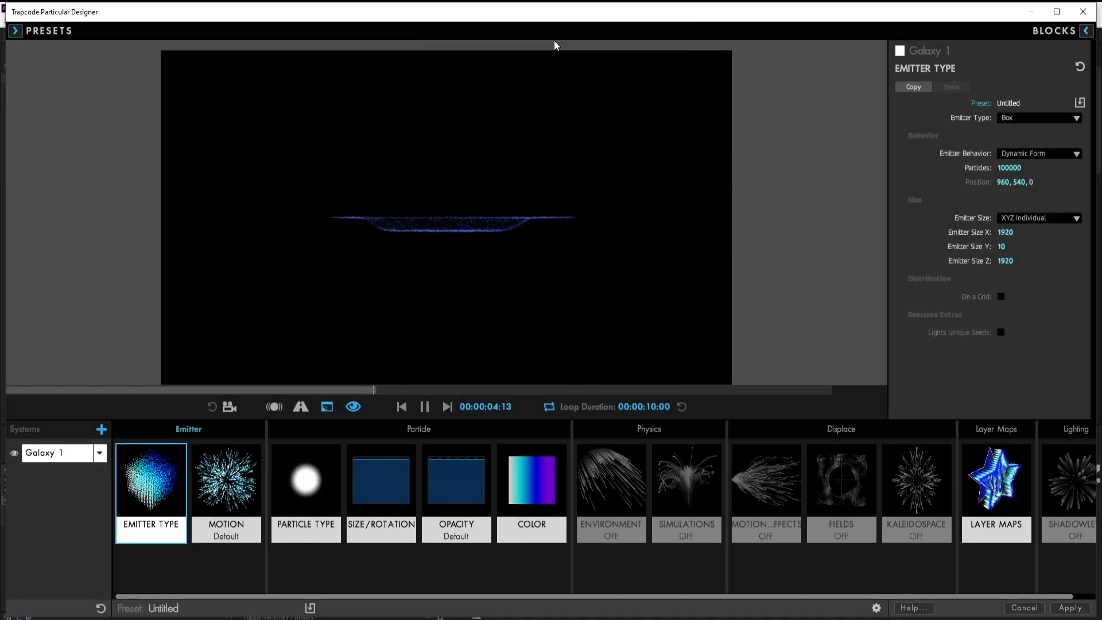
- Duplicate the Galaxy 1 system, rename the copy as Galaxy 2, and apply the Designer changes to the Particular effect
left_click(98, 456)
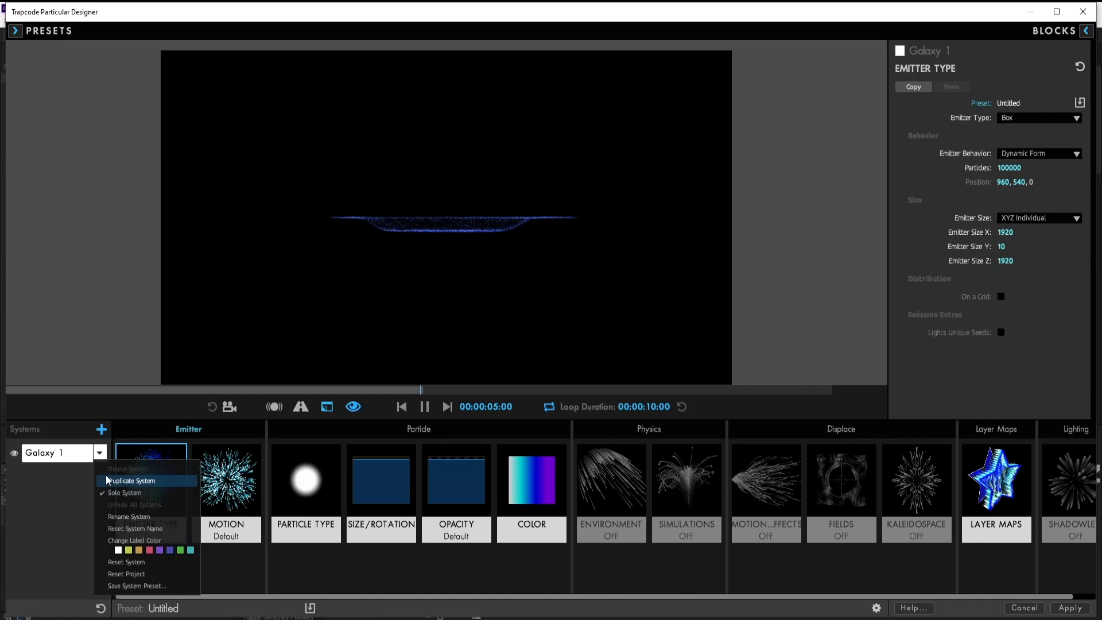
left_click(110, 482)
left_click(99, 474)
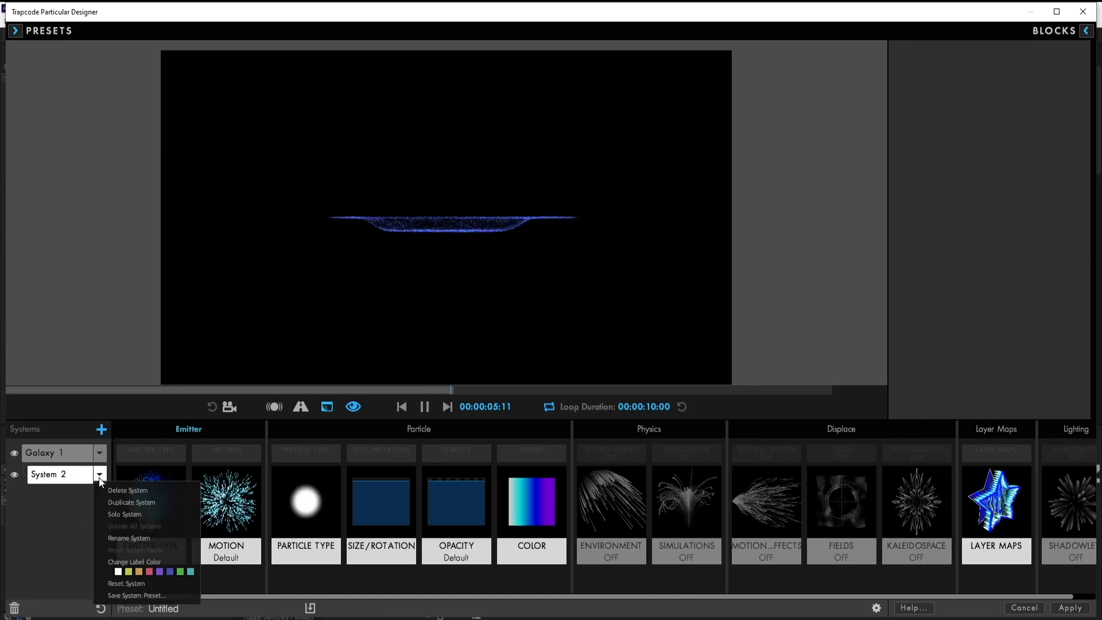
left_click(122, 538)
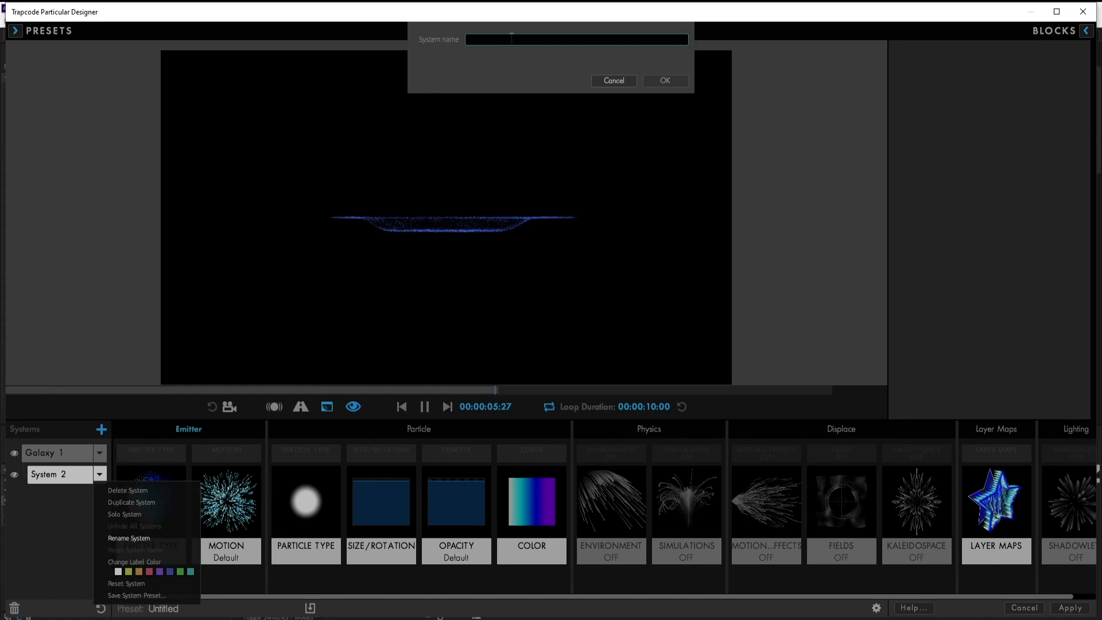
type("Galaxy 2")
key("Return")
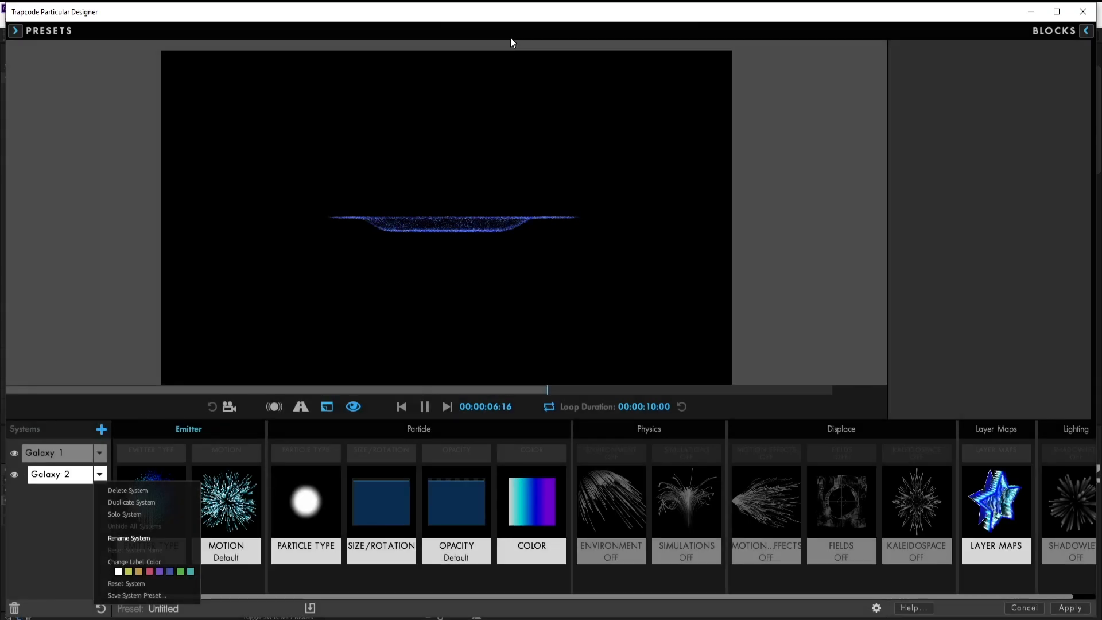
left_click(1060, 608)
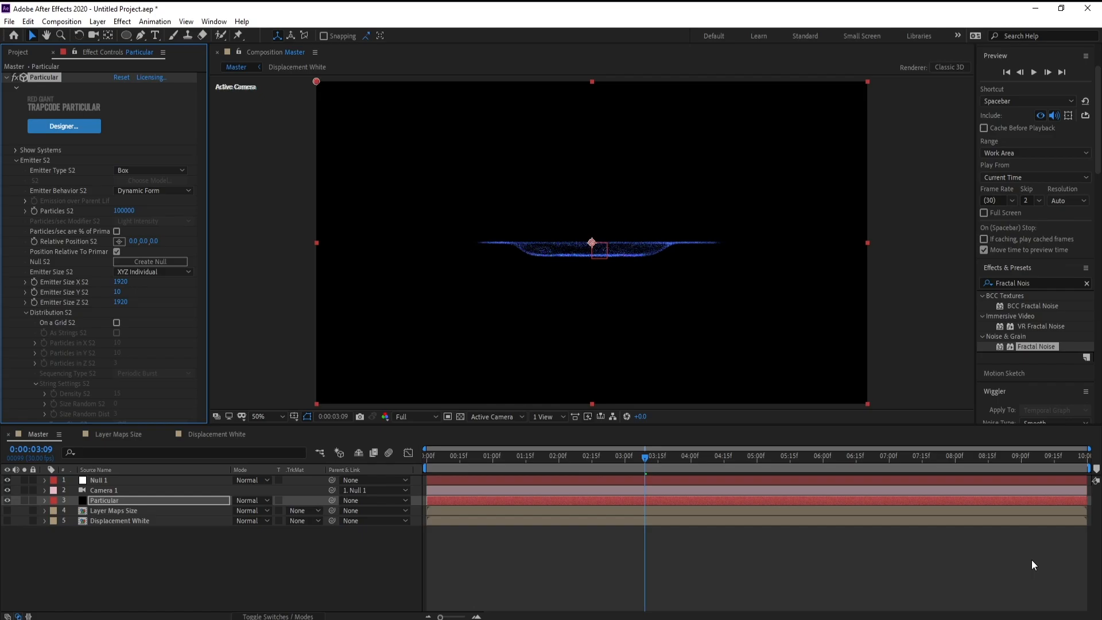
left_click_drag(645, 458, 614, 464)
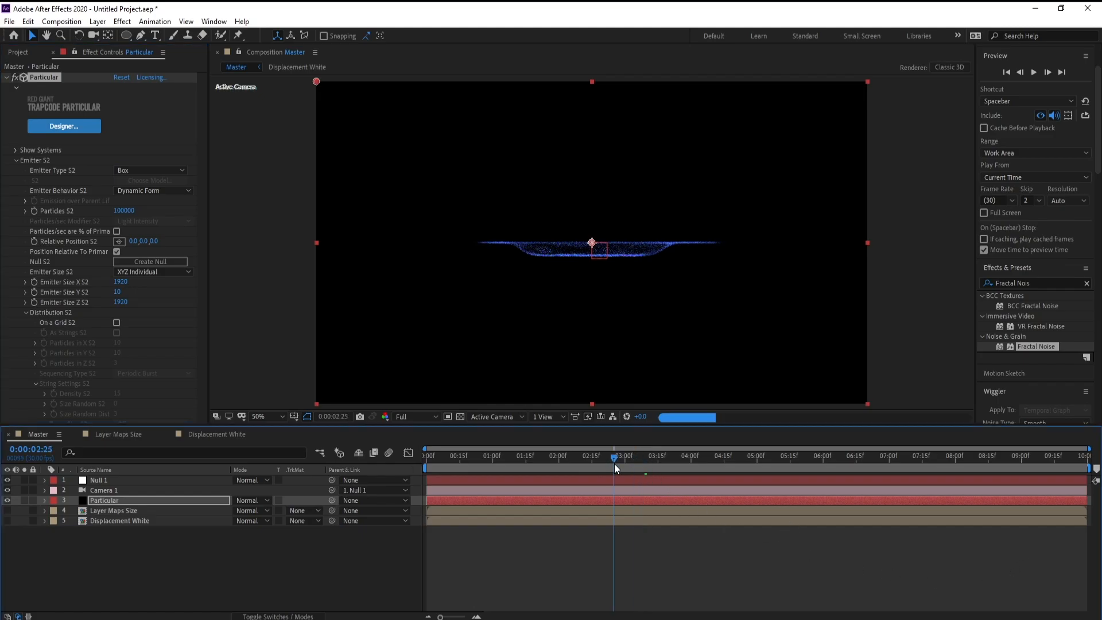
- Duplicate the Displacement White composition in the project and open the copy
left_click(18, 52)
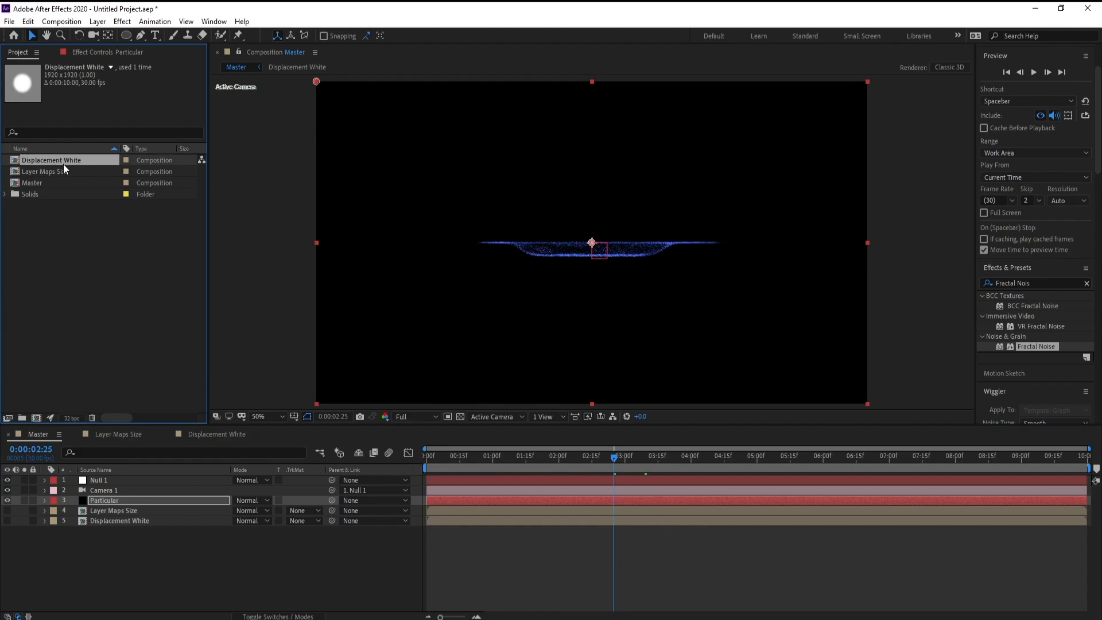
key("ctrl+d")
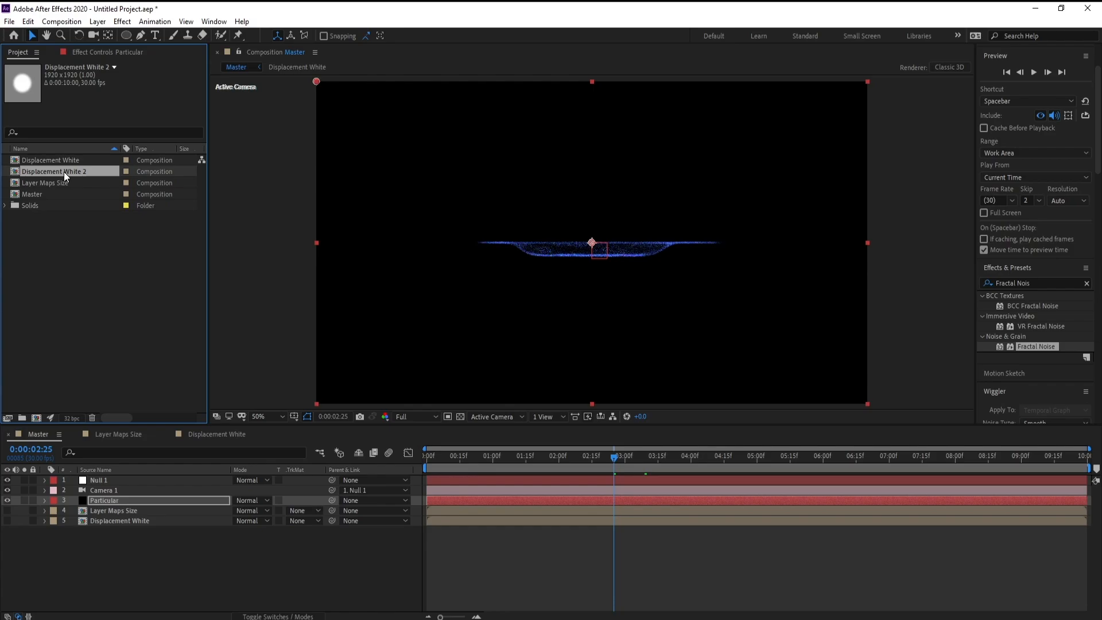
double_click(64, 171)
- Change the masked white solid's color to black (000000) in the duplicated composition, creating a new solid for this layer
left_click(121, 482)
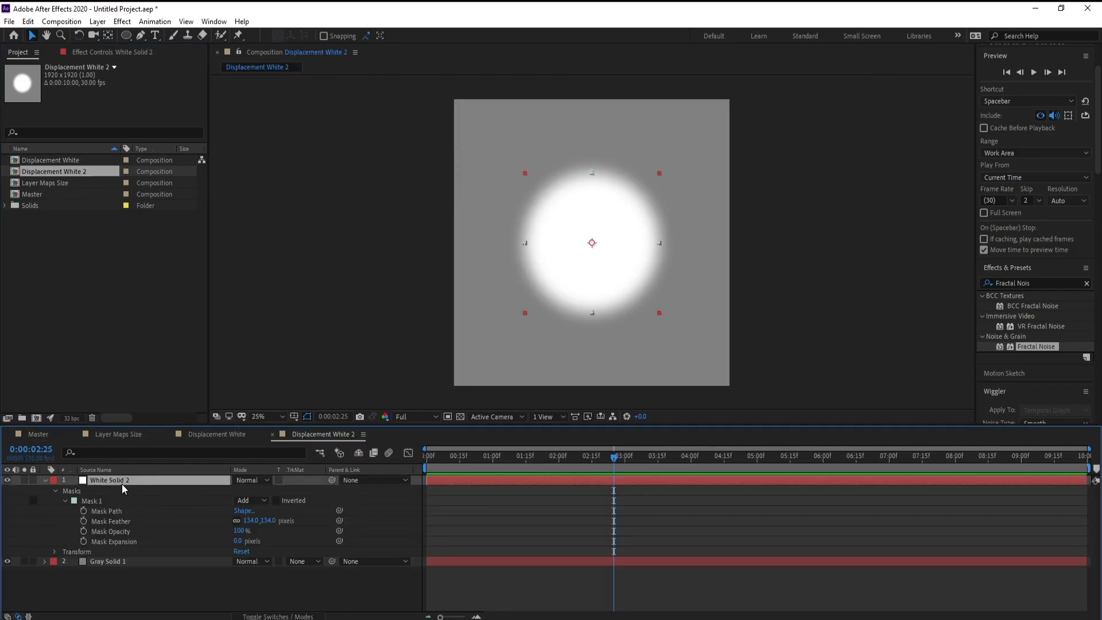
left_click(98, 21)
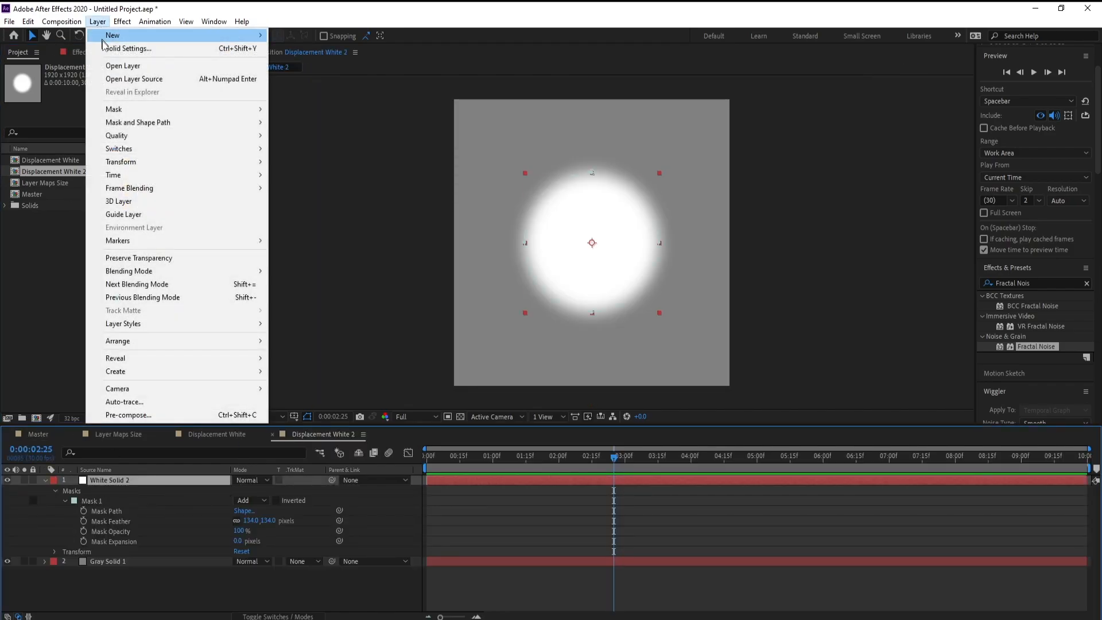
left_click(108, 50)
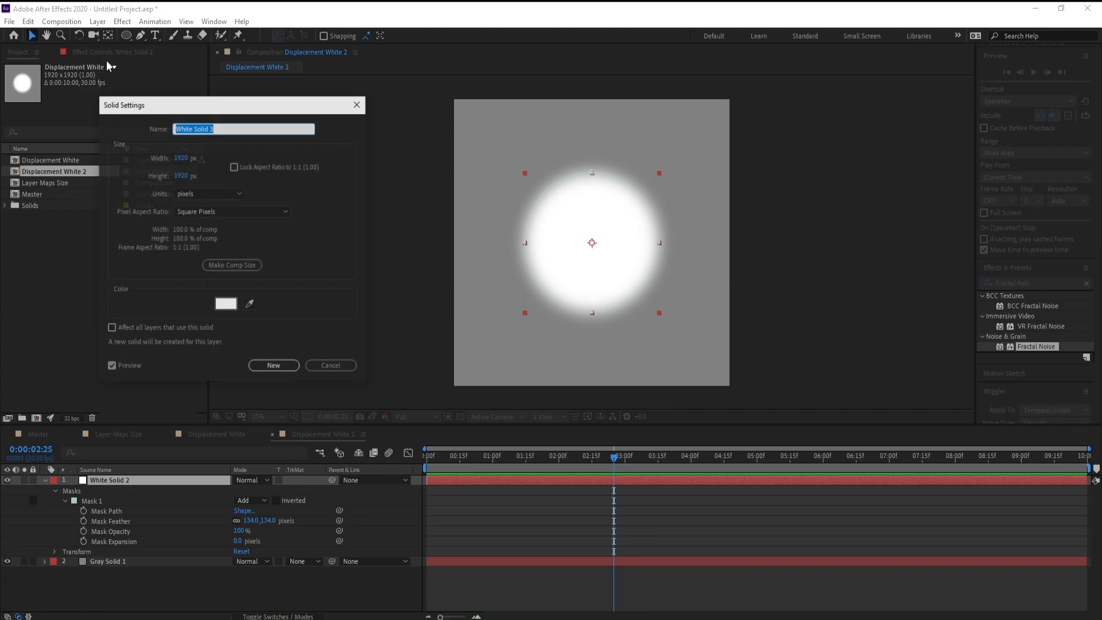
left_click(228, 304)
left_click_drag(229, 310, 425, 442)
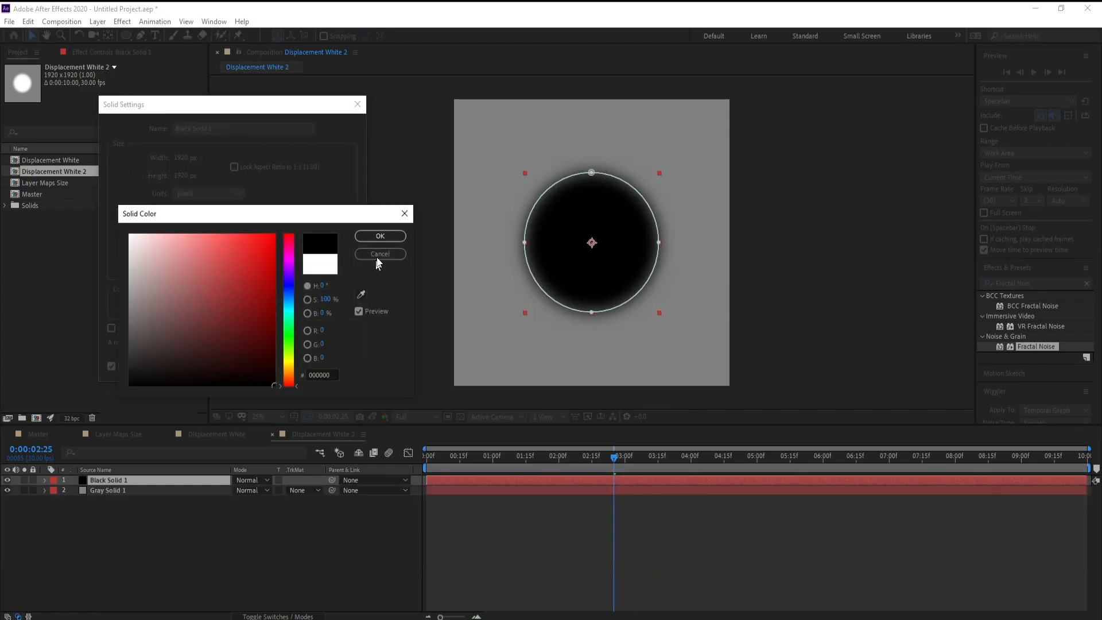
left_click(380, 236)
left_click(284, 366)
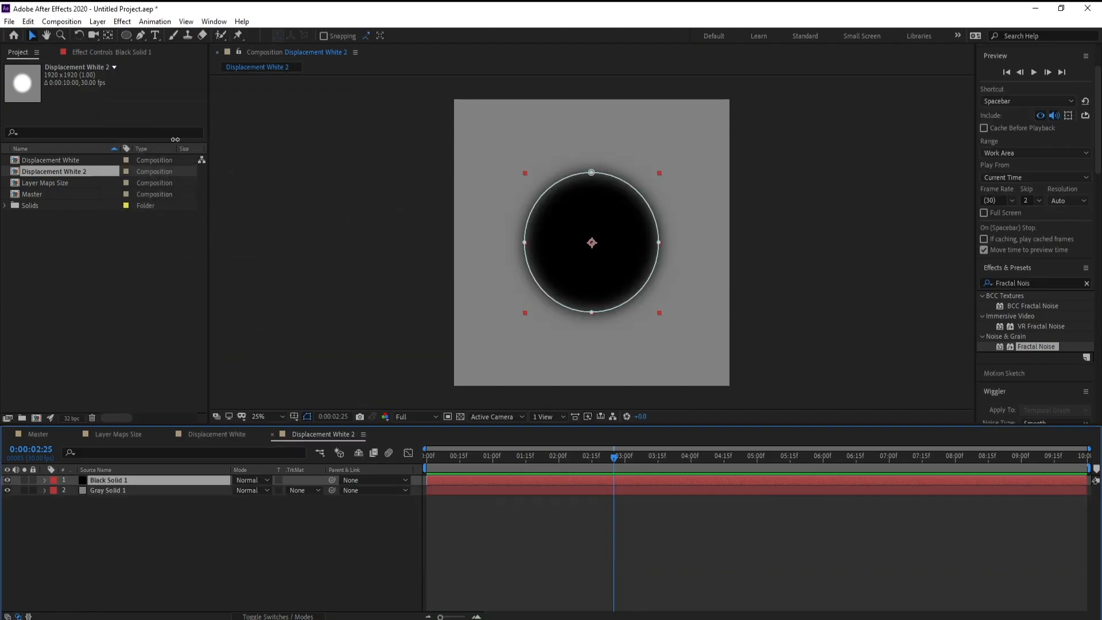
- Rename the duplicated composition as Displacement Black in its composition settings
left_click(62, 22)
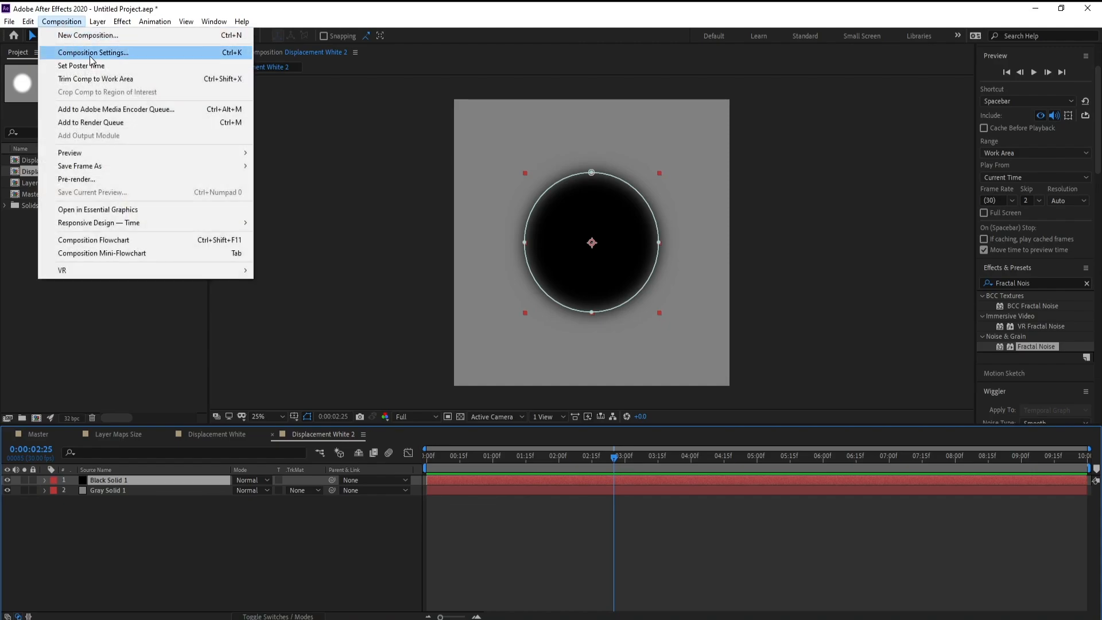
left_click(66, 55)
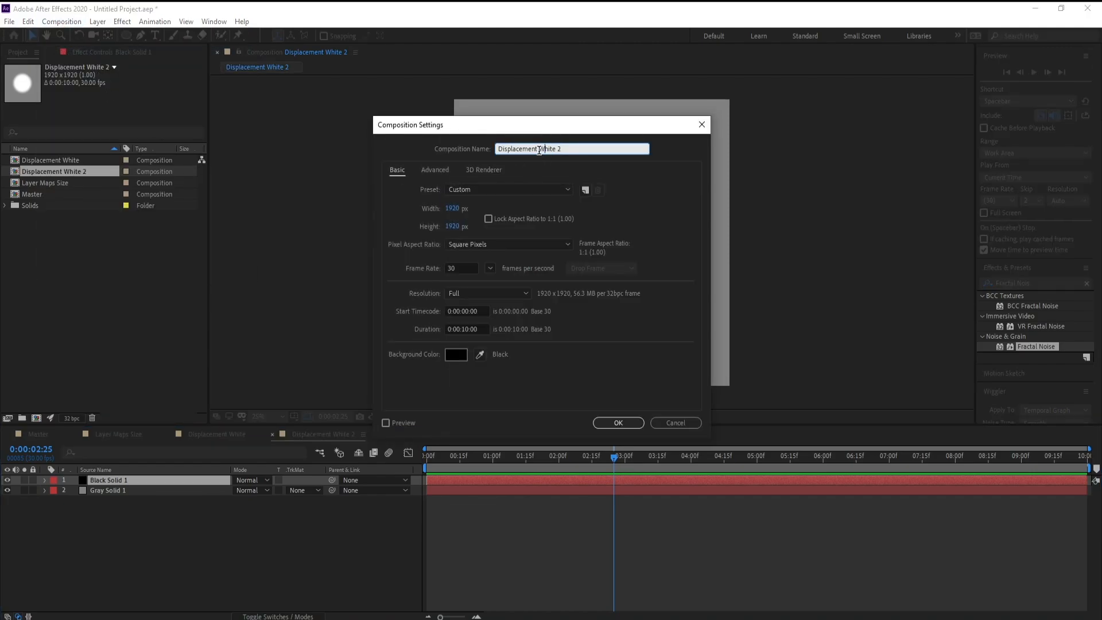
left_click_drag(538, 150, 652, 151)
type("Black")
key("Return")
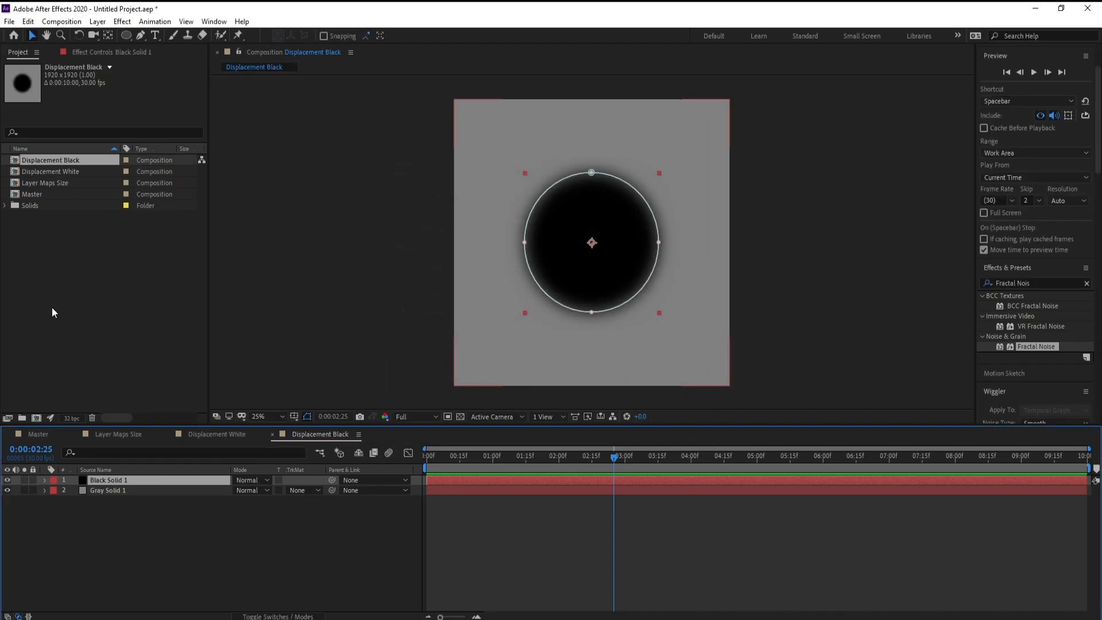
- Add the Displacement Black composition below all layers in Master and turn off its visibility
left_click(28, 436)
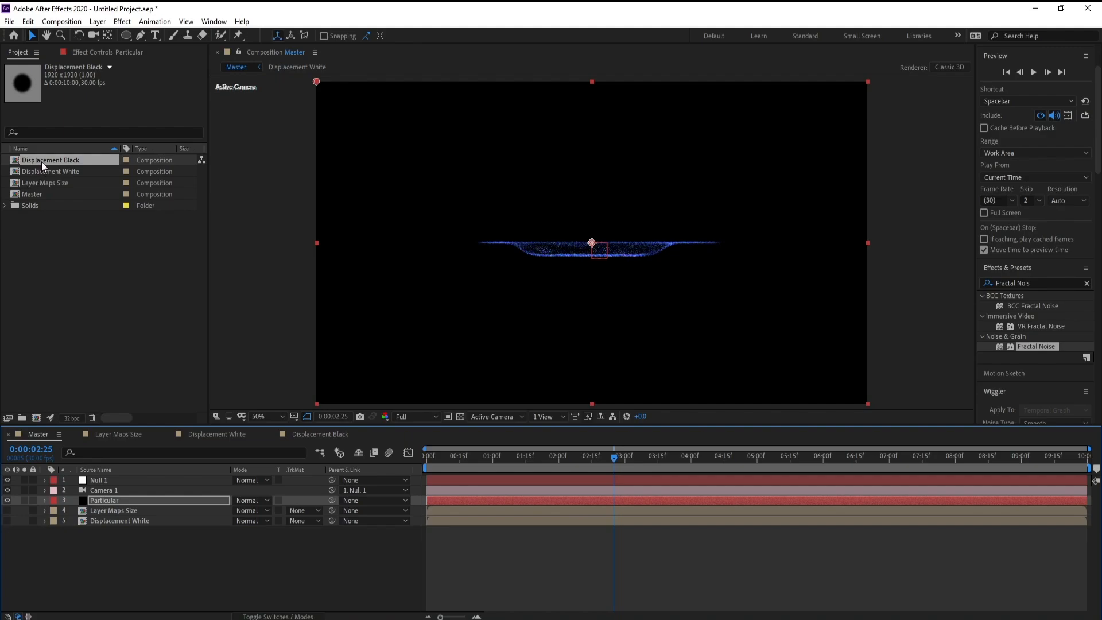
left_click_drag(41, 161, 97, 552)
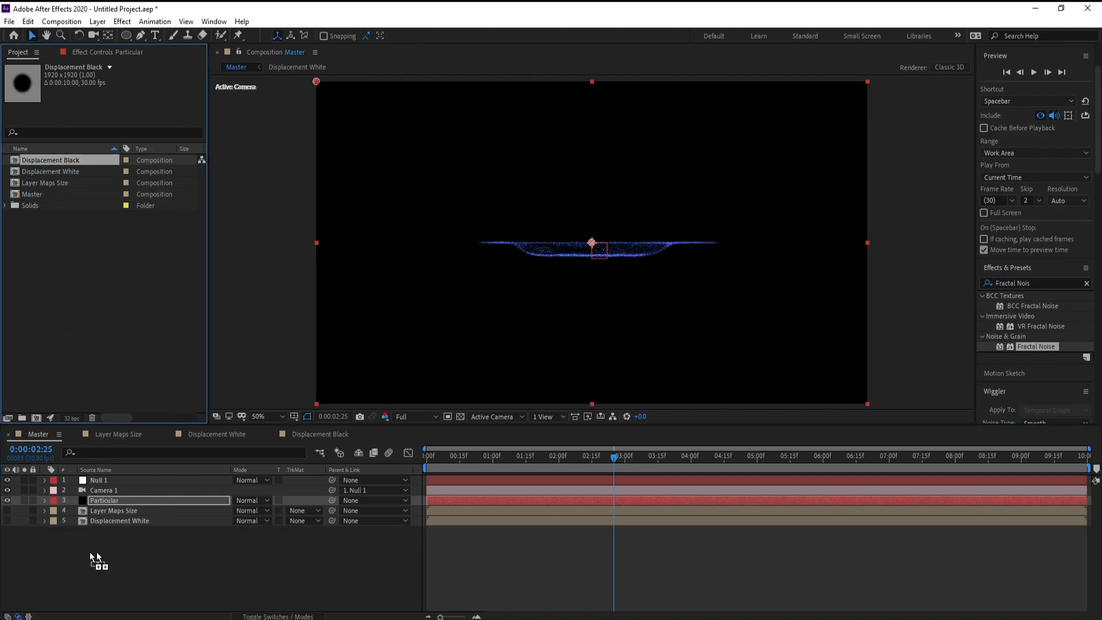
left_click(8, 530)
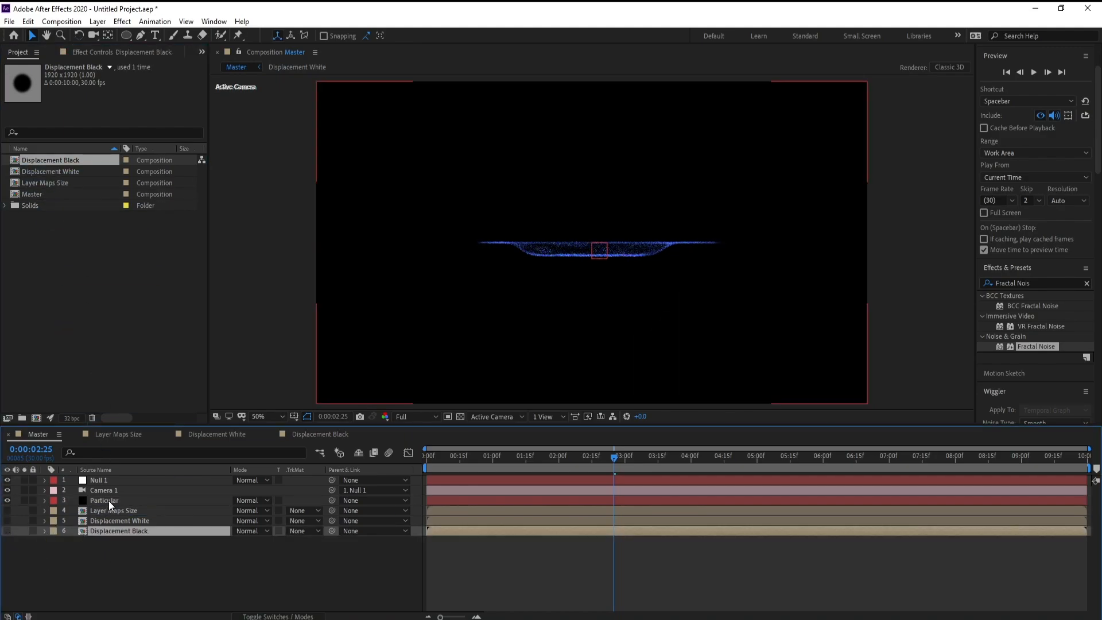
- Set the Displacement layer map's Layer for Y of the Galaxy 2 system to Displacement Black in the Particular effect
left_click(108, 500)
left_click(94, 53)
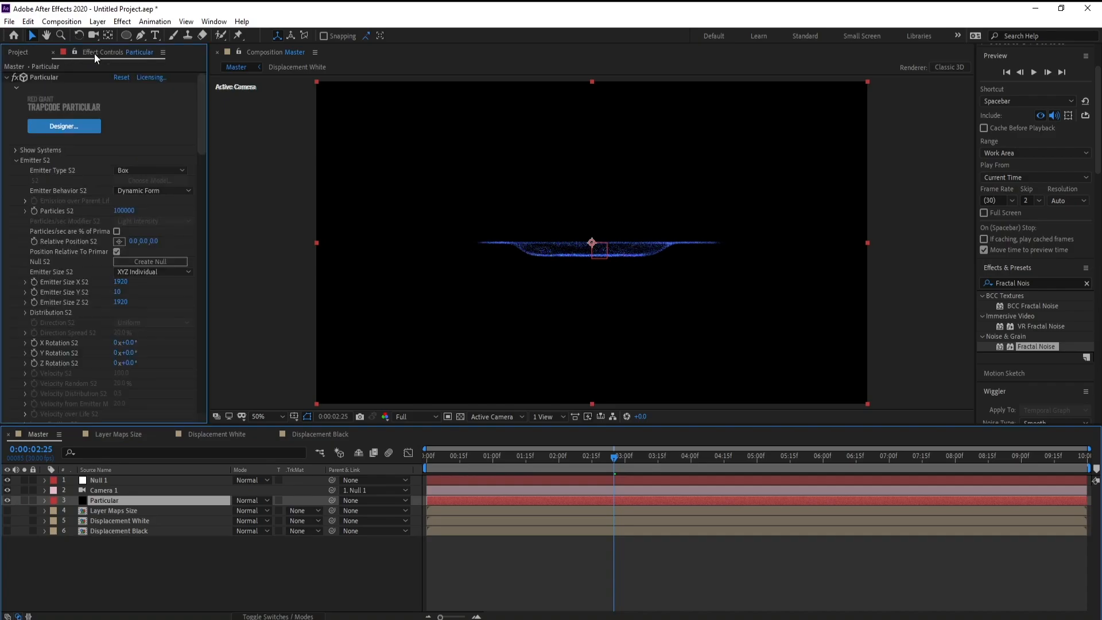
left_click(15, 150)
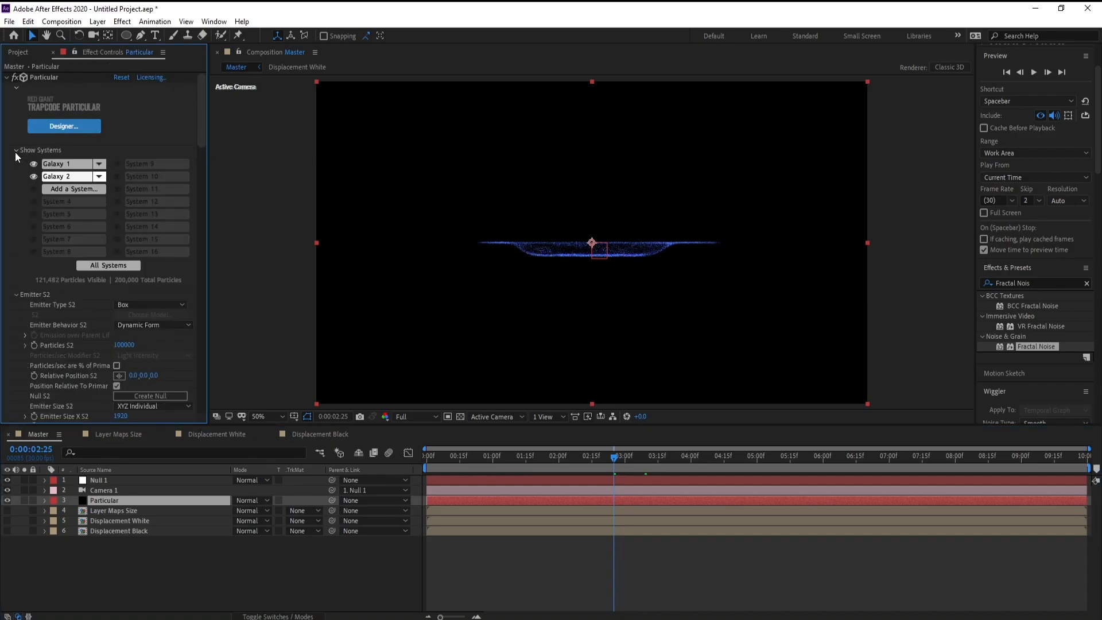
left_click(61, 177)
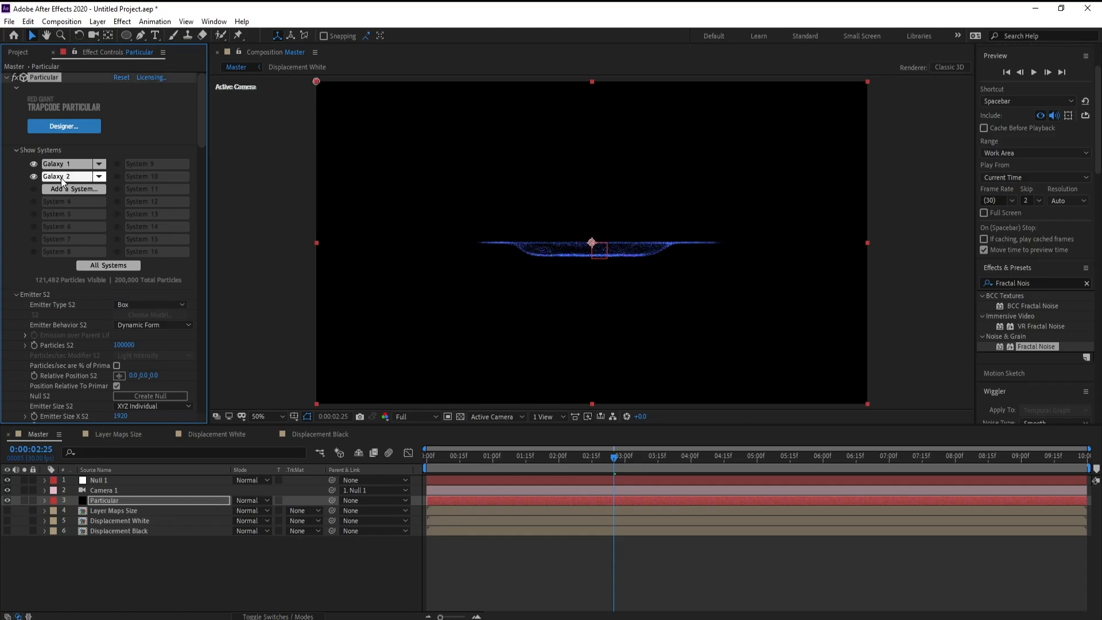
left_click_drag(204, 119, 213, 383)
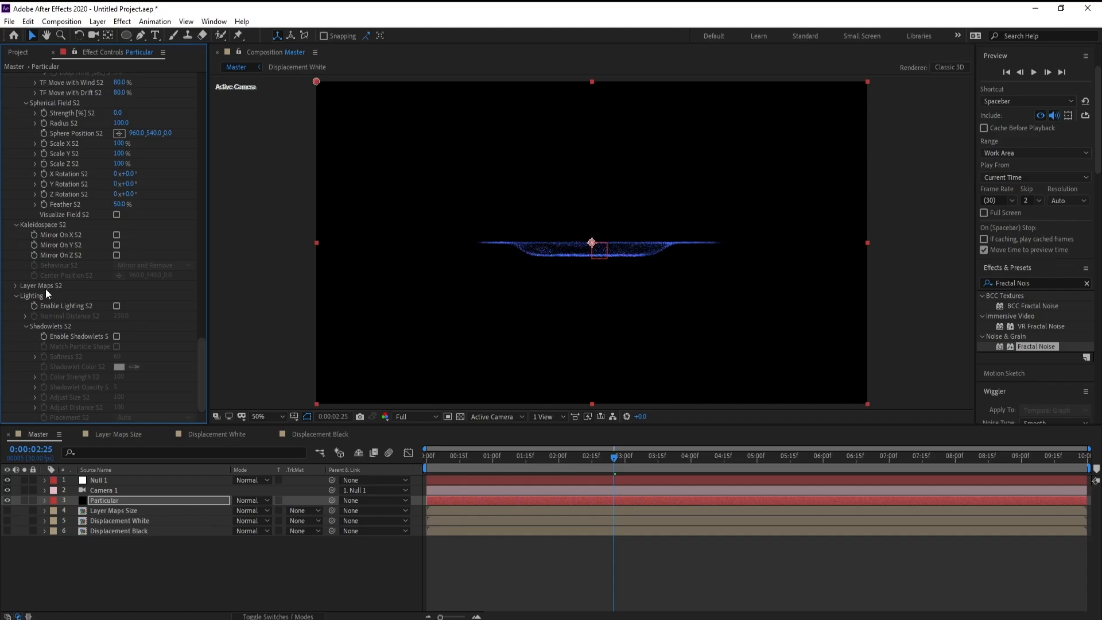
left_click(15, 285)
scroll(34, 241, "down", 6)
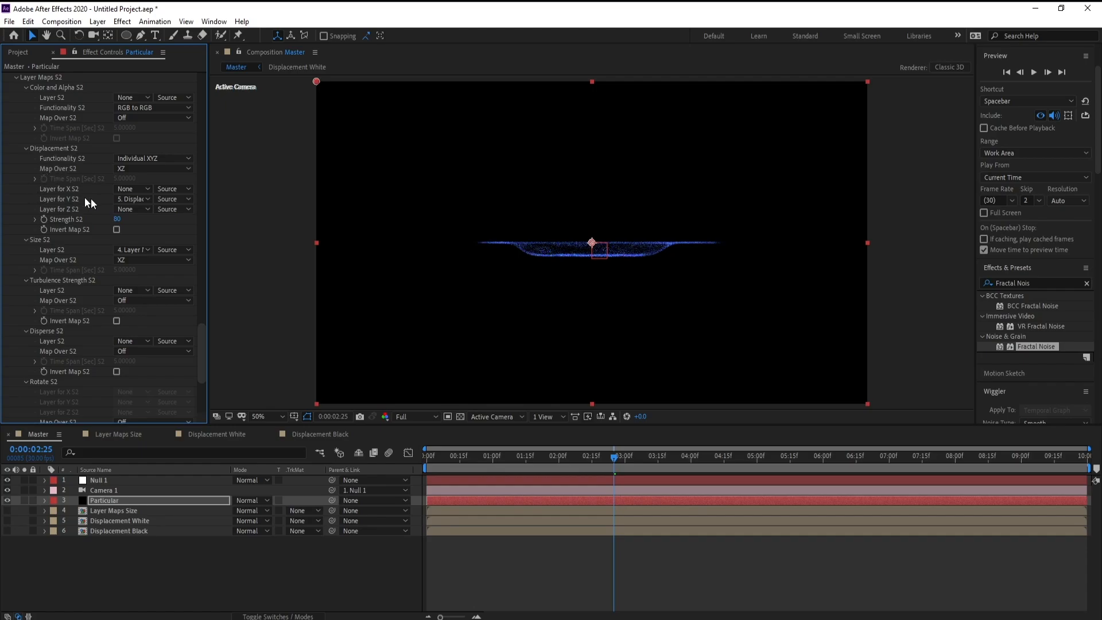
left_click(137, 198)
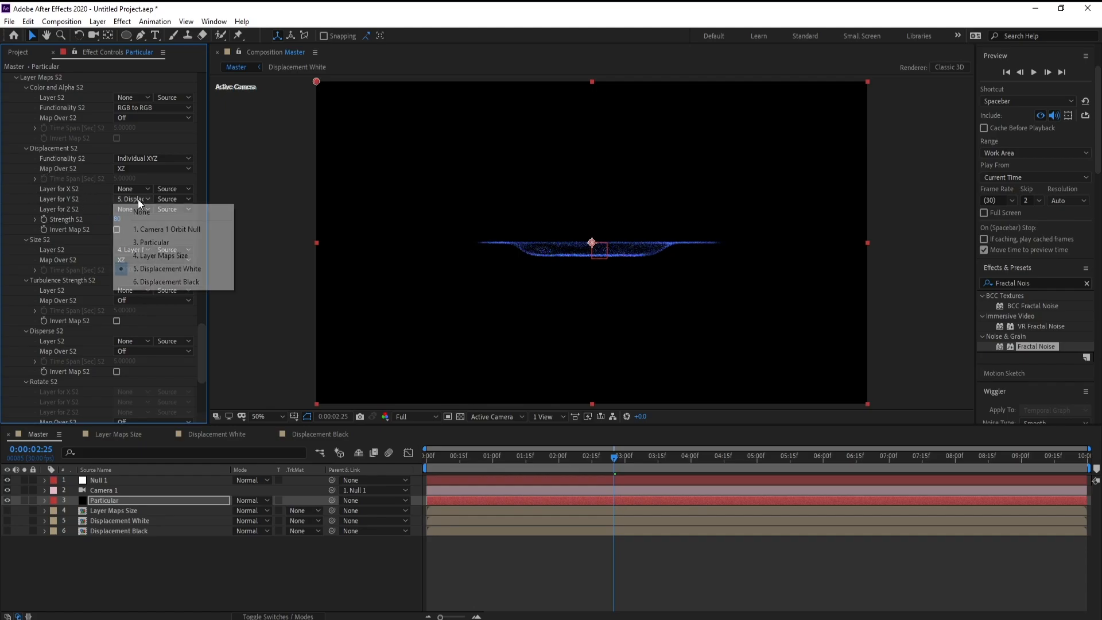
left_click(178, 283)
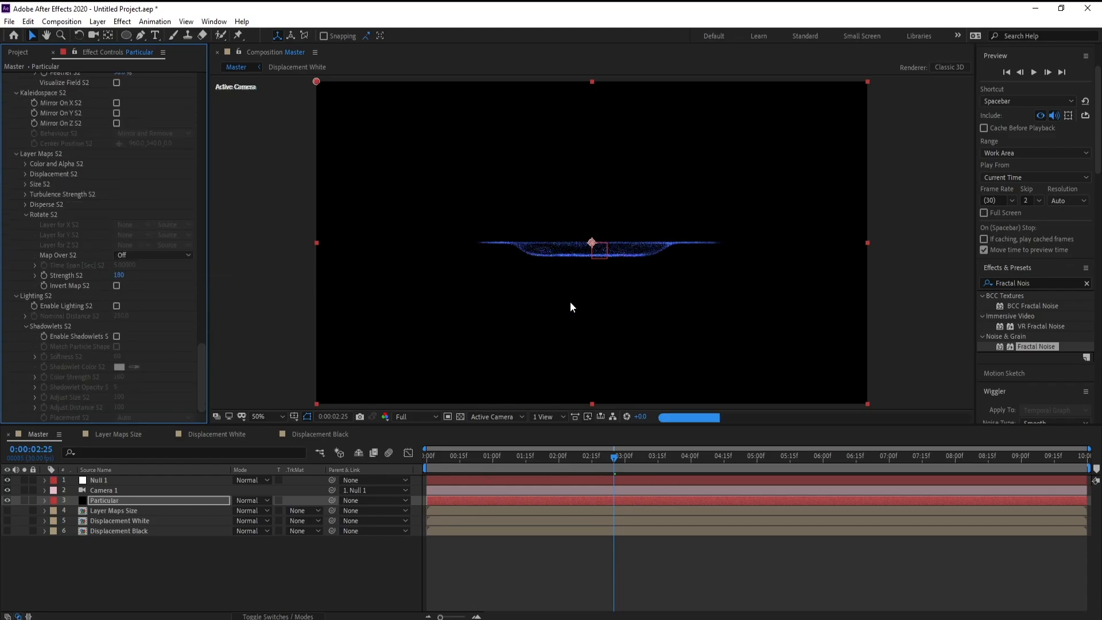
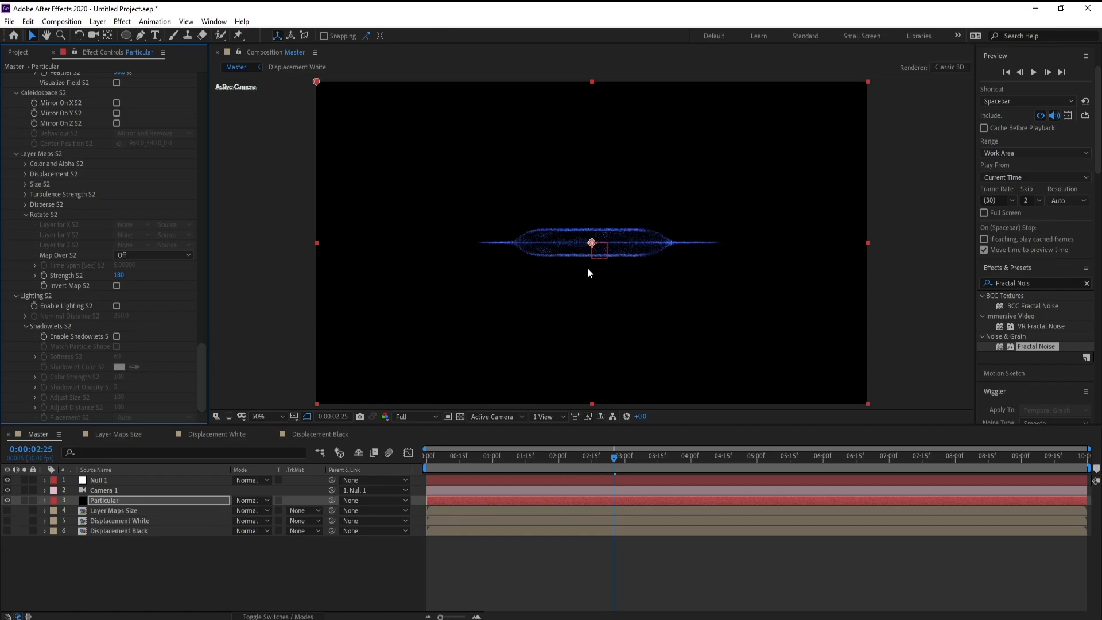
- Tilt the view of the galaxy by setting the X Rotation of Null 1 to 33°
scroll(623, 249, "up", 2)
scroll(623, 249, "down", 1)
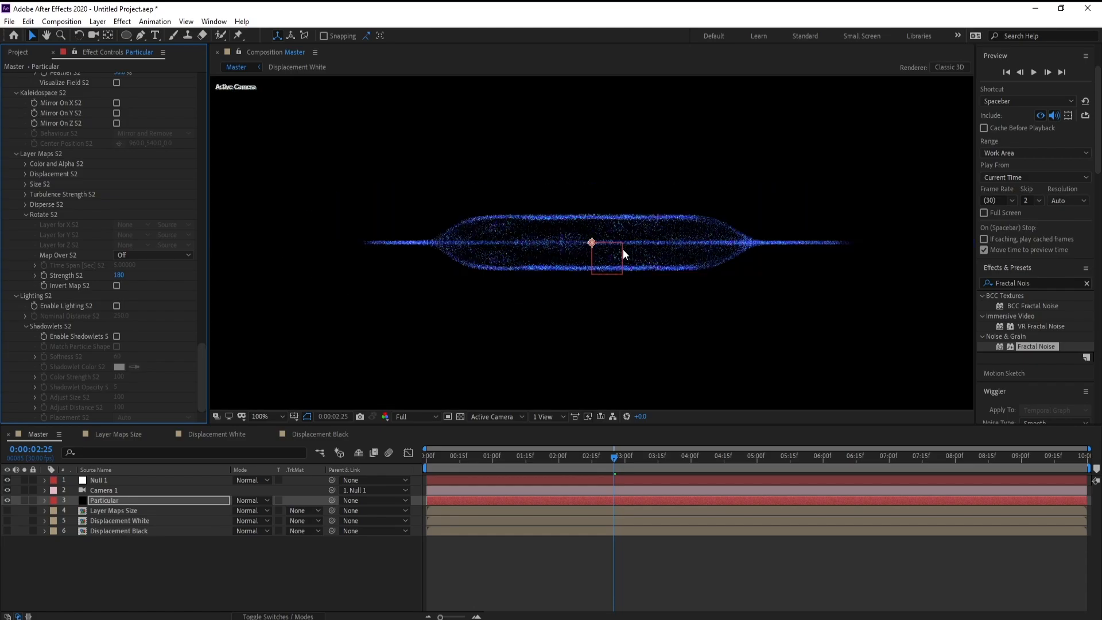
scroll(622, 250, "down", 1)
scroll(579, 304, "up", 1)
left_click(21, 53)
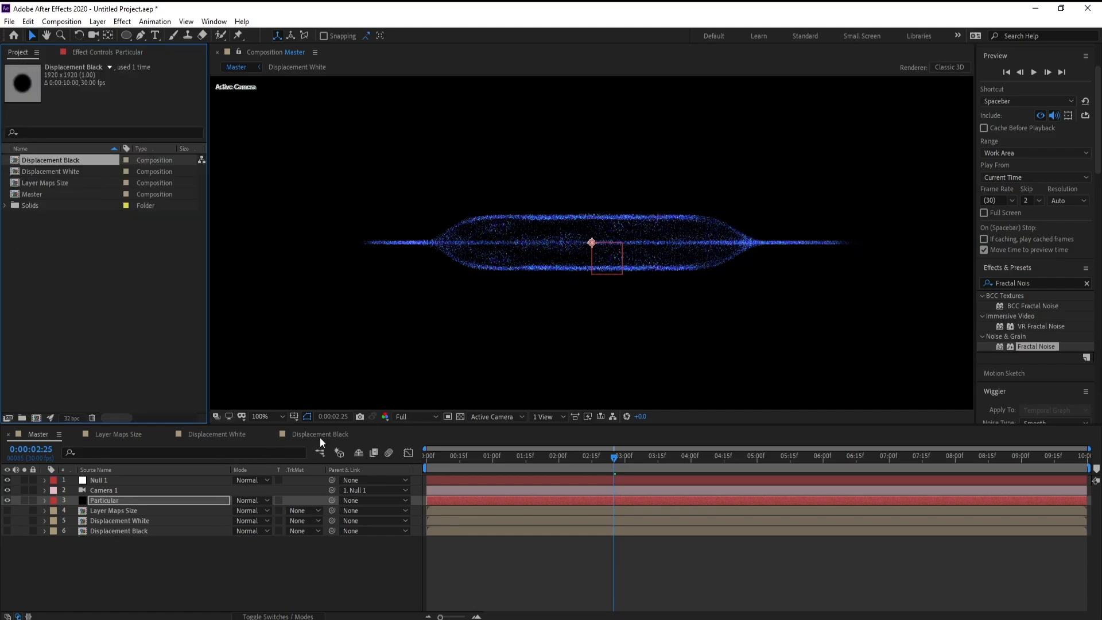
left_click(98, 479)
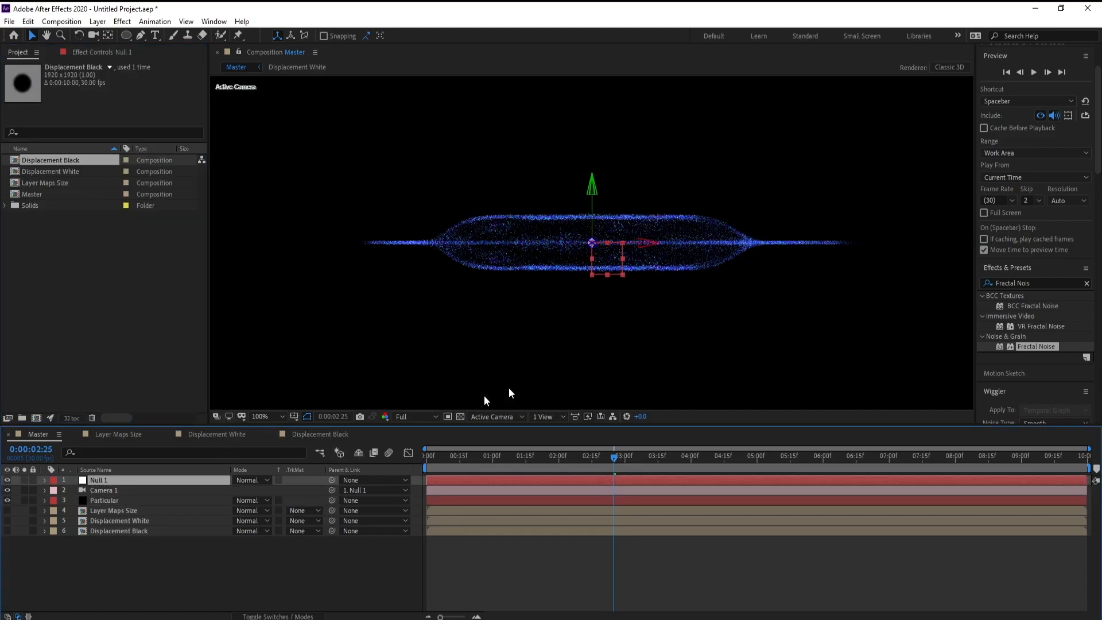
scroll(566, 359, "down", 1)
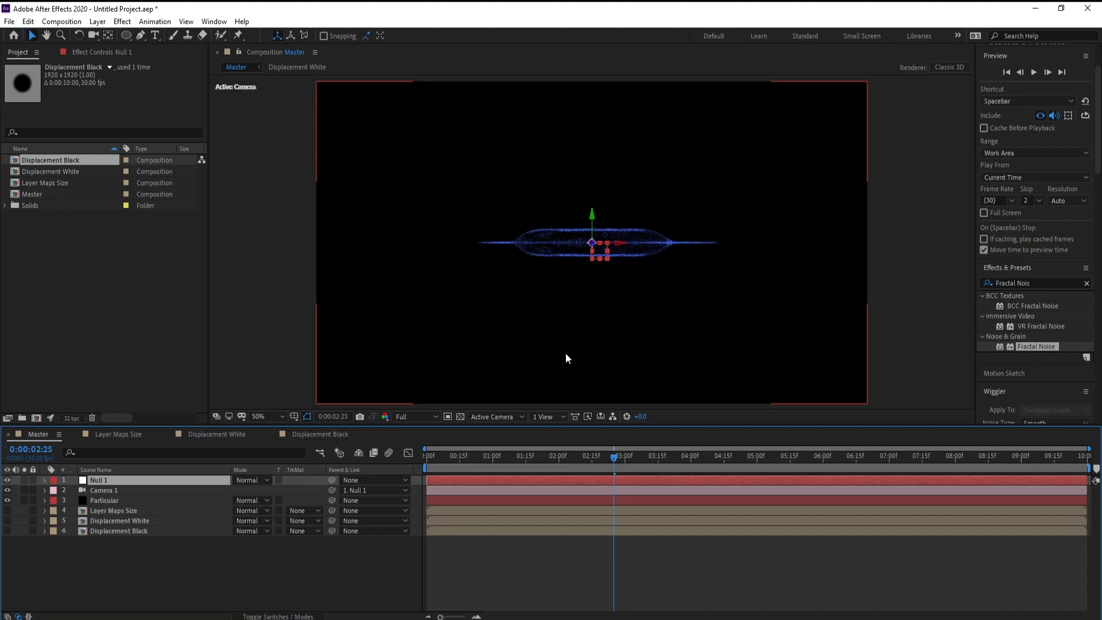
left_click(44, 480)
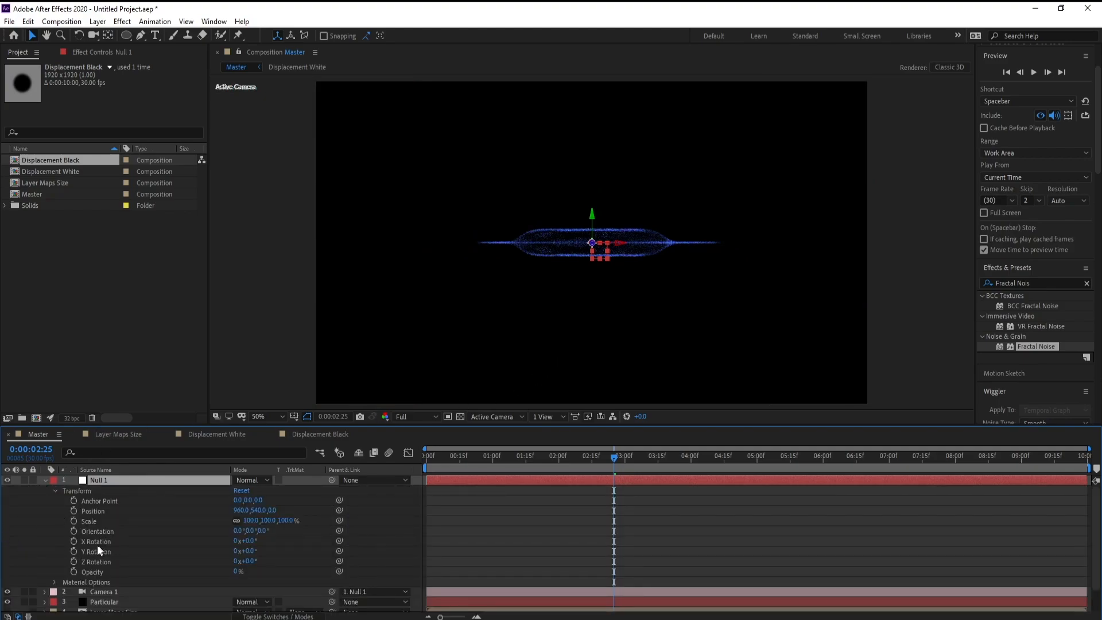
left_click_drag(248, 541, 270, 543)
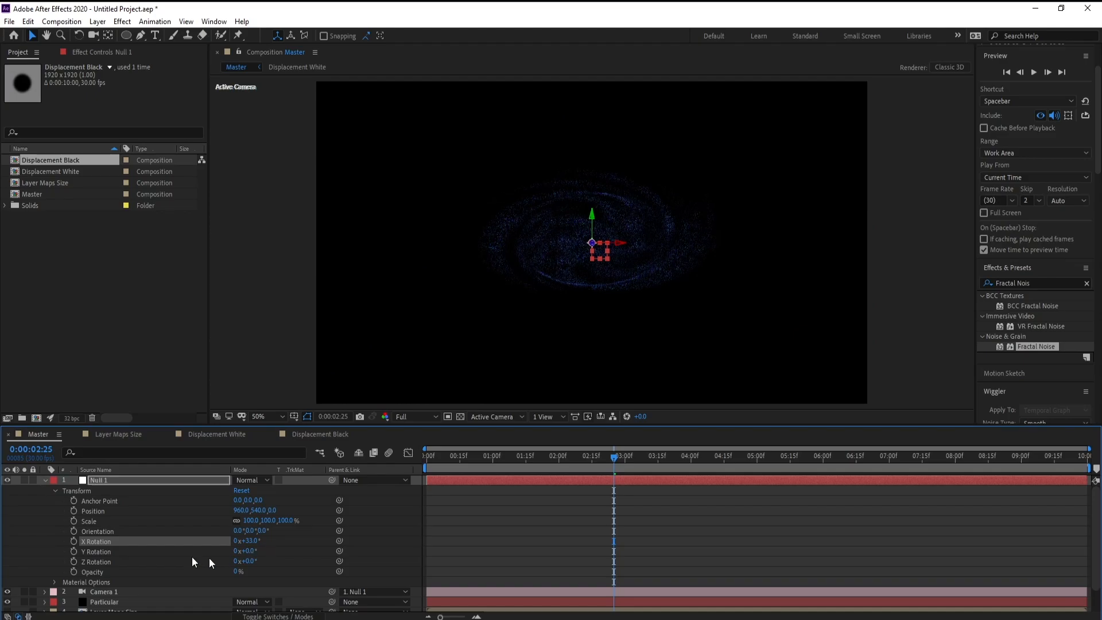
- Add a new adjustment layer above Null 1 in Master and apply the Stylize Glow effect to it
left_click(107, 483)
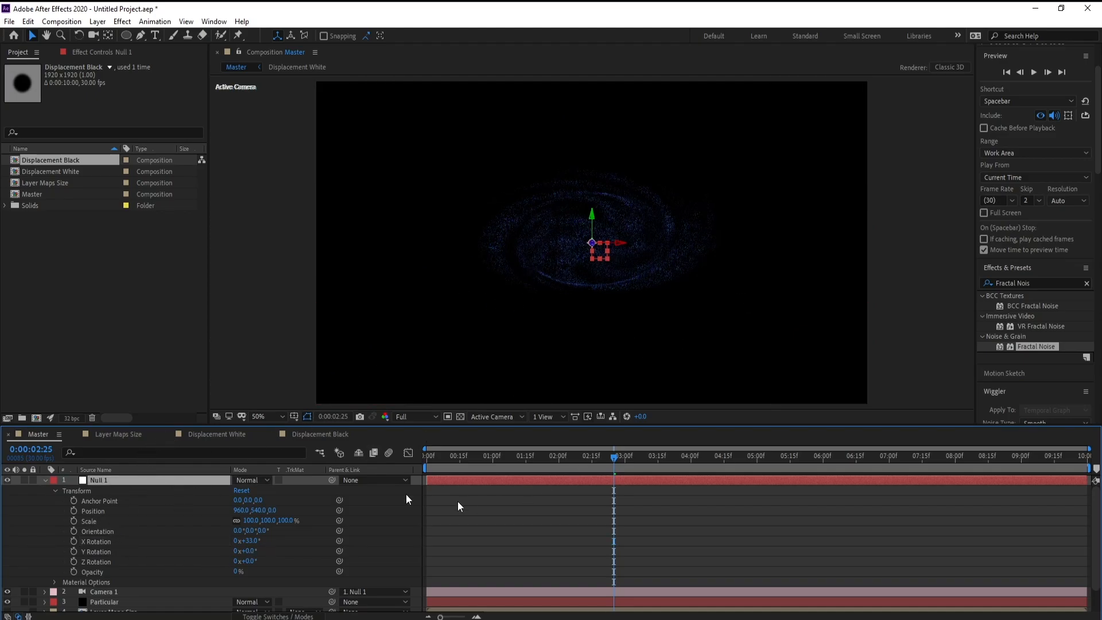
left_click(97, 22)
mouse_move(112, 35)
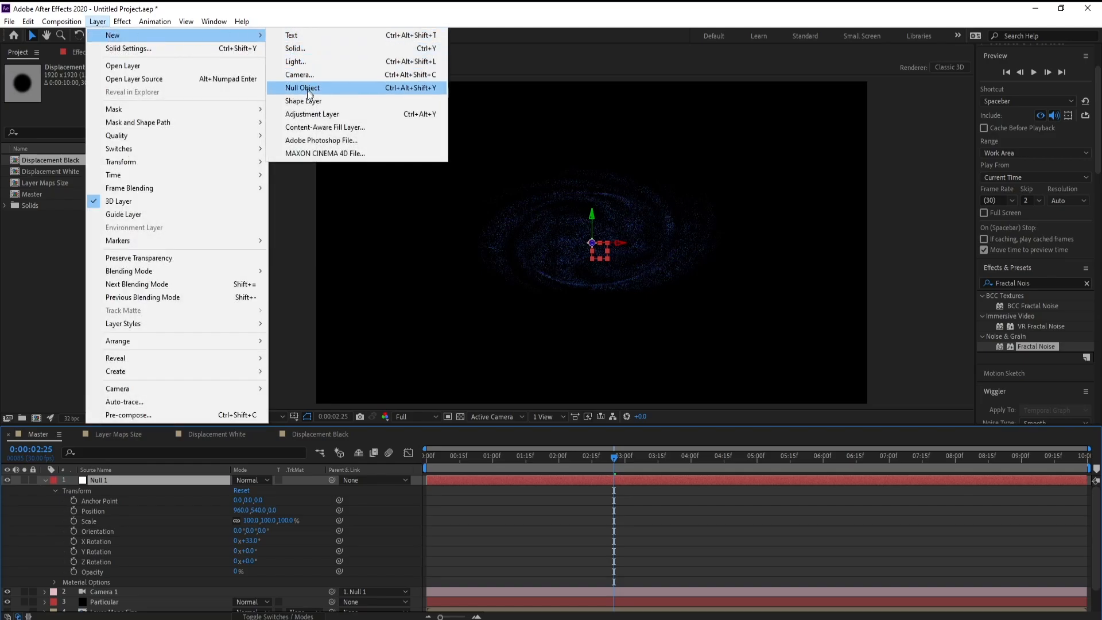
left_click(310, 113)
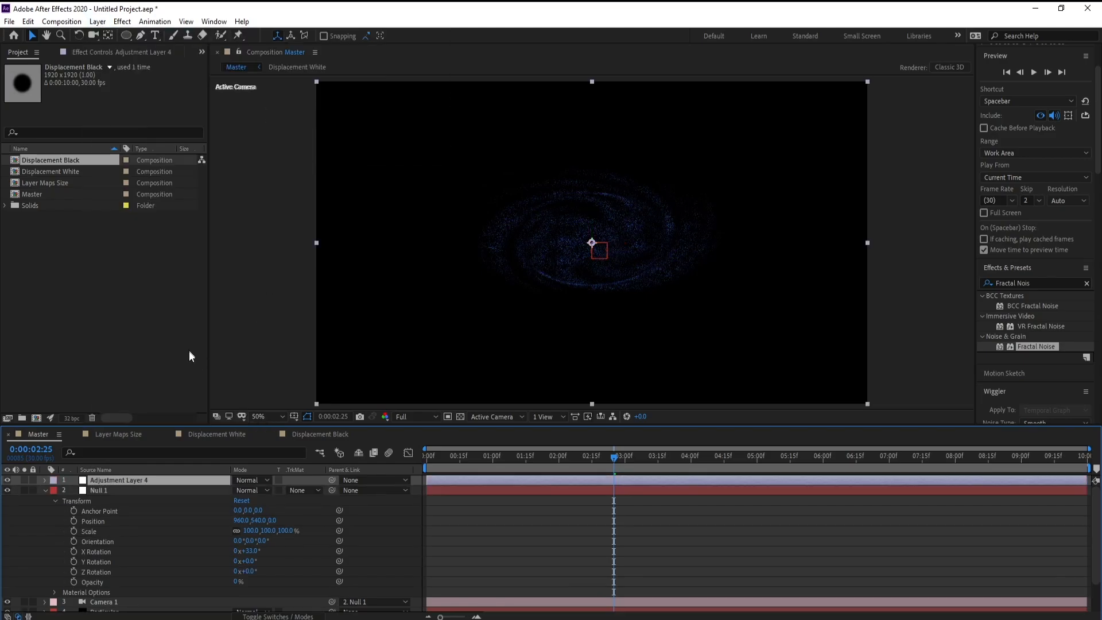
left_click(122, 22)
mouse_move(304, 57)
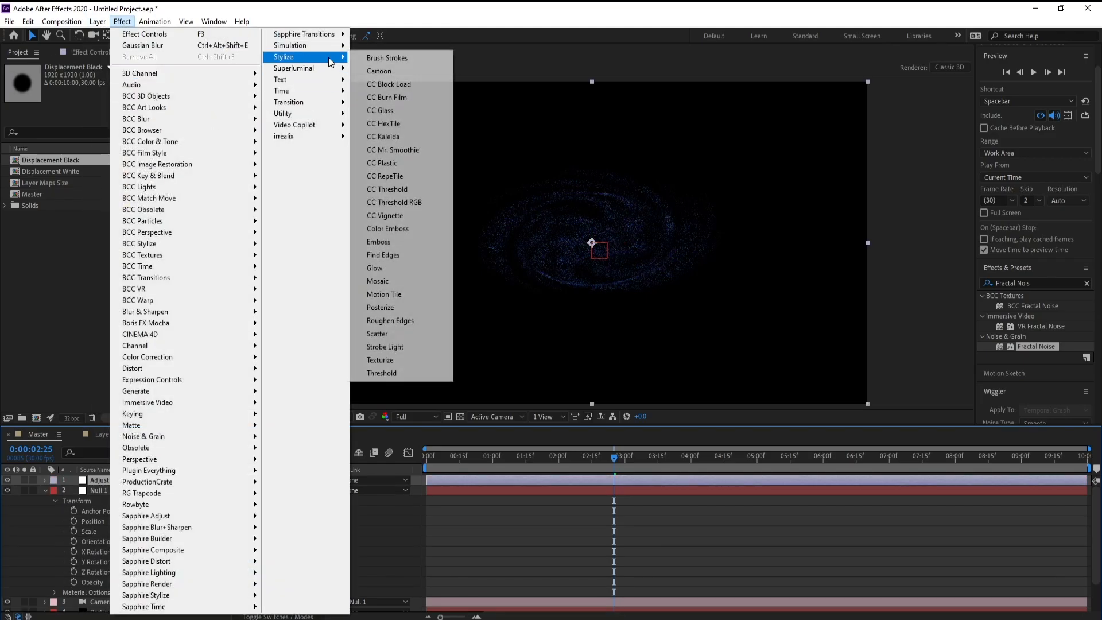
left_click(376, 268)
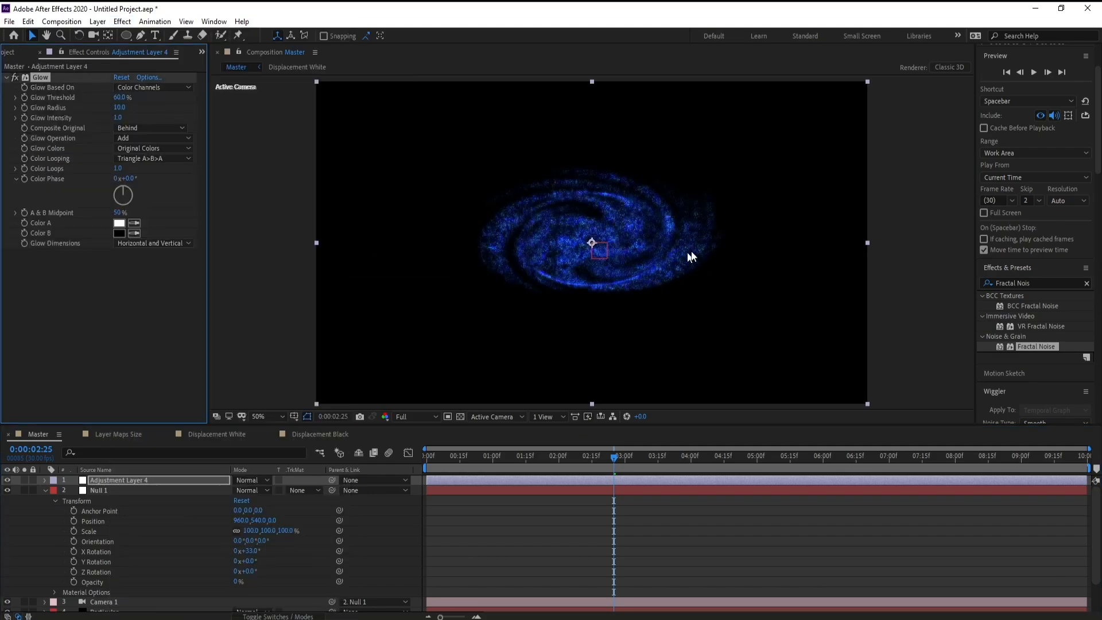
- Set the Glow Threshold to 80% and the Glow Radius to 147 on the adjustment layer
left_click(122, 97)
type("80")
key("Return")
left_click_drag(119, 107, 207, 118)
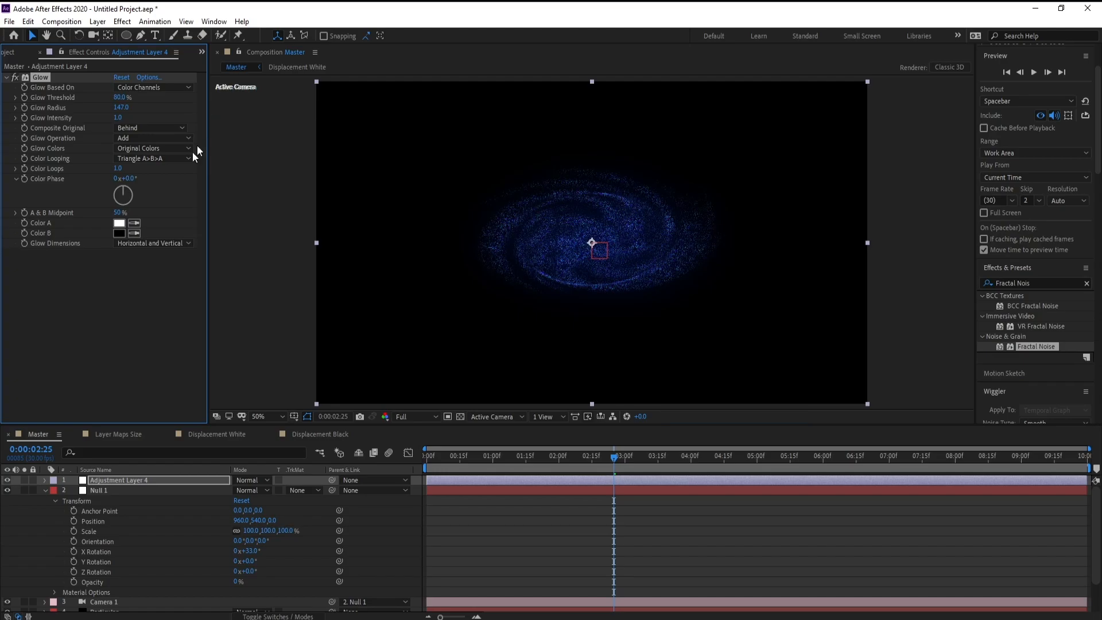
- Apply the Curves effect to the adjustment layer and bend the RGB curve into an S, raising highlights and lowering shadows
left_click(154, 21)
mouse_move(122, 21)
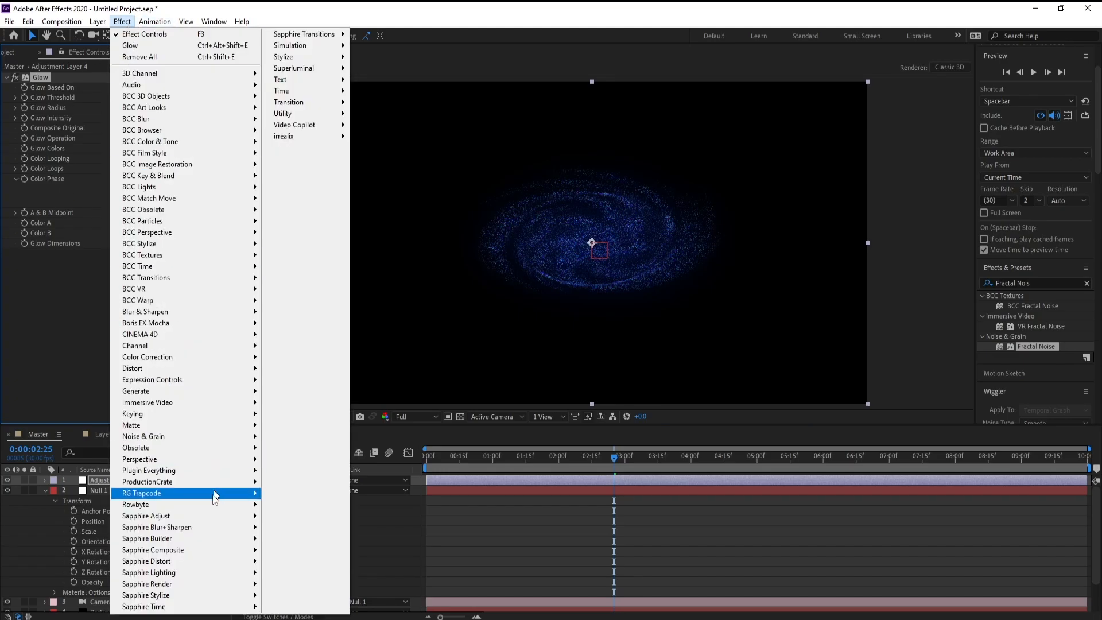
mouse_move(245, 357)
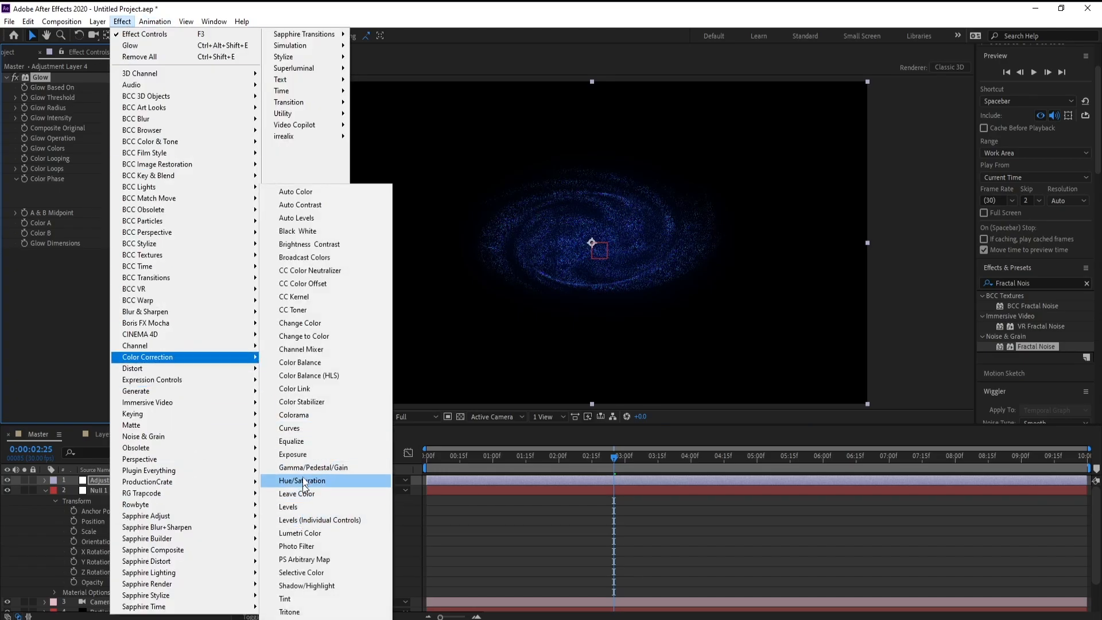
left_click(302, 427)
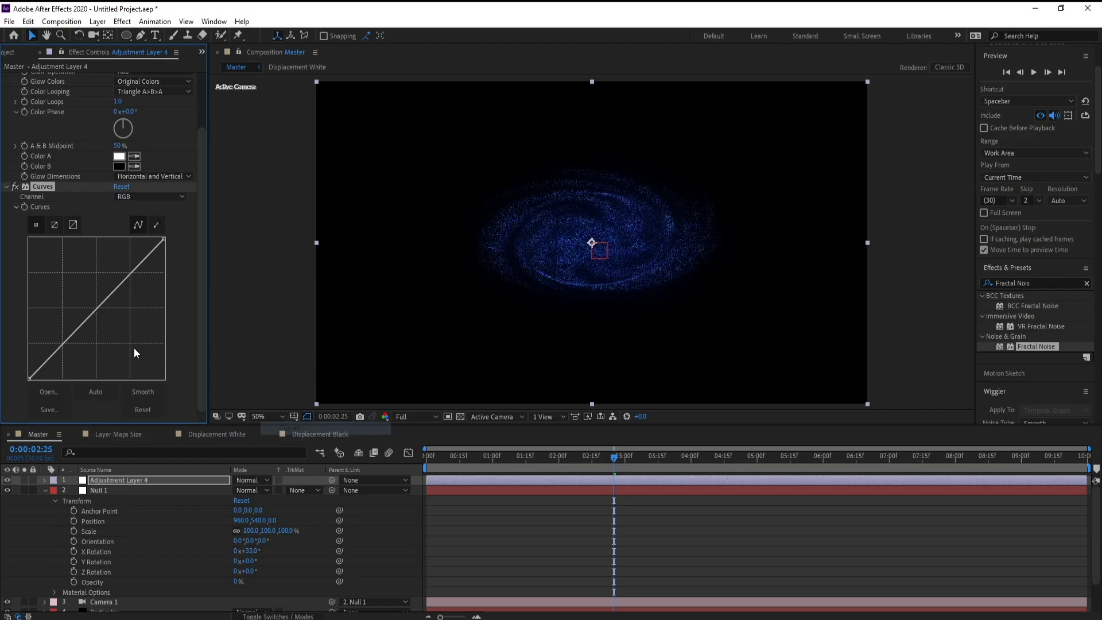
left_click(123, 288)
left_click_drag(118, 277, 117, 275)
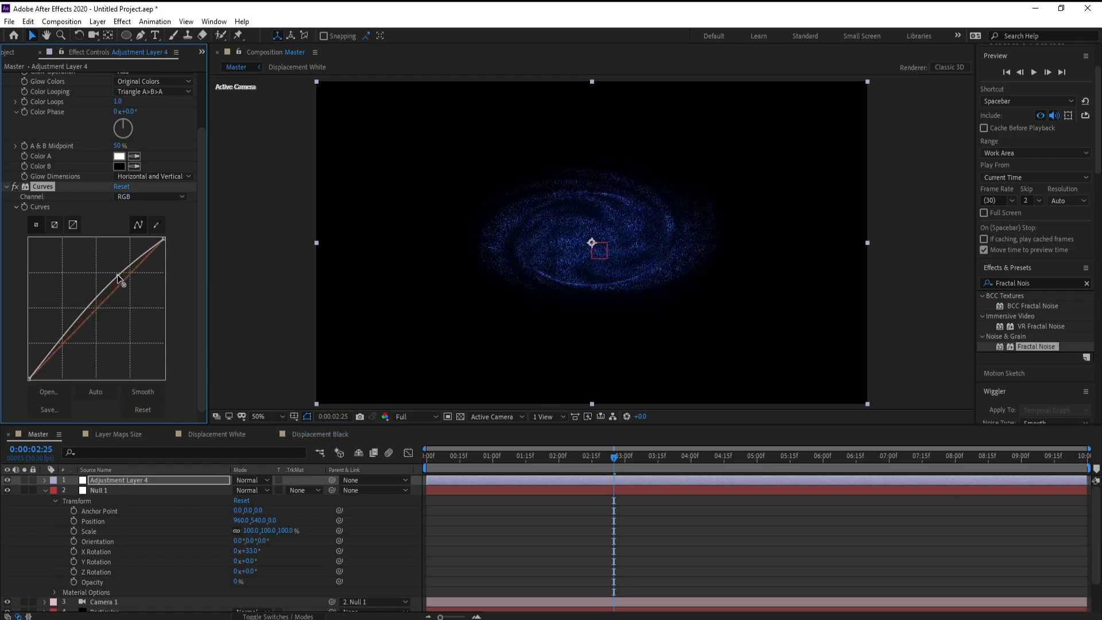
left_click_drag(72, 320, 80, 335)
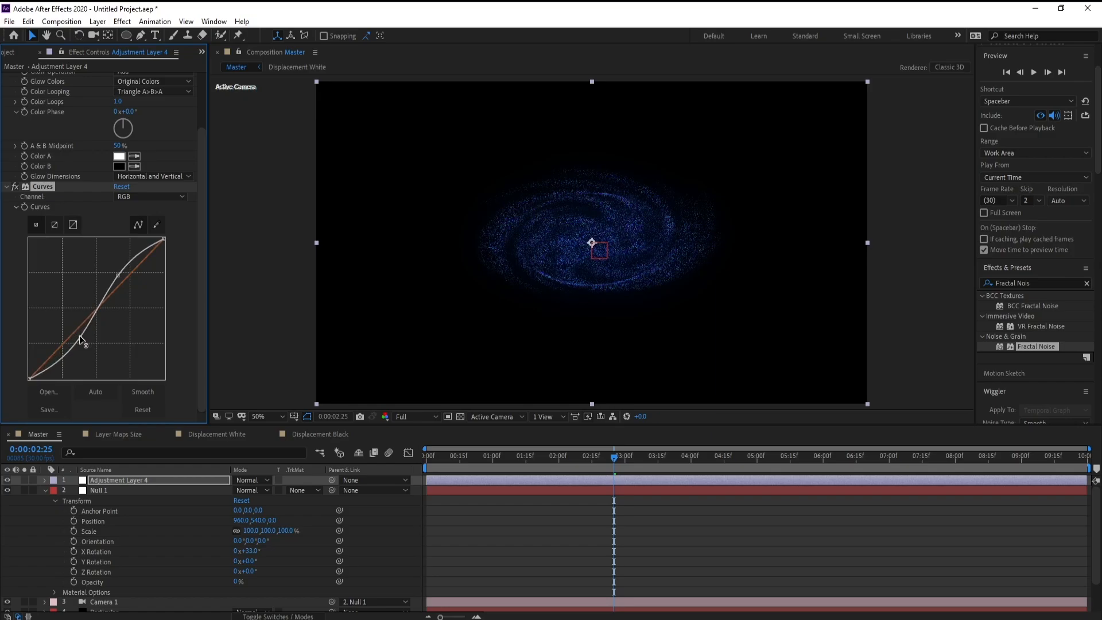
left_click_drag(117, 276, 116, 276)
left_click_drag(80, 337, 81, 338)
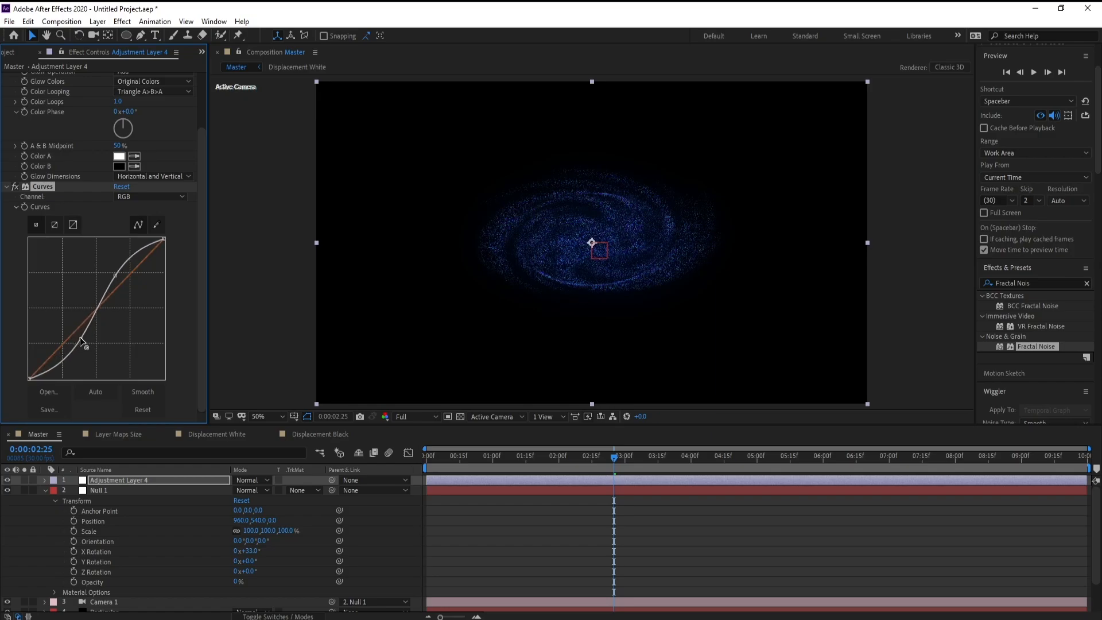
- Collapse the Curves and Glow settings and duplicate the Glow effect on the adjustment layer
left_click(5, 186)
left_click(5, 77)
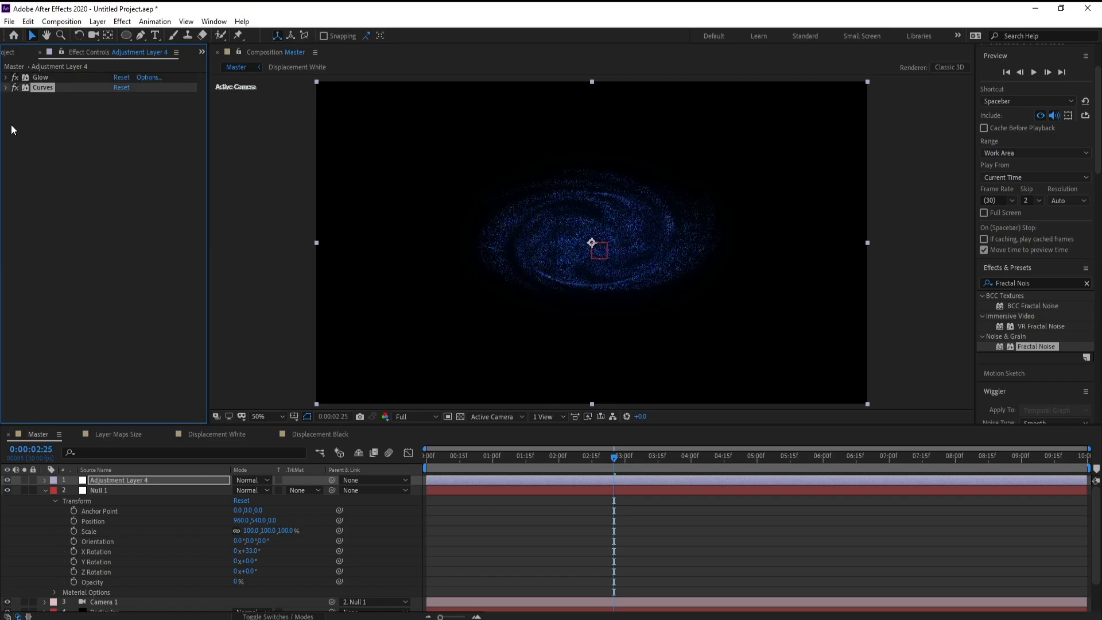
left_click(44, 81)
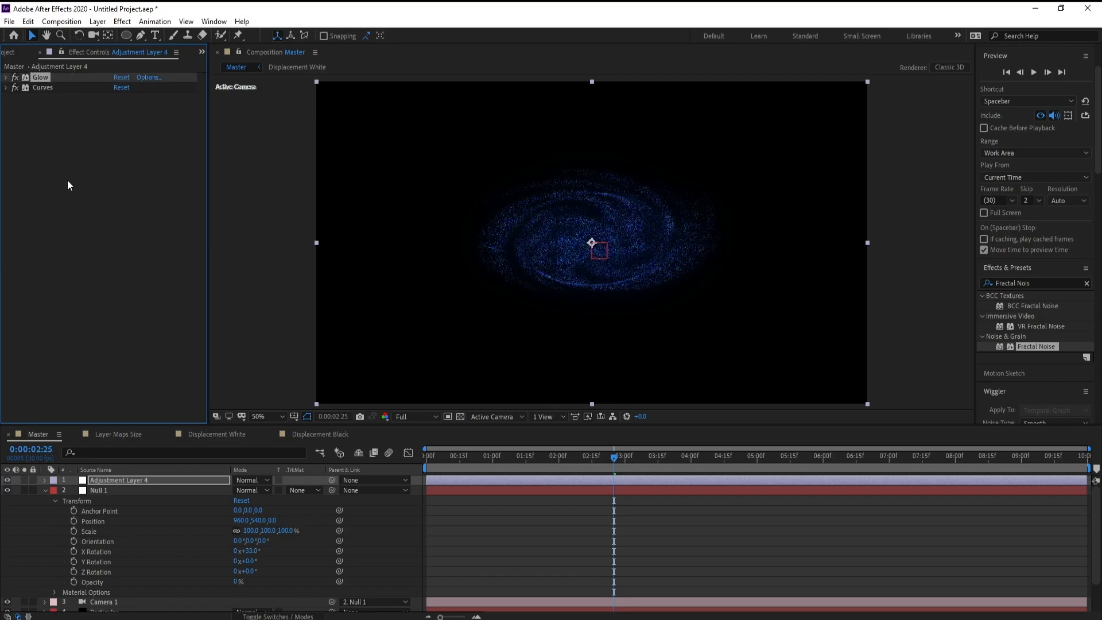
key("ctrl+d")
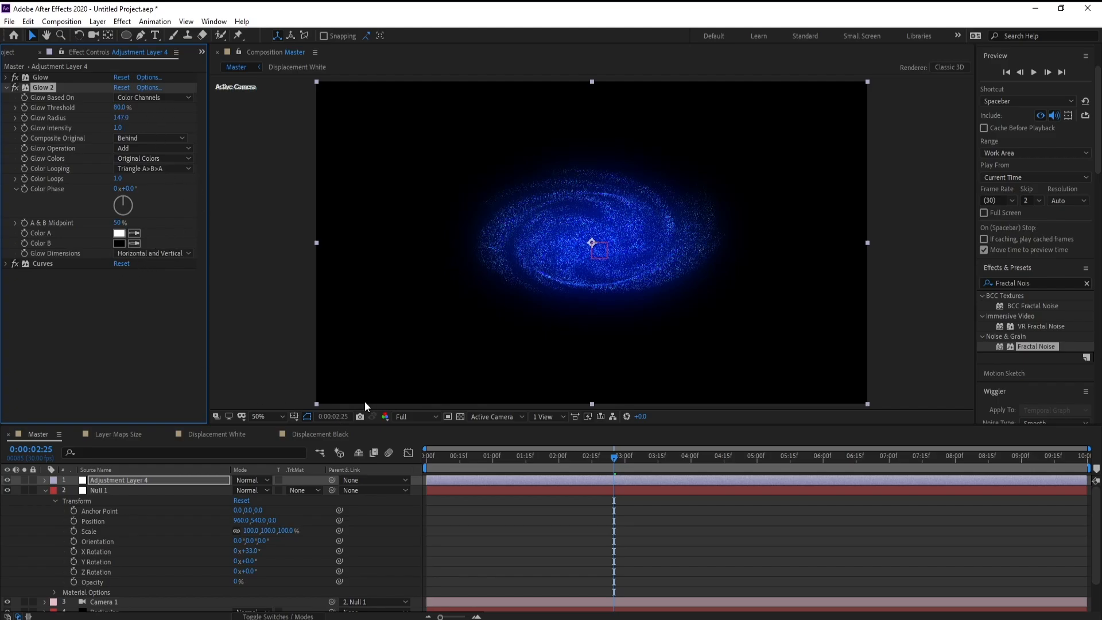
- Set the X Rotation of Null 1 to 0°
left_click(248, 551)
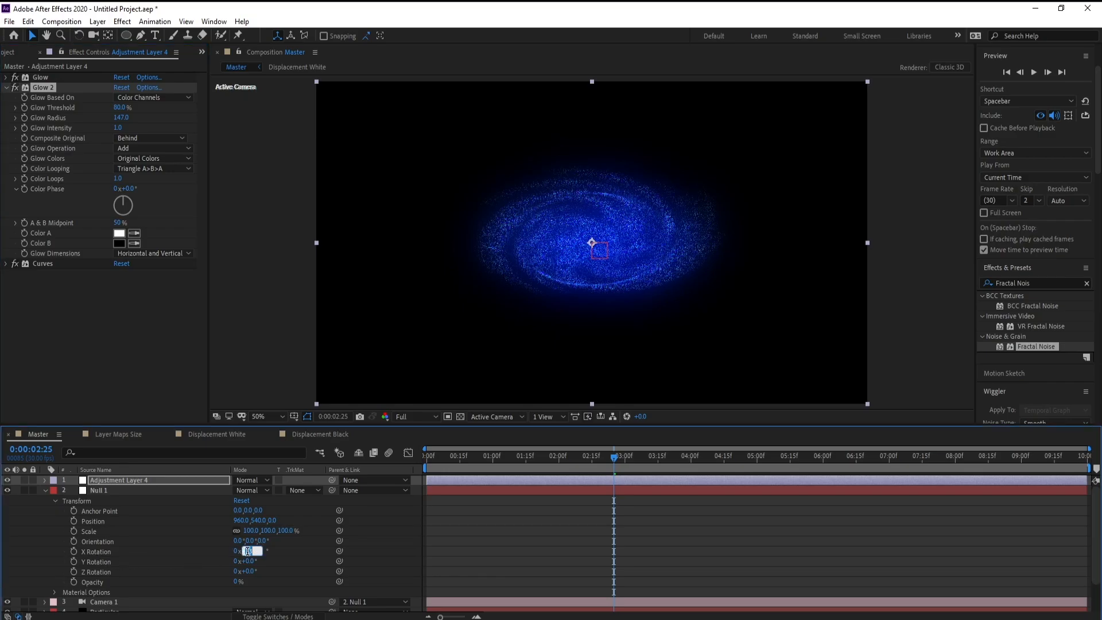
type("0")
key("Return")
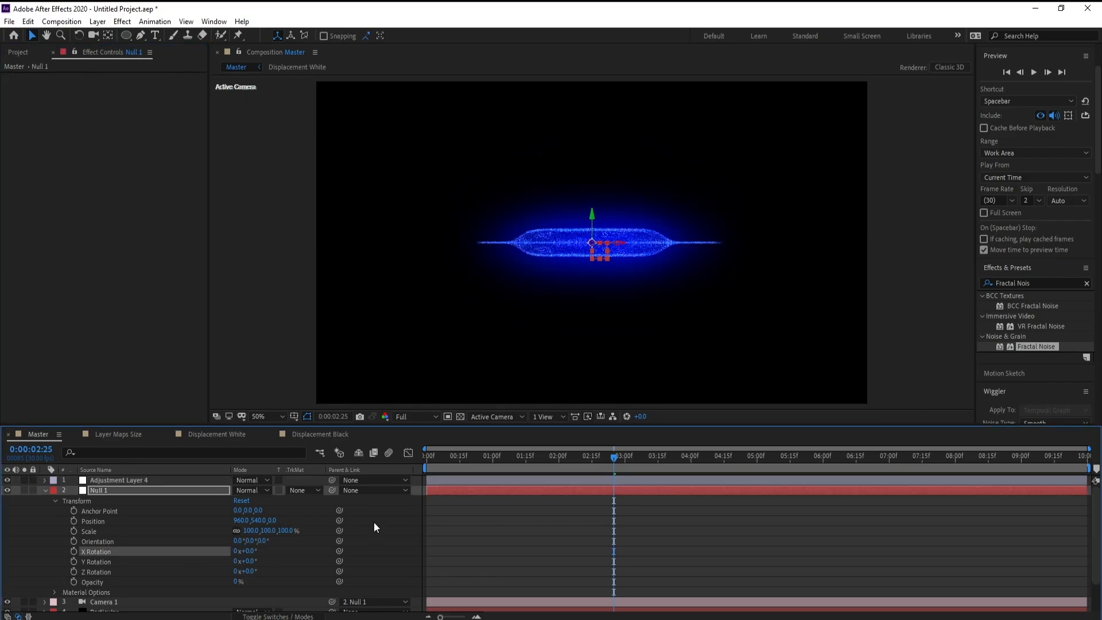
key("Home")
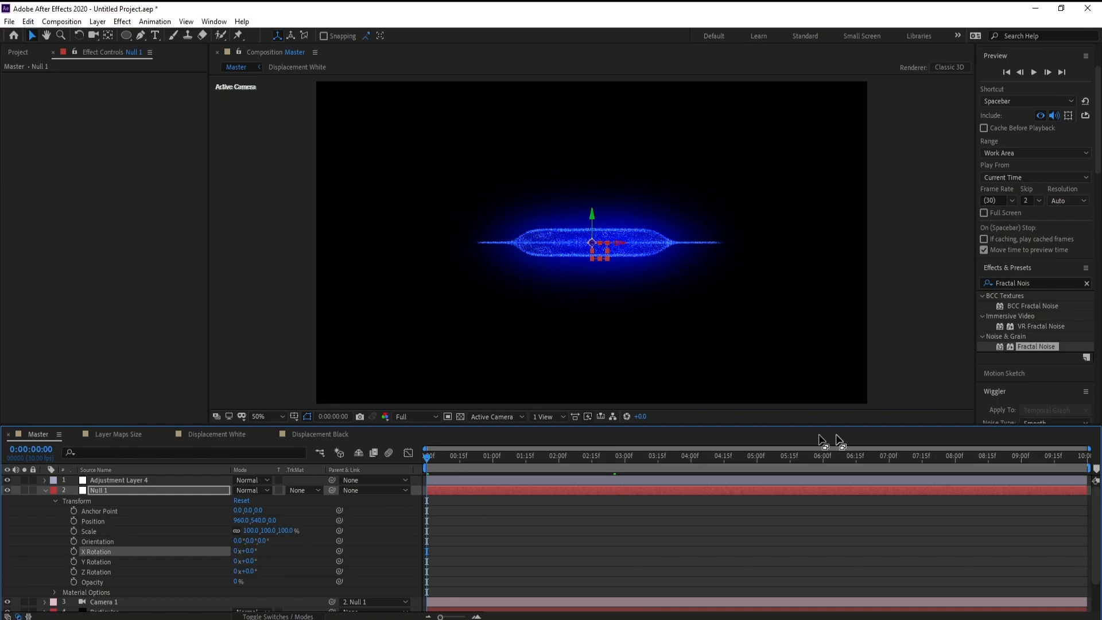
left_click(1079, 457)
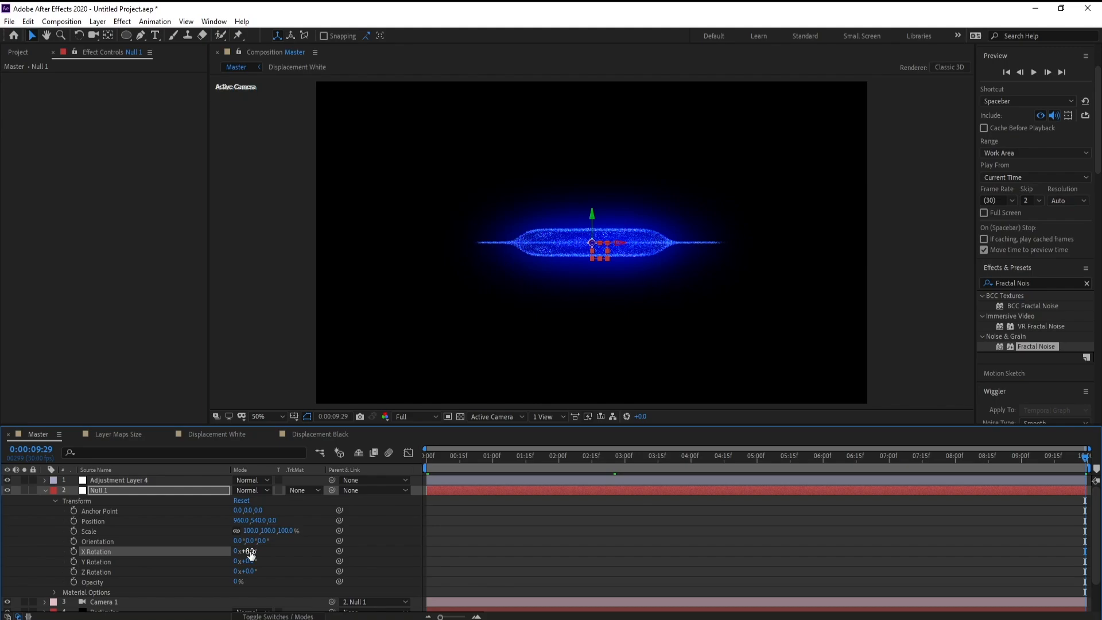
left_click(74, 550)
left_click(29, 21)
left_click(39, 34)
left_click(954, 459)
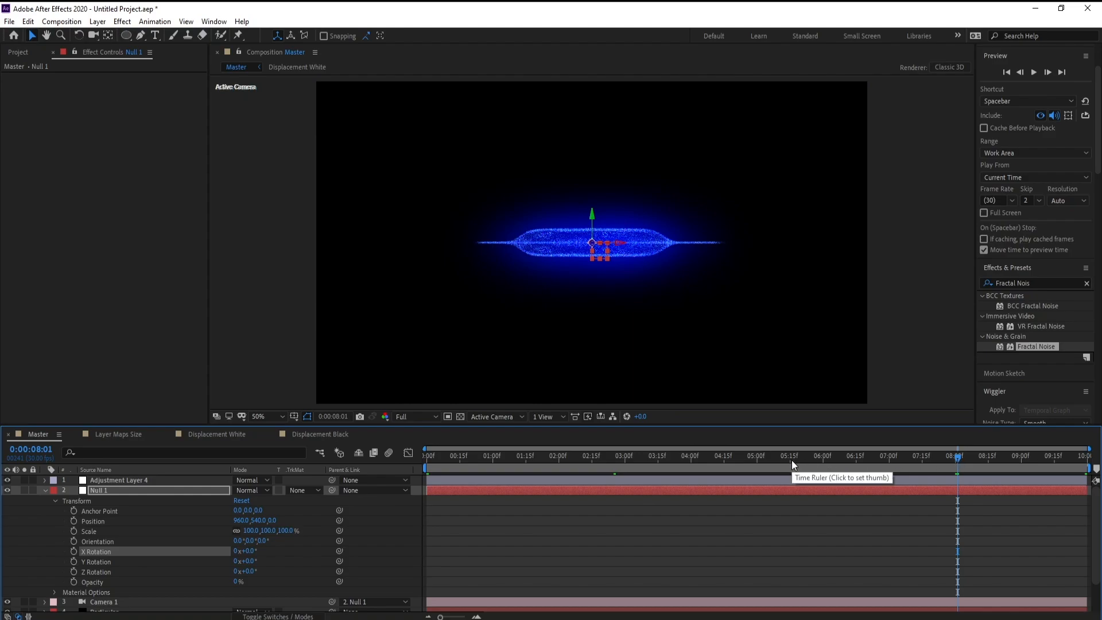
left_click(757, 458)
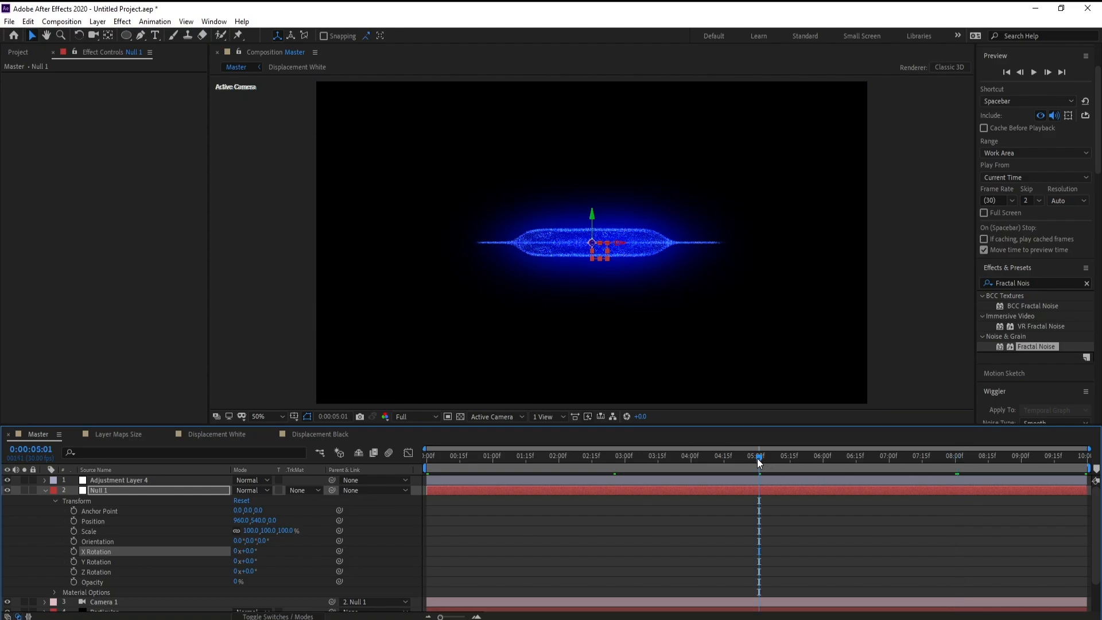
left_click(755, 457)
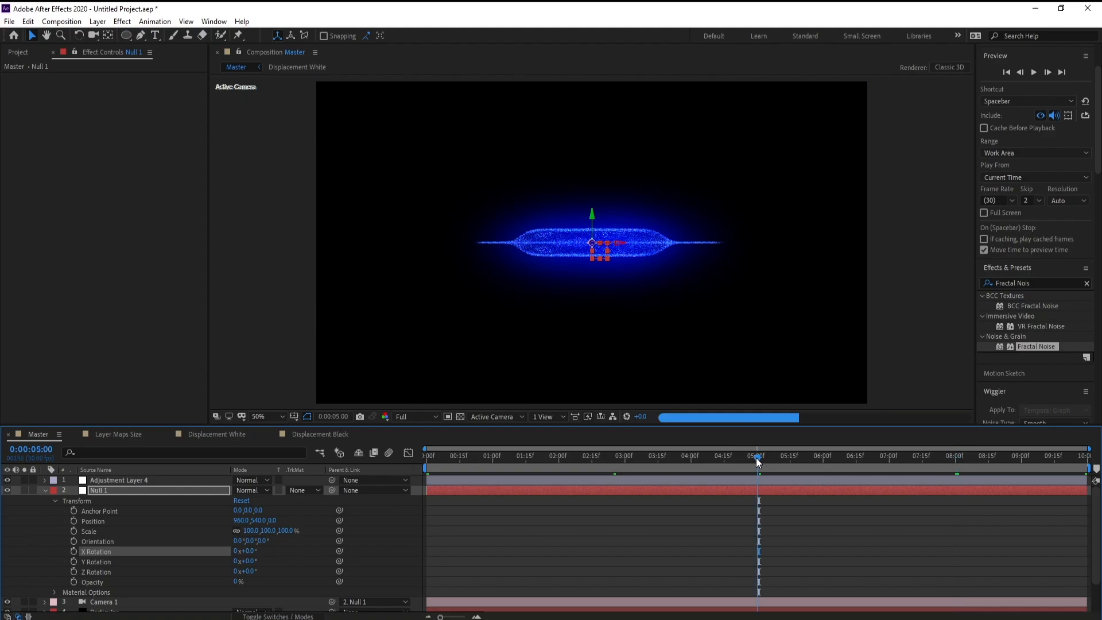
left_click(74, 548)
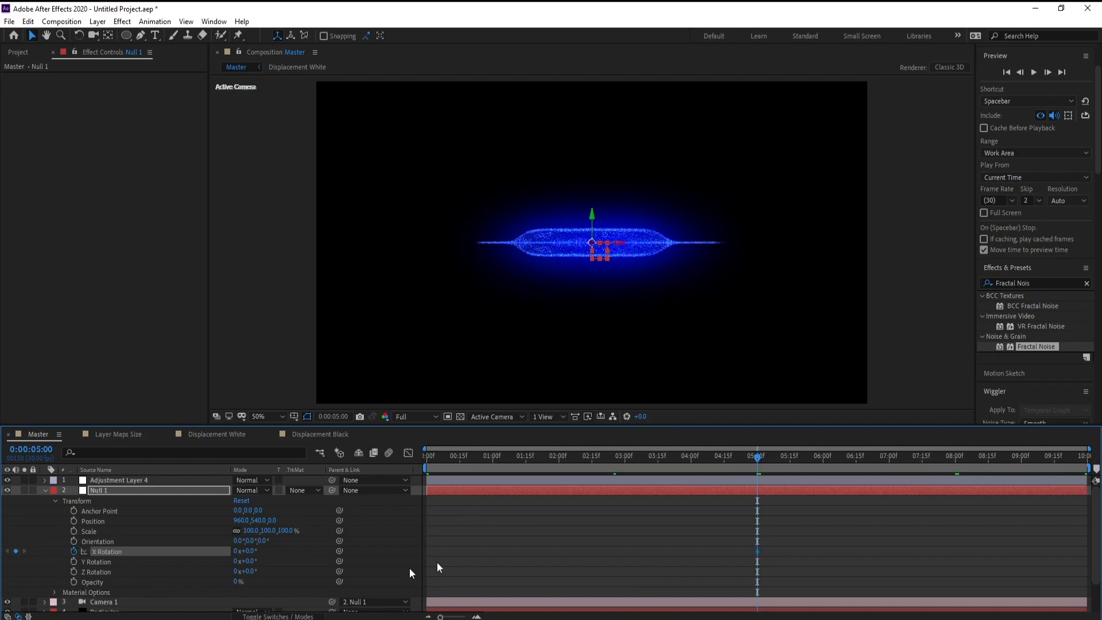
key("Home")
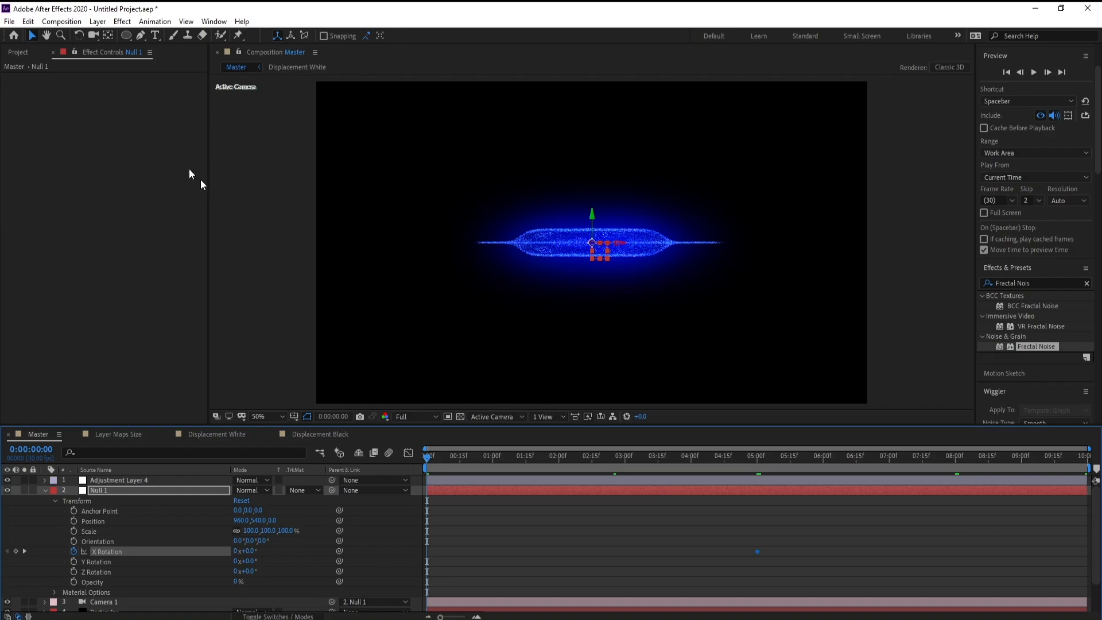
left_click(28, 22)
left_click(36, 33)
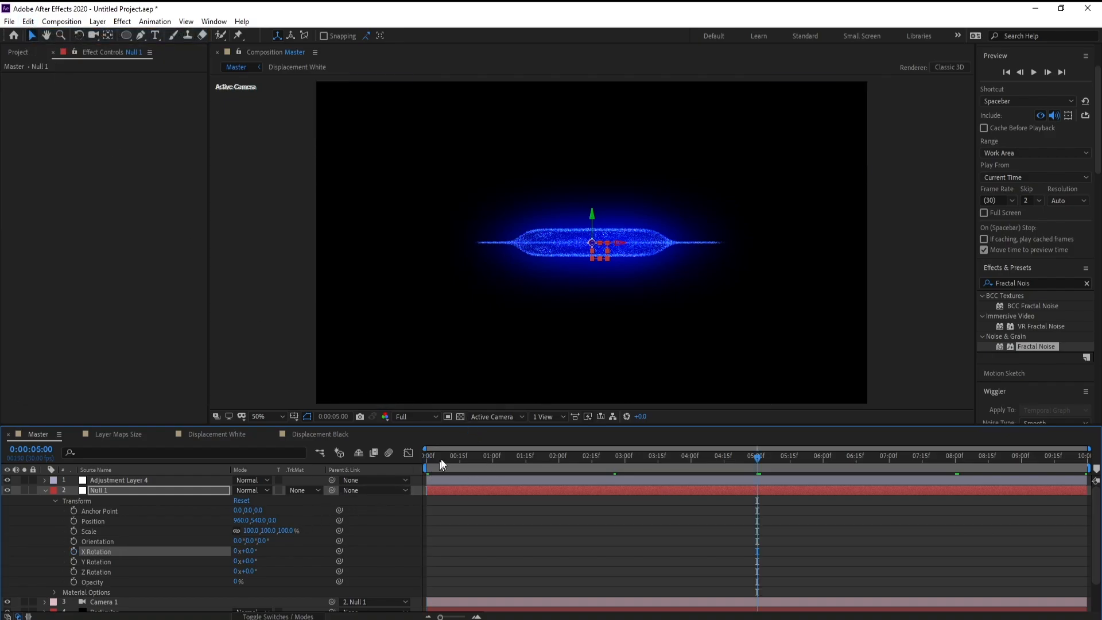
- Animate the X Rotation of Null 1 with keyframes of 0° at 0:00:00:00 and -39° at 0:00:04:00
key("Home")
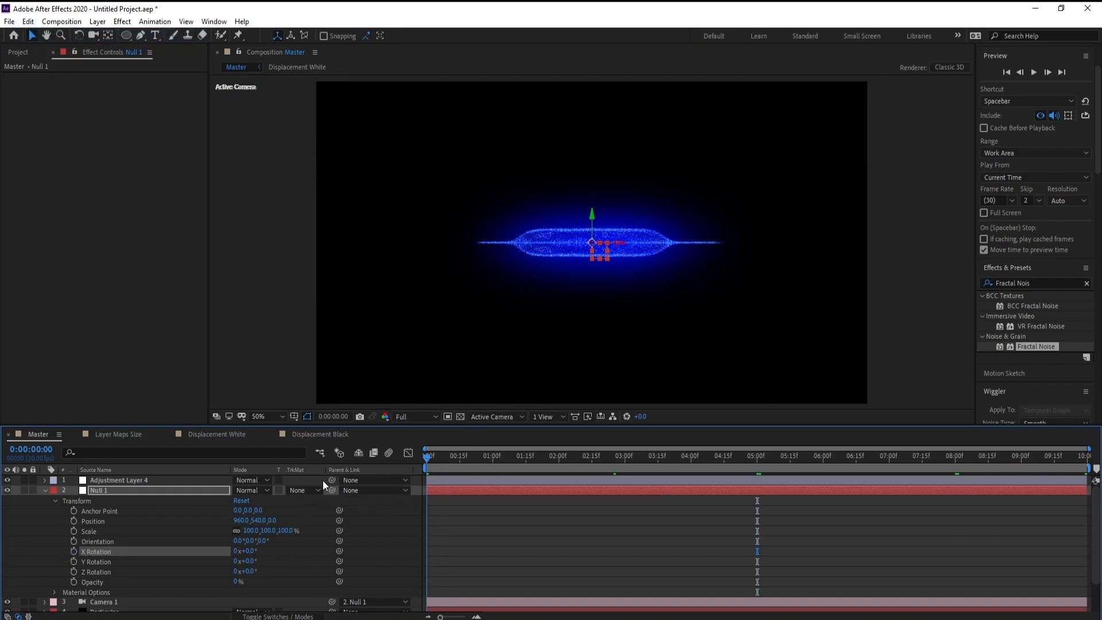
left_click(72, 551)
left_click(689, 457)
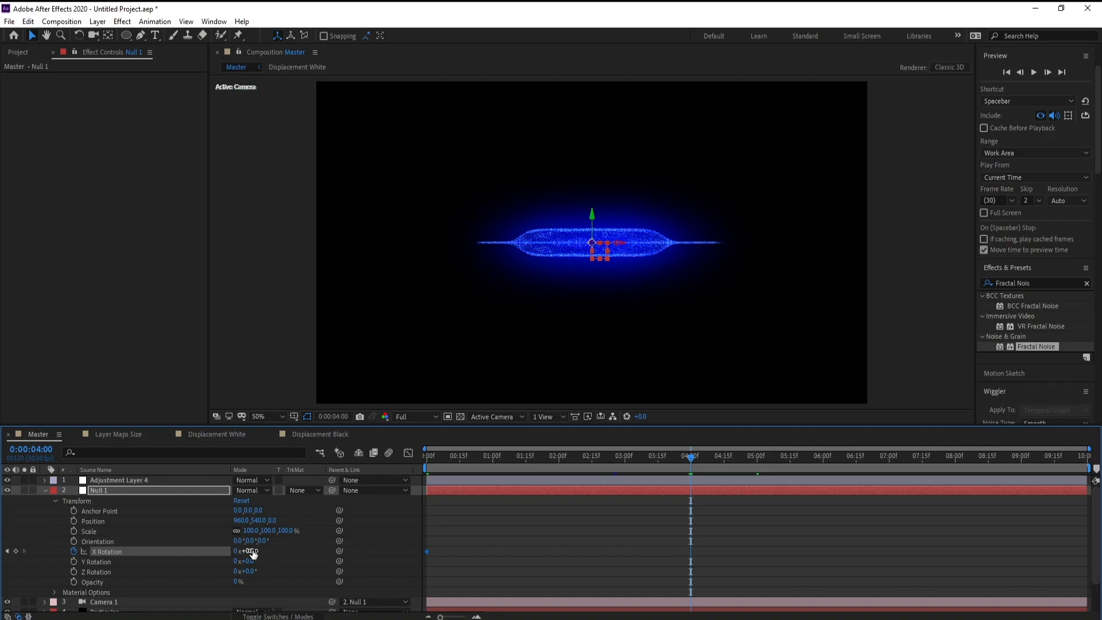
left_click_drag(253, 553, 234, 552)
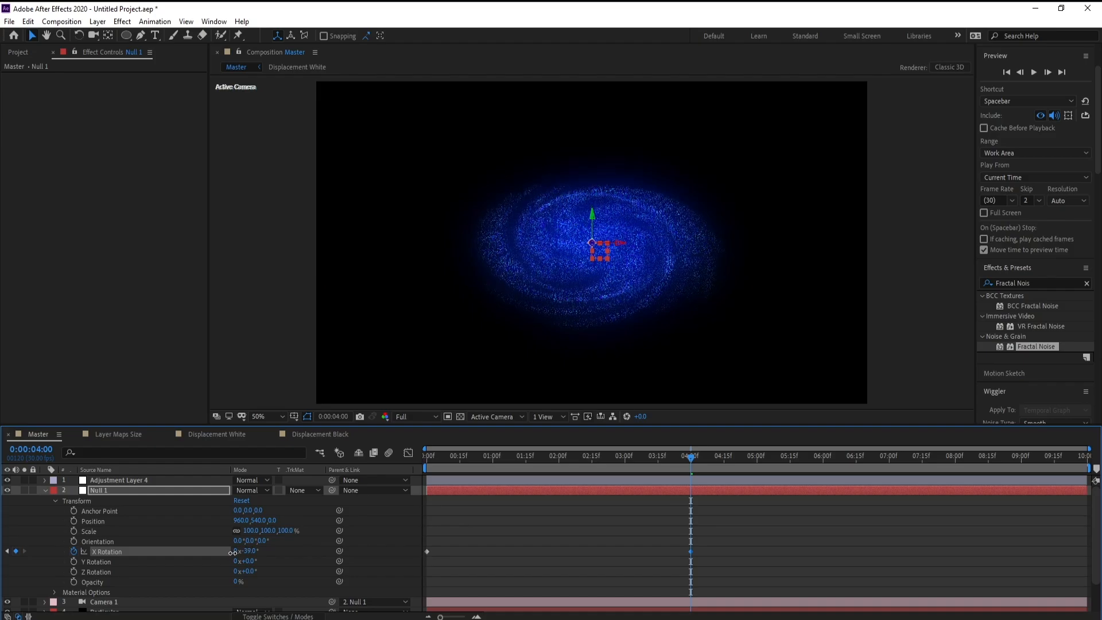
- Preview the Null 1 X Rotation animation from the start of the composition
left_click(510, 457)
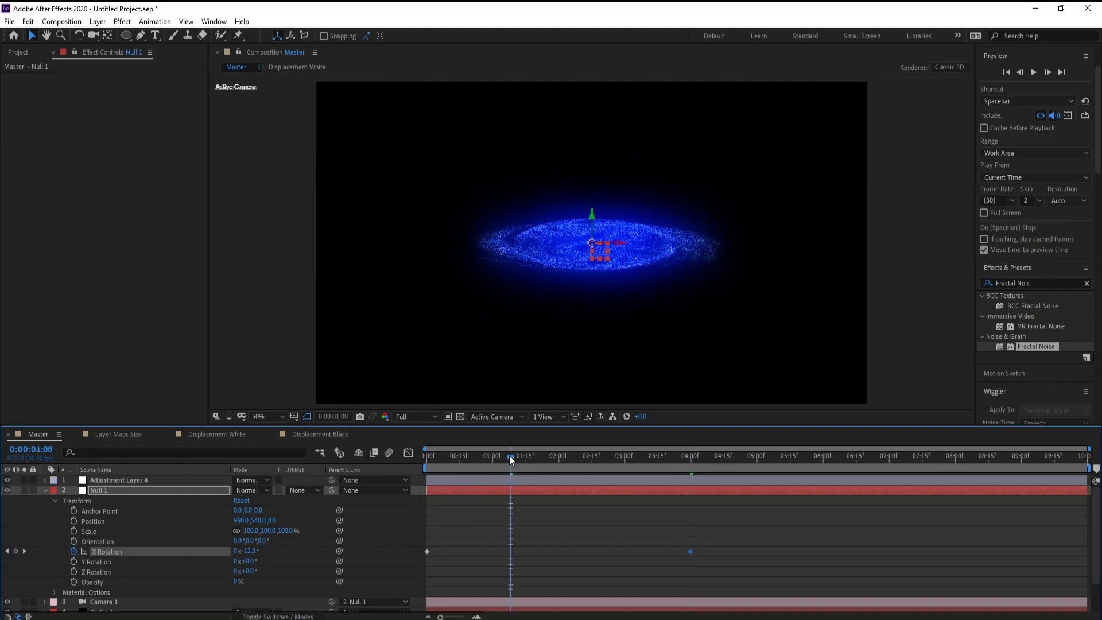
left_click_drag(510, 457, 430, 466)
key("space")
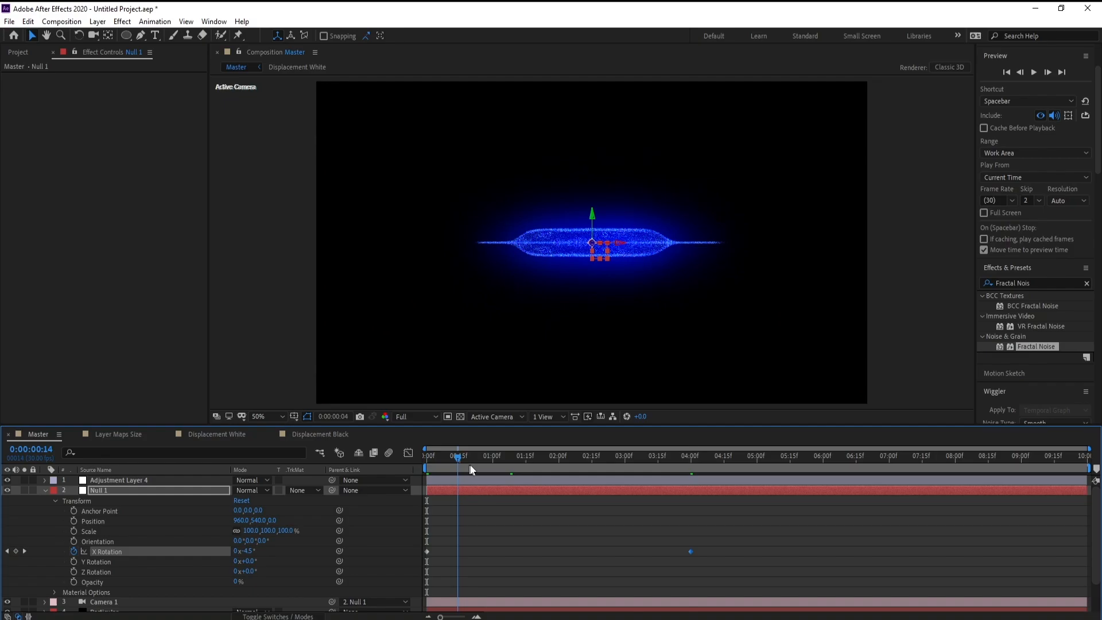
key("space")
- Collapse Null 1, open the Camera Options of Camera 1 and raise its Zoom to 6476.7 pixels
left_click(45, 490)
left_click(106, 500)
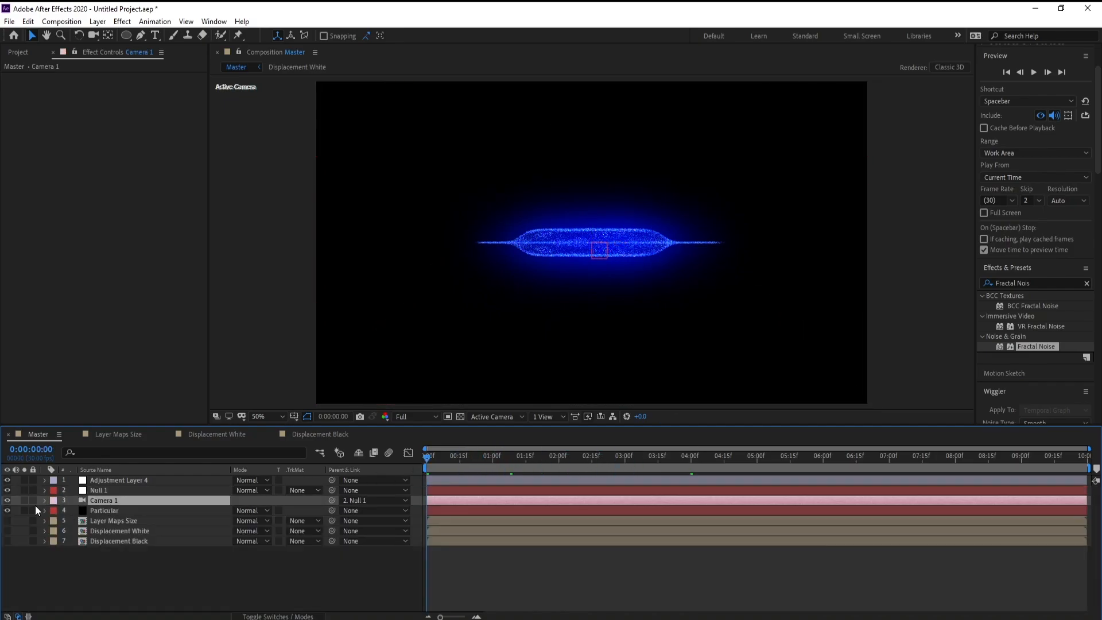
left_click(53, 511)
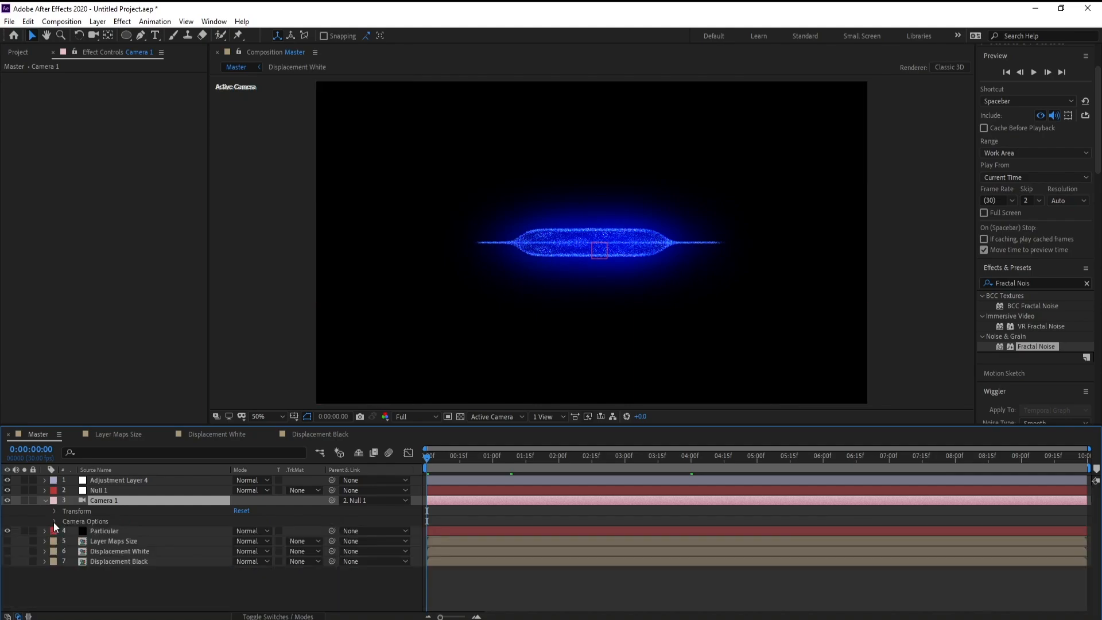
left_click(54, 521)
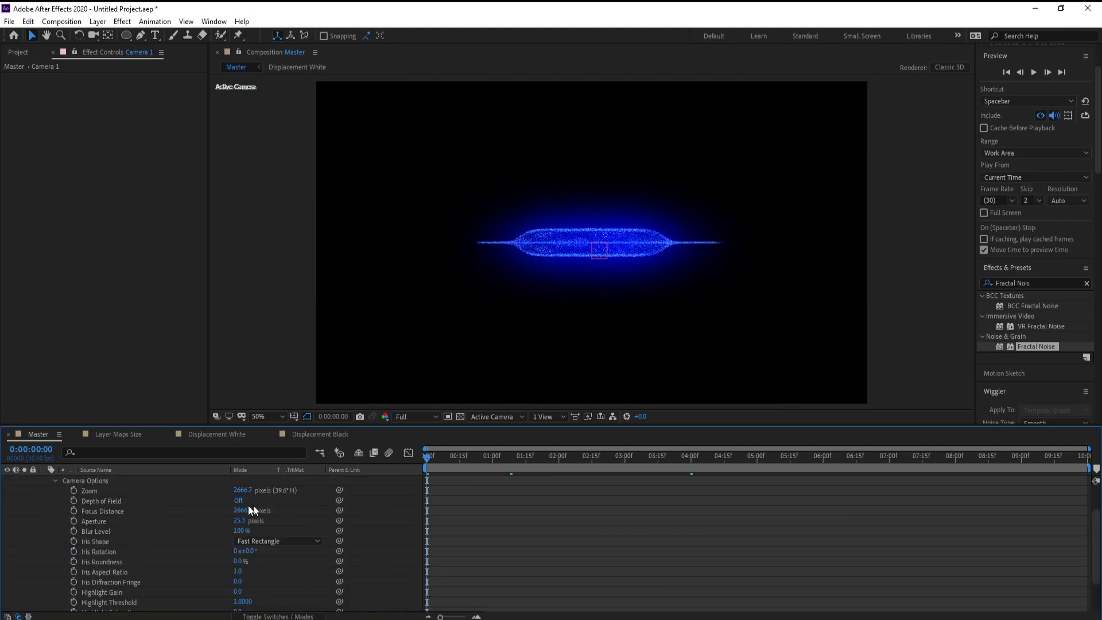
left_click_drag(243, 490, 281, 490)
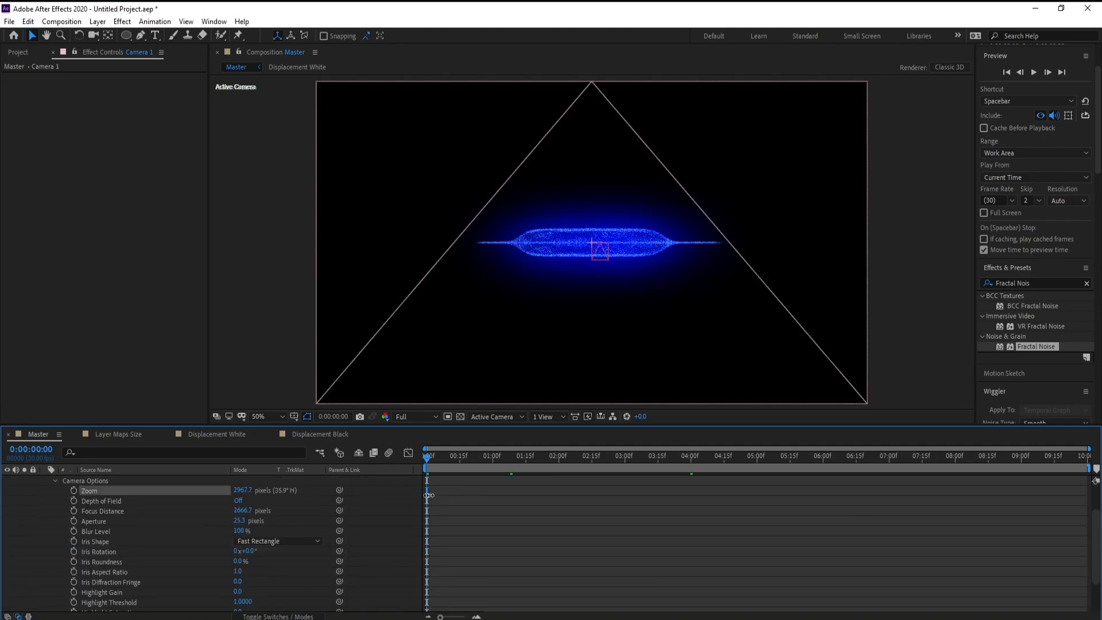
left_click(33, 23)
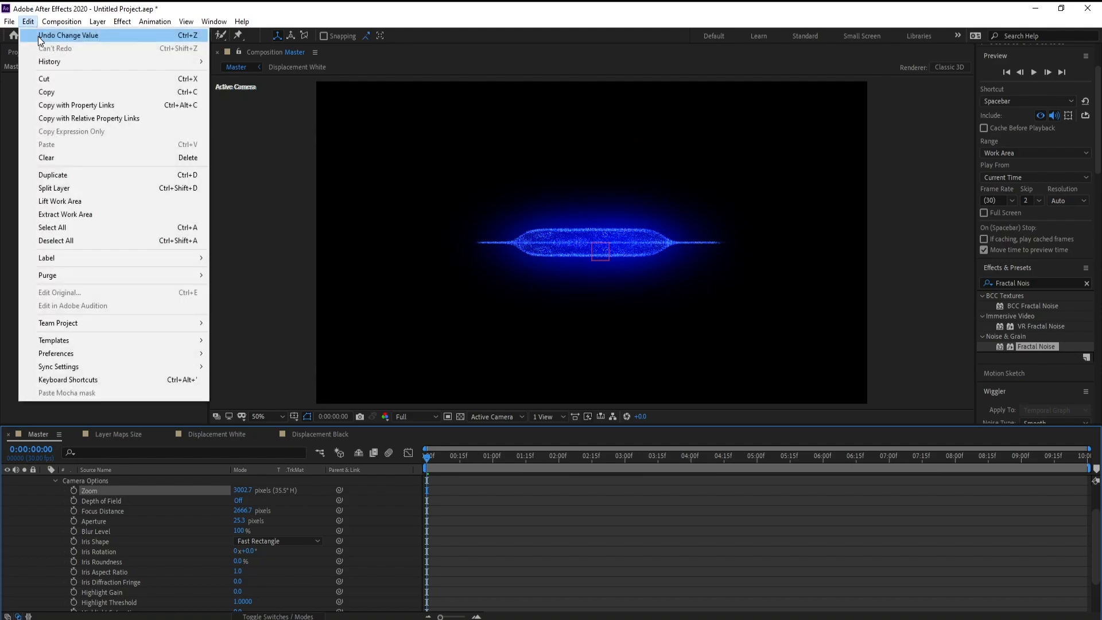
key("Escape")
left_click_drag(247, 490, 308, 500)
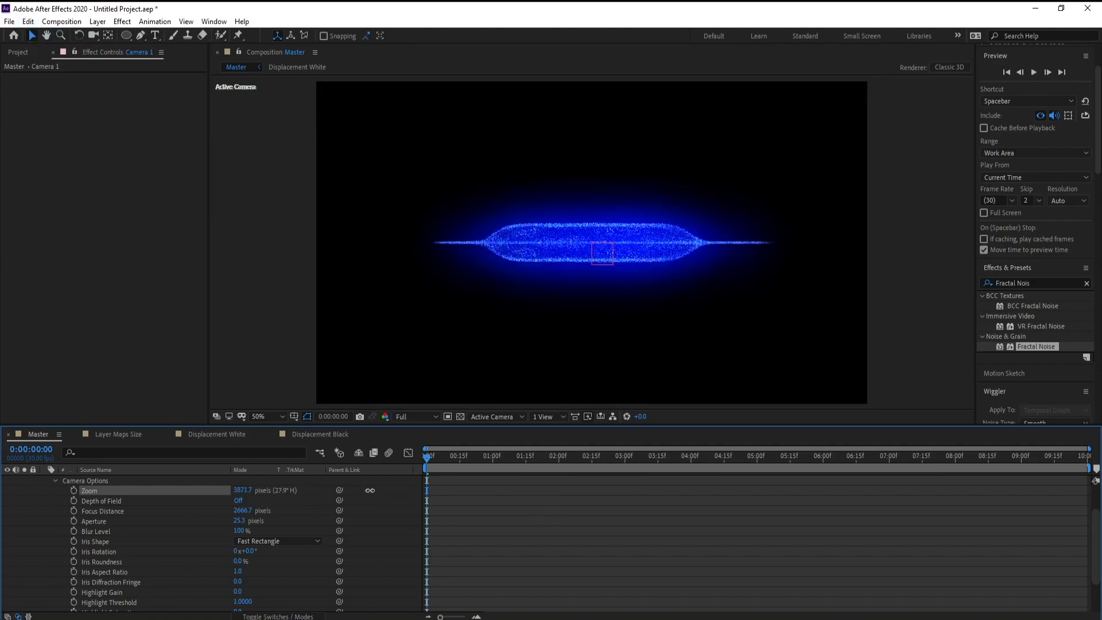
left_click_drag(370, 490, 390, 490)
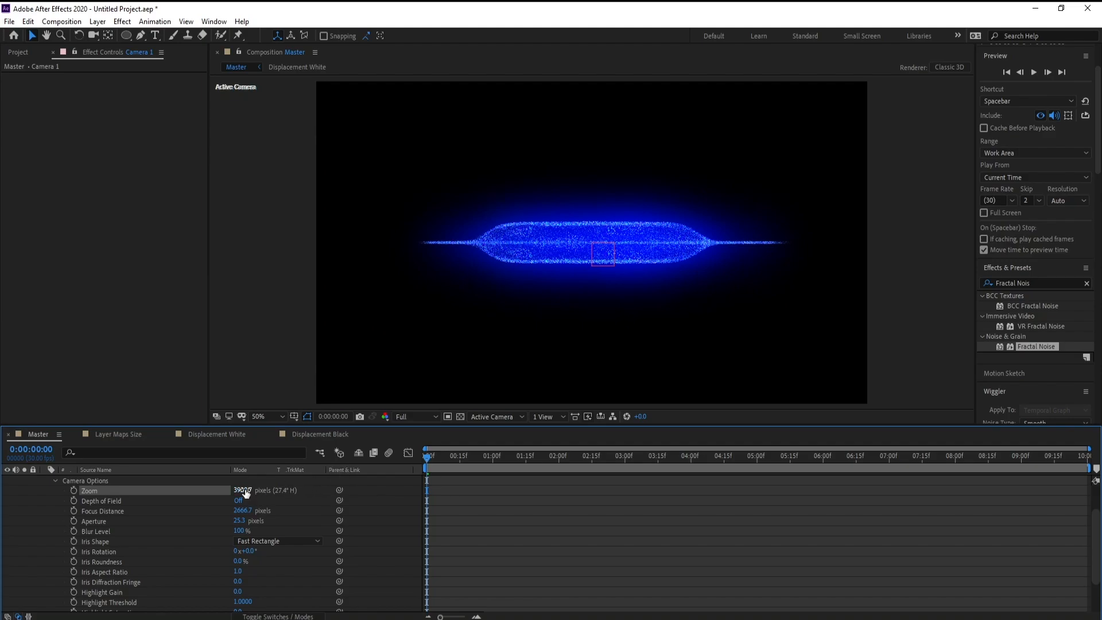
left_click_drag(547, 489, 292, 520)
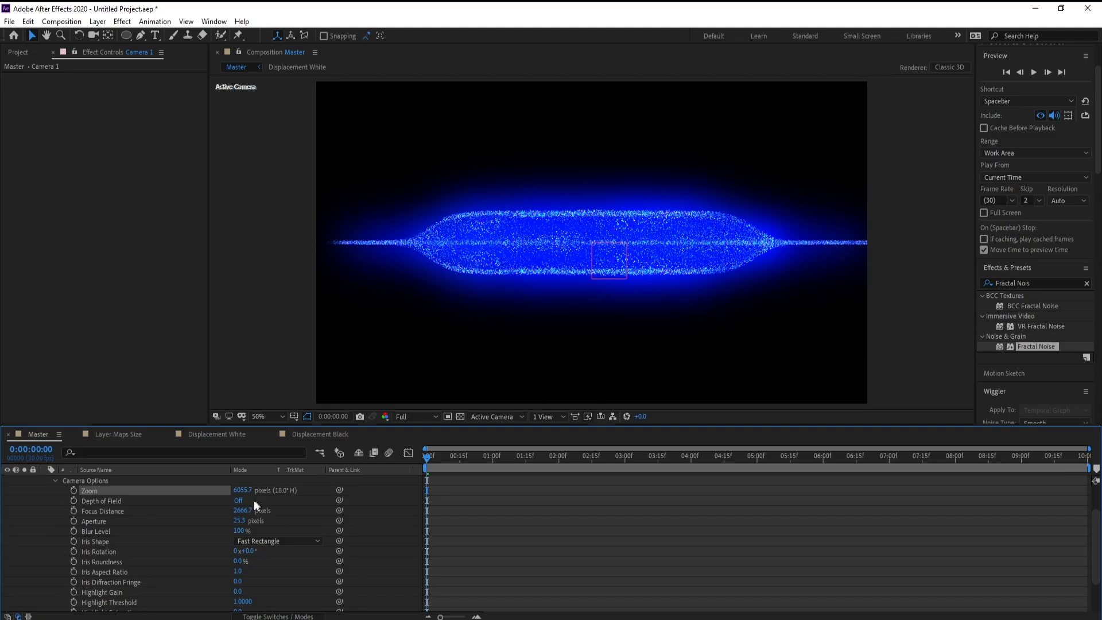
left_click_drag(485, 492, 73, 521)
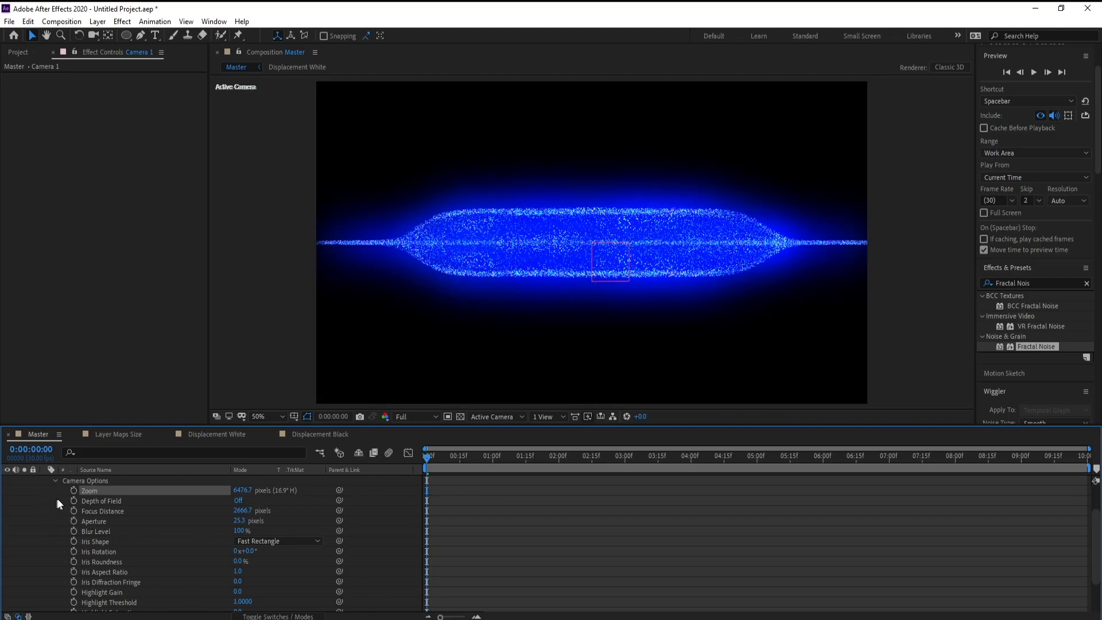
- Animate the Zoom of Camera 1 from a keyframe at 0:00:00:00 to 5165.7 pixels at 0:00:04:18, and collapse the layer
left_click(593, 456)
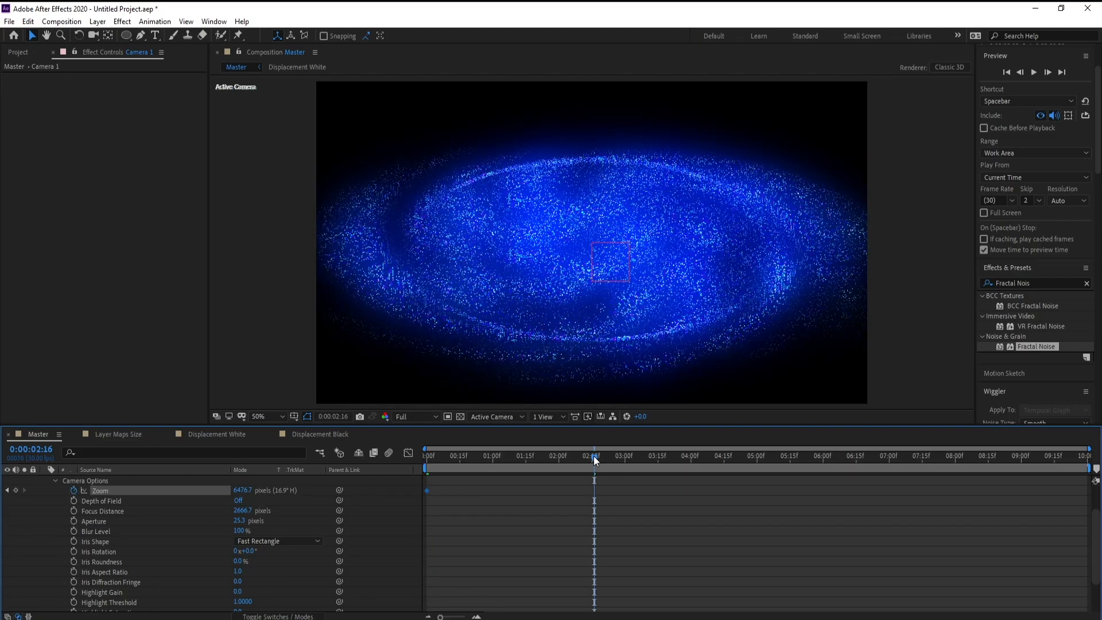
left_click_drag(593, 455, 732, 462)
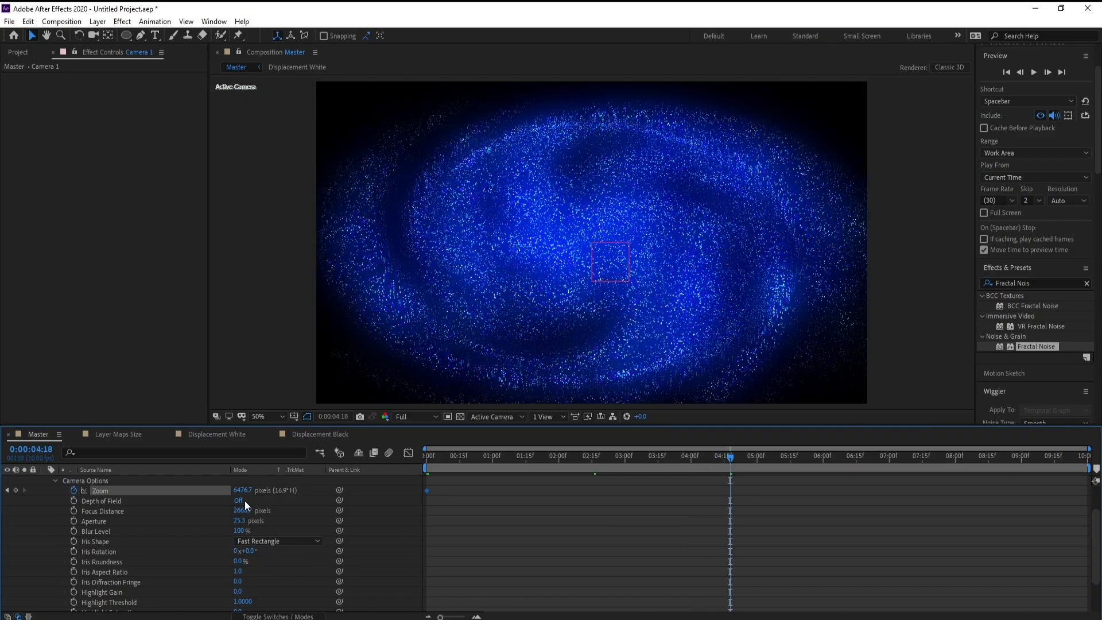
left_click_drag(214, 489, 173, 496)
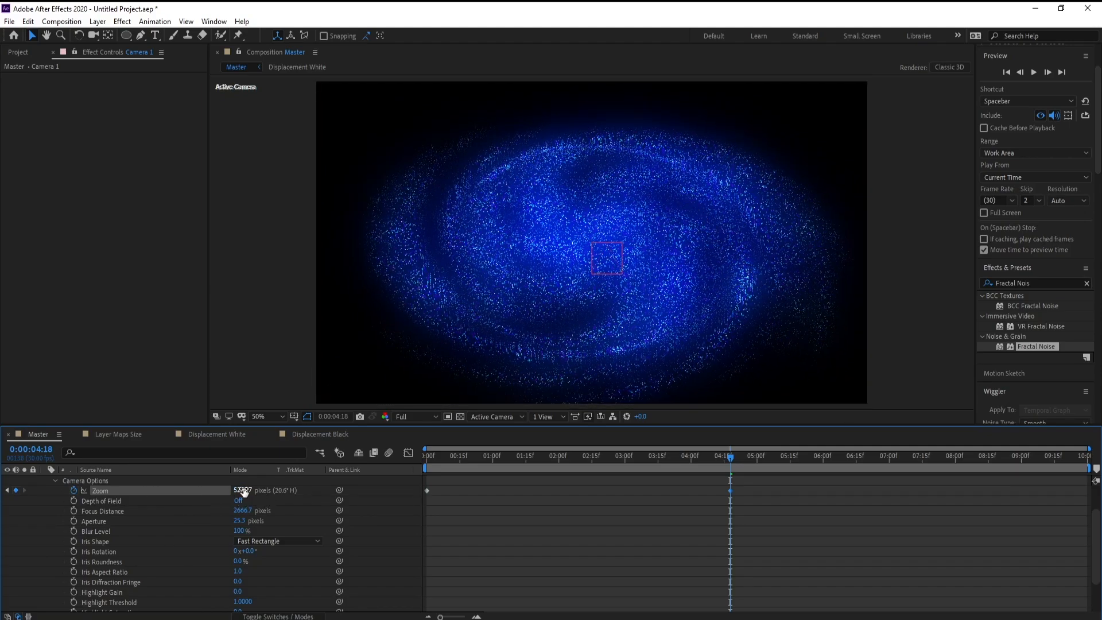
left_click_drag(243, 492, 184, 494)
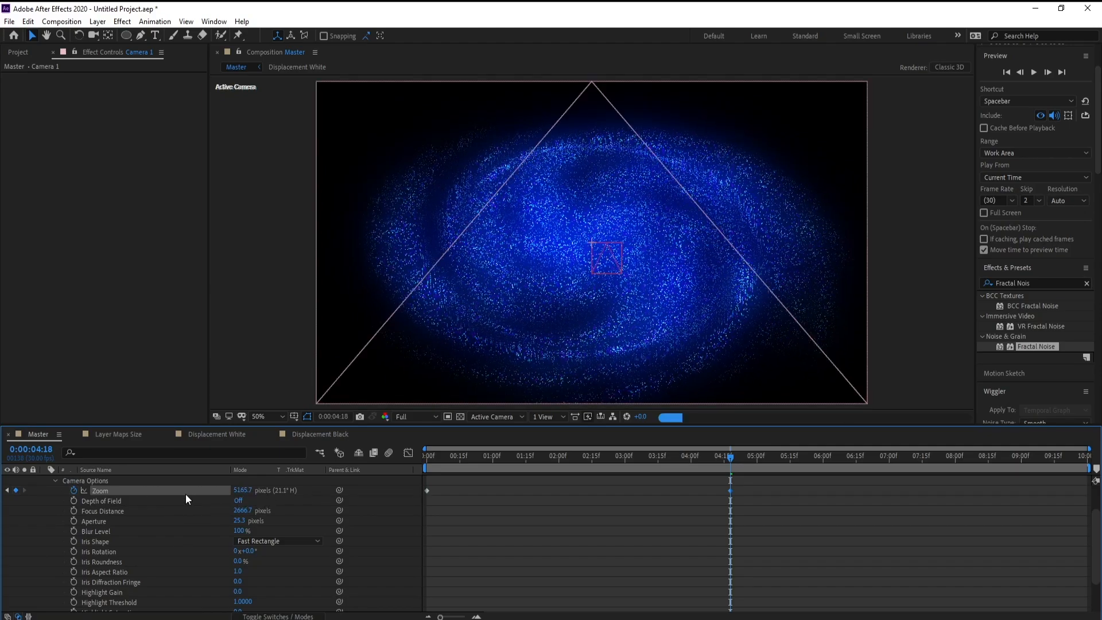
scroll(106, 552, "up", 2)
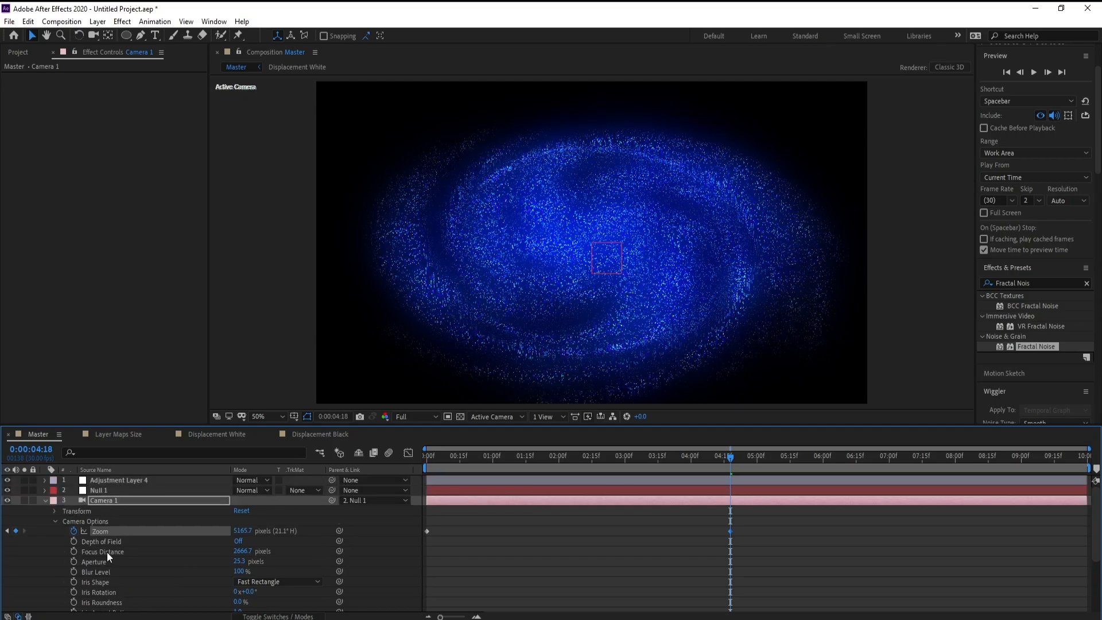
left_click(44, 502)
- Reveal only the rotation properties of the Null 1 layer
left_click(97, 490)
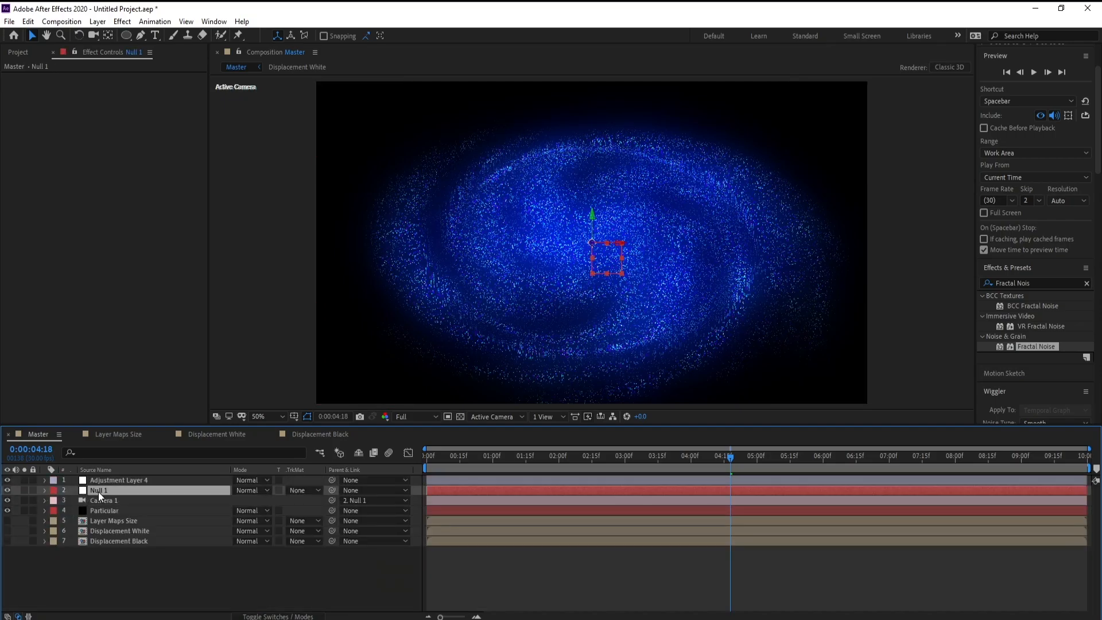
key("r")
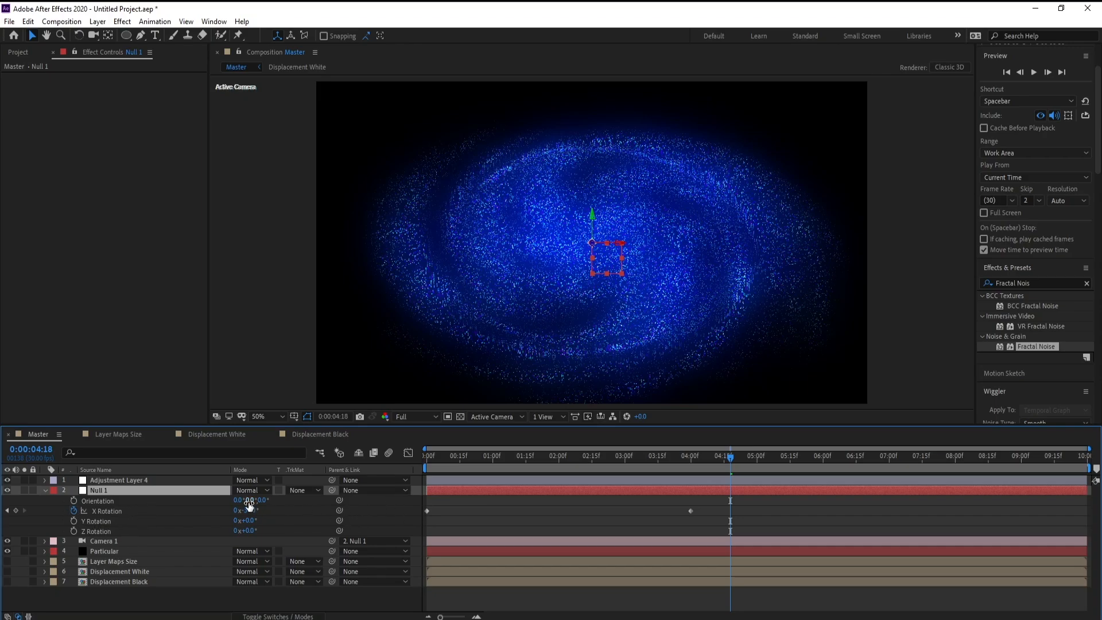
- Try a Y Orientation of 12° on Null 1 and undo the change
left_click_drag(252, 500, 264, 501)
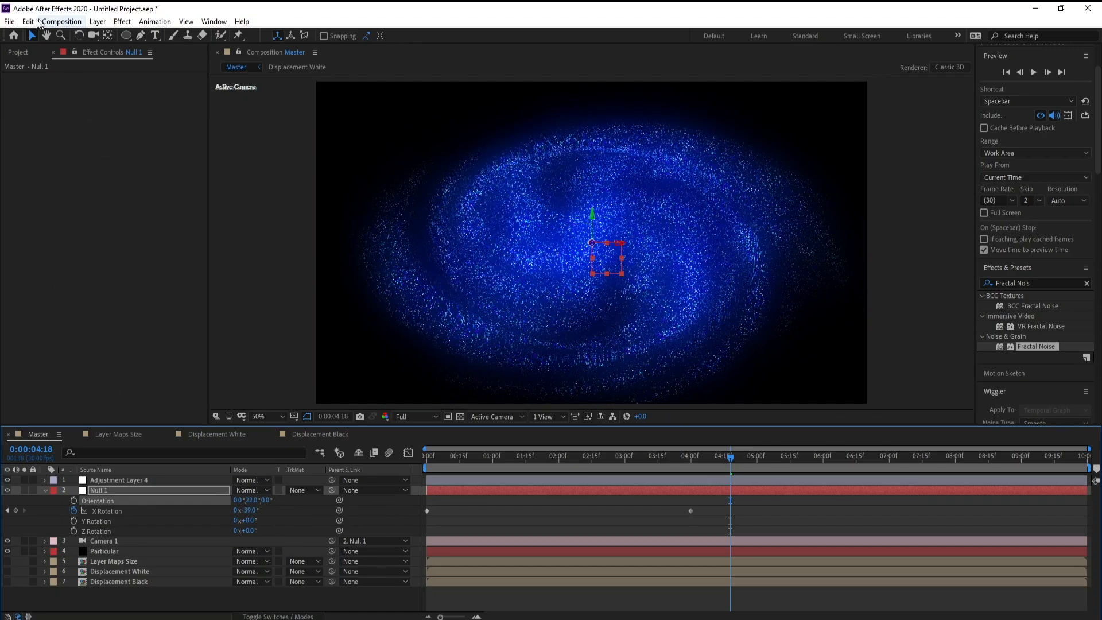
left_click(27, 21)
left_click(52, 31)
- Animate the Orientation of Null 1 with keyframes of 0°, 0°, 0° at 0:00:00:00 and 0°, 236°, 0° at 0:00:09:29
left_click(446, 456)
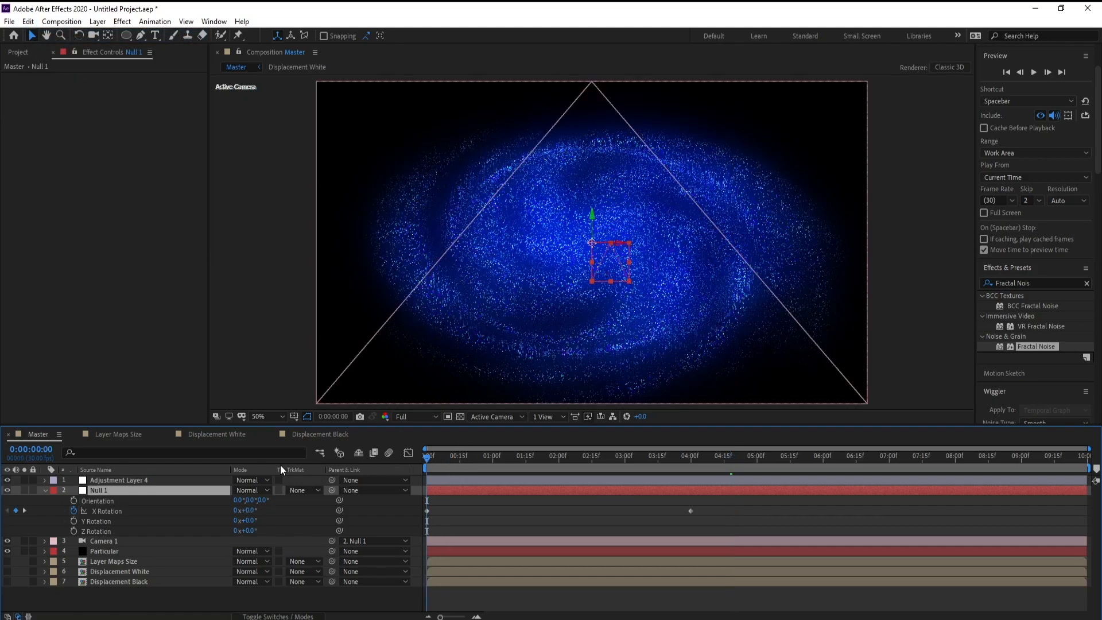
key("Home")
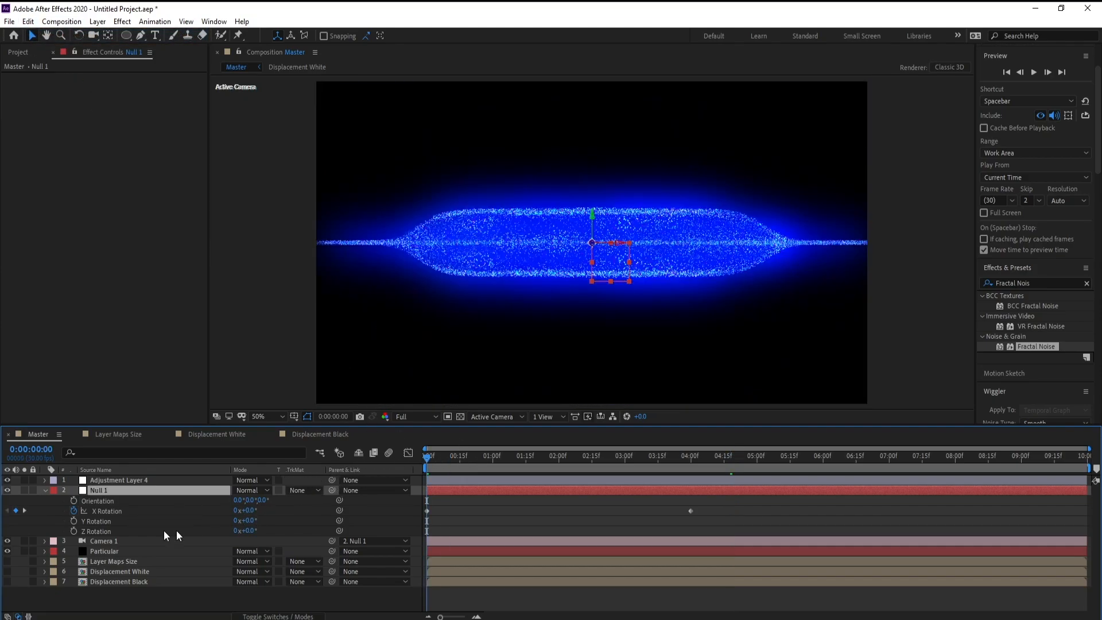
left_click(73, 500)
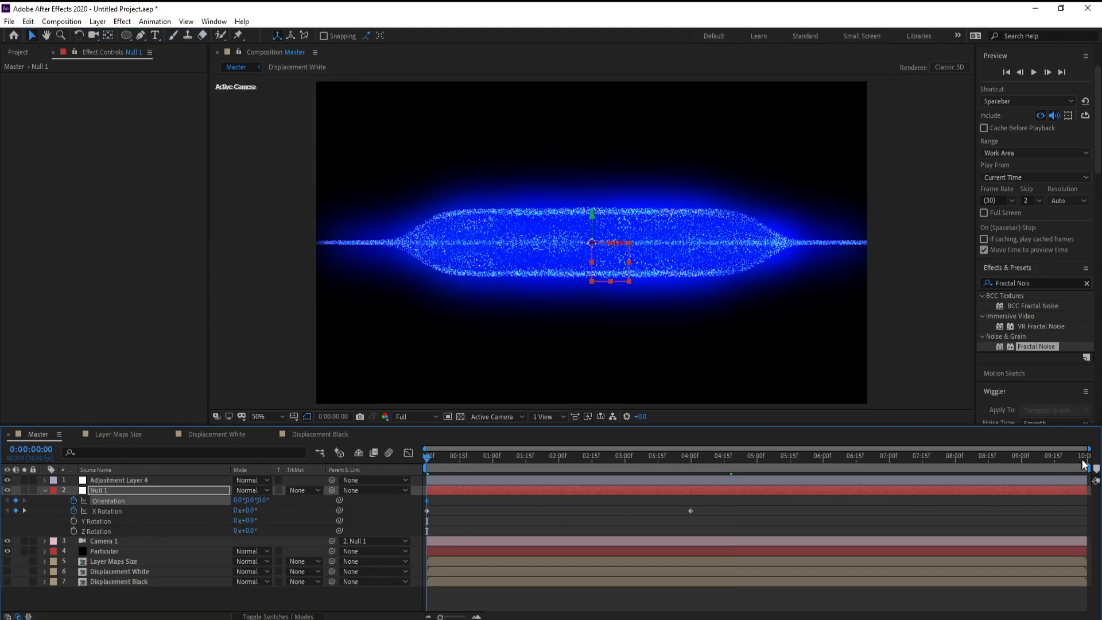
left_click(1086, 456)
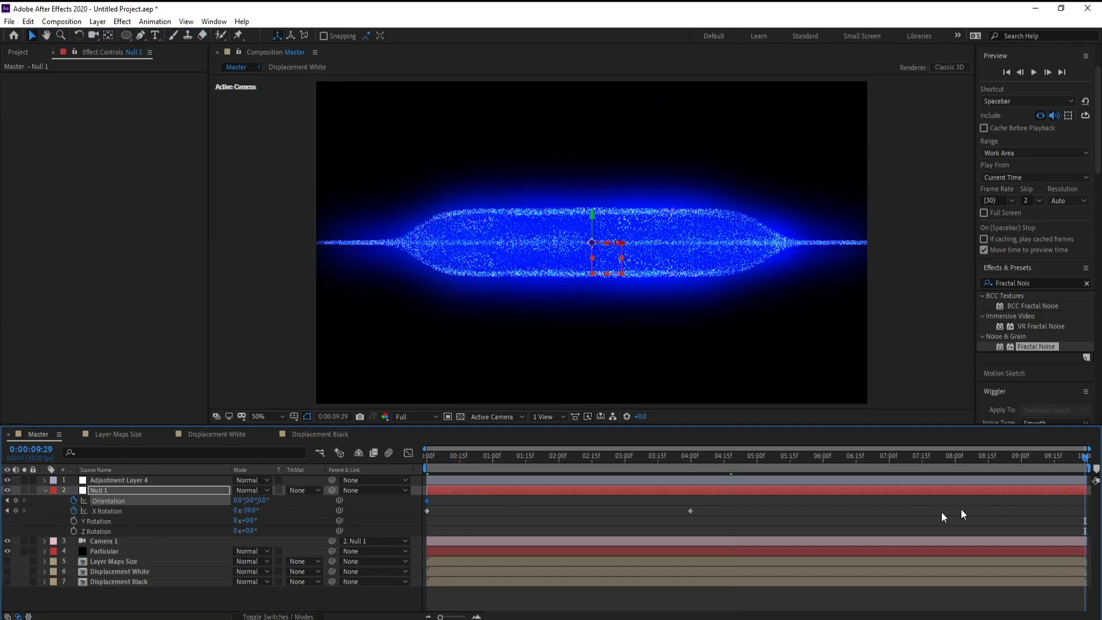
mouse_move(254, 504)
left_mouse_down()
mouse_move(312, 503)
mouse_move(274, 503)
left_mouse_up()
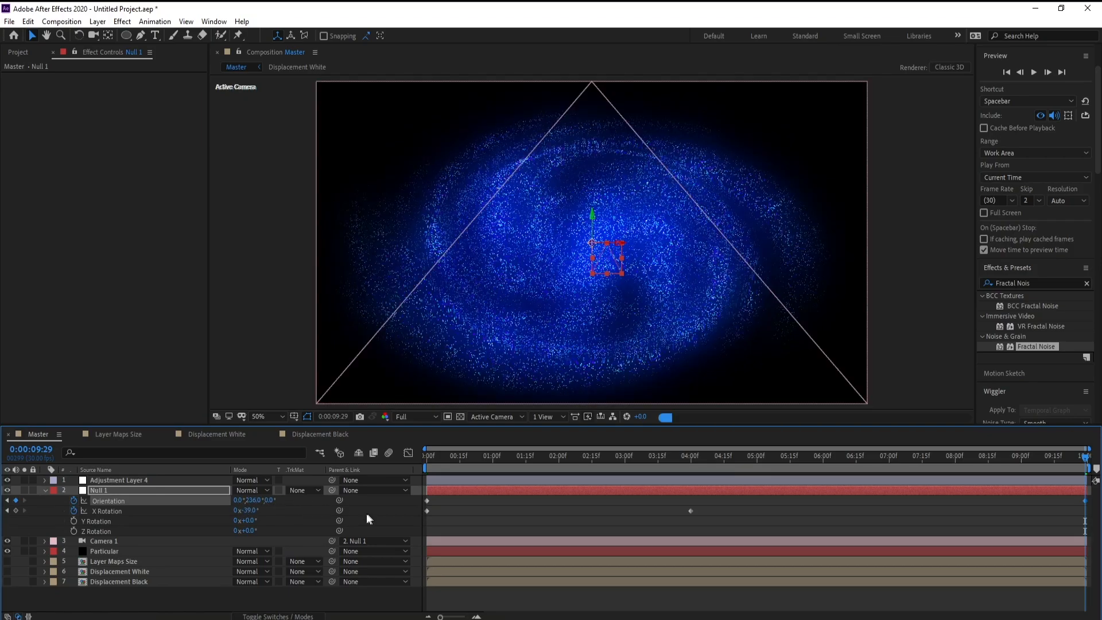
- Preview the combined rotation and zoom animation from the start and again around 0:00:03:25
left_click_drag(454, 459, 257, 479)
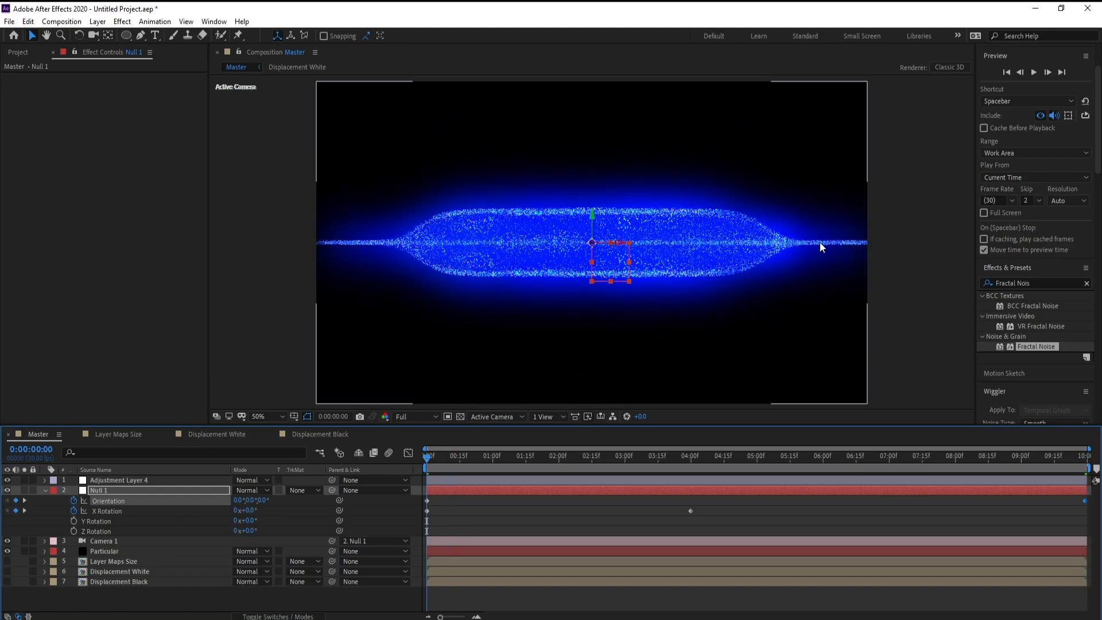
left_click(1032, 72)
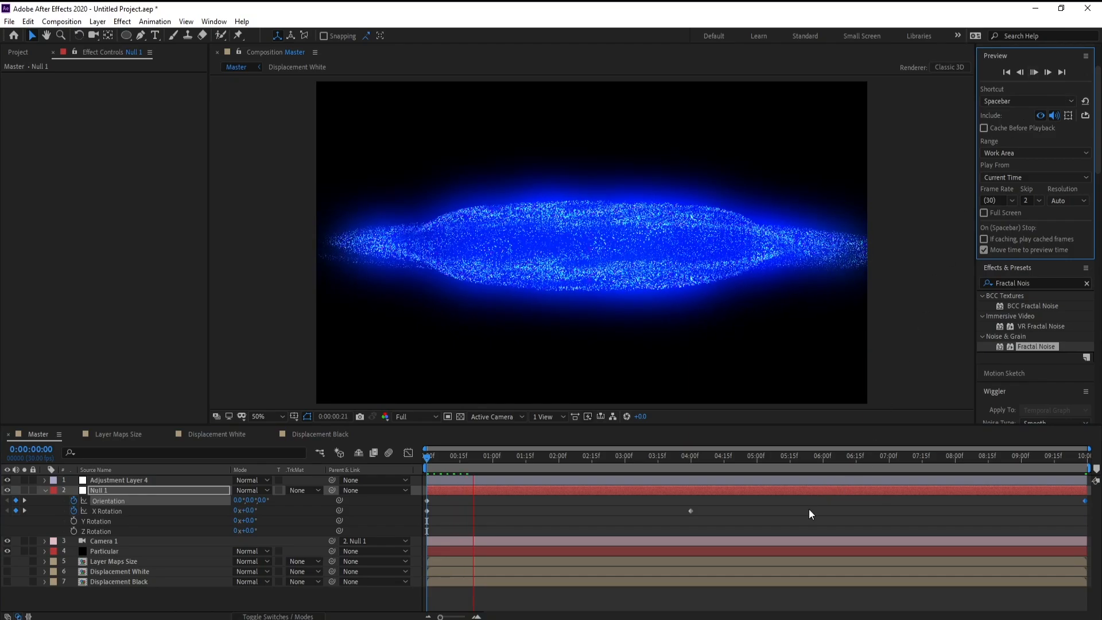
left_click_drag(455, 461, 335, 487)
key("space")
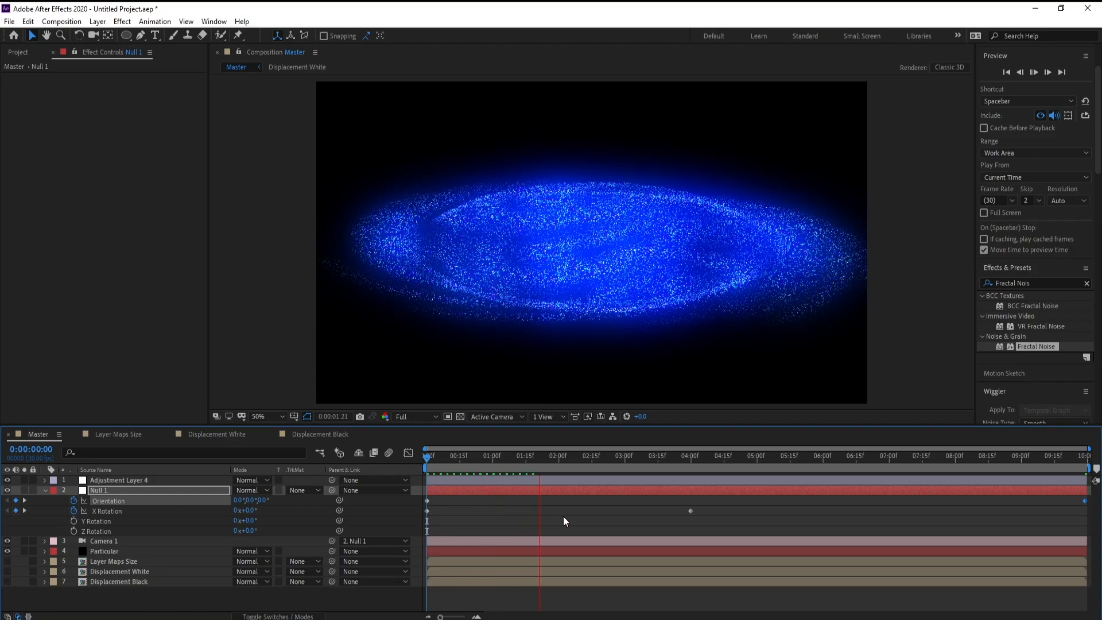
left_click_drag(603, 465, 647, 463)
left_click(680, 462)
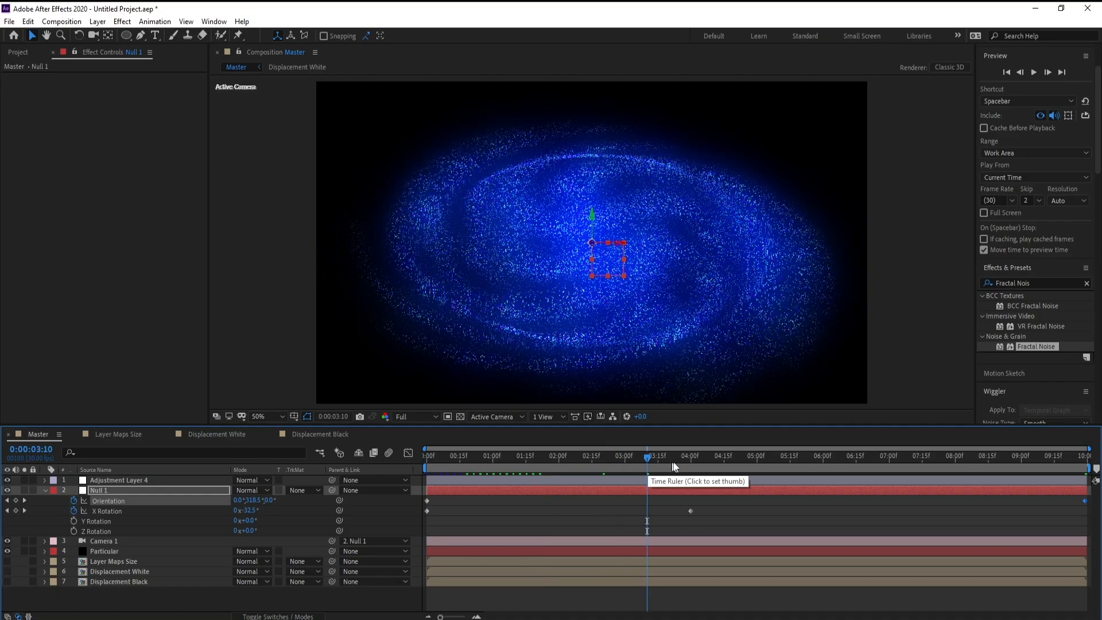
key("space")
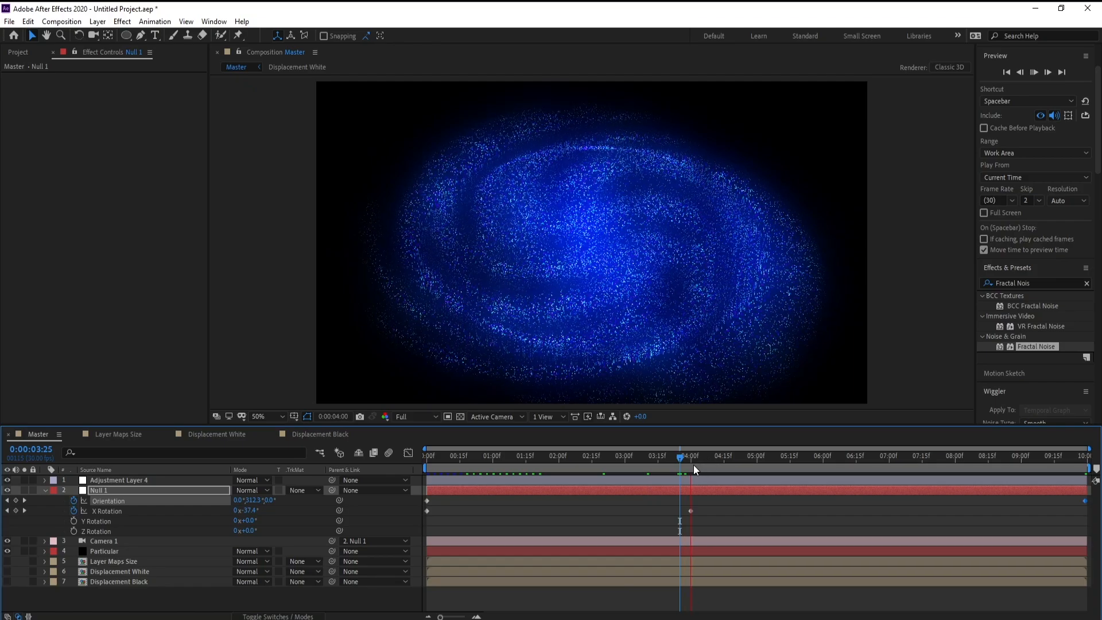
key("space")
- Reveal the Zoom keyframes of Camera 1 and raise the Zoom at 0:00:00:00 to 10935.7 pixels
left_click_drag(442, 455, 424, 456)
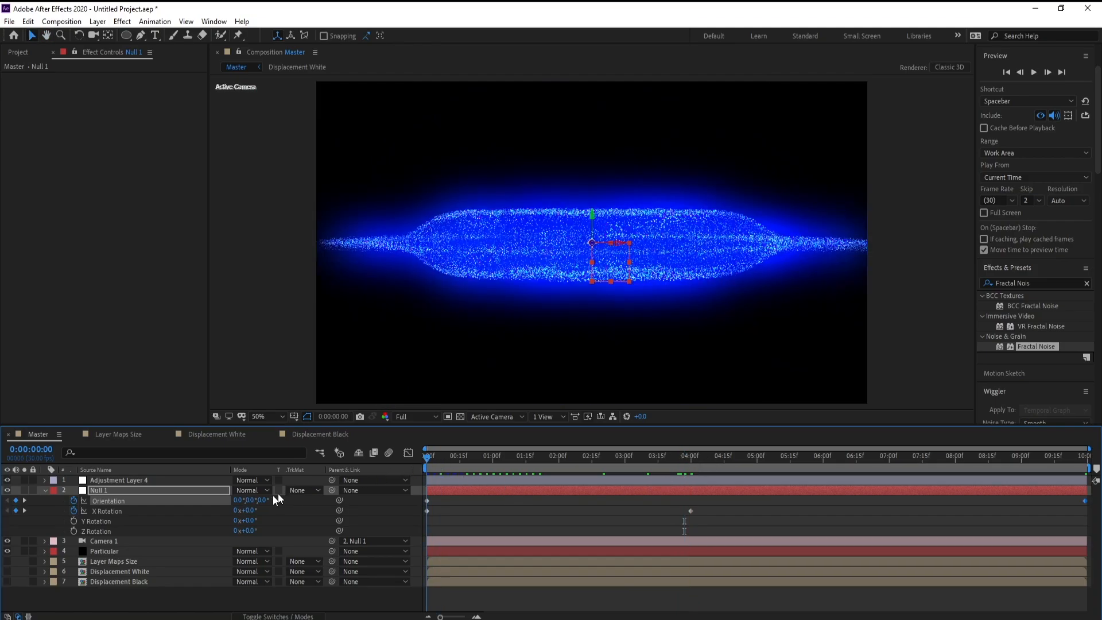
left_click(107, 541)
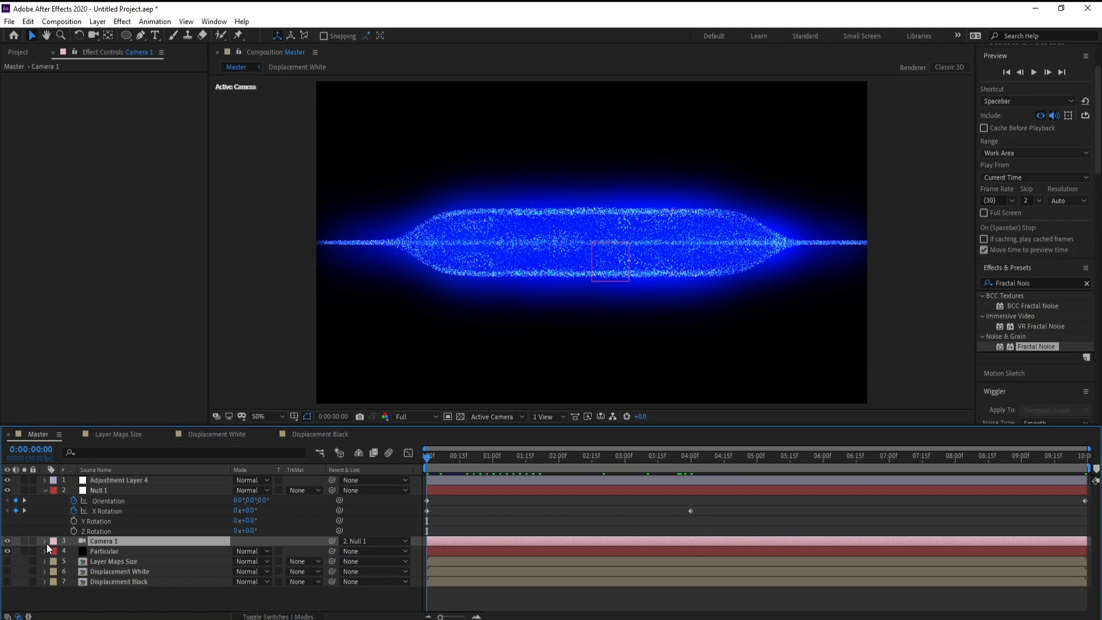
key("u")
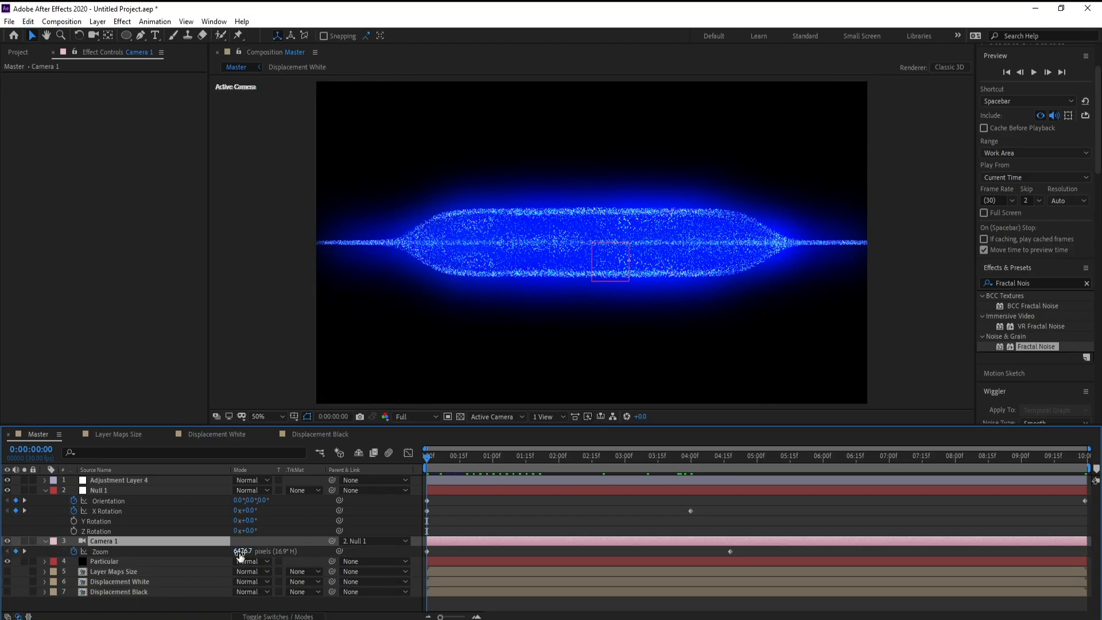
left_click_drag(241, 552, 679, 554)
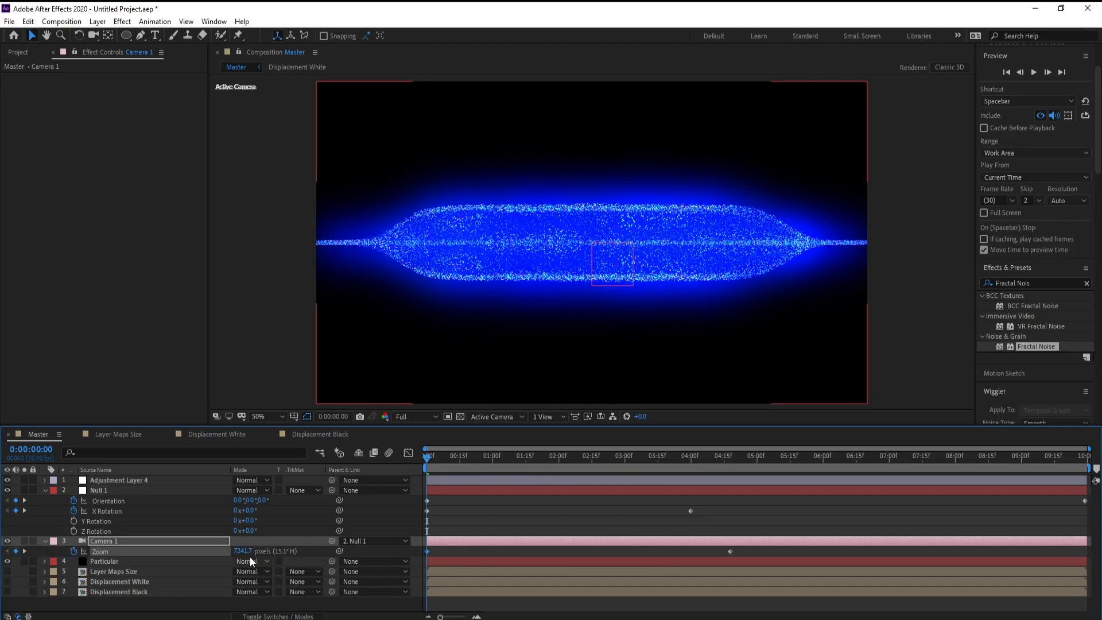
left_click_drag(241, 552, 1088, 552)
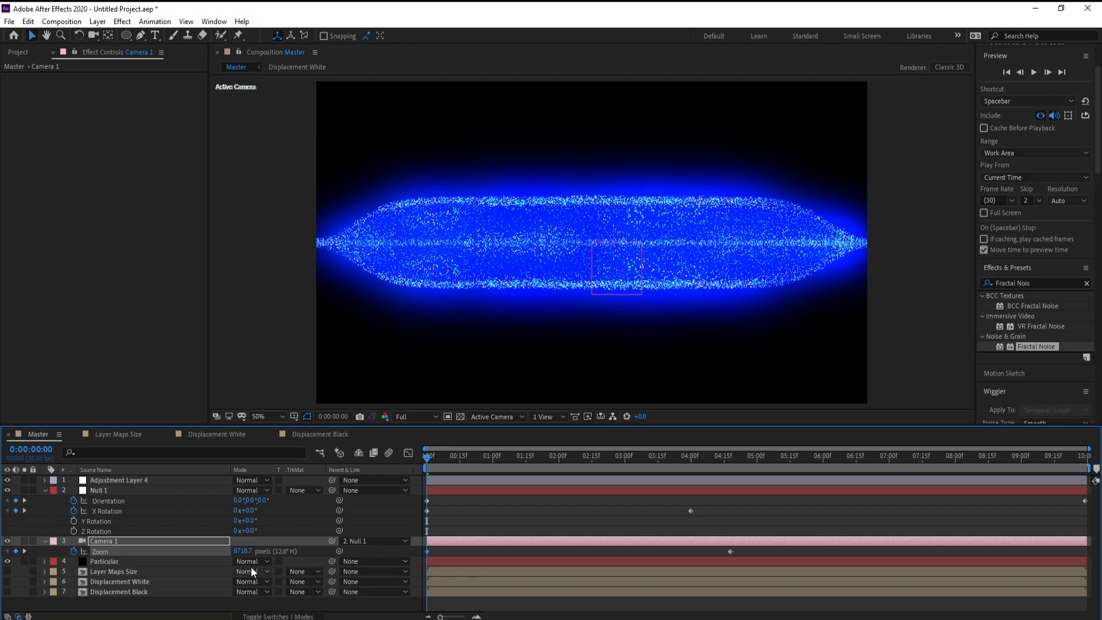
left_click_drag(242, 551, 833, 577)
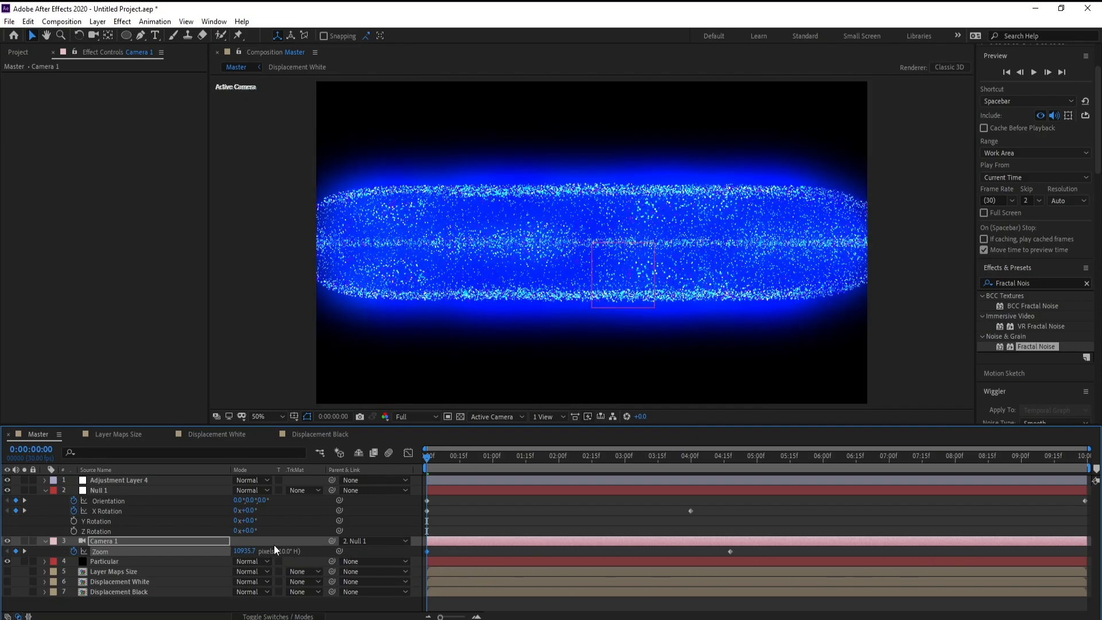
- Raise Camera 1's Zoom at 0:00:00:00 to 13227.7 pixels and check the motion up to 0:00:01:26
left_click_drag(245, 553, 962, 559)
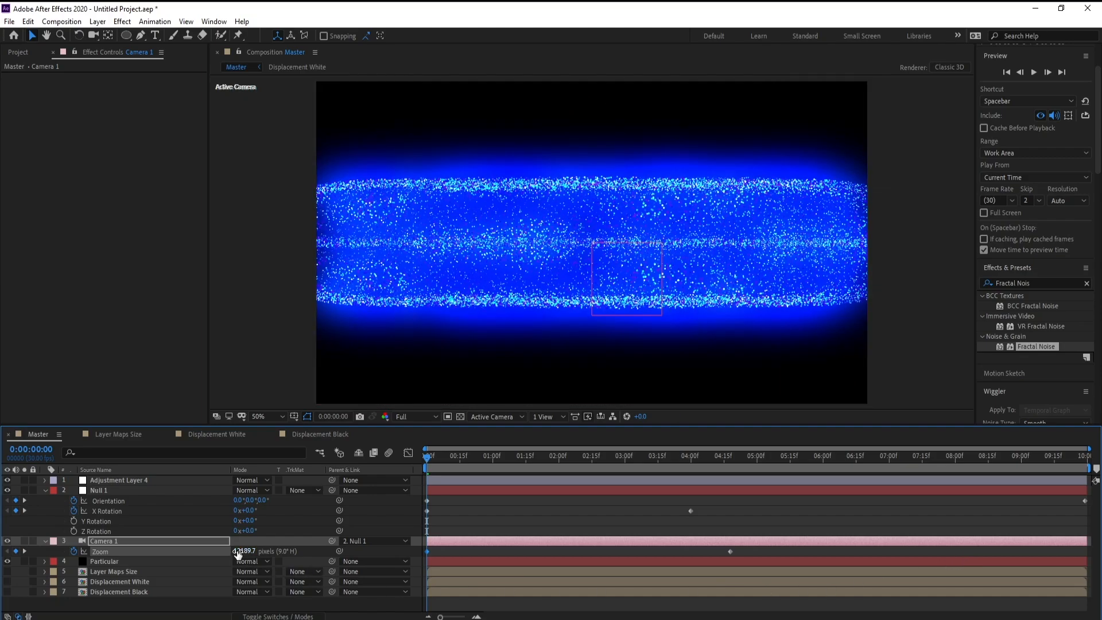
left_click_drag(241, 552, 833, 552)
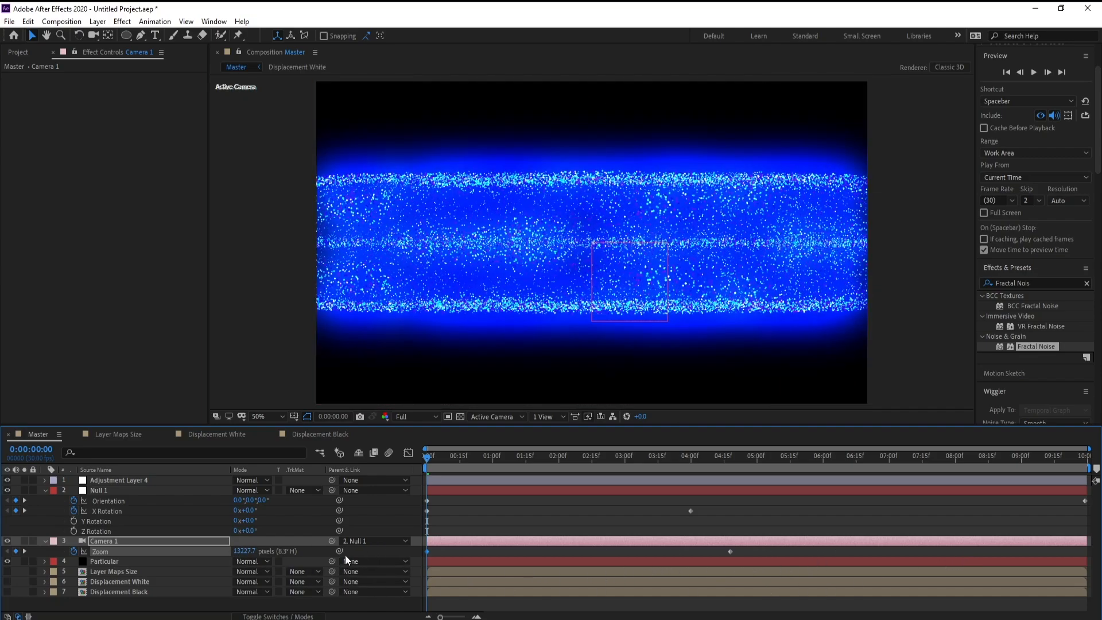
left_click_drag(479, 460, 549, 463)
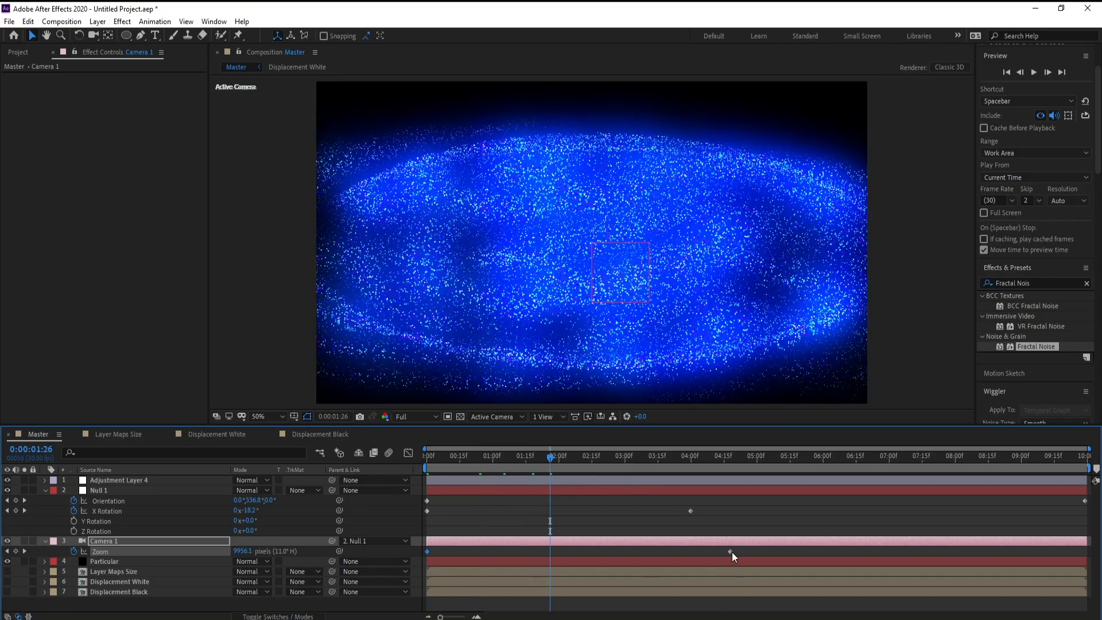
- Move Camera 1's second Zoom keyframe earlier to about 0:00:02:20 and preview the animation from the start through 0:00:06:12
left_click_drag(730, 551, 604, 556)
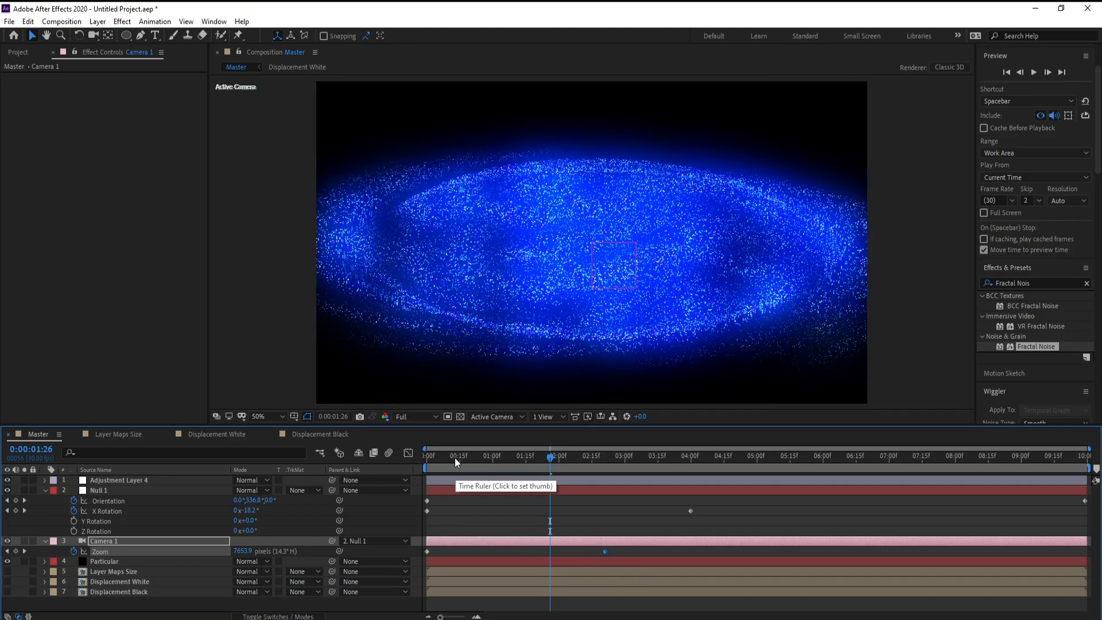
key("Home")
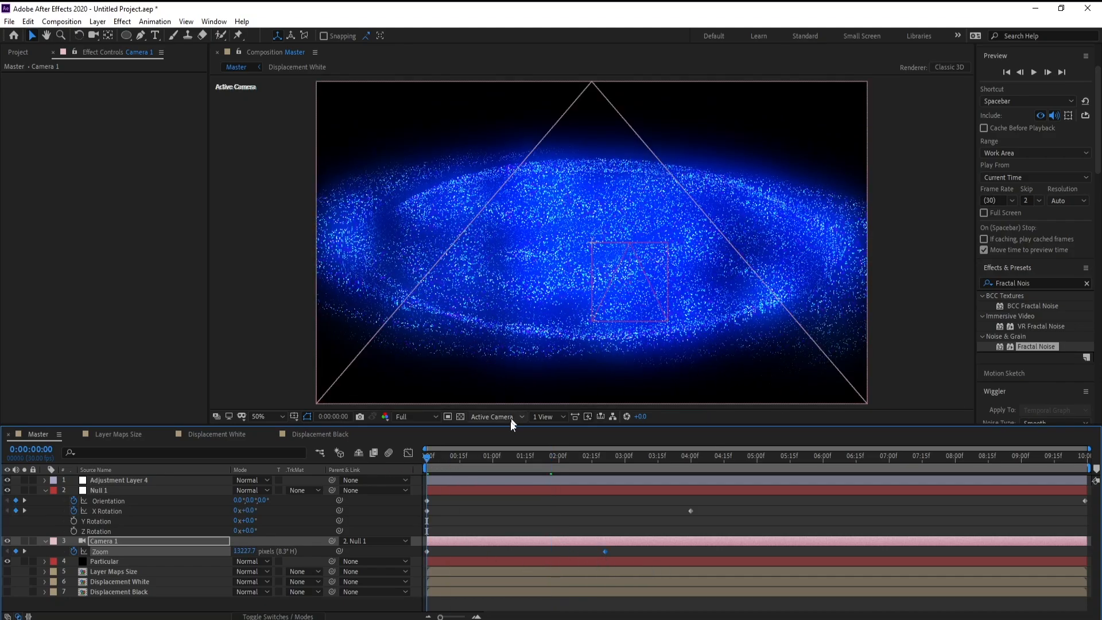
left_click(1032, 73)
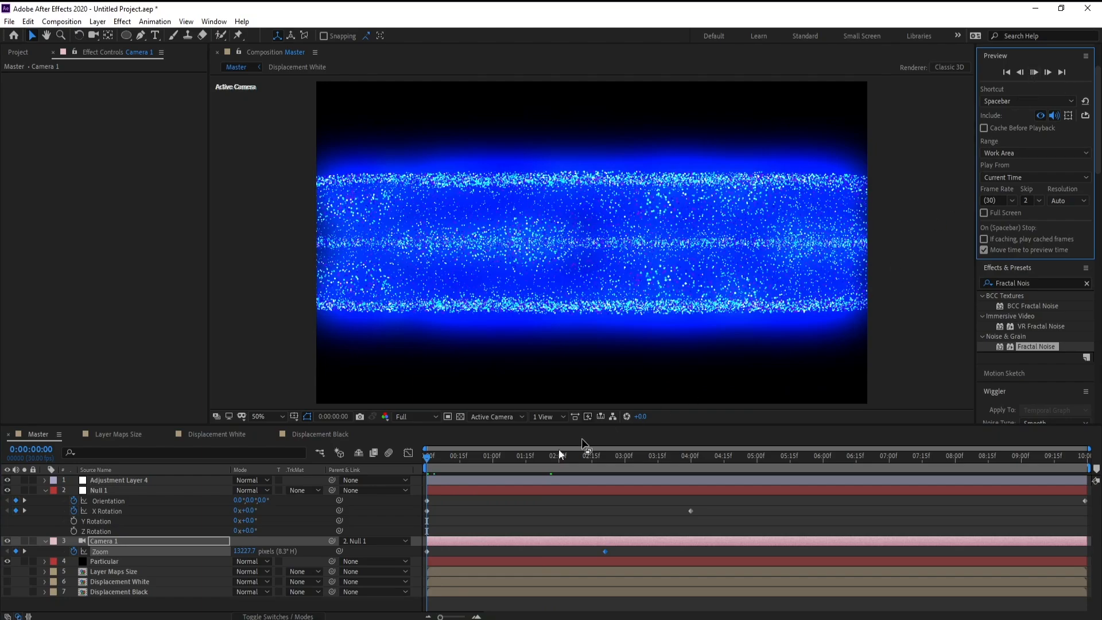
left_click_drag(474, 459, 849, 460)
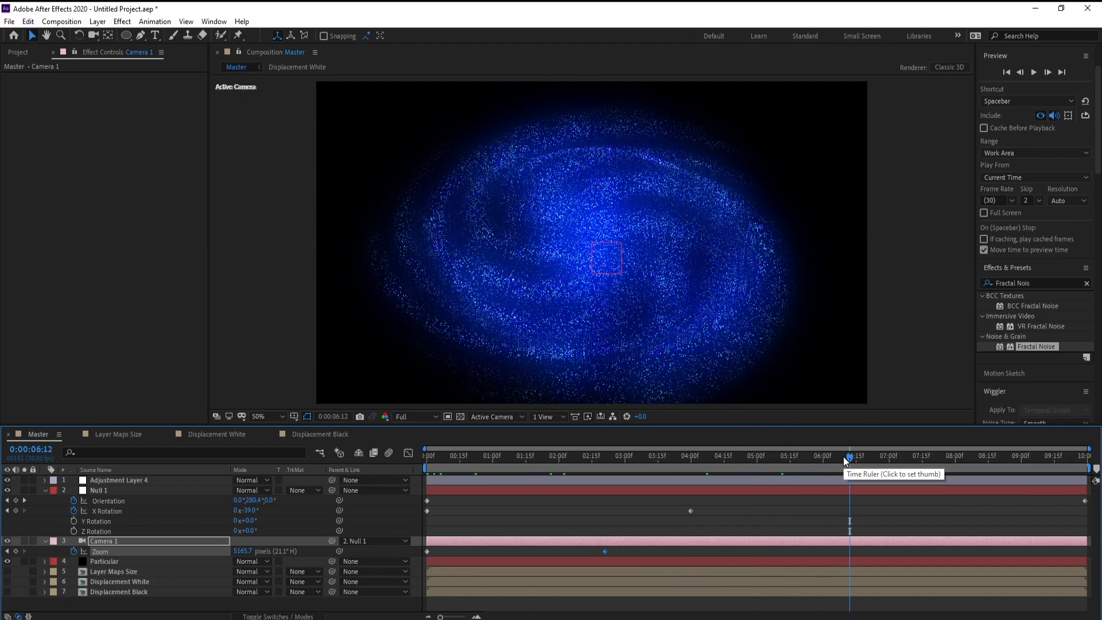